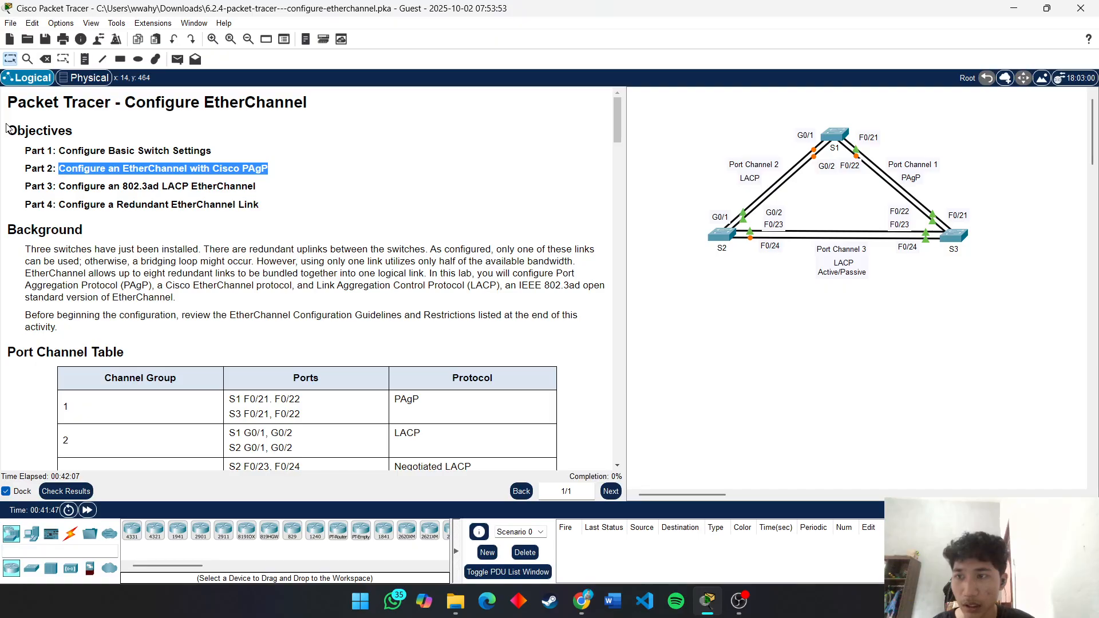
Step: Read the four objectives of the EtherChannel activity, from basic switch settings to the redundant EtherChannel link
left_click(11, 143)
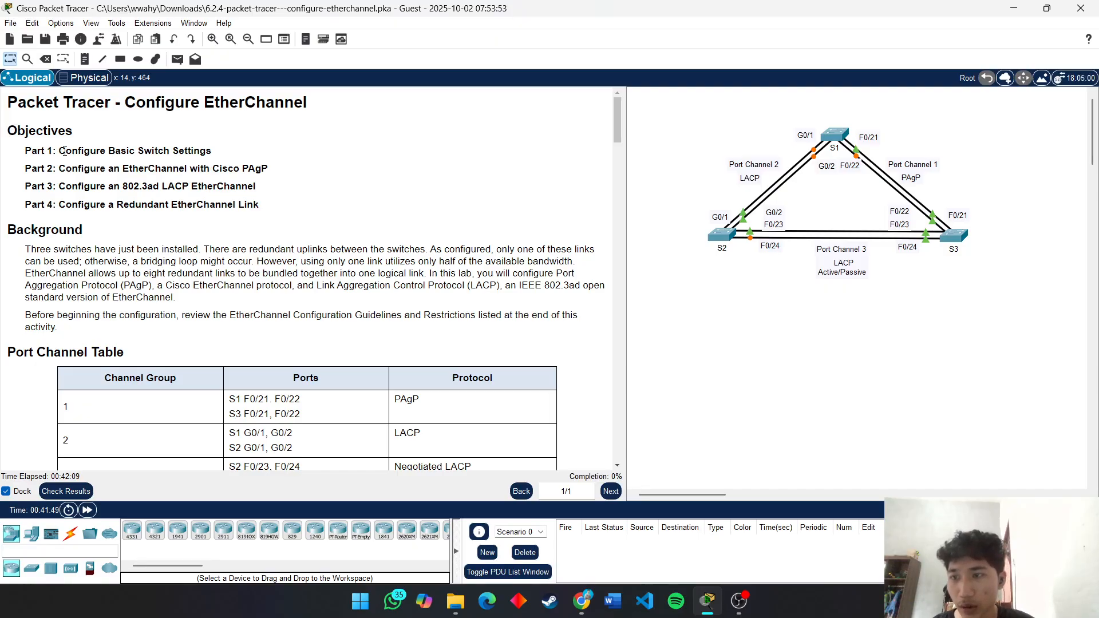
left_click_drag(57, 149, 213, 150)
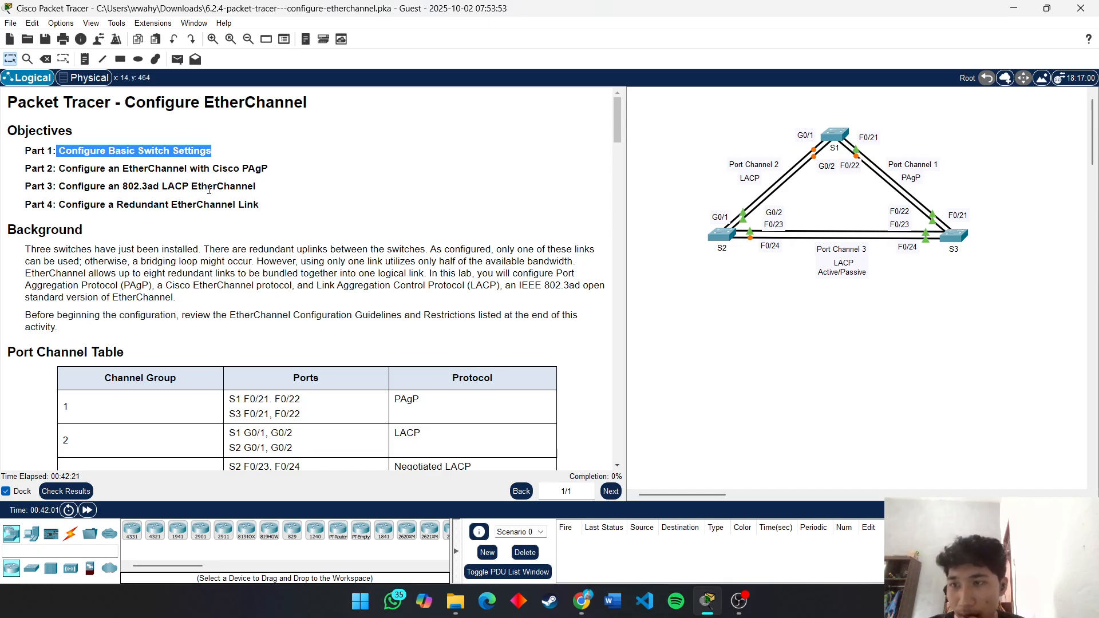
left_click_drag(59, 186, 156, 187)
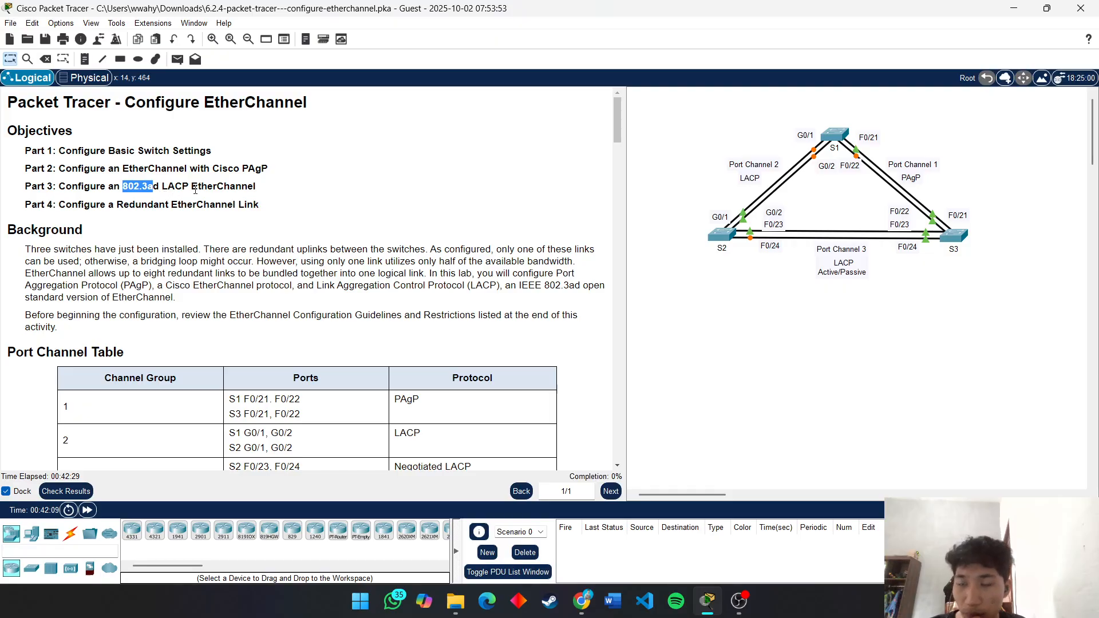
double_click(66, 205)
left_click_drag(141, 204, 209, 204)
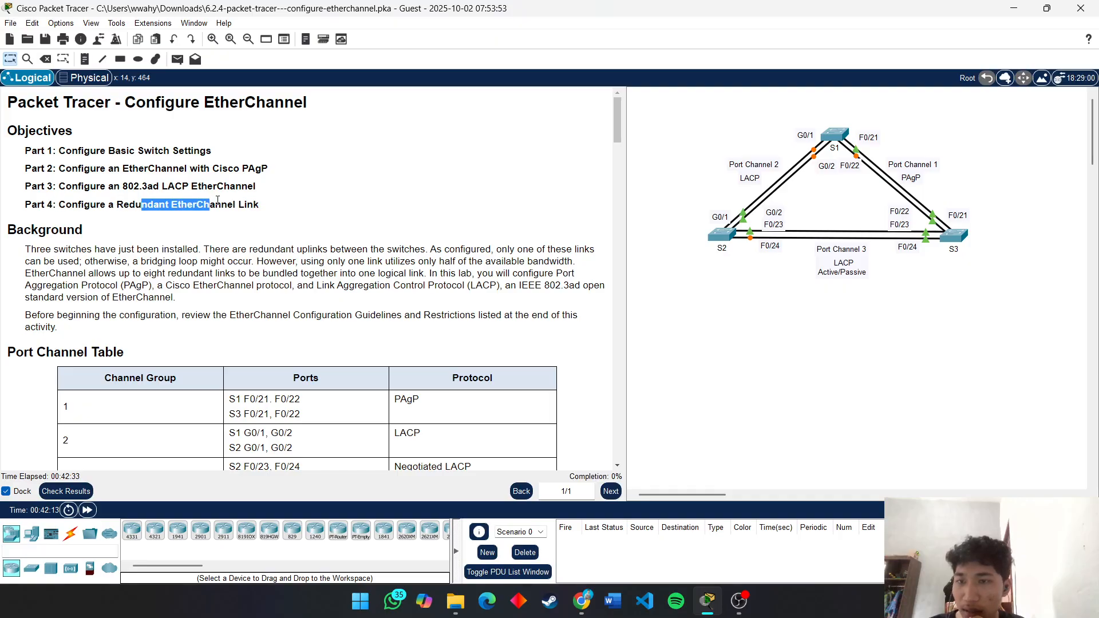
scroll(265, 205, "down", 2)
scroll(265, 205, "up", 1)
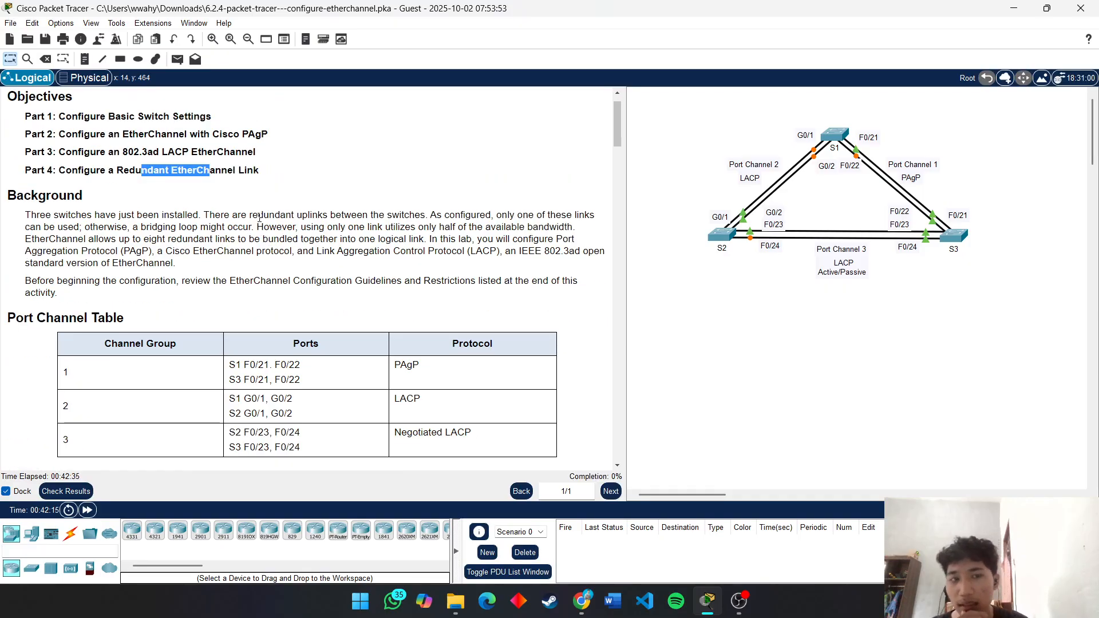
Step: Read the Background sentences on the redundant uplinks between the three switches, comparing them with the links in the topology
left_click(24, 218)
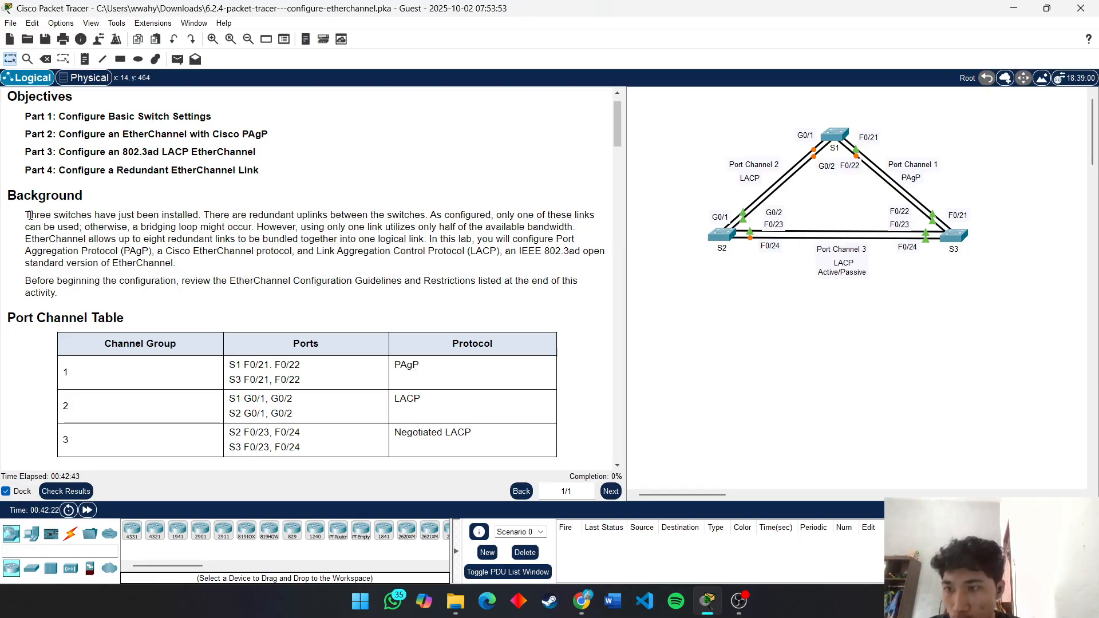
left_click_drag(24, 216, 194, 213)
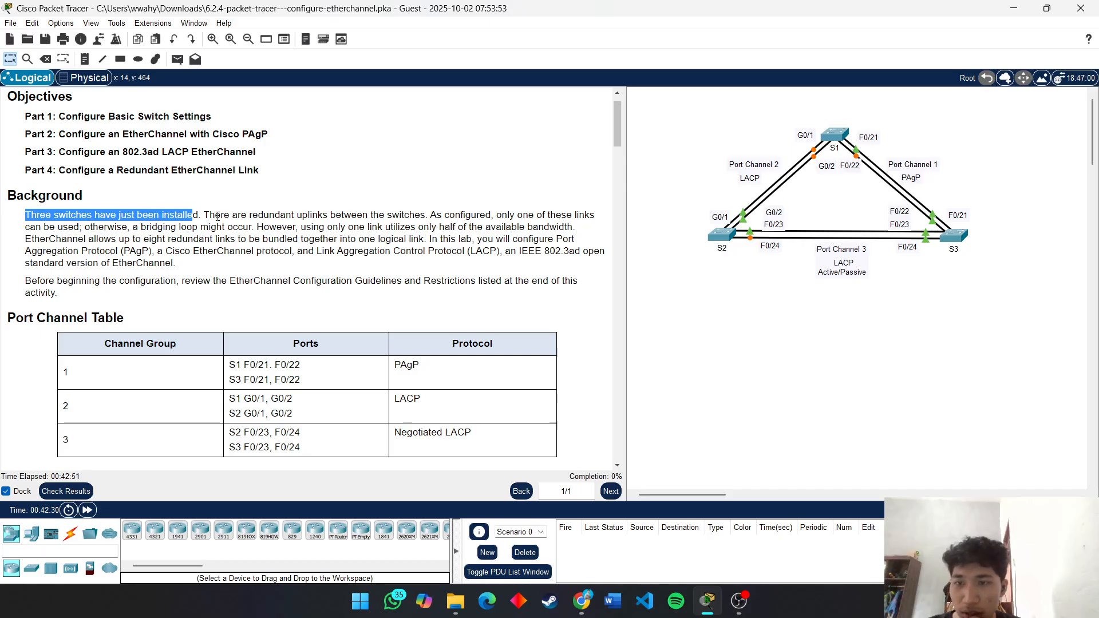
left_click_drag(202, 215, 420, 213)
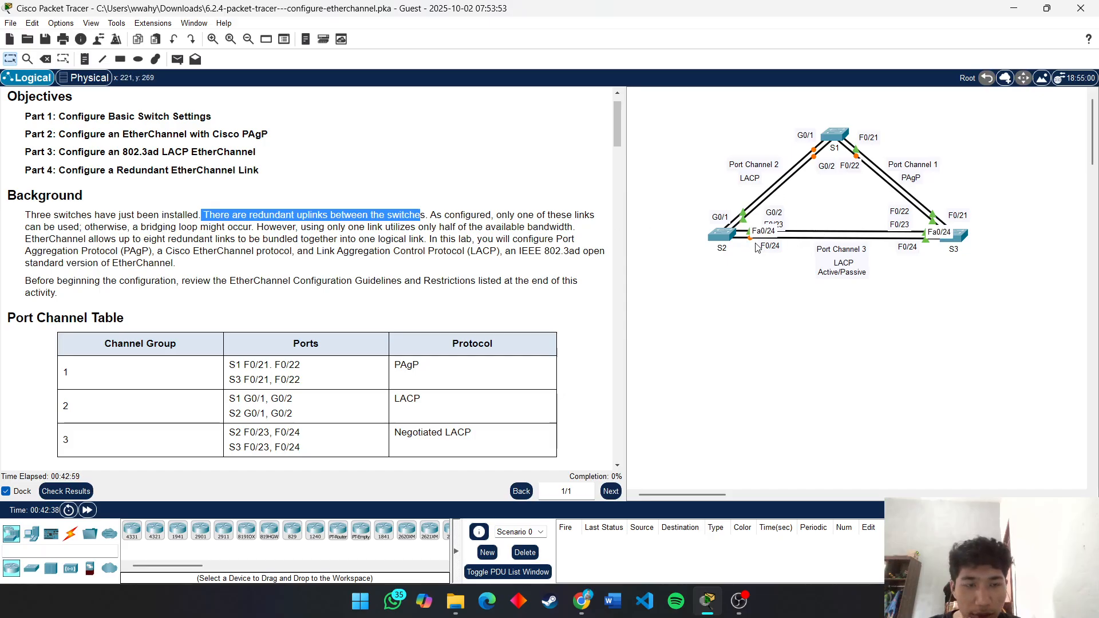
left_click(749, 304)
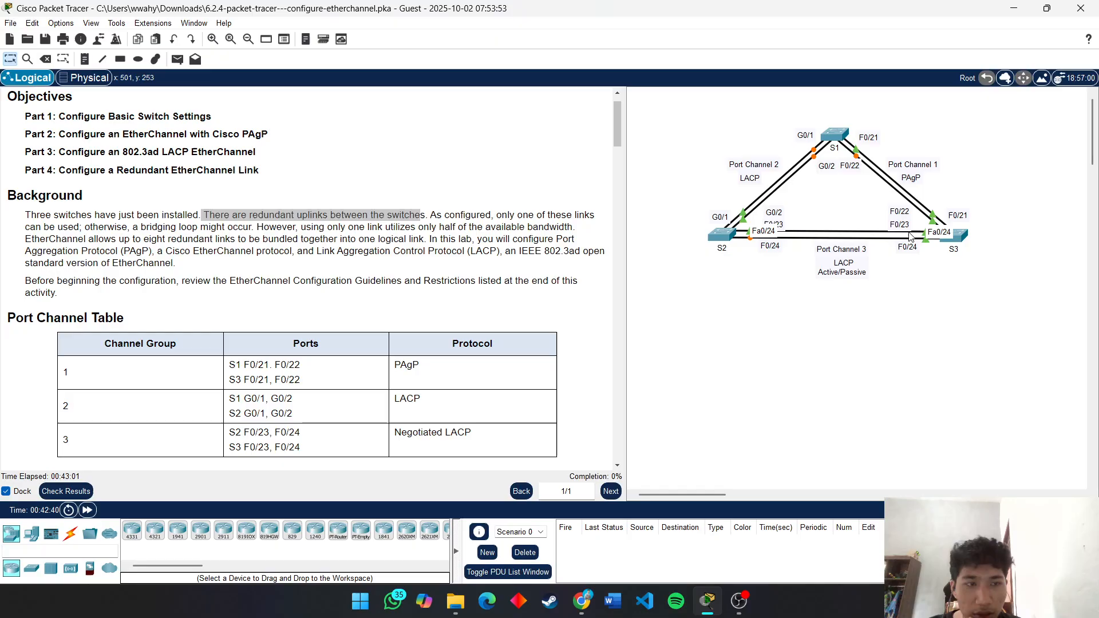
left_click(413, 228)
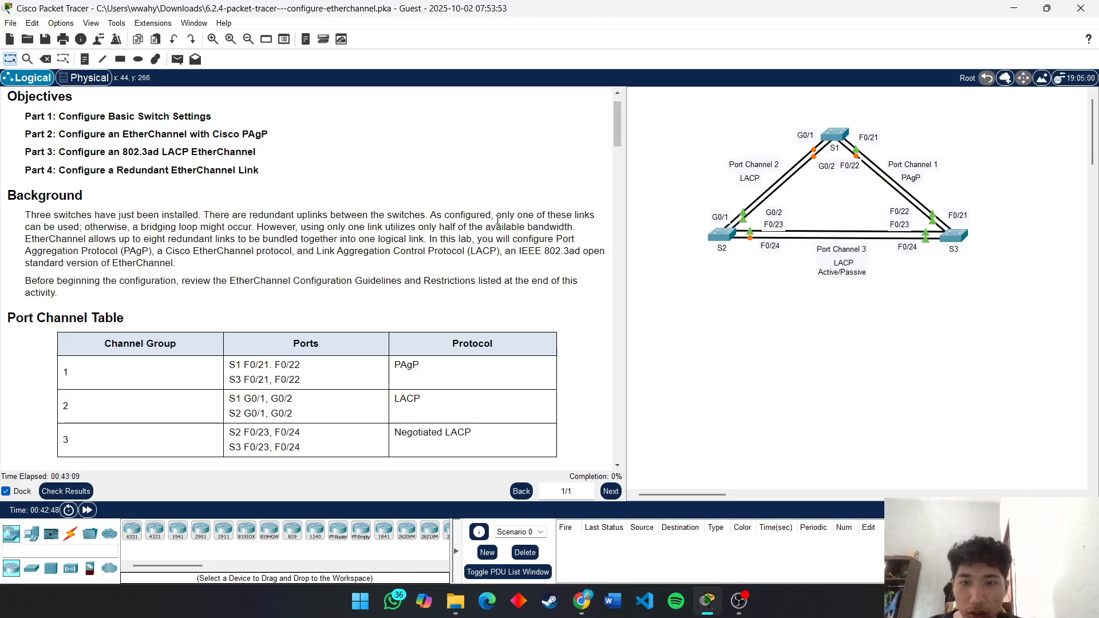
left_click_drag(429, 216, 489, 213)
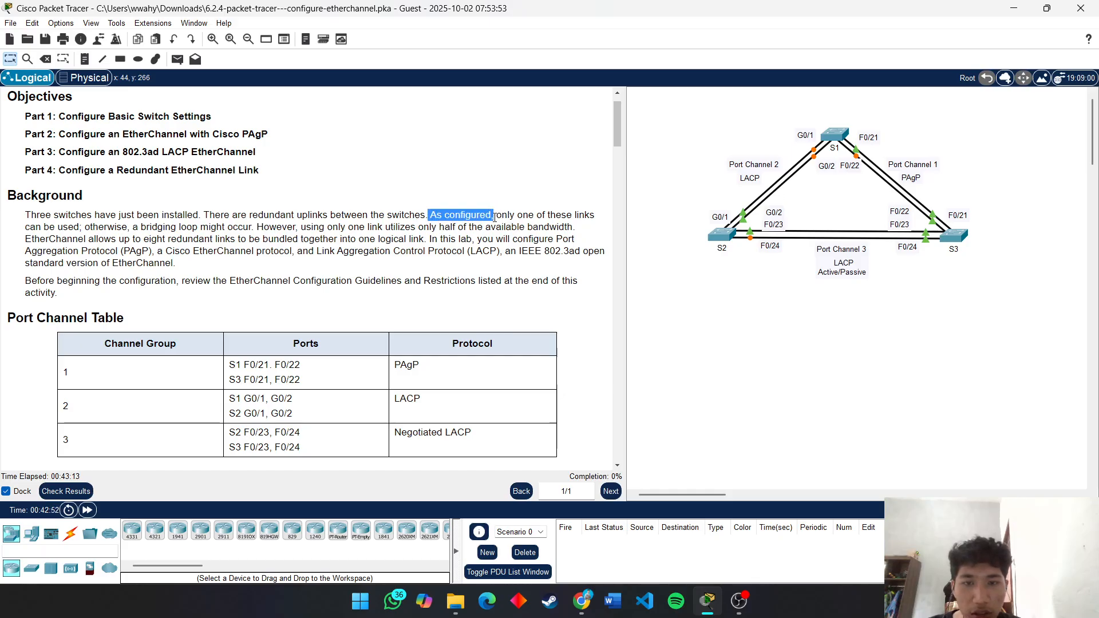
left_click(498, 217)
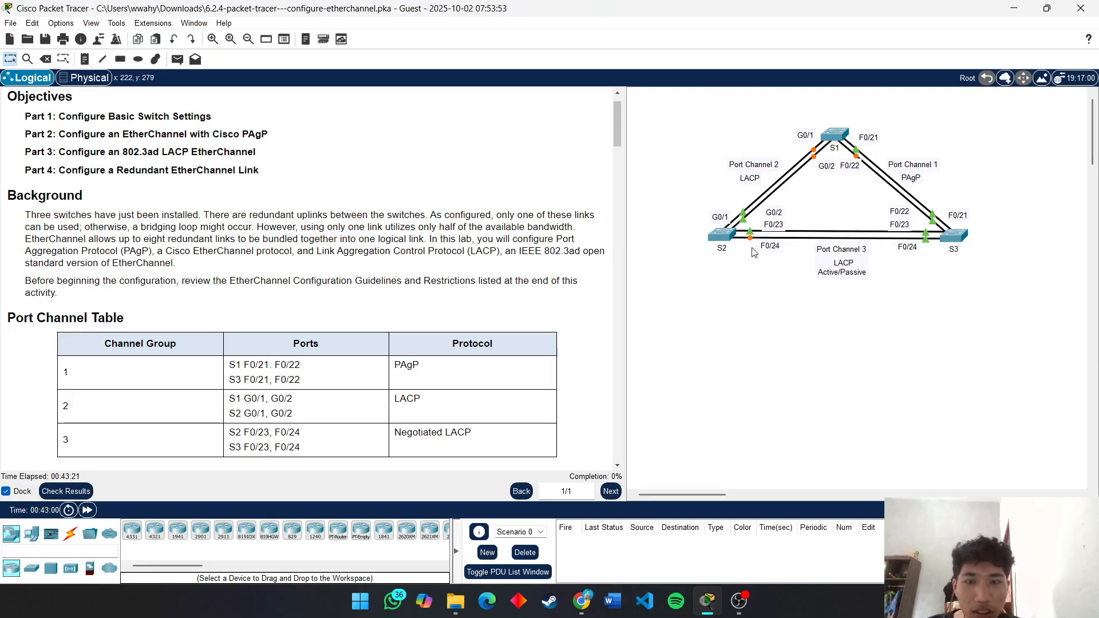
left_click_drag(84, 229, 573, 228)
left_click(228, 231)
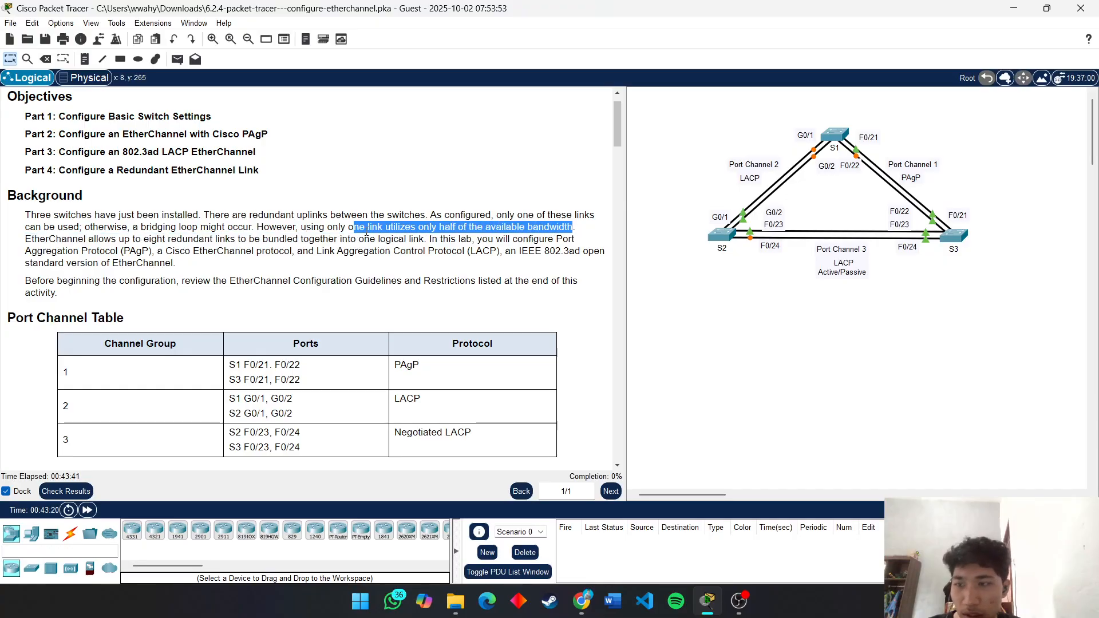
Step: Examine the Background description of EtherChannel link bundling and of the PAgP and LACP protocols
double_click(38, 243)
left_click_drag(135, 239, 182, 240)
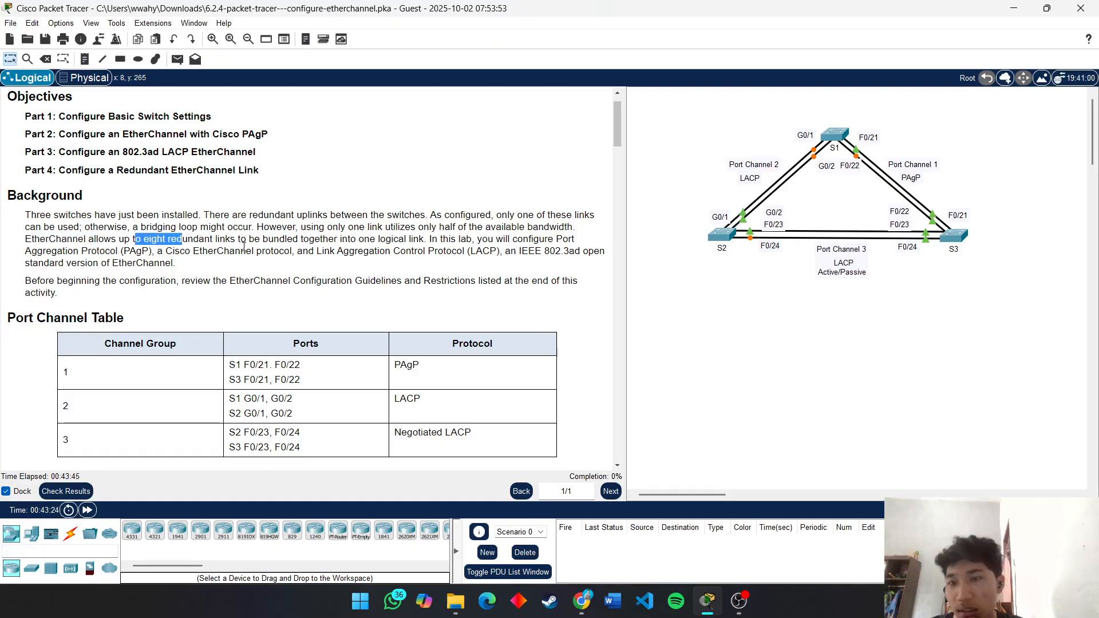
left_click_drag(311, 242, 384, 239)
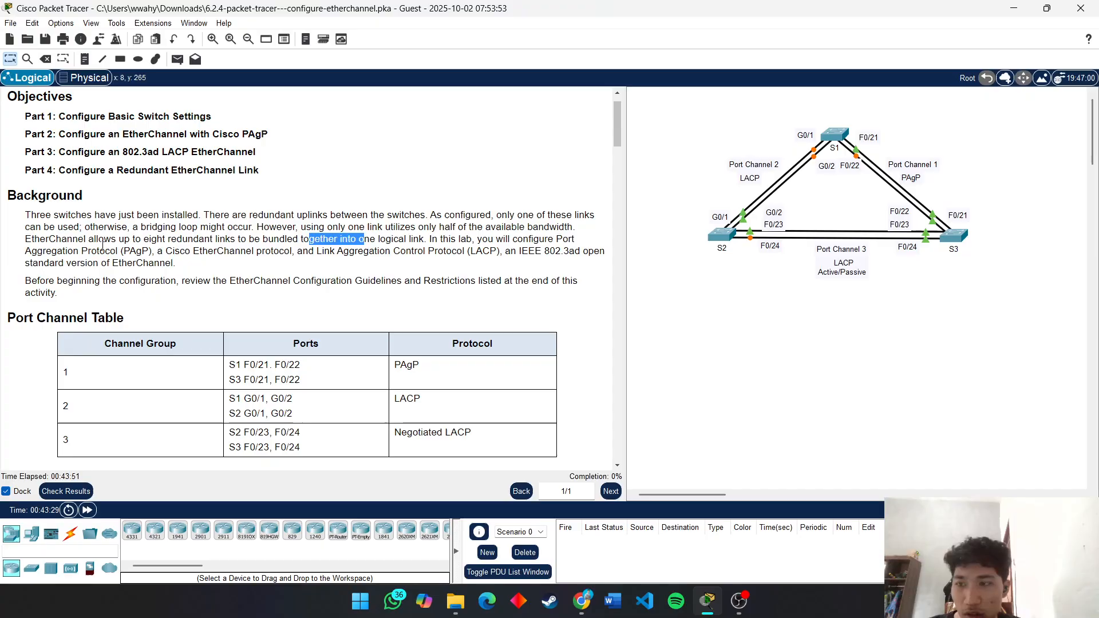
left_click_drag(26, 252, 132, 250)
left_click(122, 251)
left_click_drag(125, 251, 214, 251)
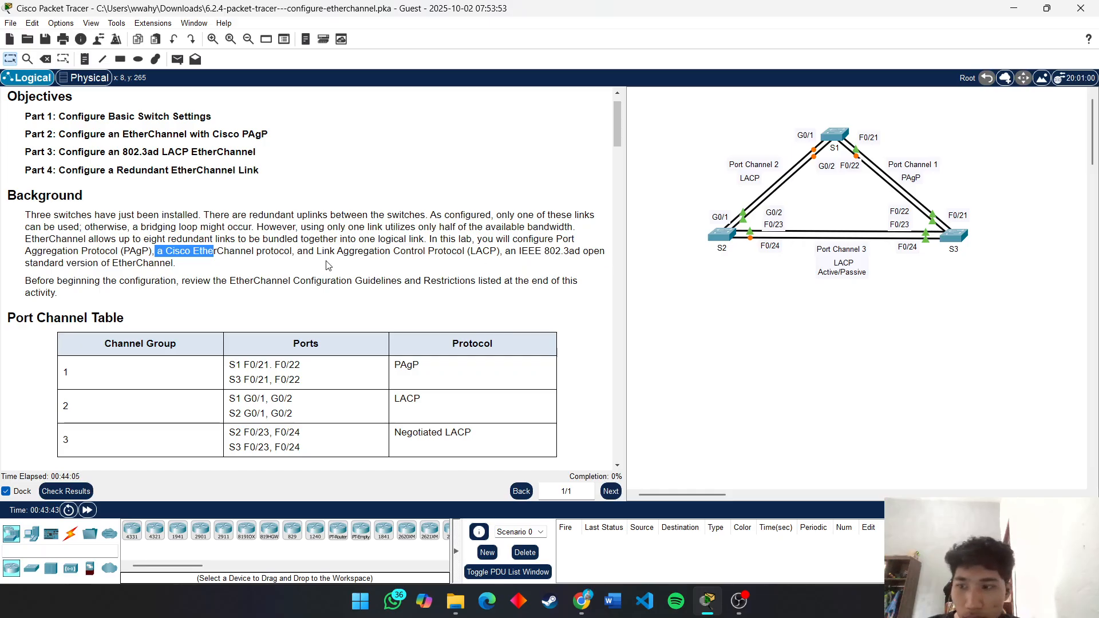
left_click_drag(80, 263, 148, 264)
left_click(204, 269)
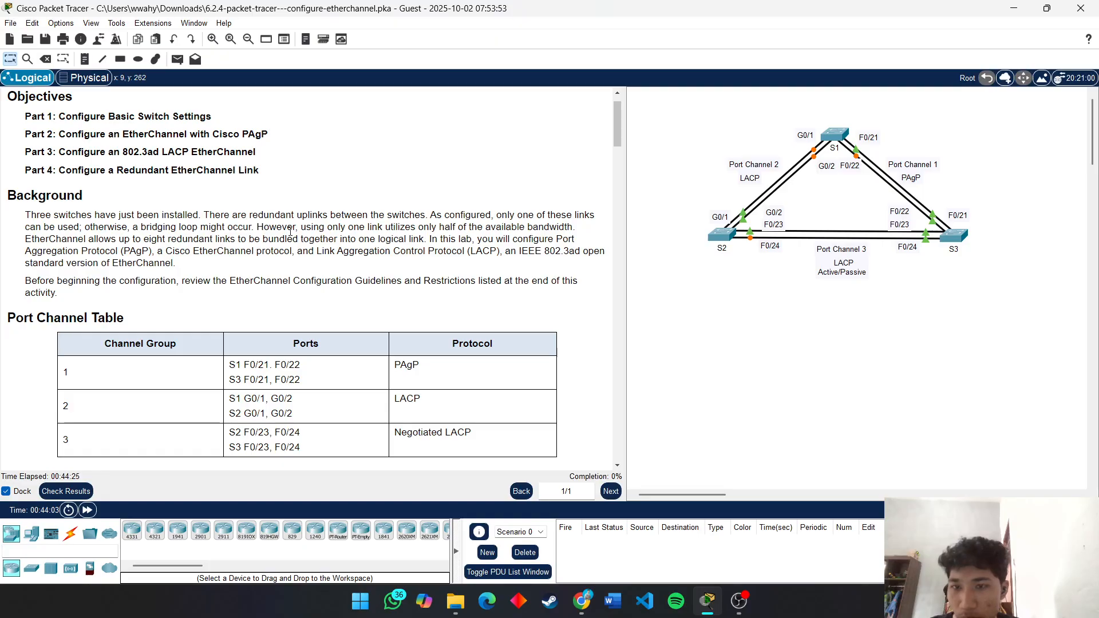
left_click_drag(261, 238, 431, 240)
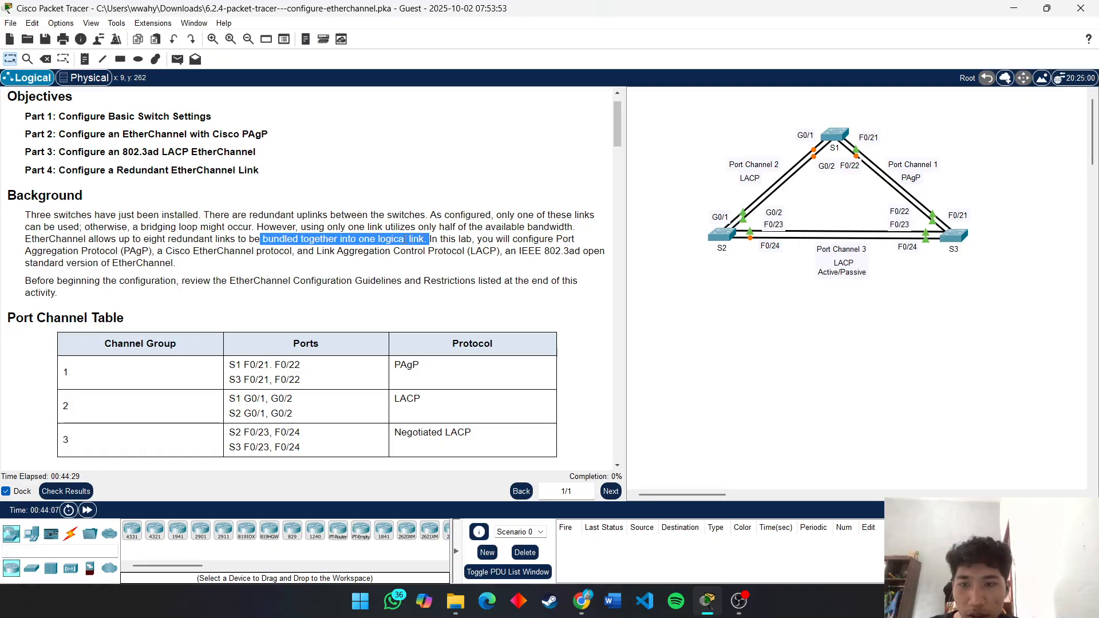
left_click(370, 249)
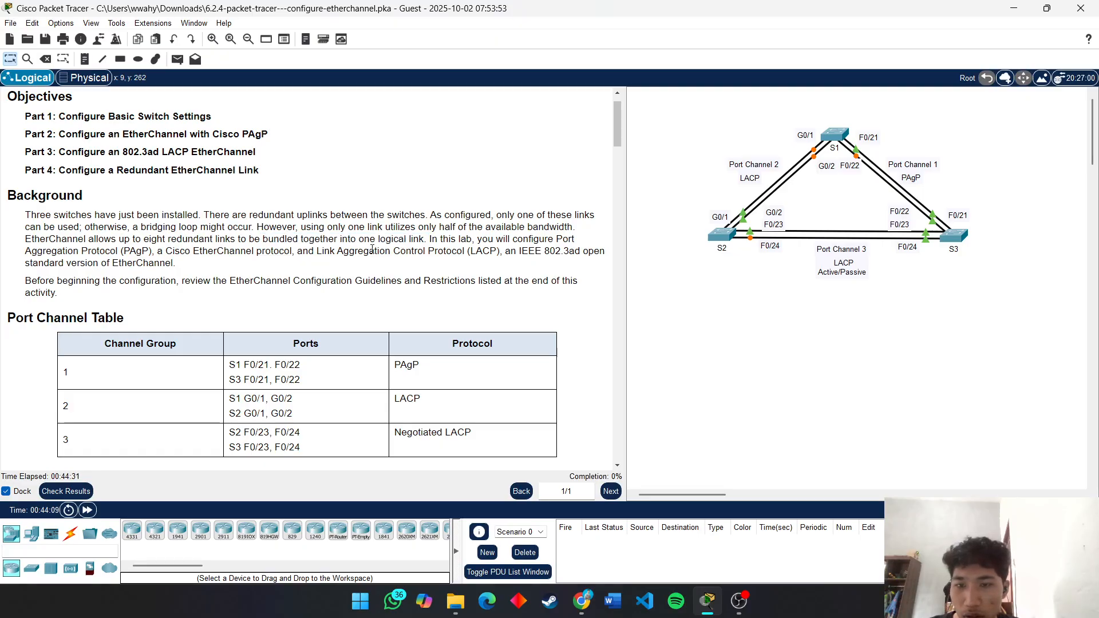
left_click_drag(350, 239, 412, 234)
left_click(520, 240)
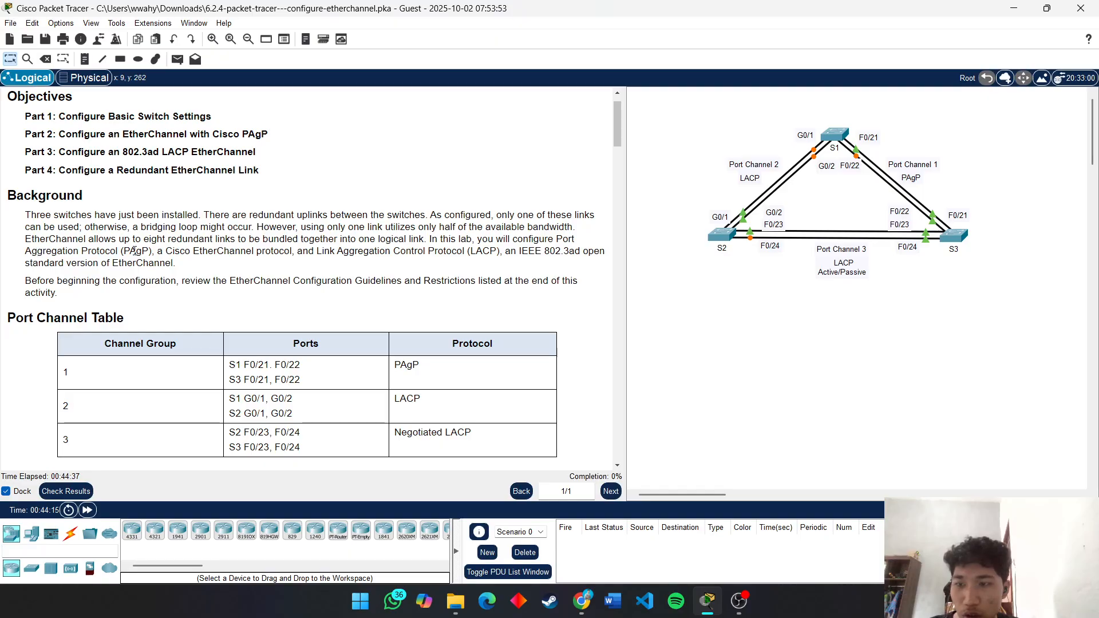
left_click_drag(124, 251, 163, 251)
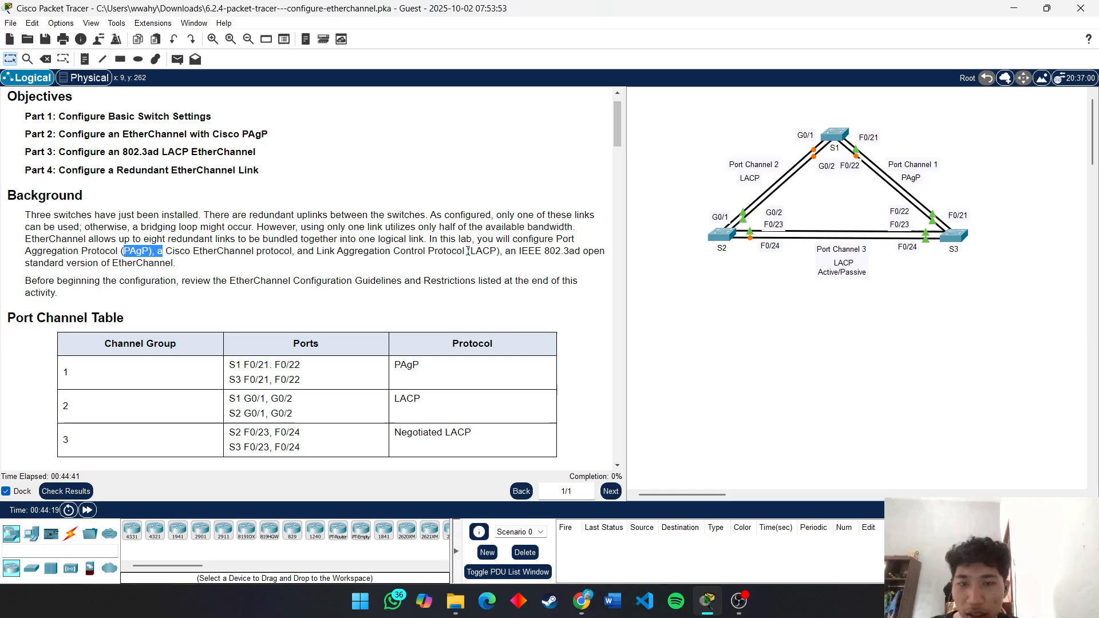
left_click_drag(465, 250, 177, 263)
left_click(427, 261)
left_click_drag(17, 265, 72, 264)
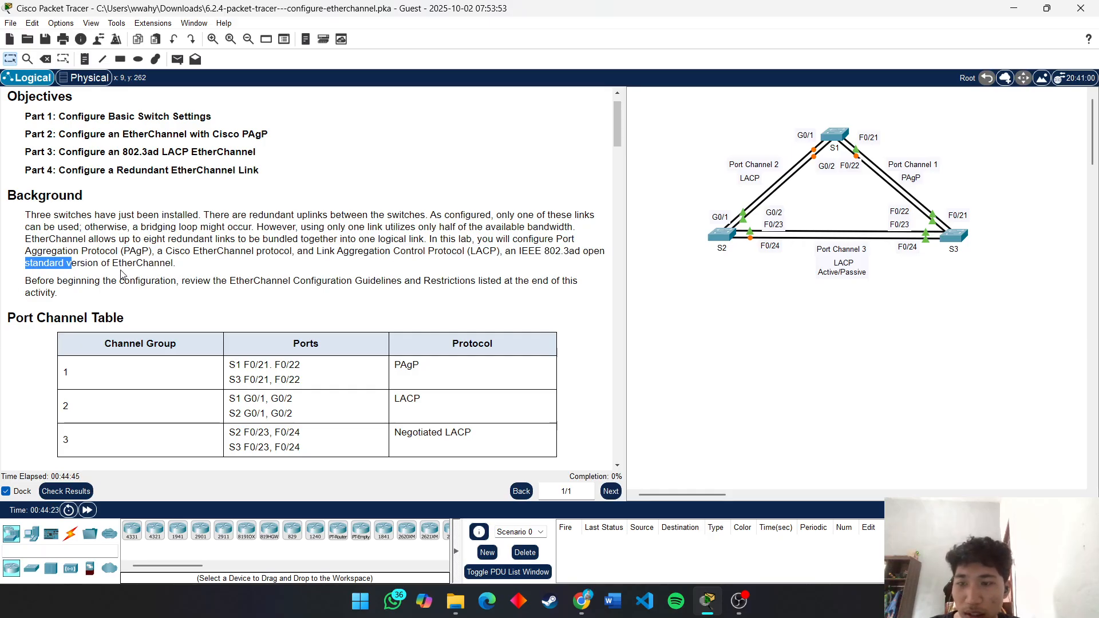
Step: Review the Port Channel Table's groups, ports and protocols, plus the heading of Part 1 in the instructions
scroll(209, 309, "down", 1)
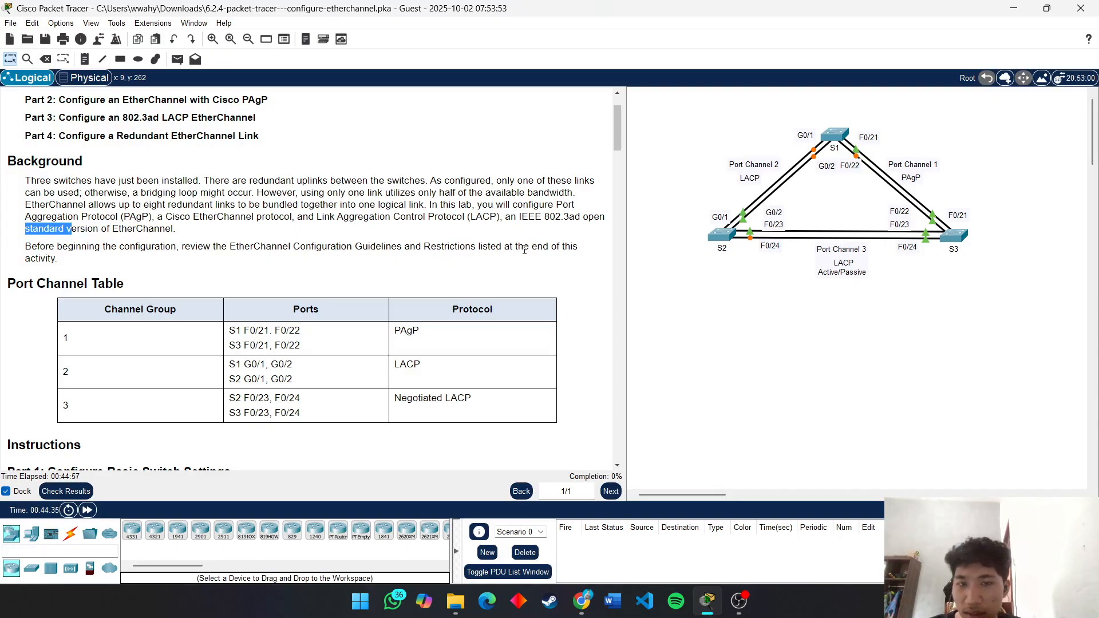
scroll(497, 306, "down", 2)
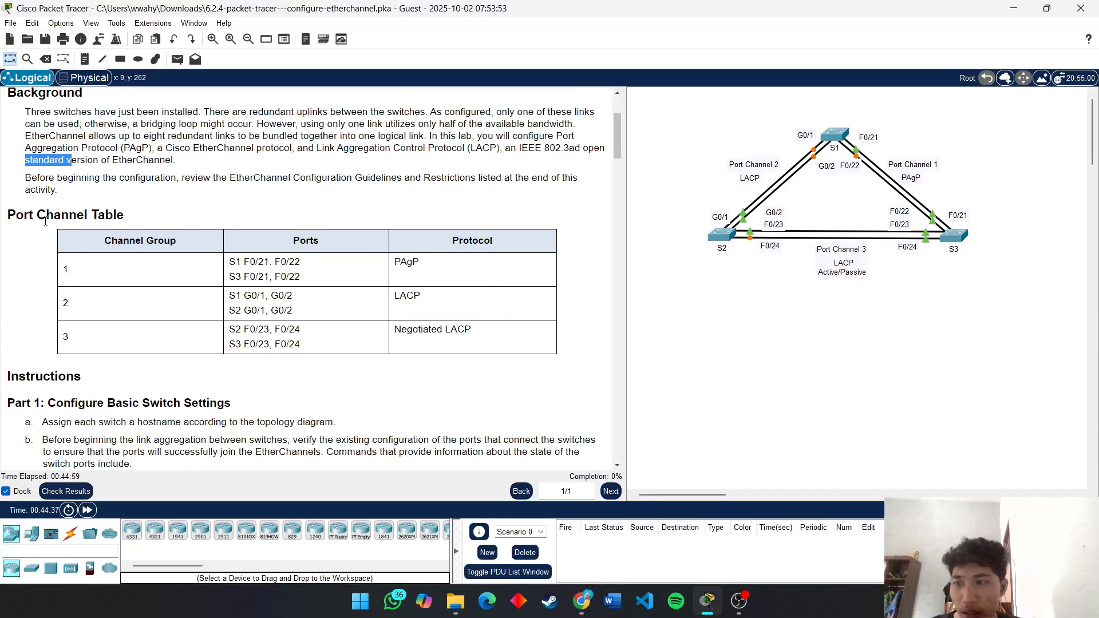
left_click_drag(2, 218, 184, 220)
left_click_drag(80, 236, 37, 274)
left_click(74, 309)
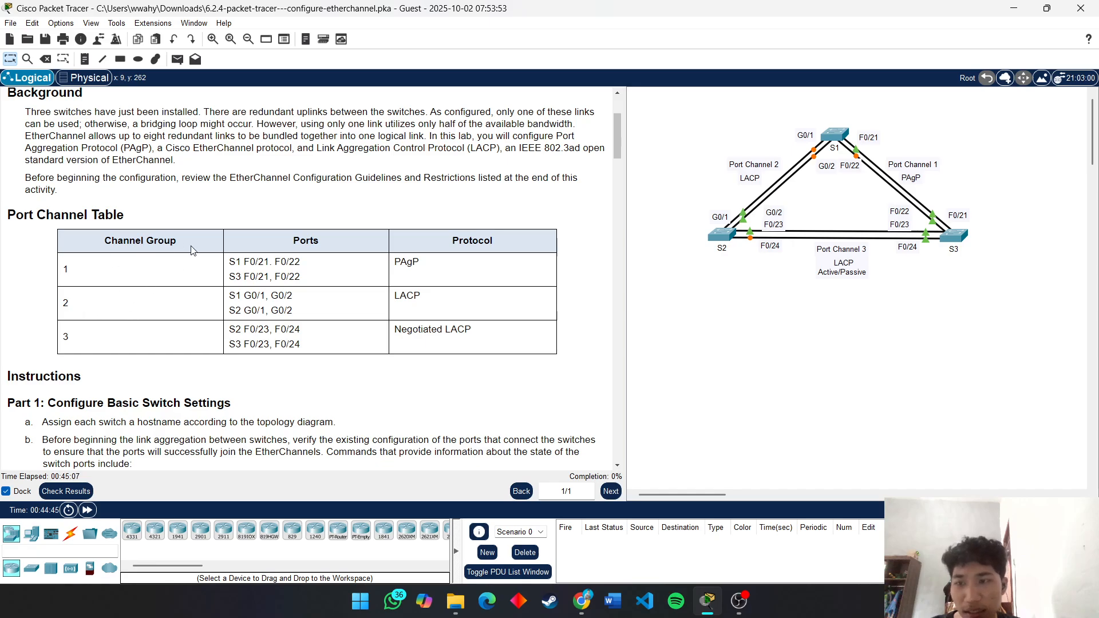
left_click_drag(287, 239, 222, 257)
left_click_drag(438, 262, 338, 290)
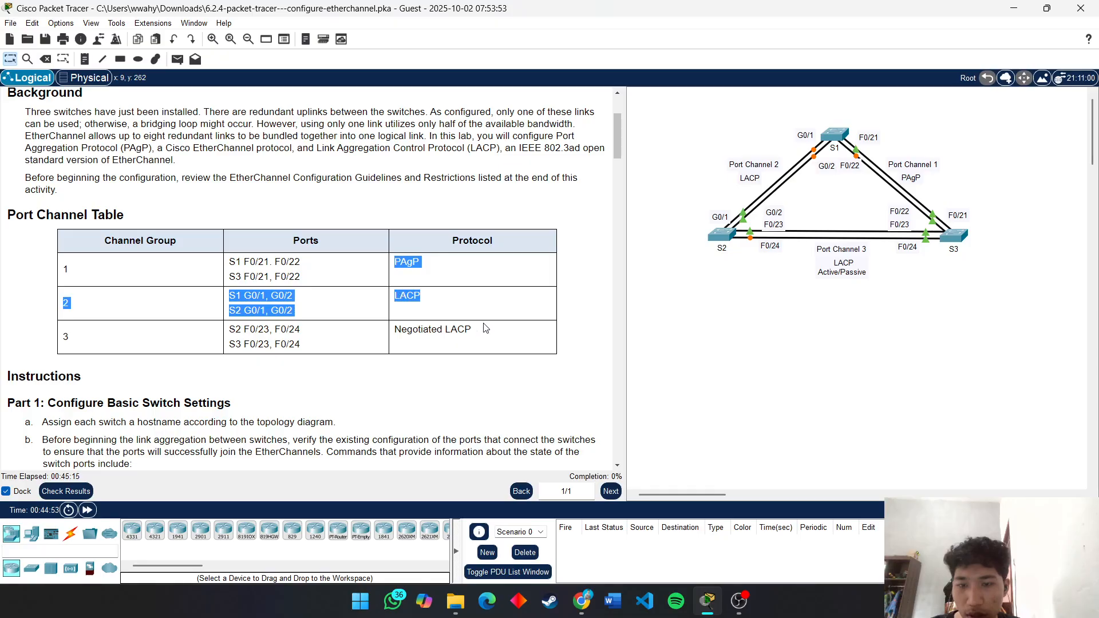
left_click_drag(483, 326, 368, 333)
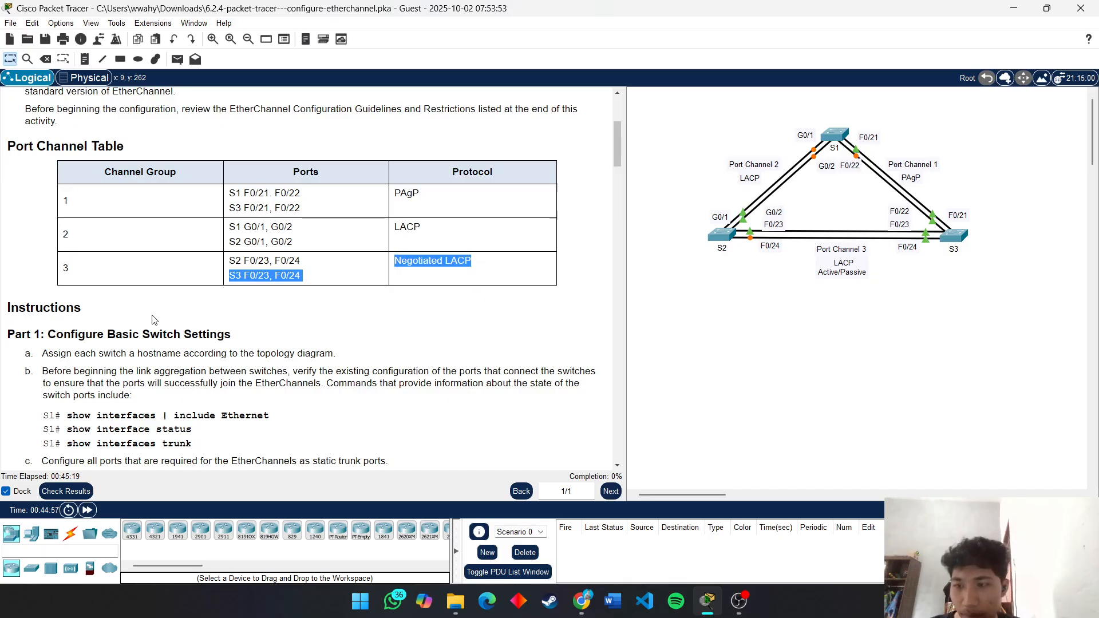
scroll(118, 353, "down", 2)
left_click_drag(11, 239, 82, 239)
left_click_drag(35, 266, 203, 268)
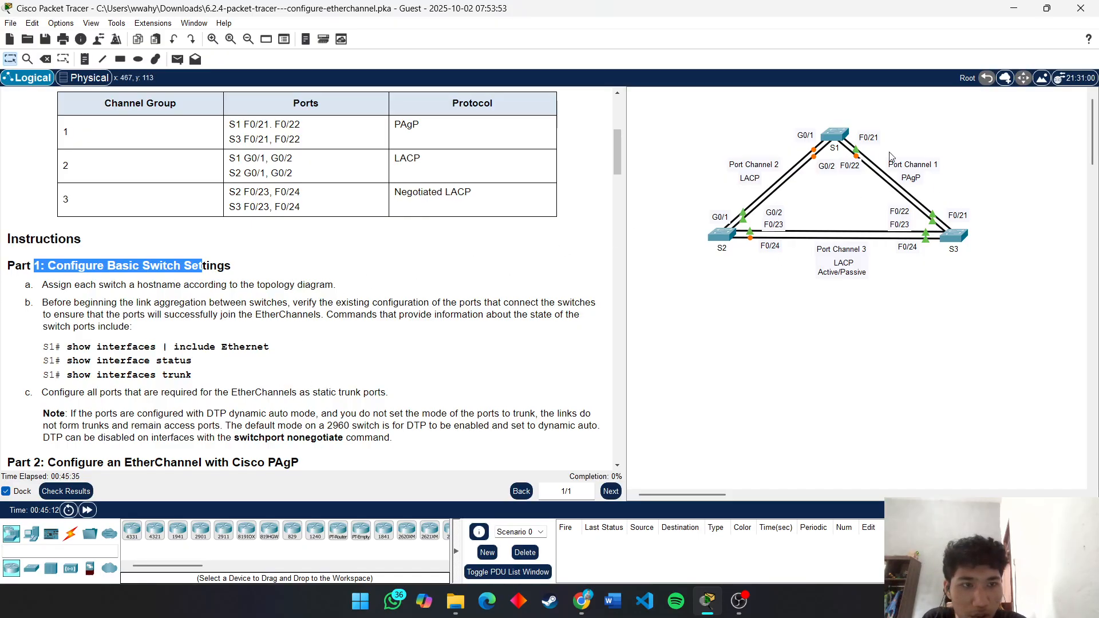
Step: Open the command line of switch S1 and enter global configuration mode with ena and conf t
left_click(834, 134)
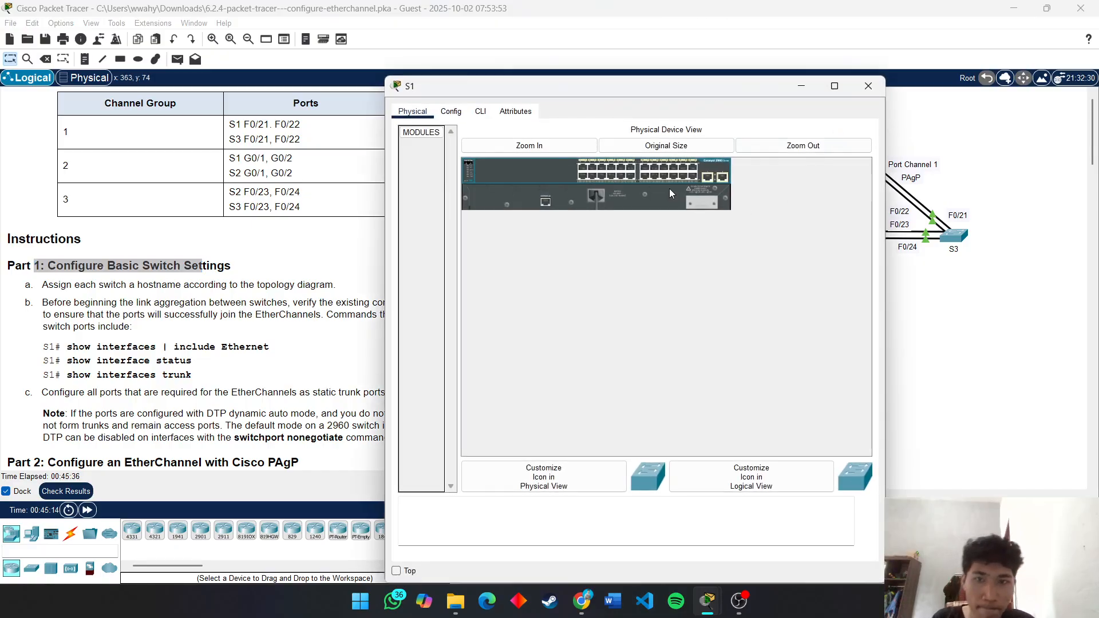
left_click(480, 111)
key("Return")
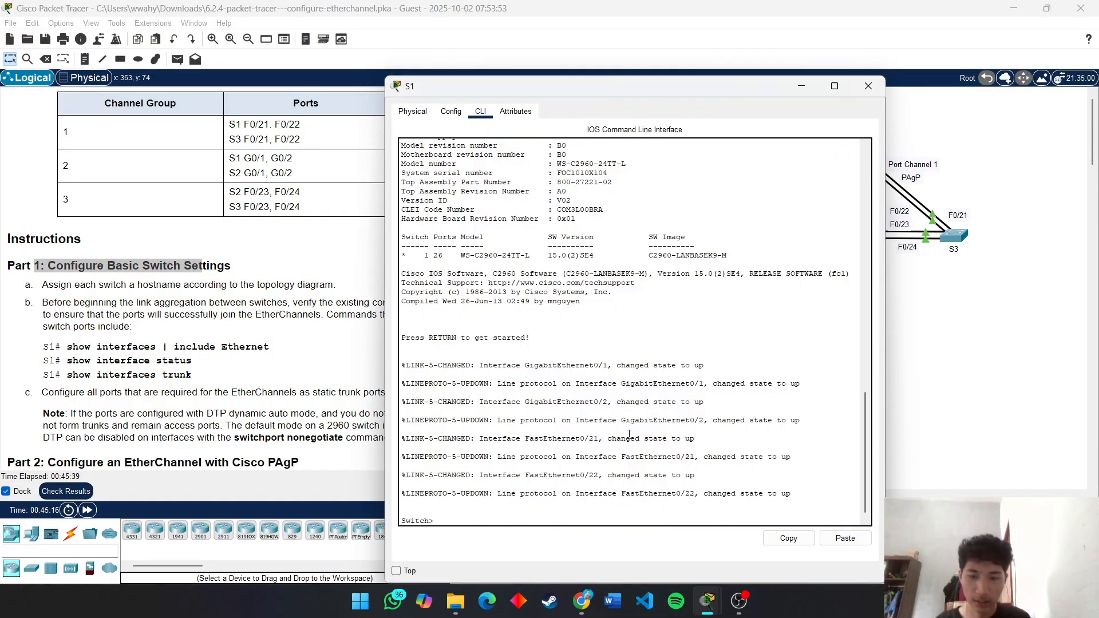
type("ena")
key("Return")
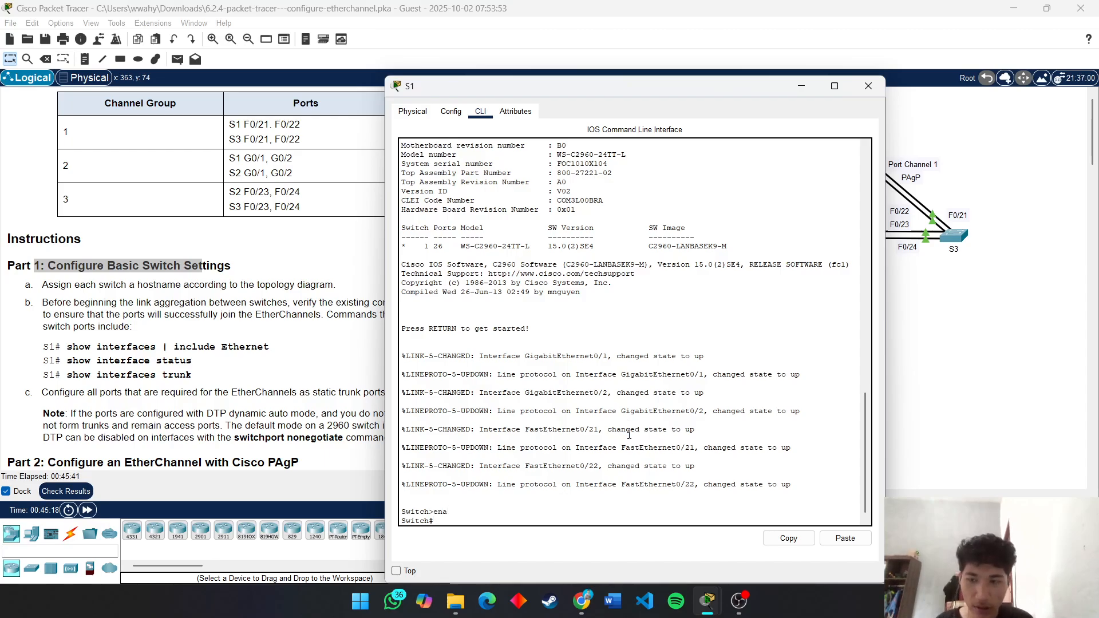
type("h#c")
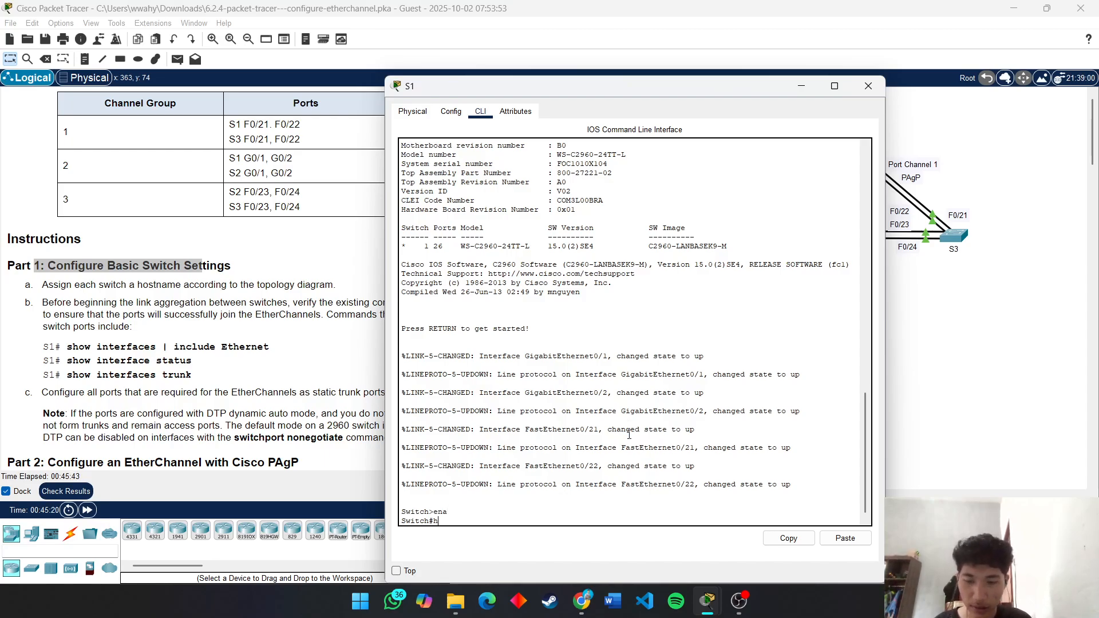
type("on")
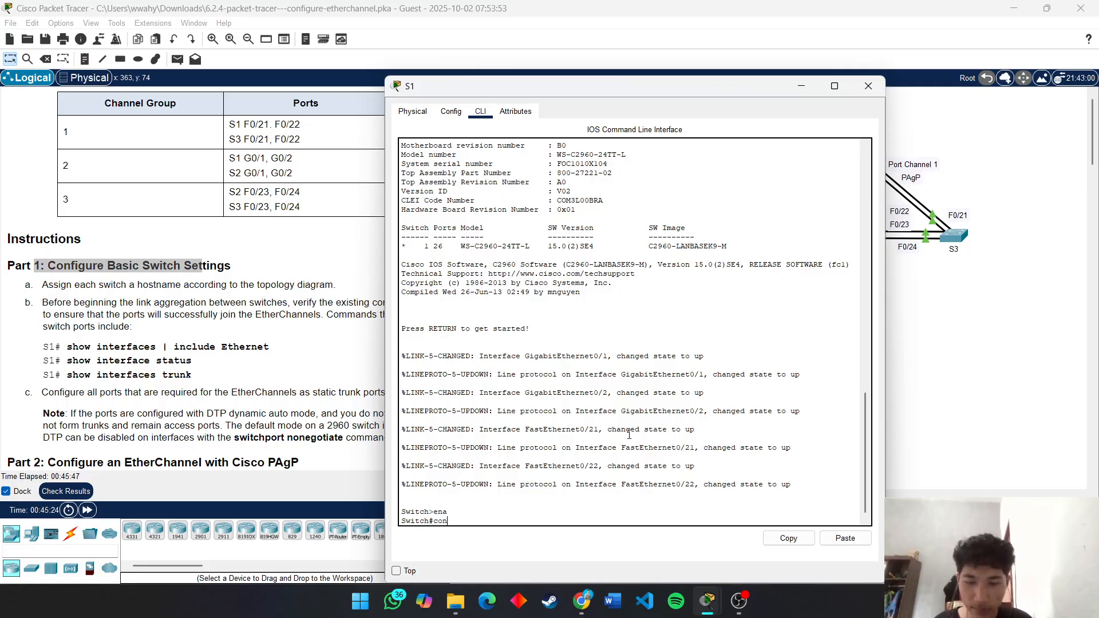
key("Return")
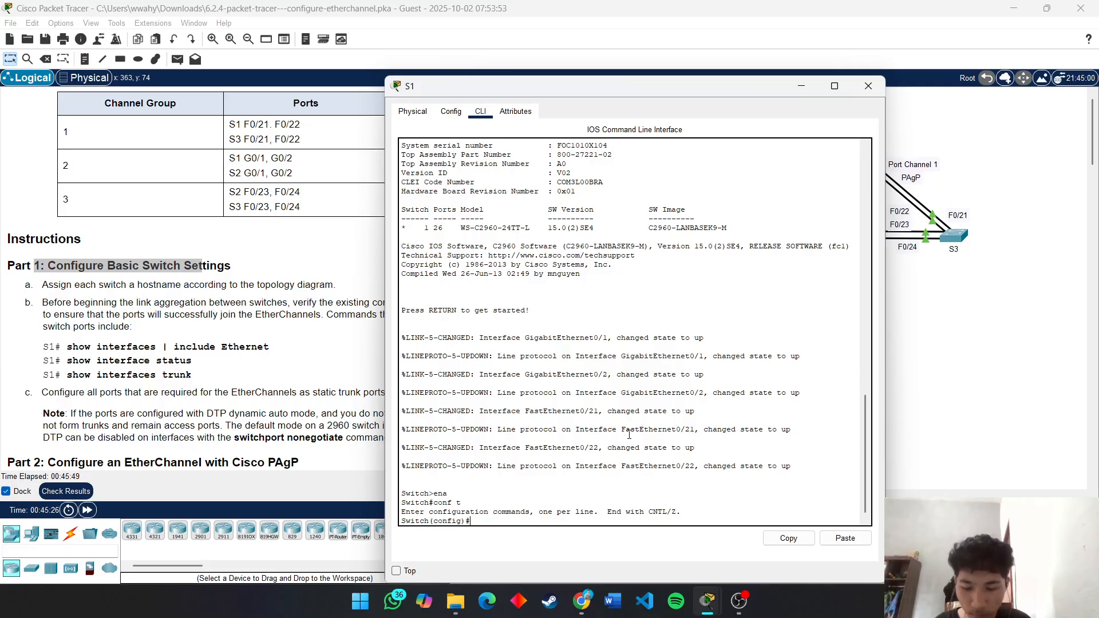
Step: Set the hostname of the first switch to S1
type("hostname S")
key("Tab")
type("S1")
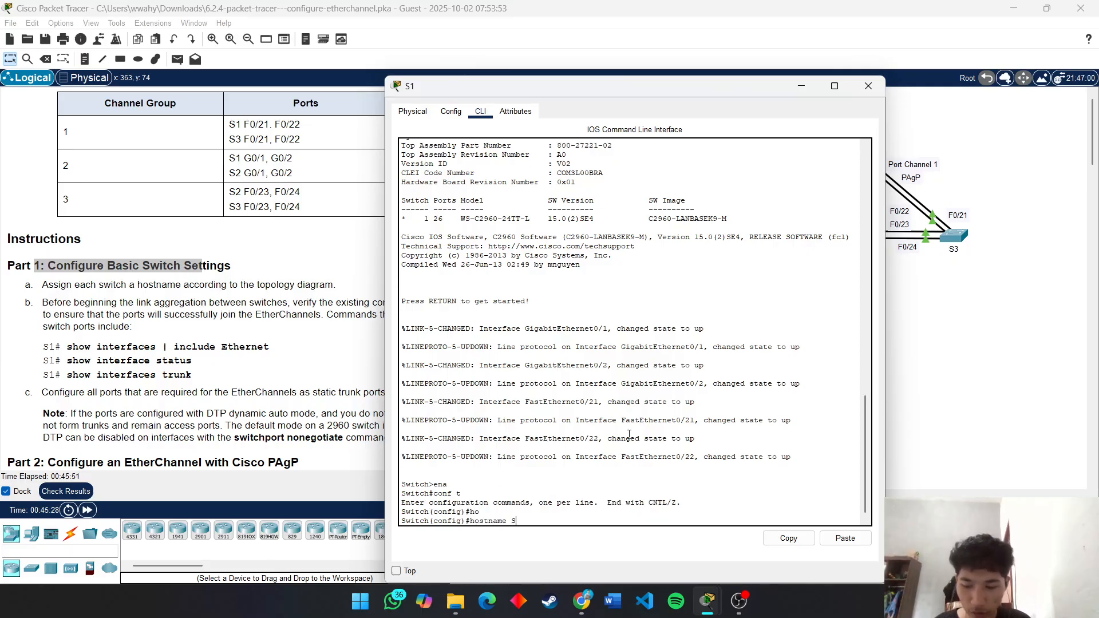
key("Return")
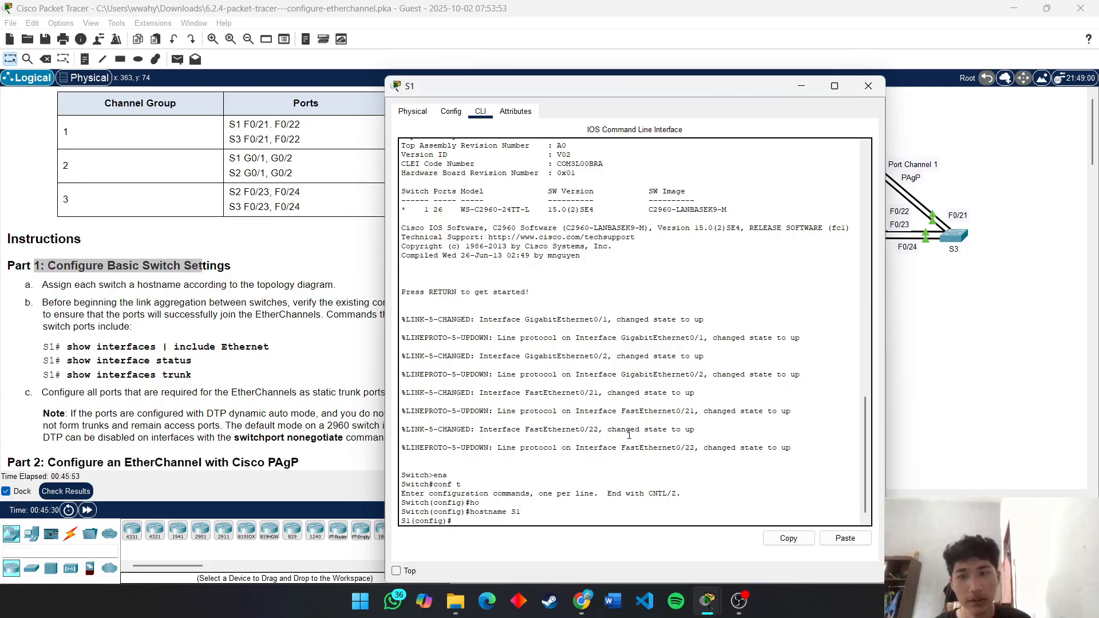
Step: Open the command line of switch S2 and enter global configuration mode with ena and conf t
left_click(949, 356)
left_click(723, 243)
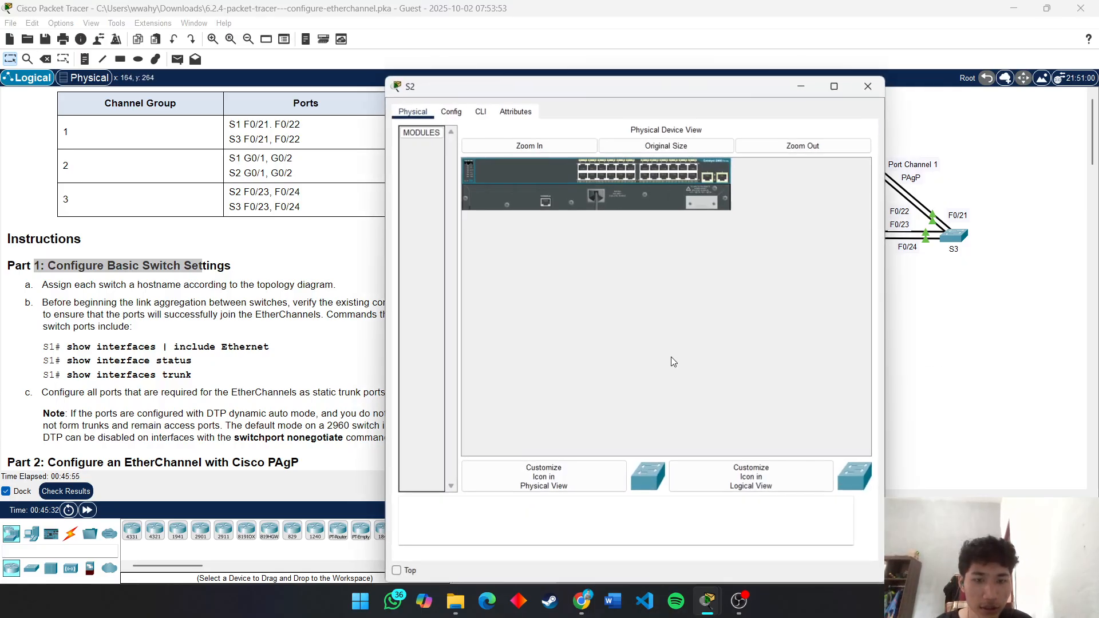
left_click(480, 111)
key("Return")
type("ena")
key("Return")
type("conf")
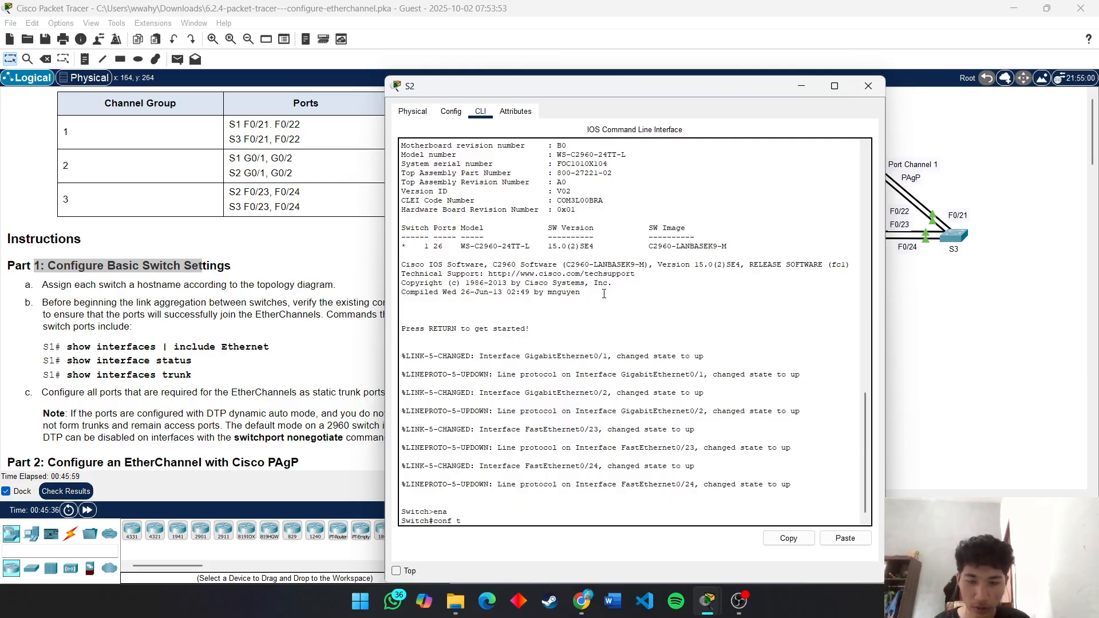
type(" t")
key("Return")
Step: Set the second switch's hostname to S2 and minimize its window
type("h")
key("Tab")
type("S2")
key("Return")
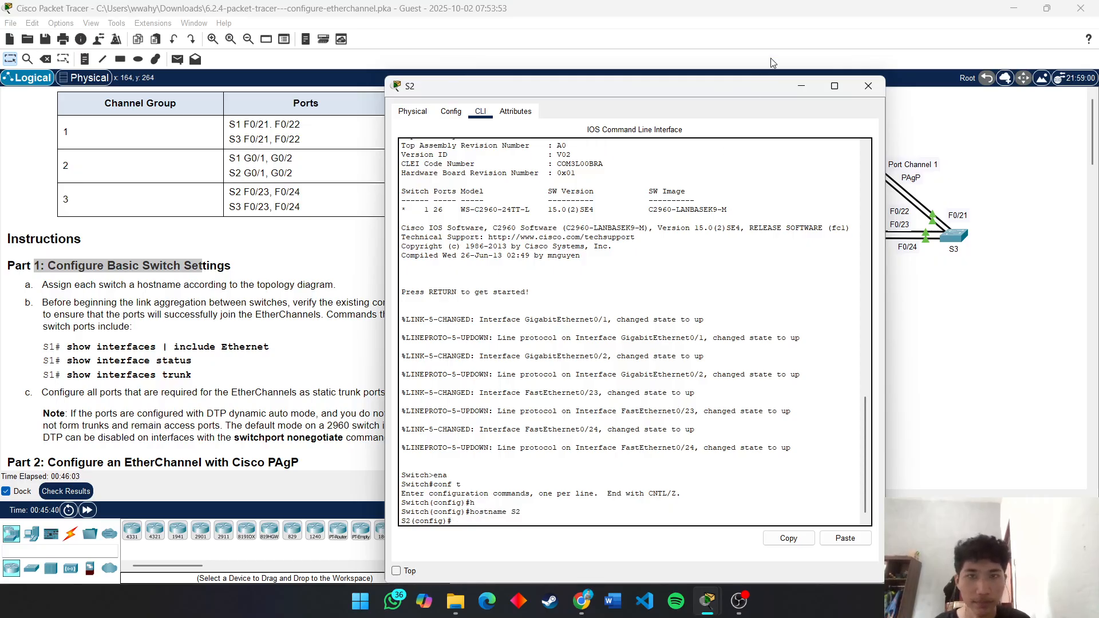
left_click(801, 86)
Step: Open the command line of switch S3 and enter global configuration mode with ena and conf t
left_click(953, 235)
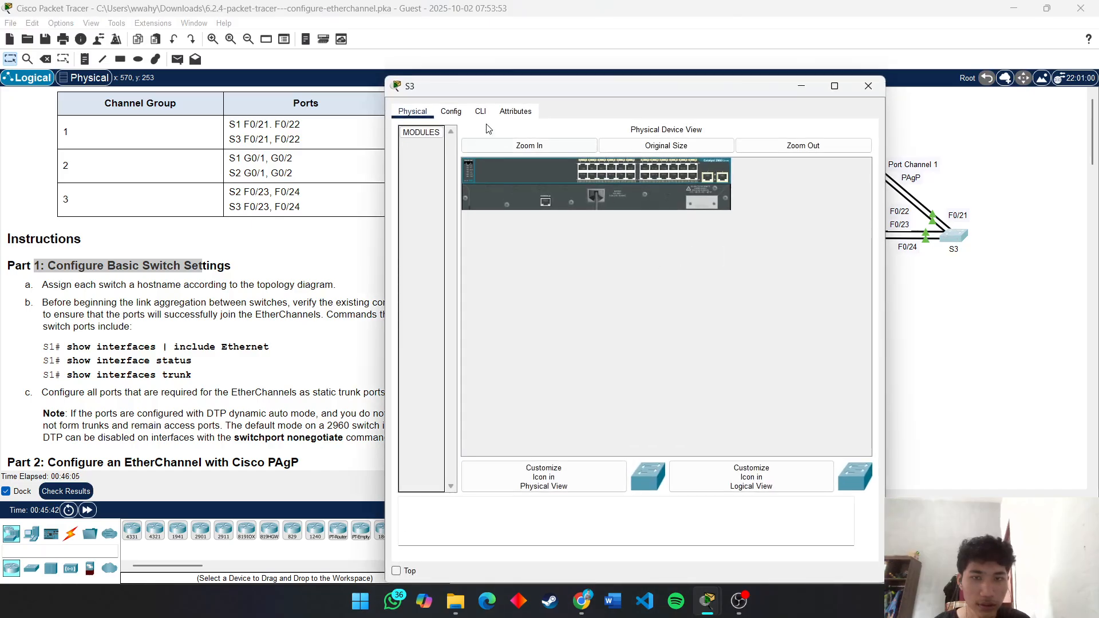
left_click(480, 111)
key("Return")
type("ena")
key("Return")
type("conf t")
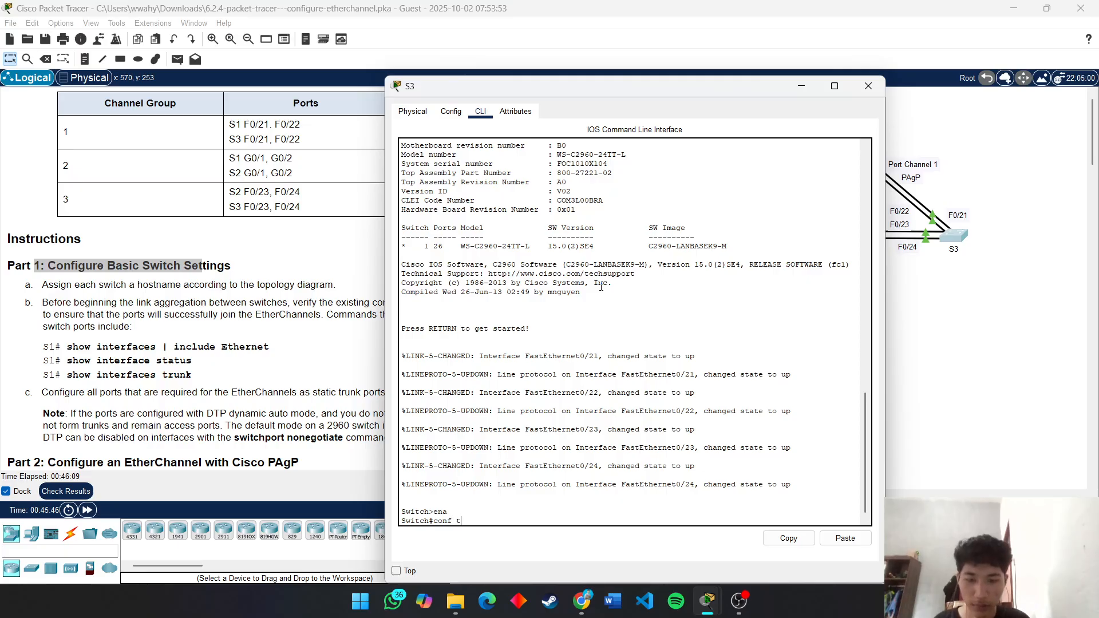
key("Return")
type("s")
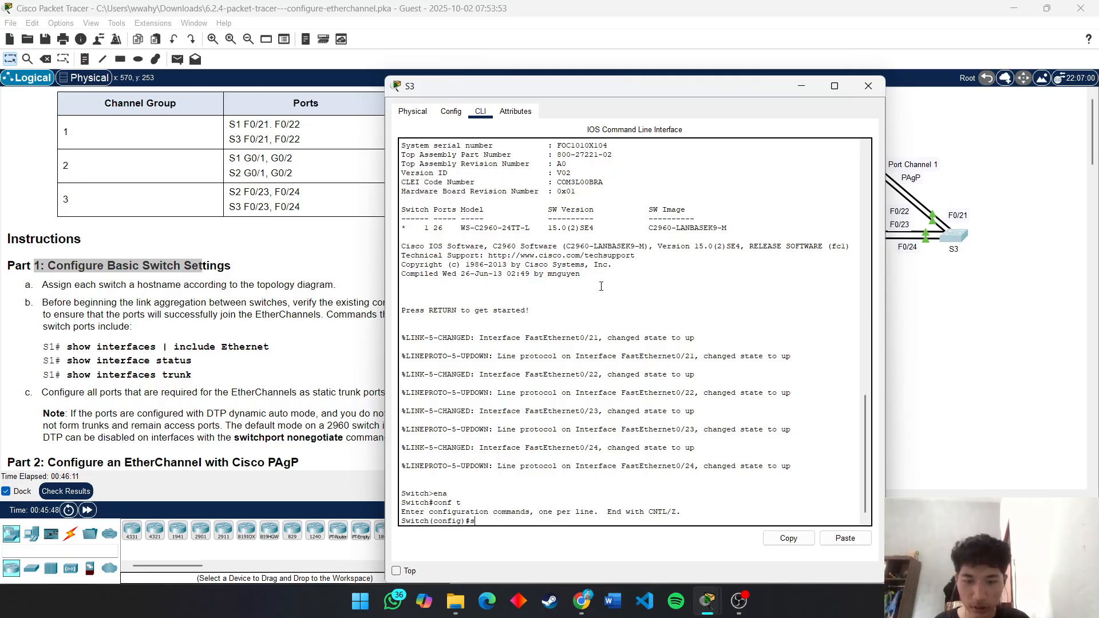
type("w2")
key("Return")
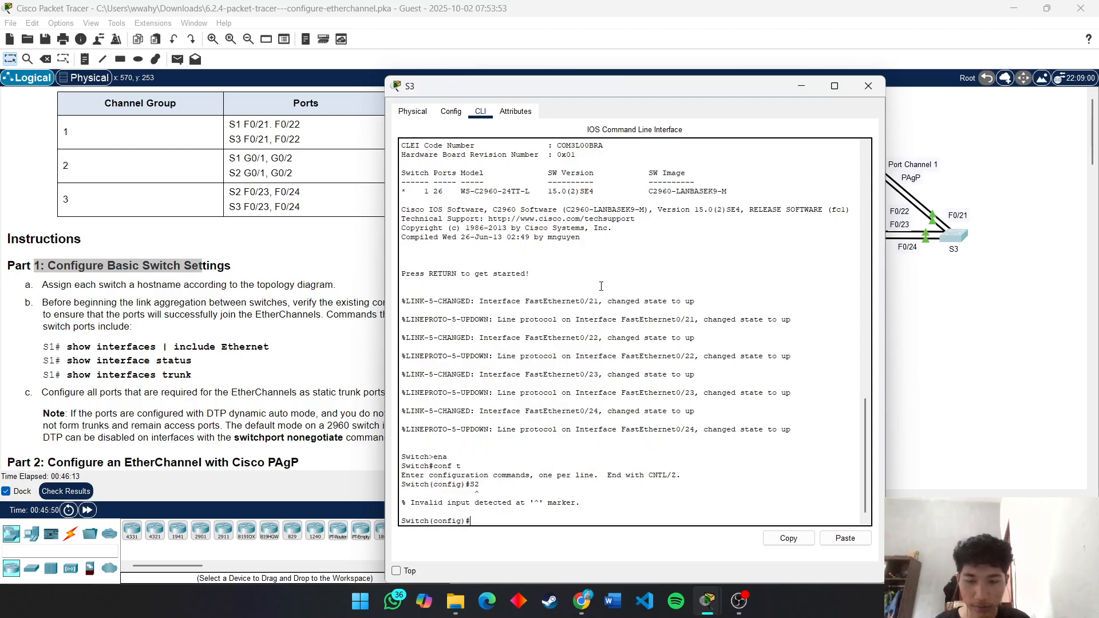
Step: Set the third switch's hostname to S3 and close its window
type("hos")
key("Tab")
type("S2")
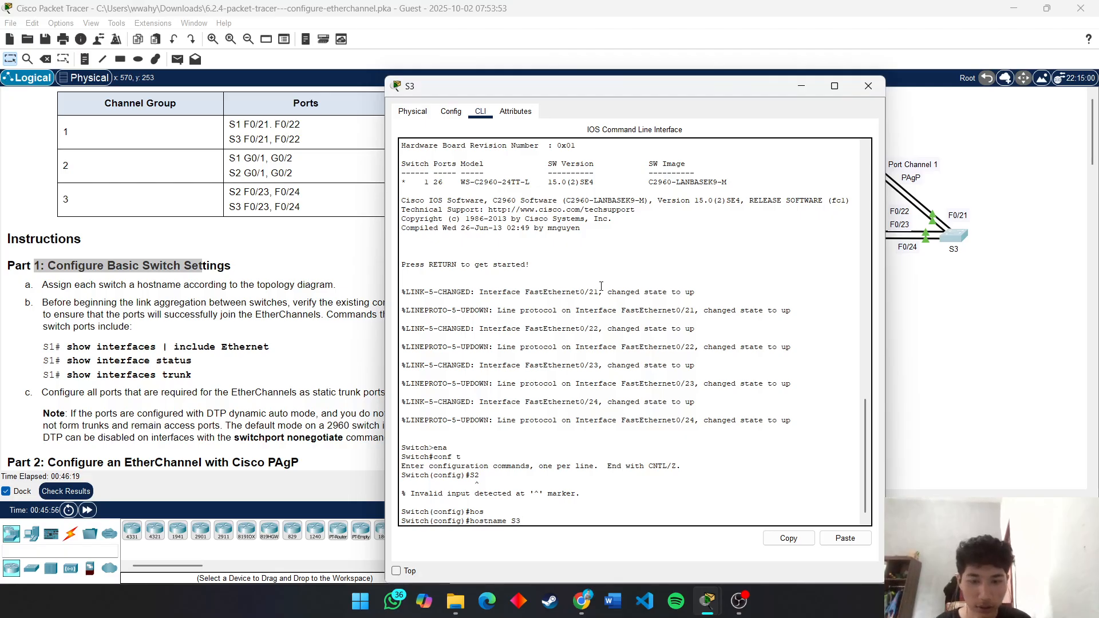
key("Return")
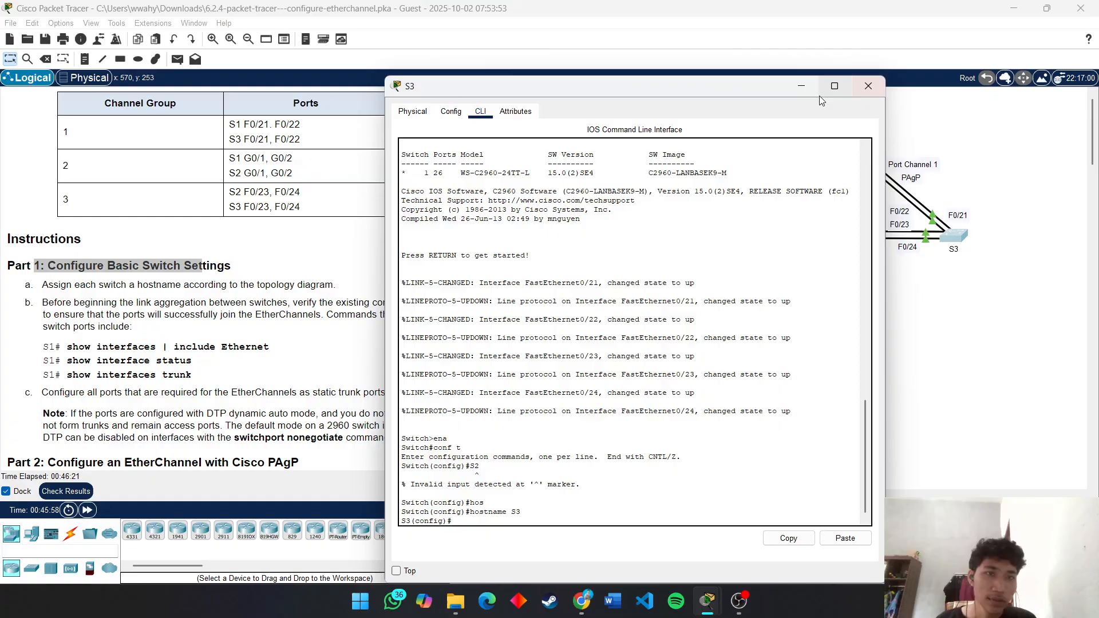
left_click(868, 86)
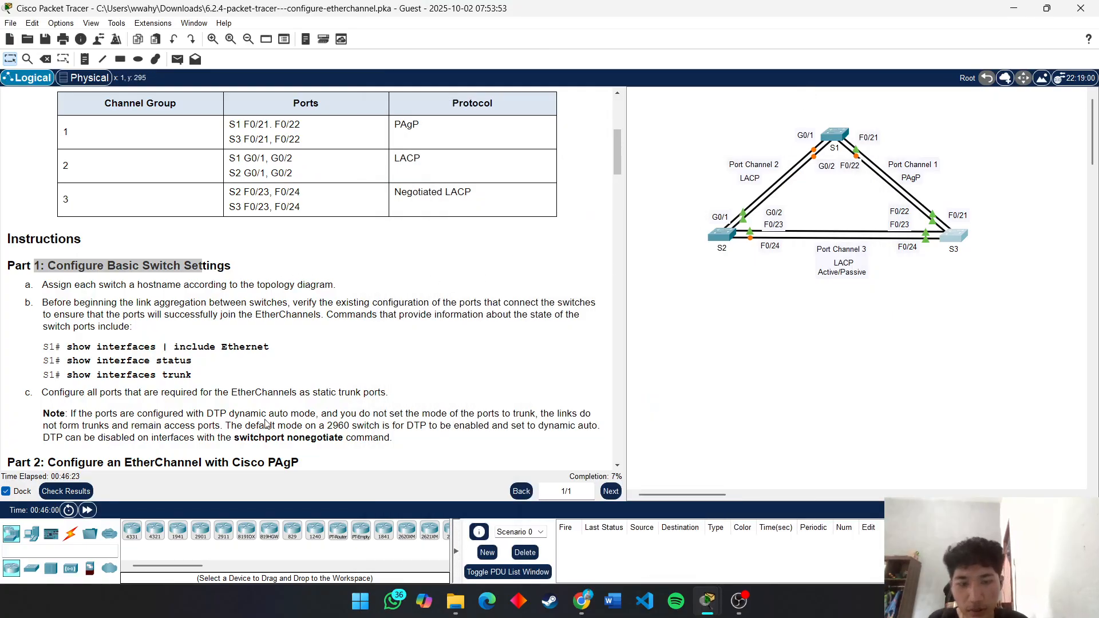
Step: Read Part 1 step b on verifying the existing configuration of the ports between the switches, including its suggested show commands
scroll(85, 307, "down", 1)
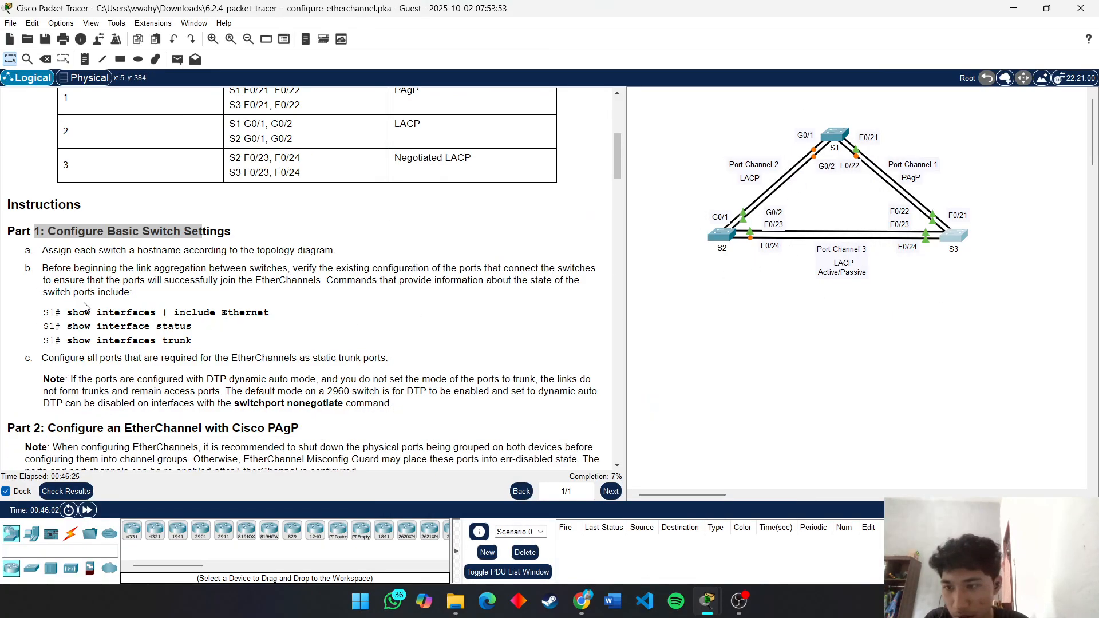
left_click_drag(41, 268, 325, 284)
left_click(385, 286)
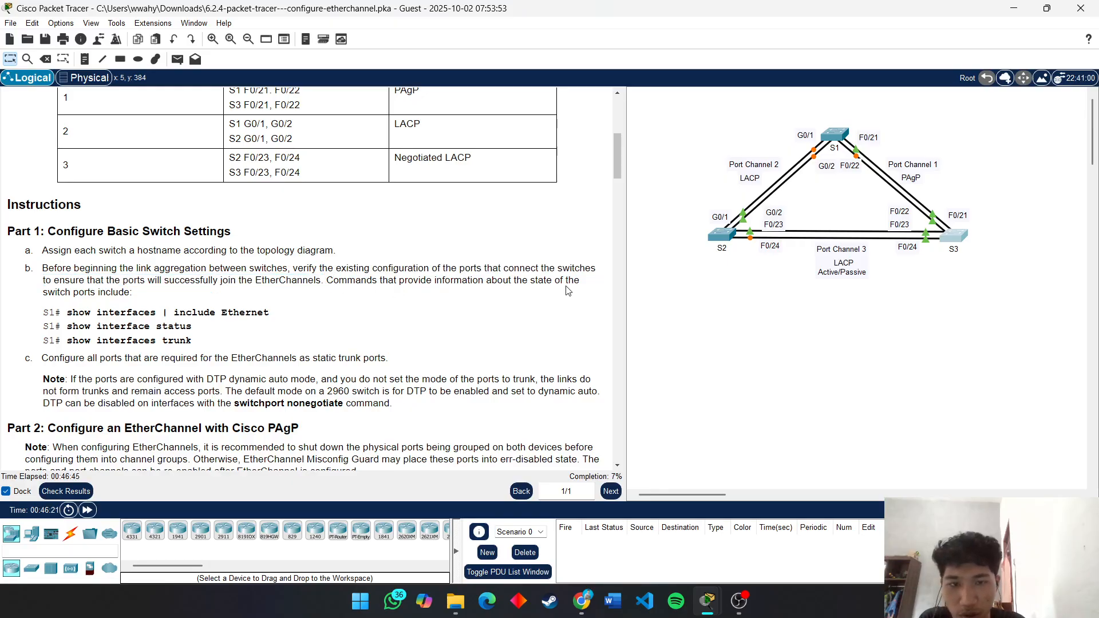
left_click_drag(45, 302, 132, 303)
left_click(153, 302)
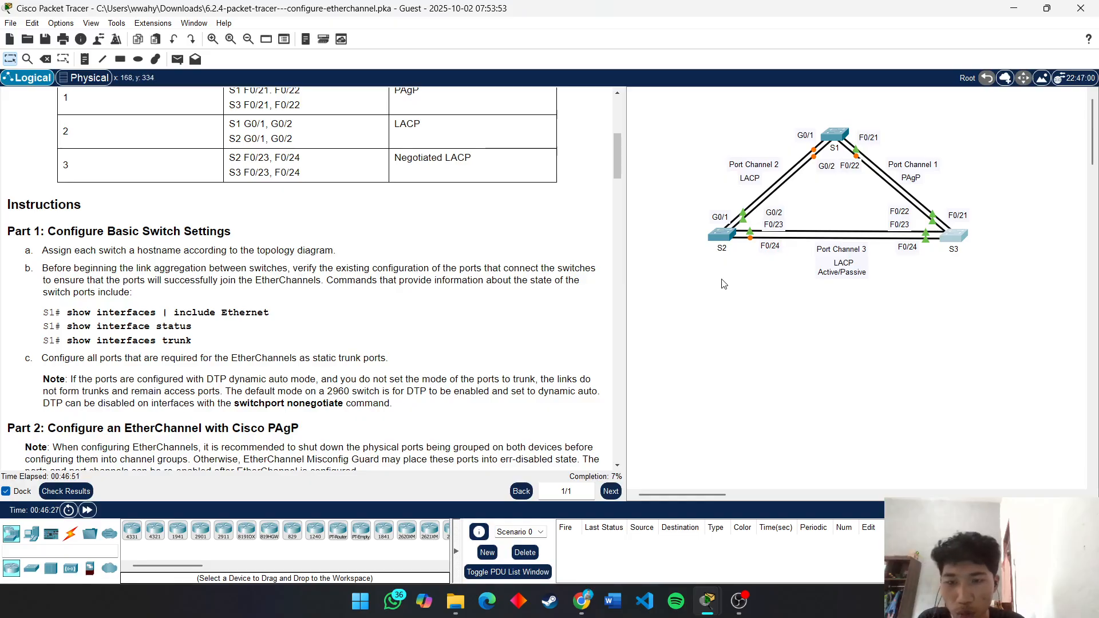
Step: Reopen the S1 command line and leave global configuration mode with the end command
left_click(838, 134)
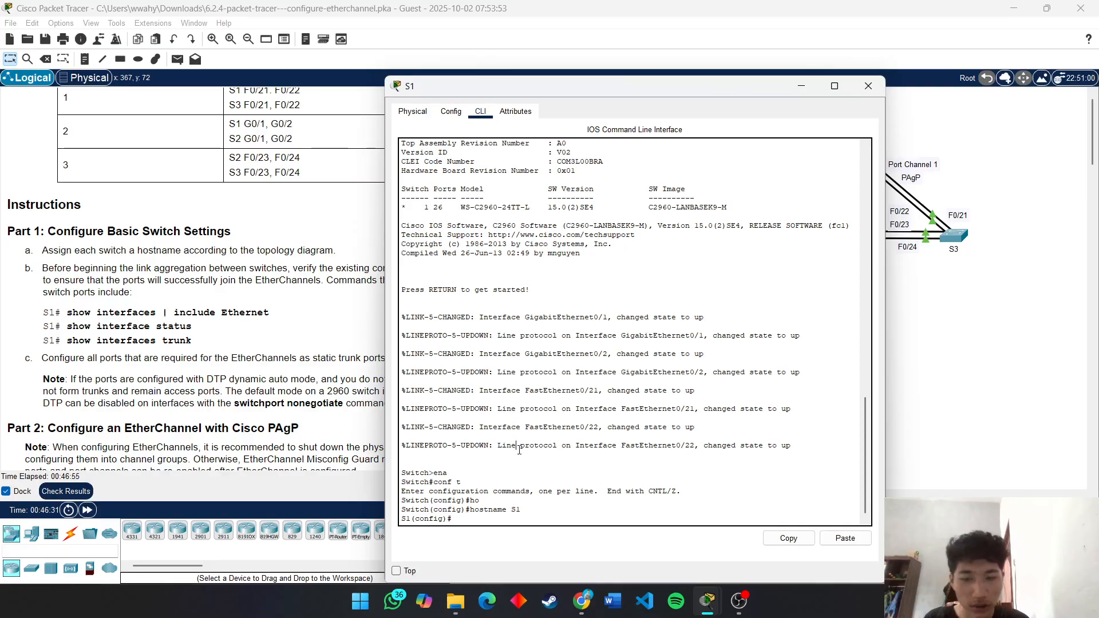
type("end")
key("Return")
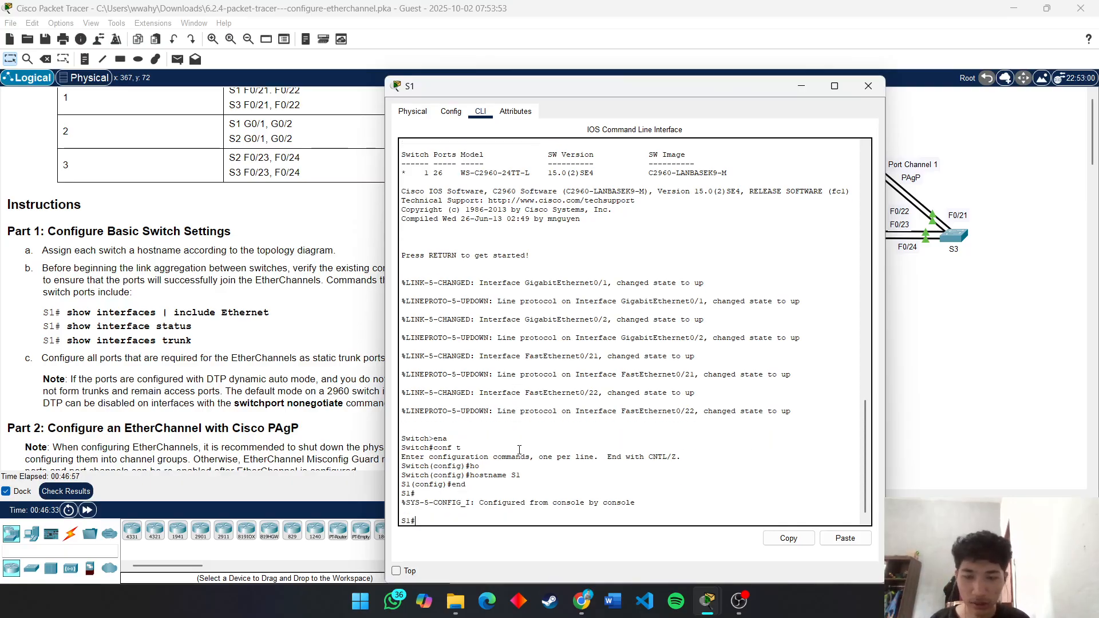
key("Return")
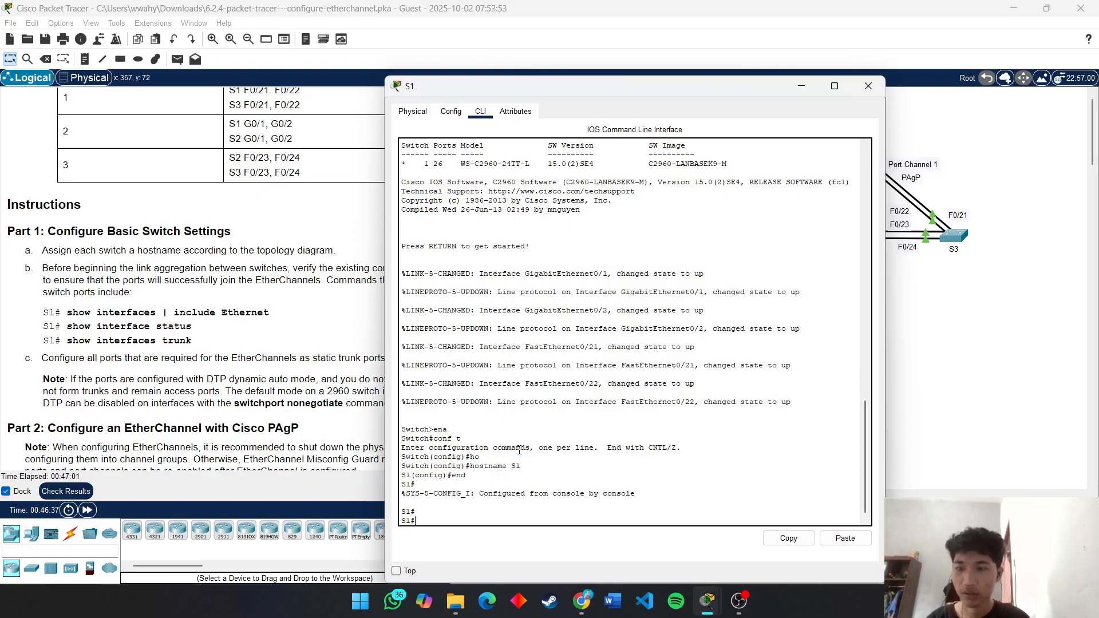
Step: Run show interfaces | include Ethernet on S1 to list the state of its Ethernet ports
type("show in")
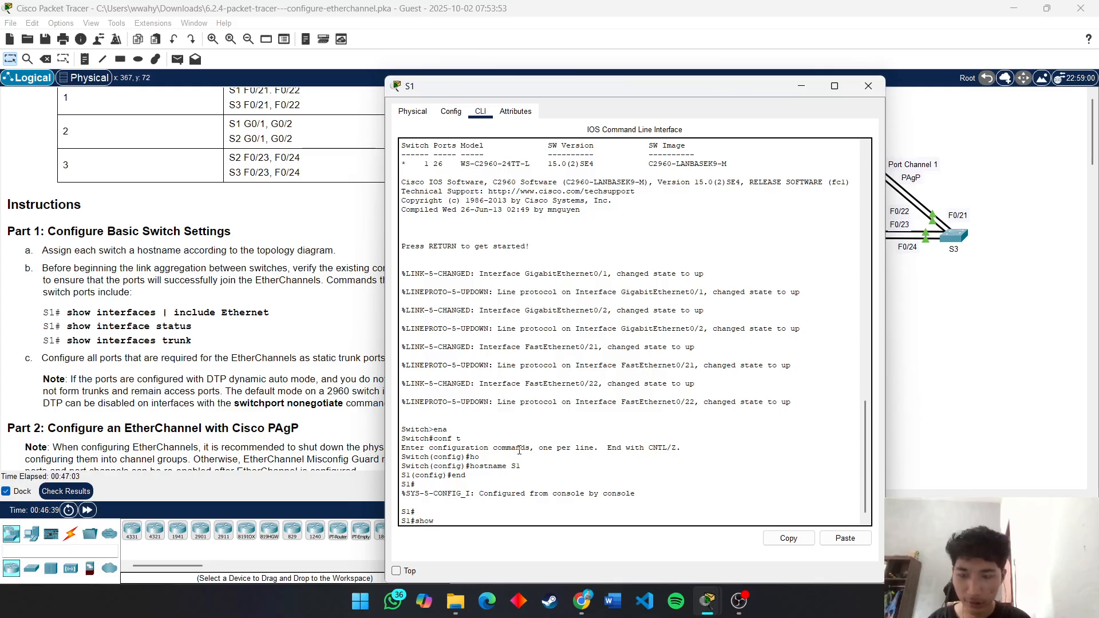
key("Tab")
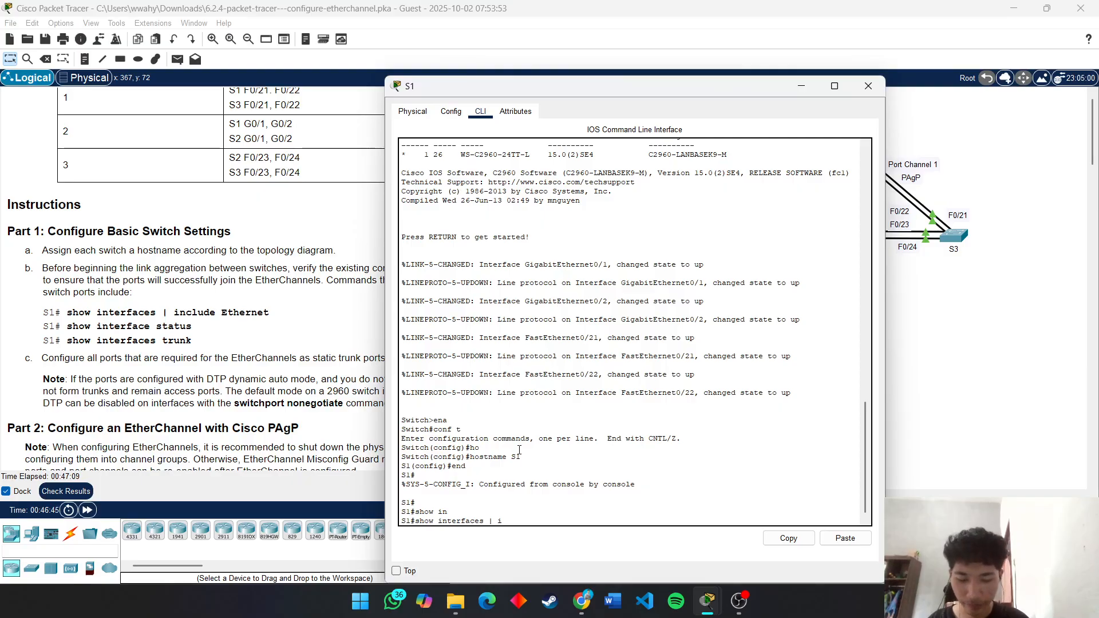
type("| in")
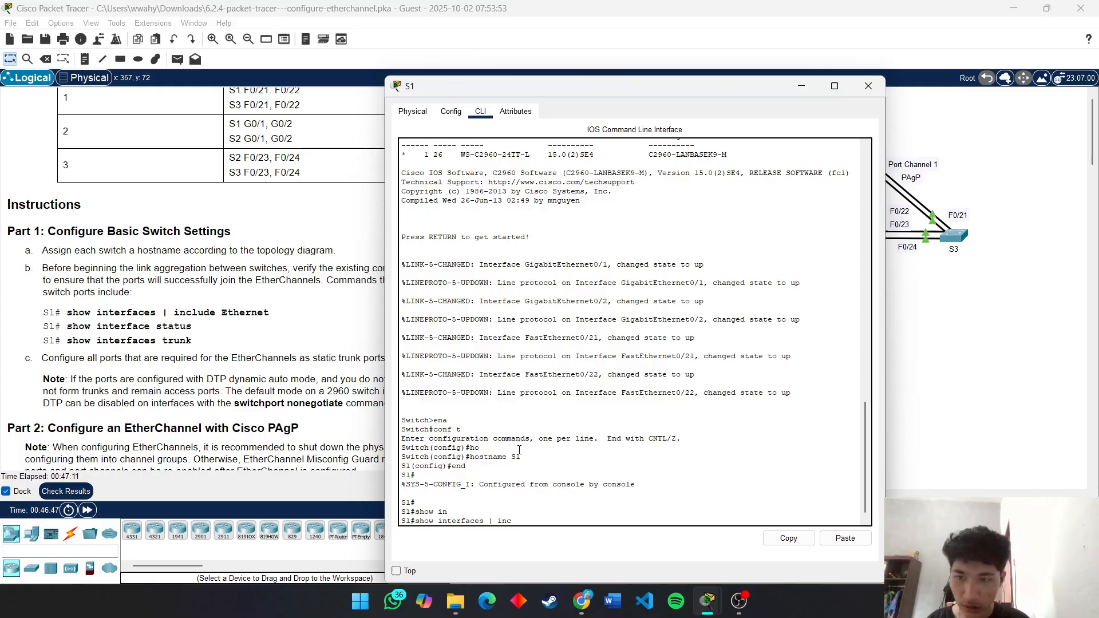
type("c")
key("Tab")
type("e")
key("Tab")
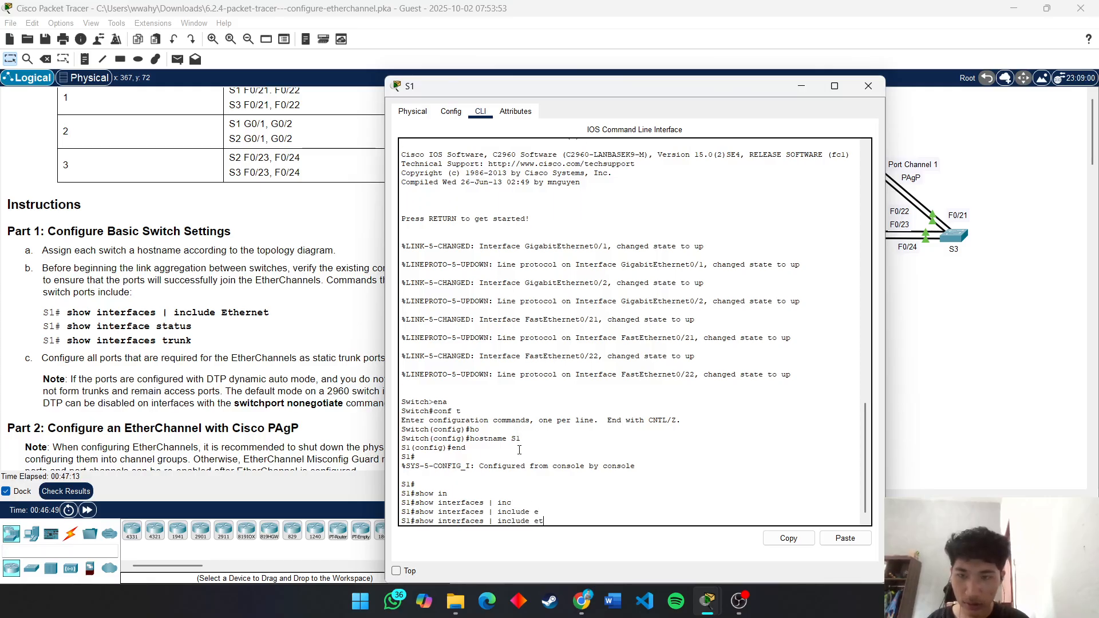
type("t")
key("Tab")
key("BackSpace")
key("BackSpace")
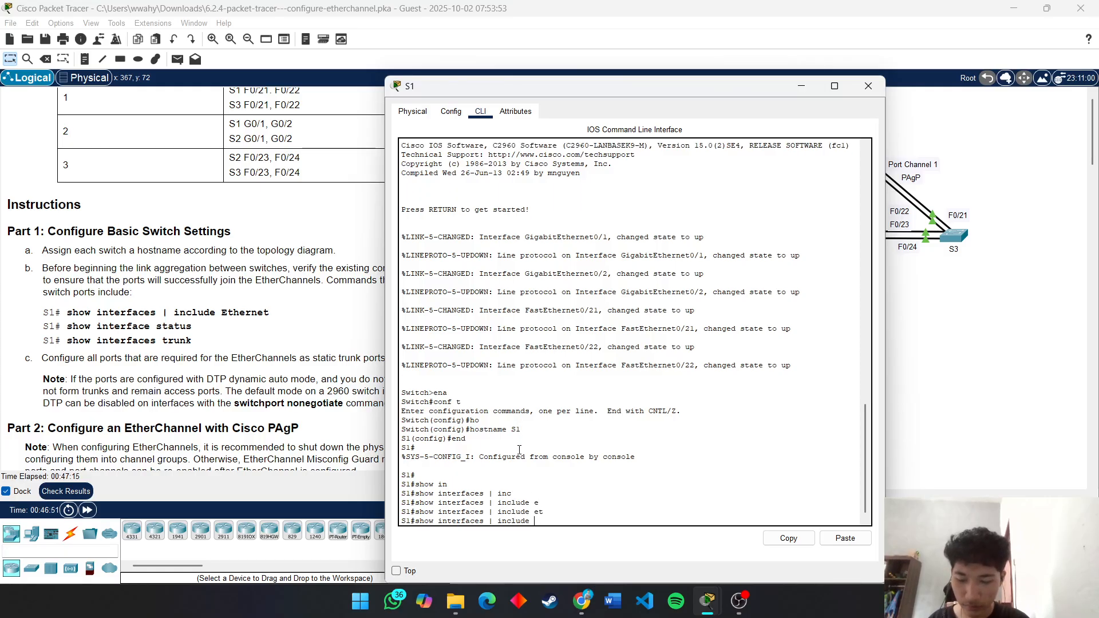
type("E")
key("Tab")
type("th")
key("Tab")
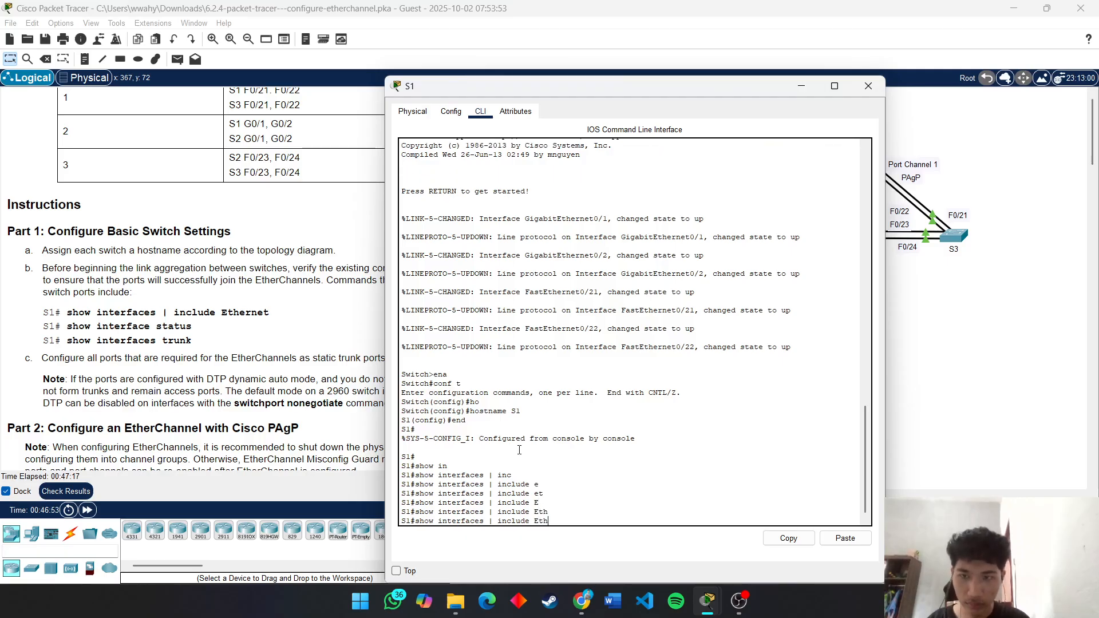
type("ernet")
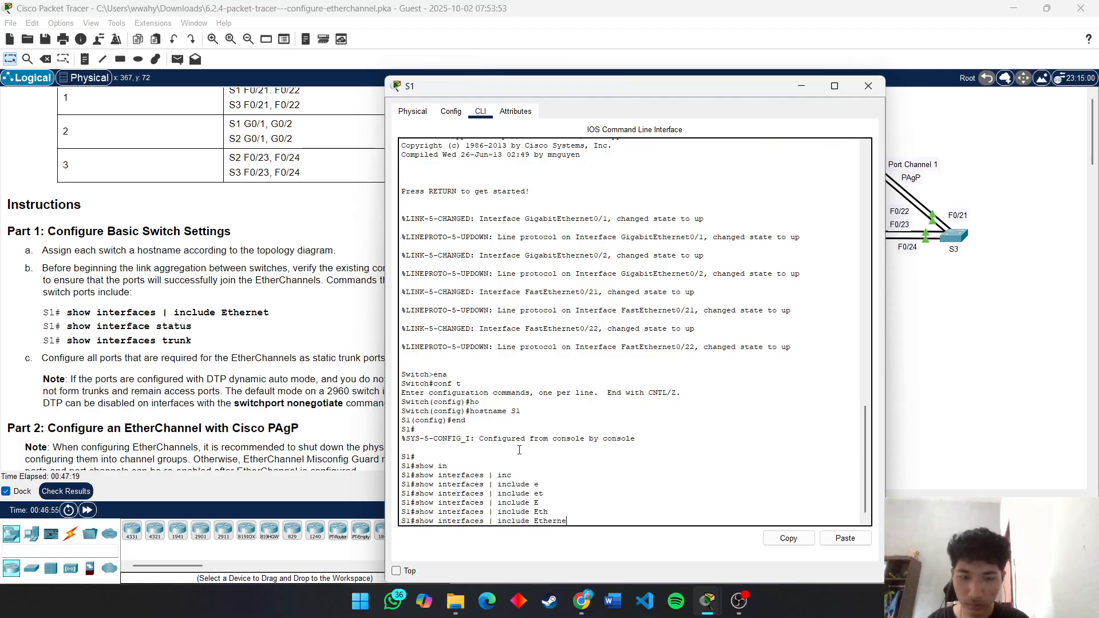
key("Return")
key("Return")
key("Return")
key("Return")
key("Return")
key("Return")
key("Return")
key("Return")
key("Return")
key("Return")
key("Return")
key("Return")
key("Return")
key("Return")
key("Return")
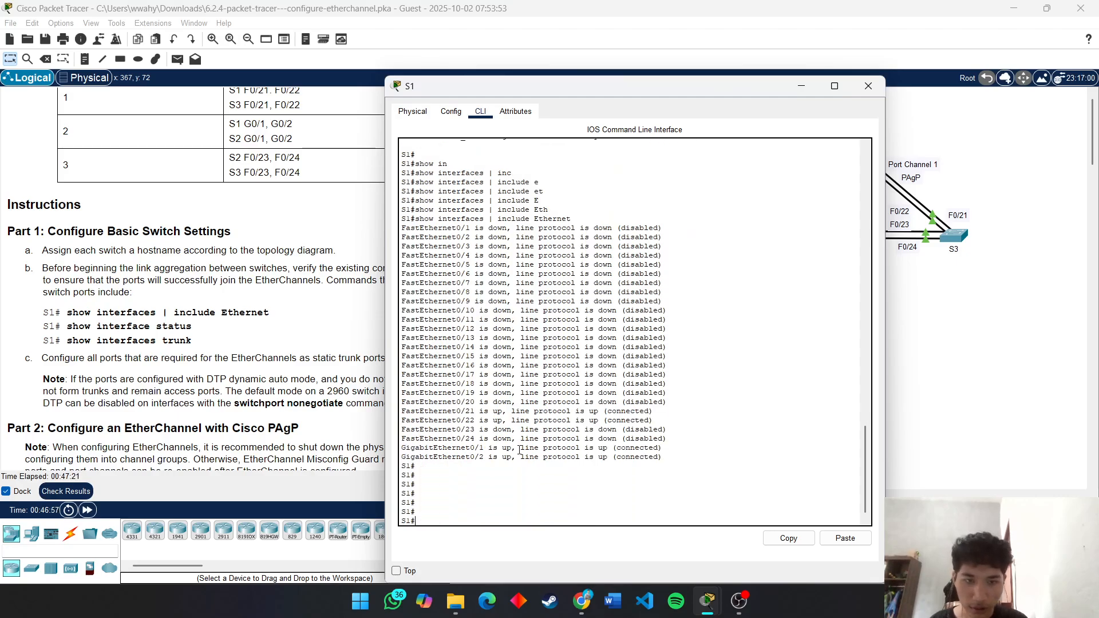
Step: Examine the status lines of FastEthernet0/21, FastEthernet0/22, GigabitEthernet0/1 and GigabitEthernet0/2 in S1's output, and minimize the window
scroll(519, 450, "up", 4)
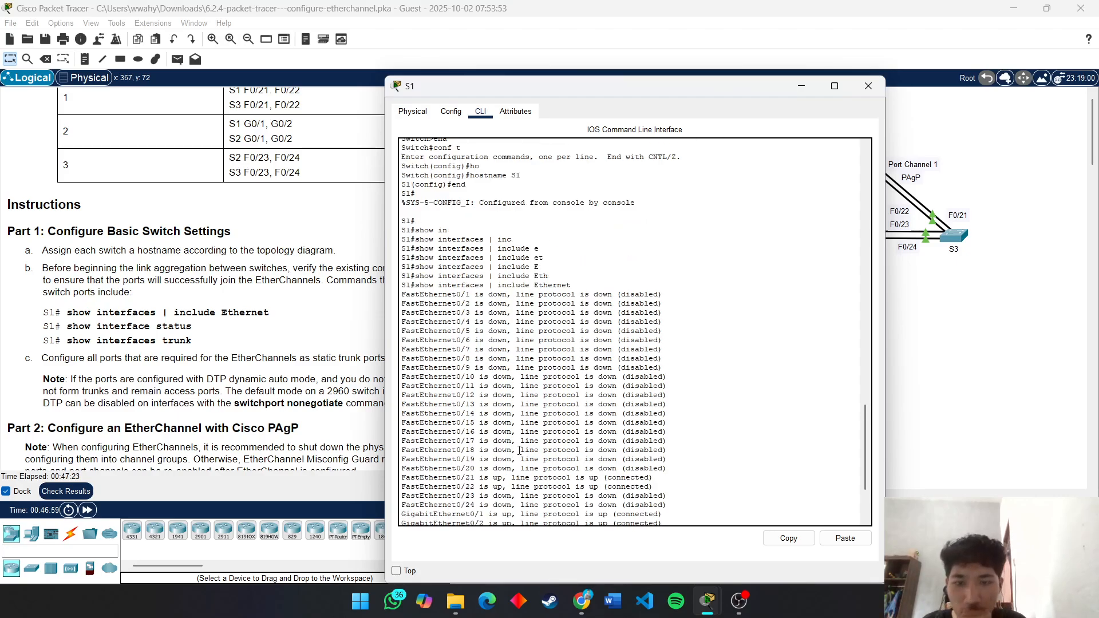
scroll(519, 450, "down", 3)
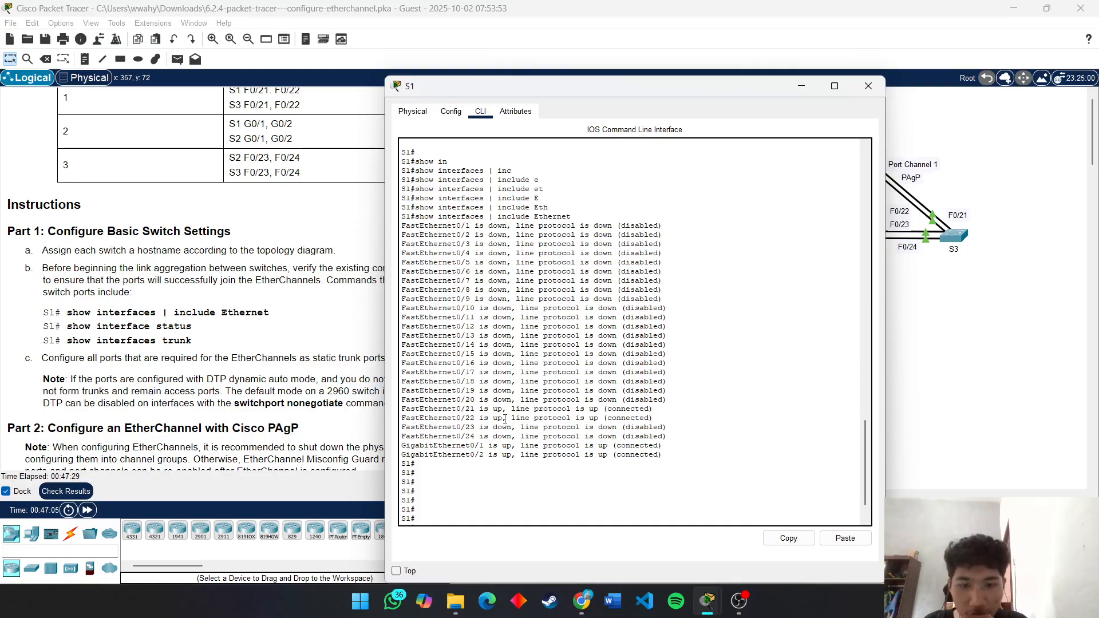
left_click_drag(657, 422, 387, 406)
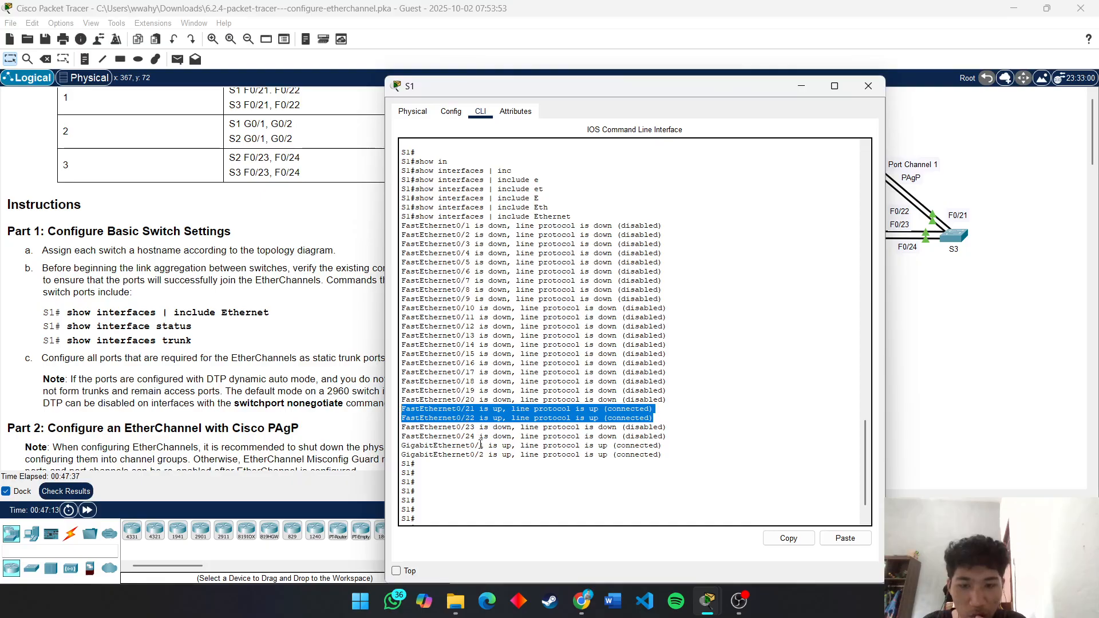
left_click_drag(664, 458, 403, 442)
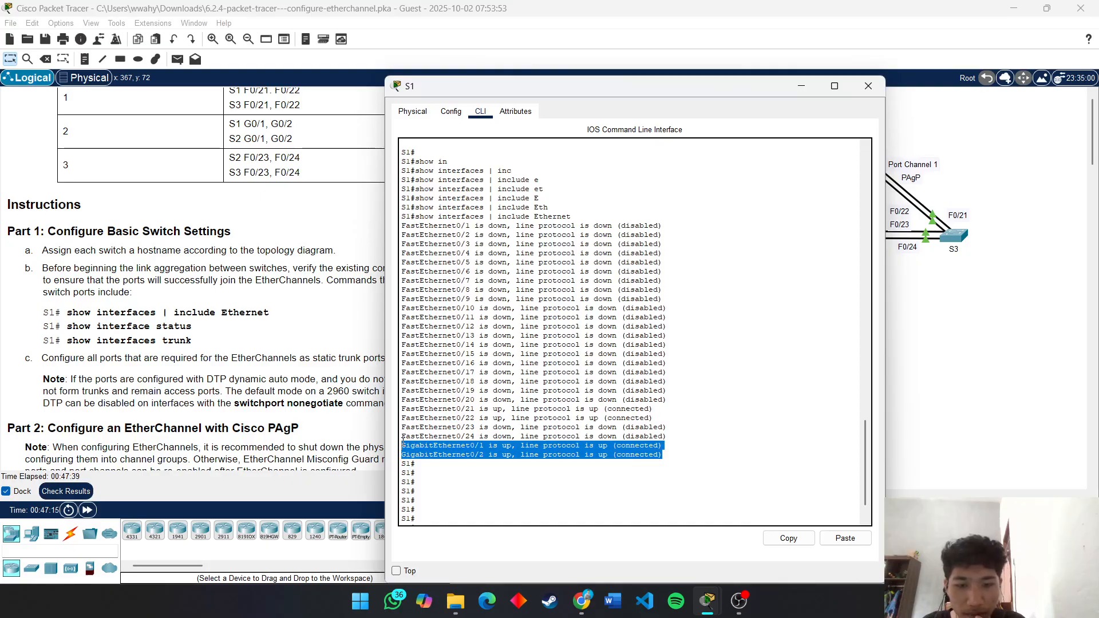
left_click(704, 443)
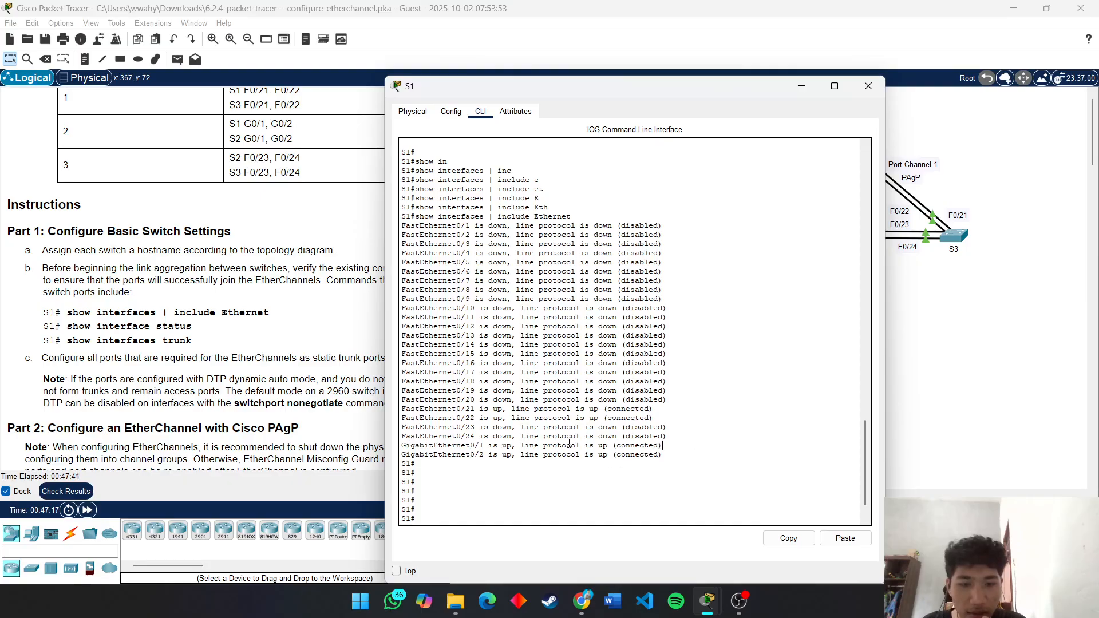
left_click(793, 90)
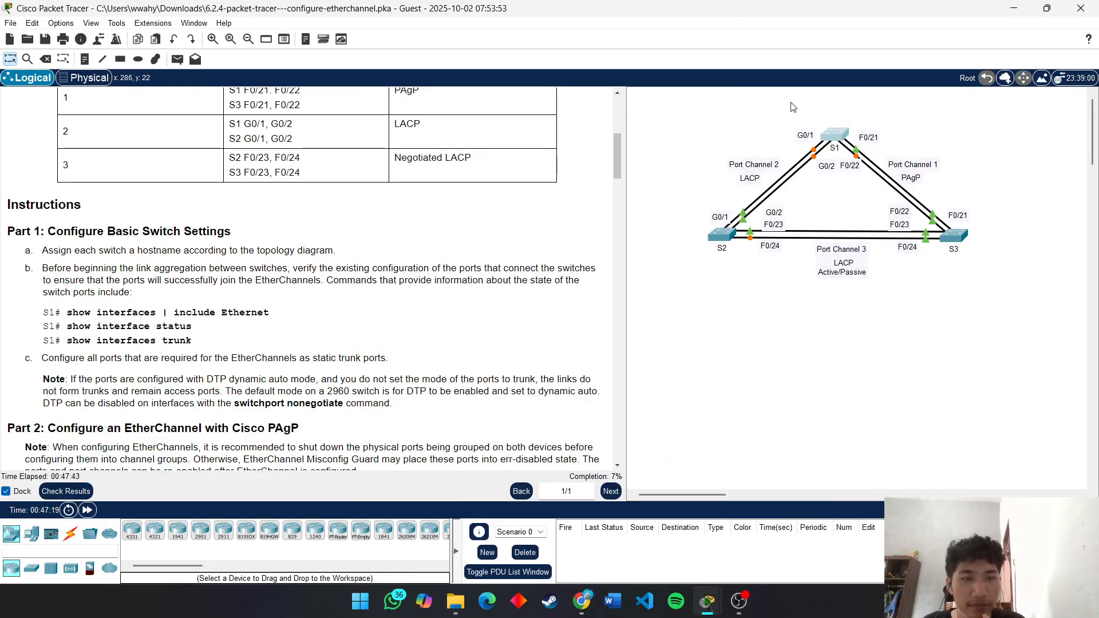
Step: Reopen the S1 command line and run show interfaces status to list the state of its switch ports
left_click(836, 137)
key("Return")
key("Return")
key("Return")
key("Return")
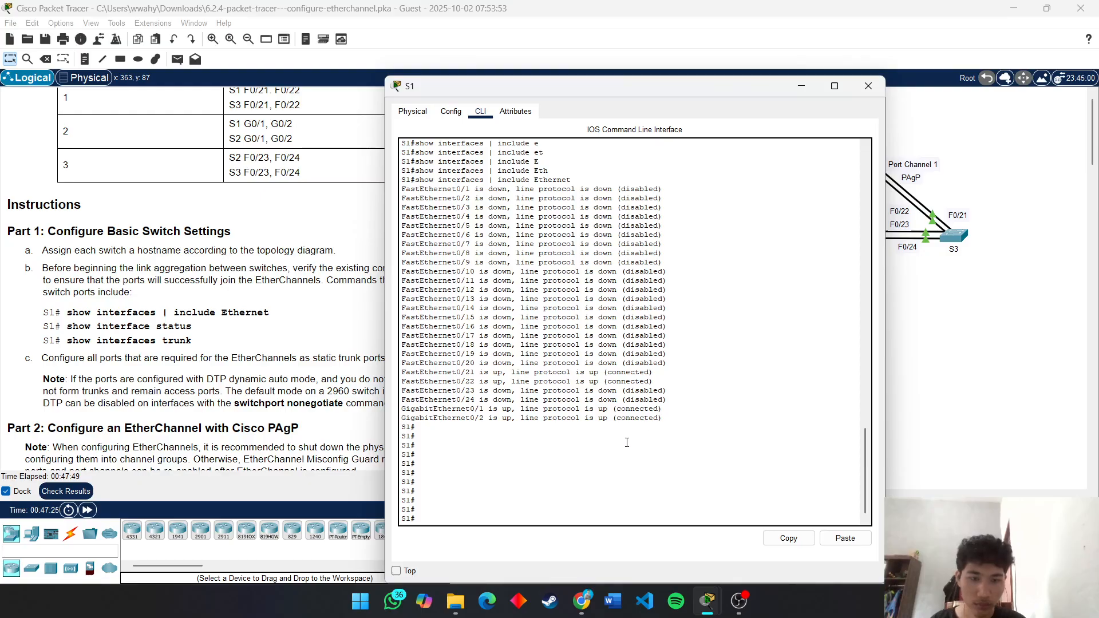
key("Return")
type("sho")
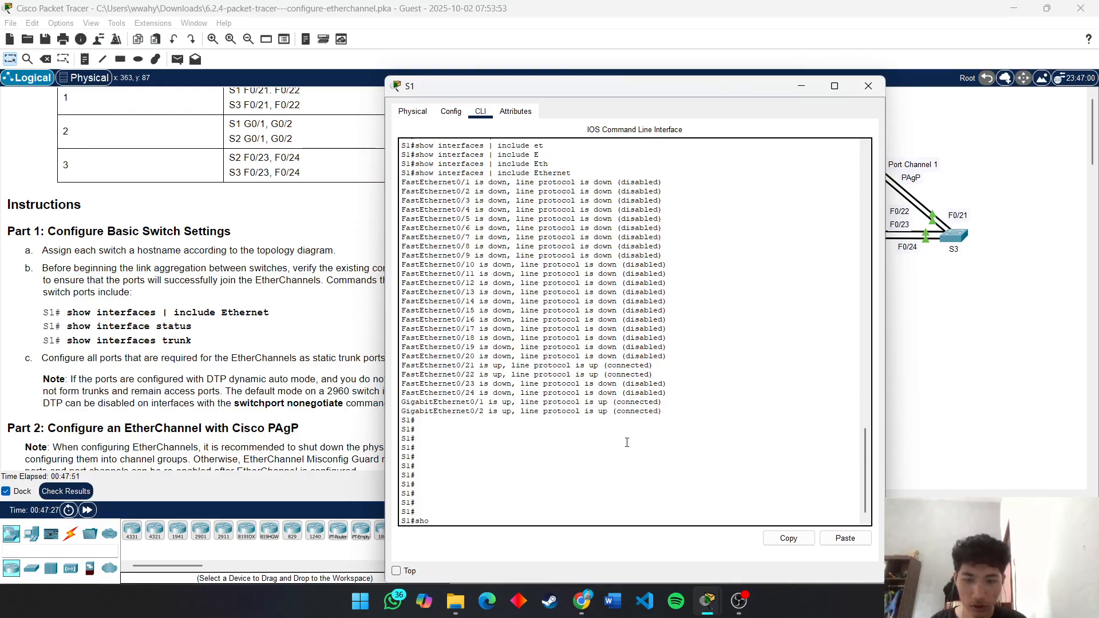
type("w int")
key("Tab")
type("s")
key("Tab")
type("t")
key("Tab")
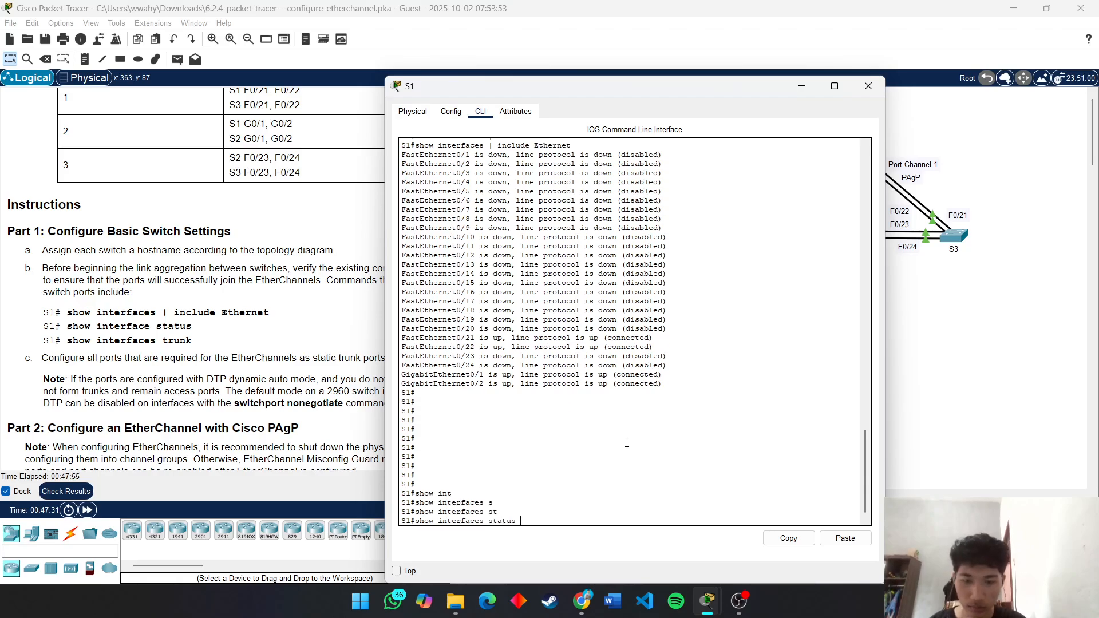
key("Return")
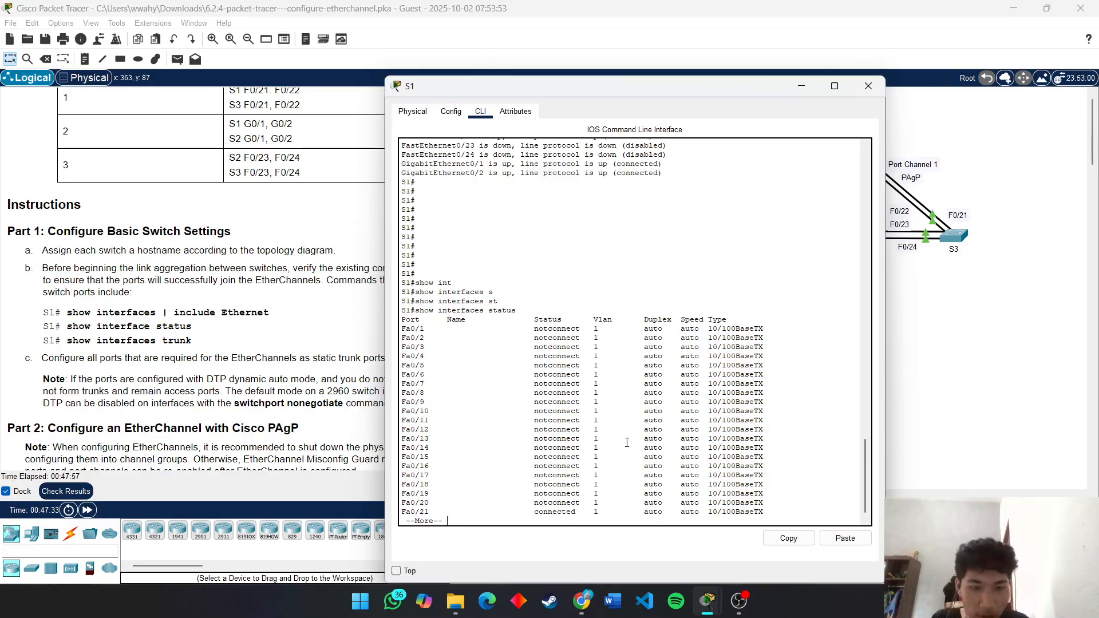
Step: Page through S1's remaining output and examine the status, duplex and speed of Fa0/21, Fa0/22, Gig0/1 and Gig0/2
key("Return")
key("Return")
key("Return")
key("Return")
key("Return")
key("Return")
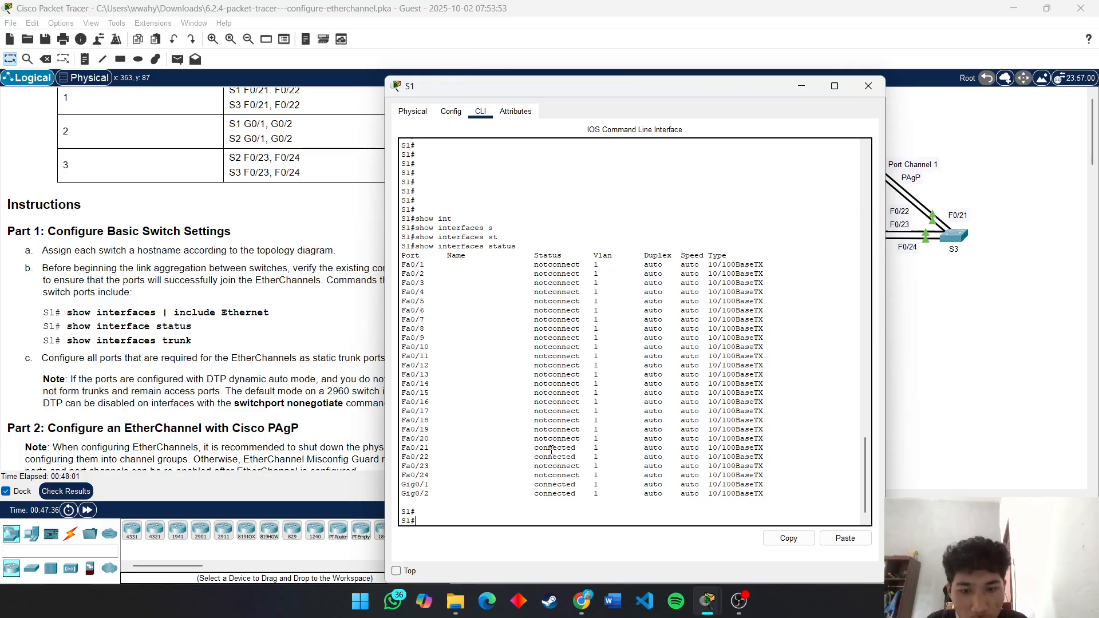
left_click_drag(525, 449, 573, 457)
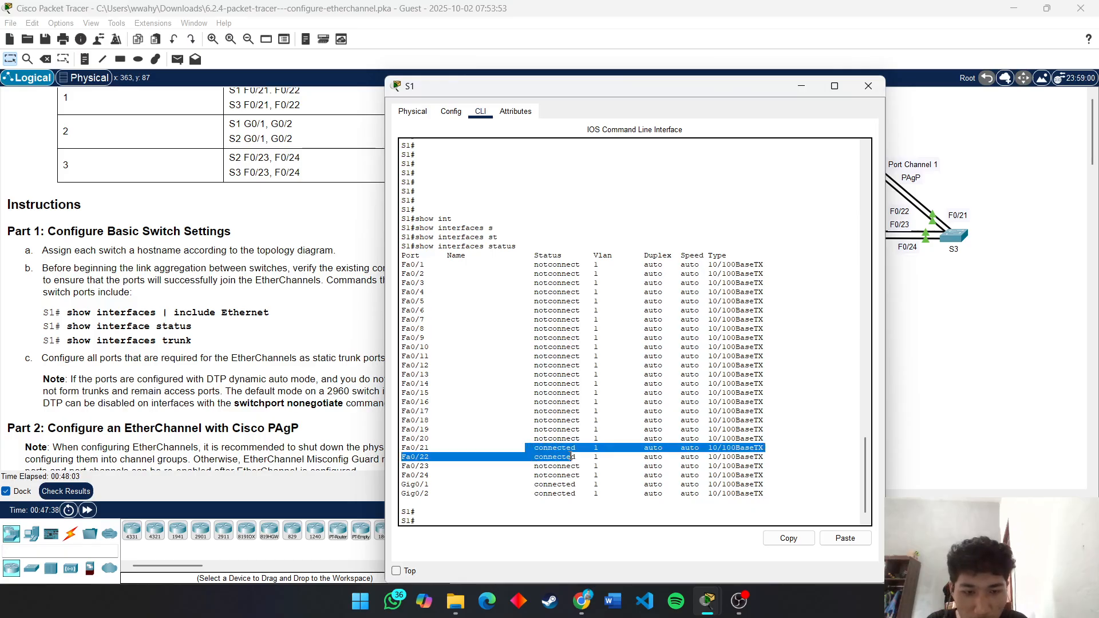
left_click_drag(547, 492, 558, 493)
left_click(560, 491)
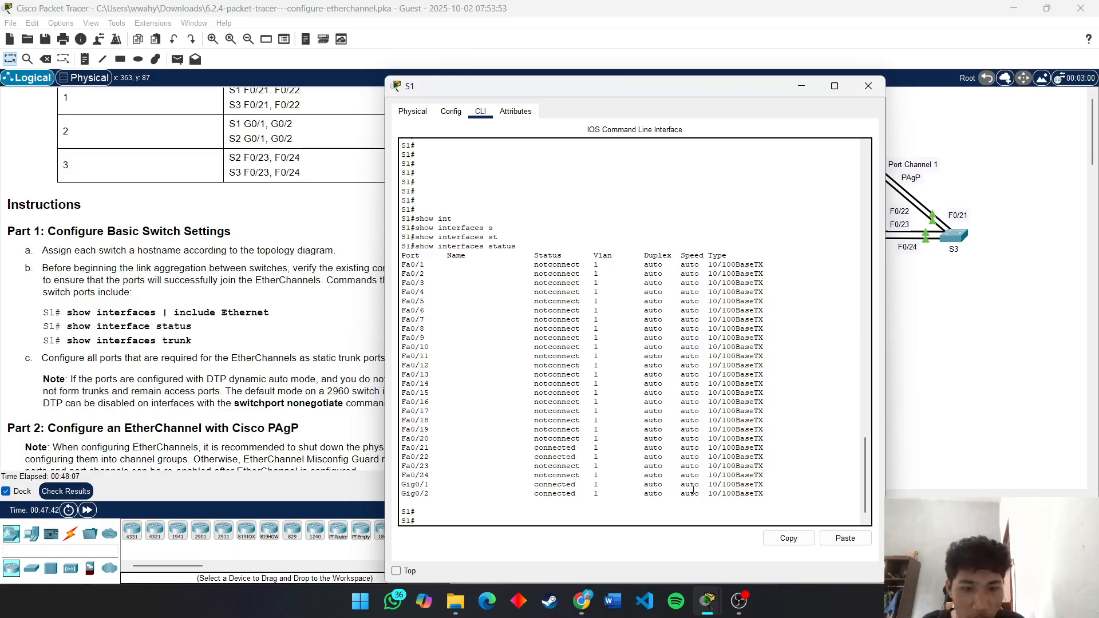
left_click_drag(631, 457, 686, 458)
left_click(525, 491)
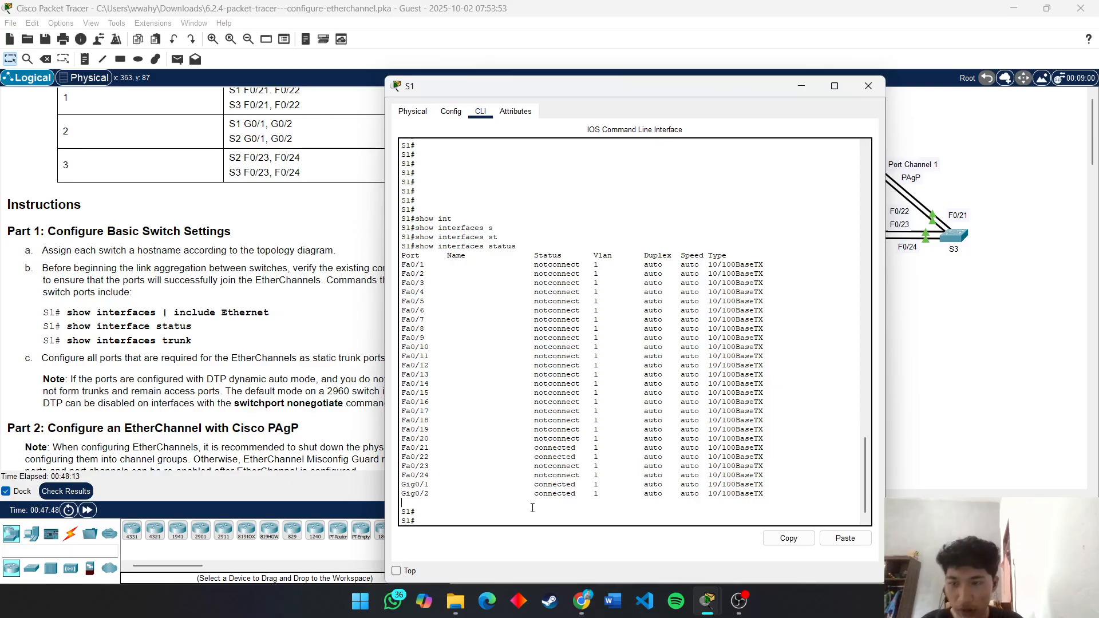
Step: Run show interfaces trunk on S1 to check for existing trunk links
key("Return")
type("show in")
key("Tab")
type("t")
key("Tab")
key("Return")
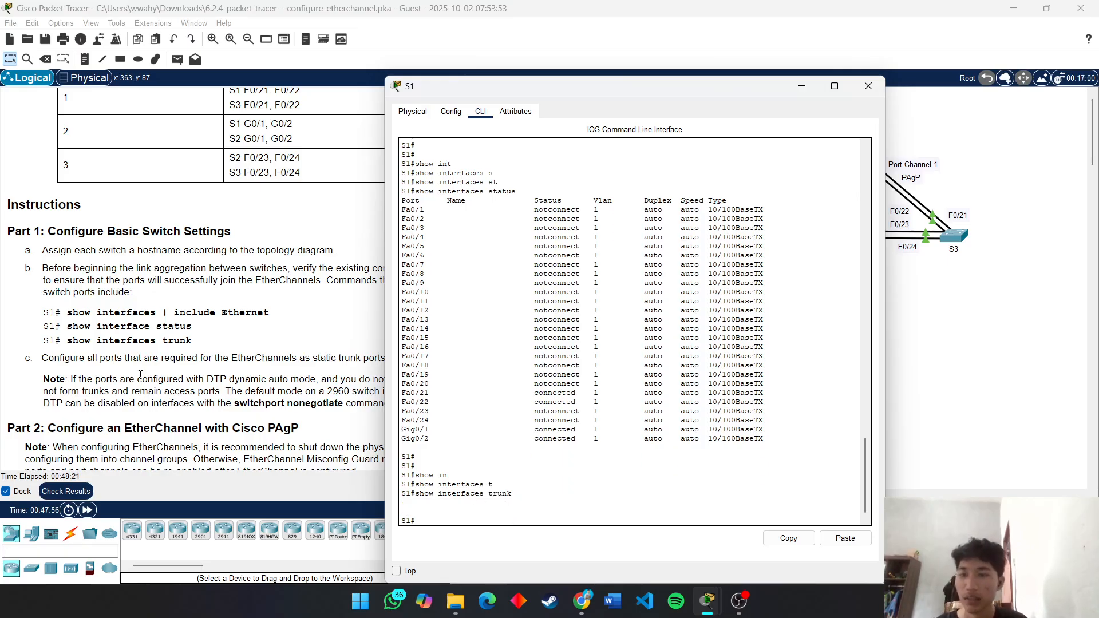
Step: Read Part 1 step c on configuring static trunk ports and its note about DTP dynamic auto mode and switchport nonegotiate
left_click(141, 376)
left_click_drag(105, 359, 369, 360)
left_click_drag(69, 380, 178, 404)
left_click(43, 380)
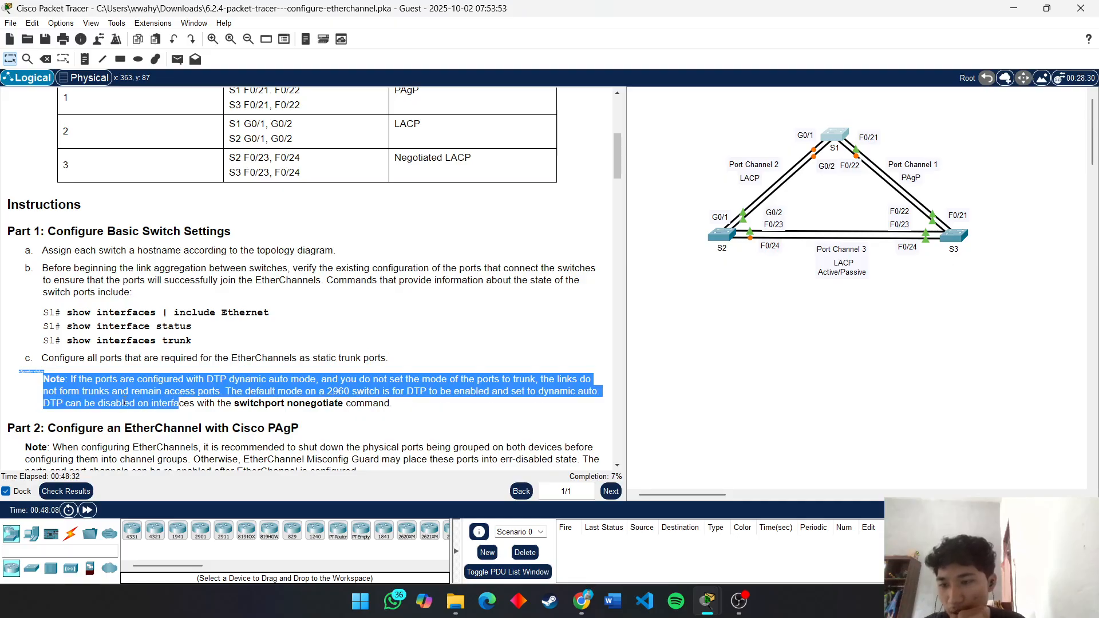
left_click(60, 379)
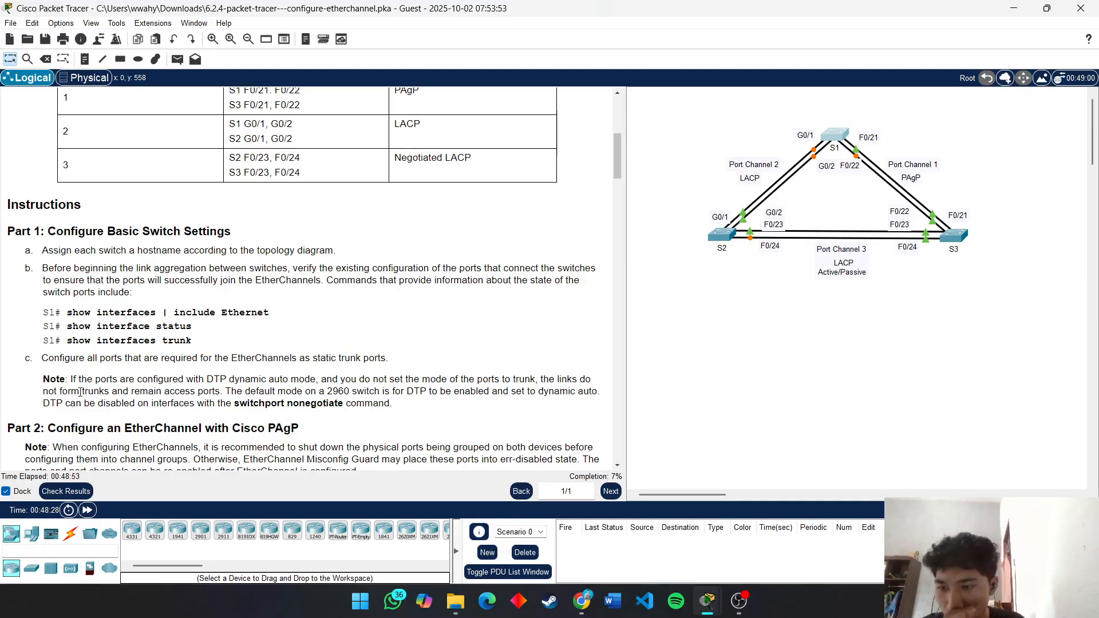
left_click_drag(140, 390, 324, 392)
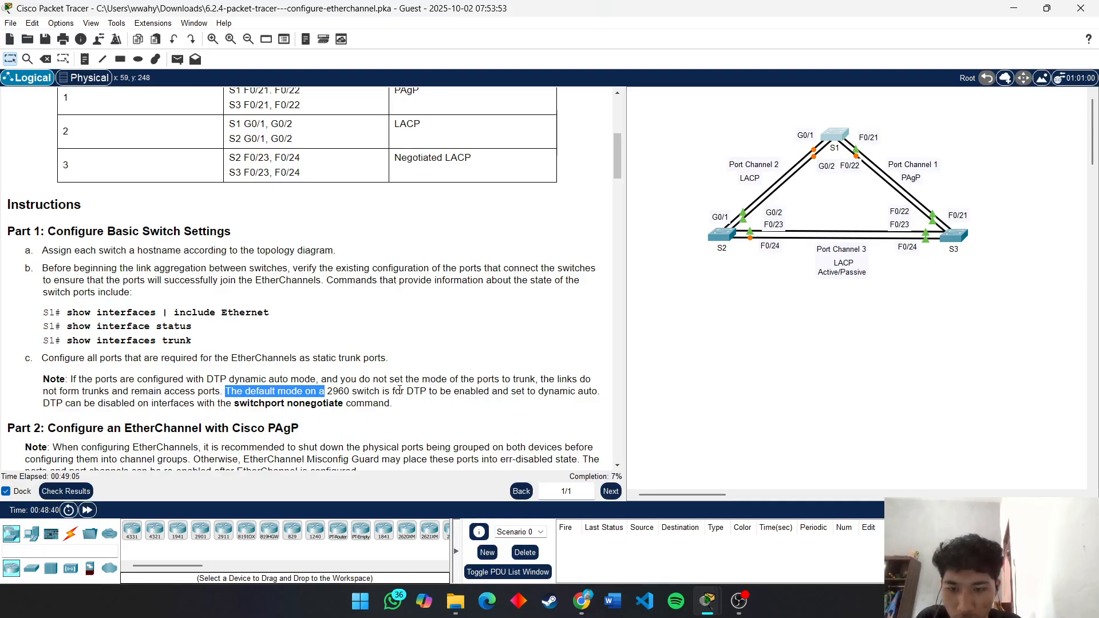
left_click_drag(400, 391, 438, 391)
left_click(376, 391)
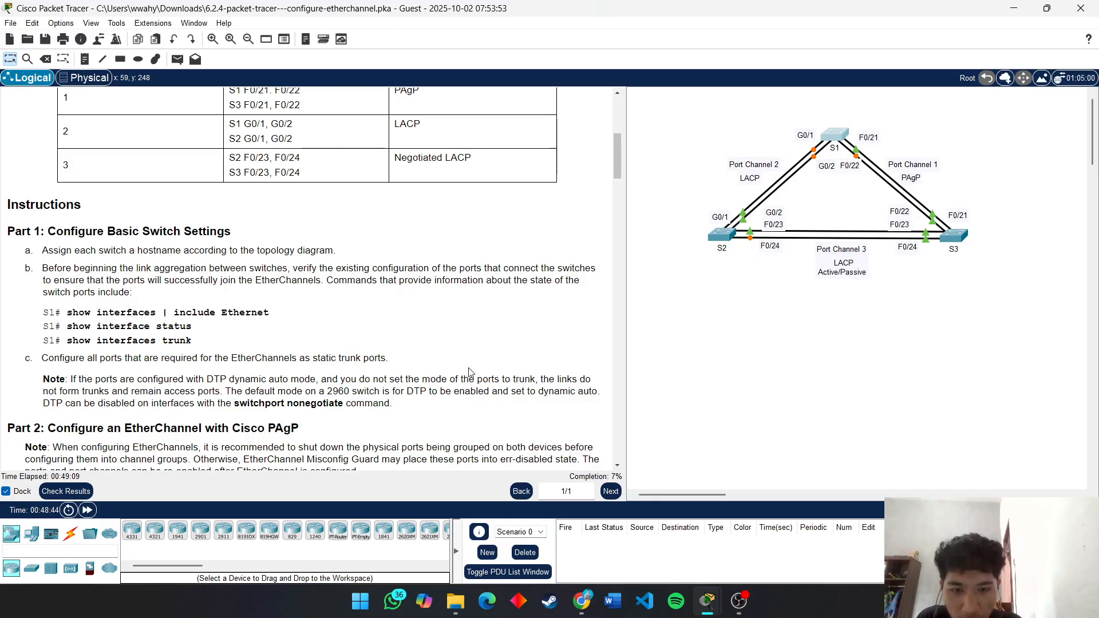
left_click_drag(515, 391, 604, 390)
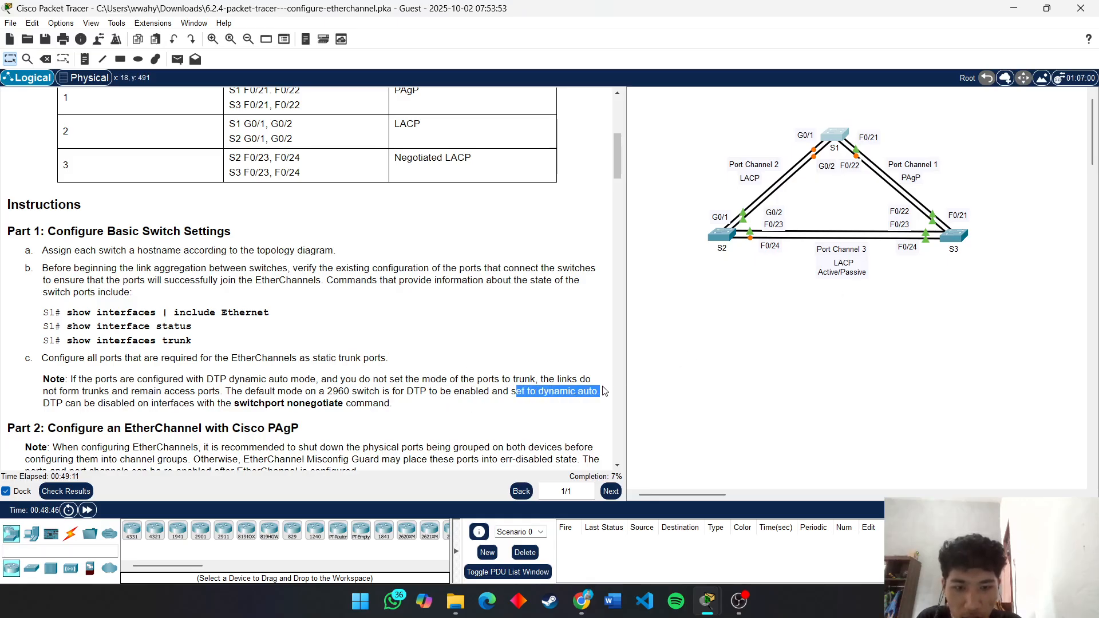
left_click(52, 405)
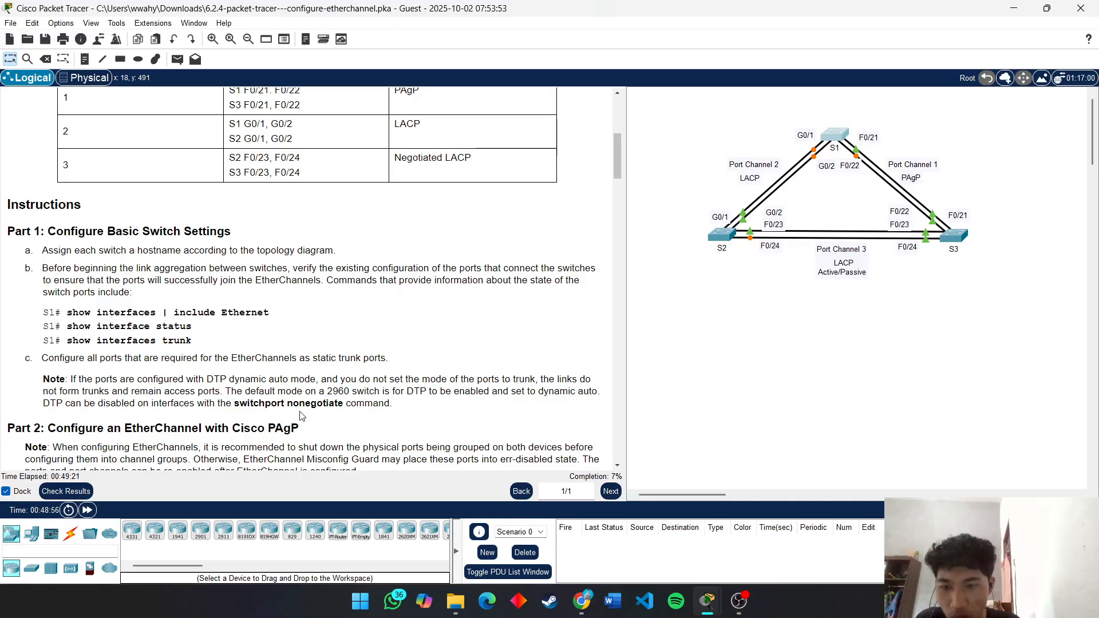
Step: Read the Part 2 note on shutting down physical ports before grouping them, including the EtherChannel Misconfig Guard remark
scroll(394, 415, "down", 2)
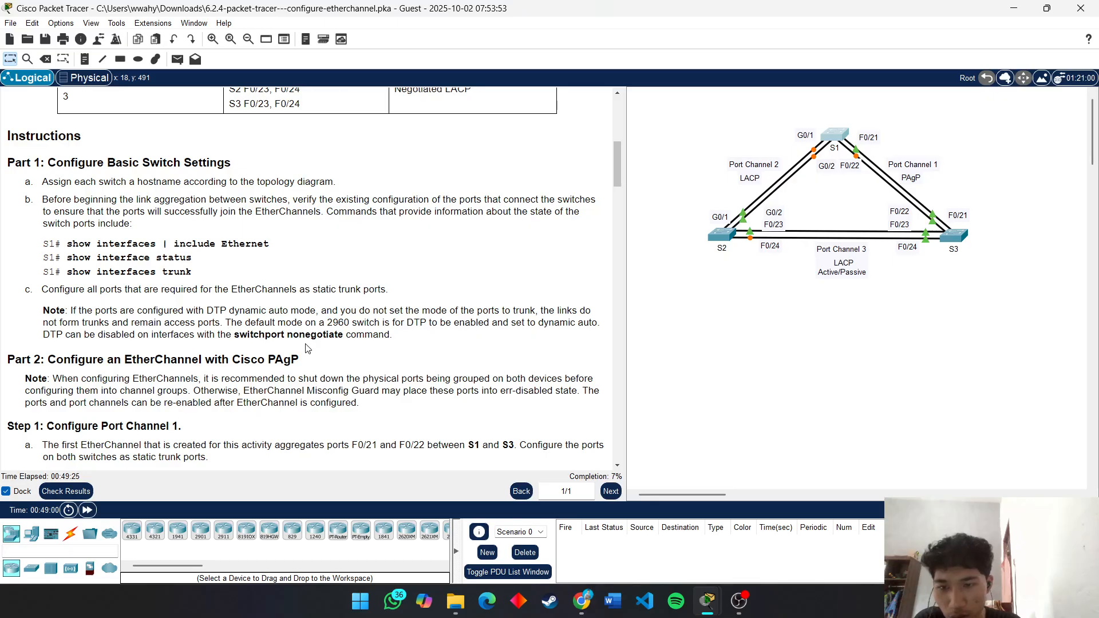
scroll(421, 346, "down", 2)
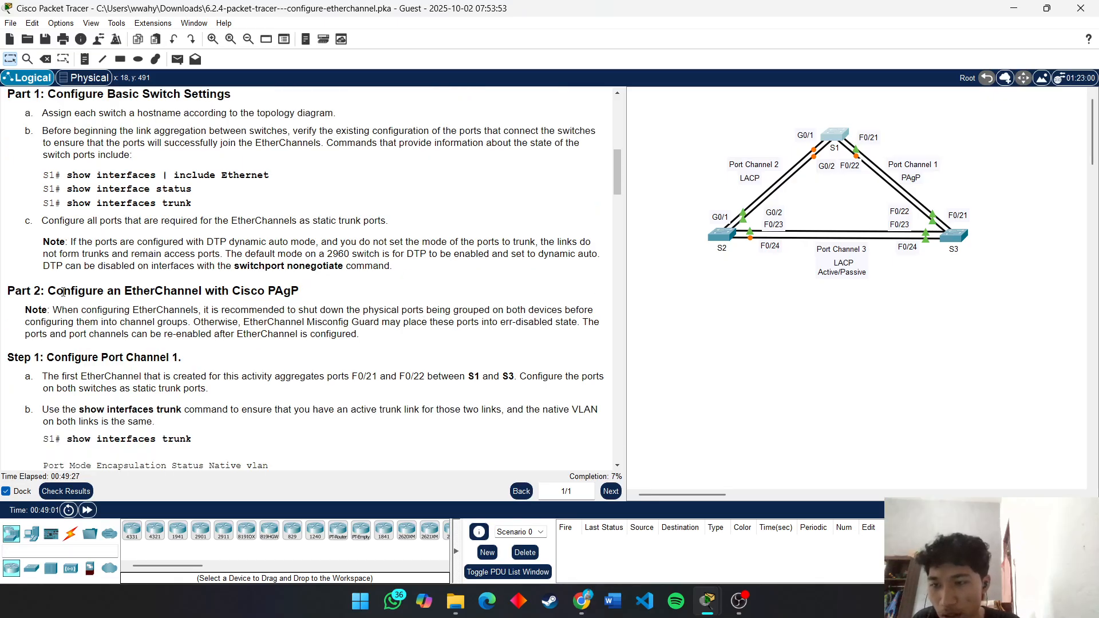
left_click_drag(42, 291, 324, 293)
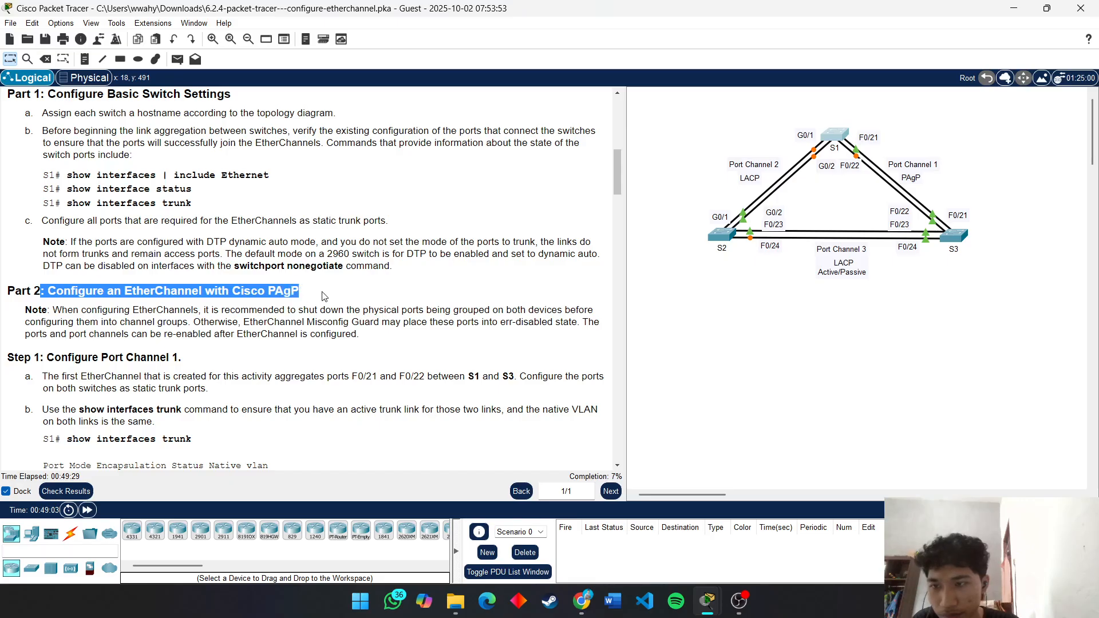
left_click(252, 323)
left_click_drag(67, 311, 124, 311)
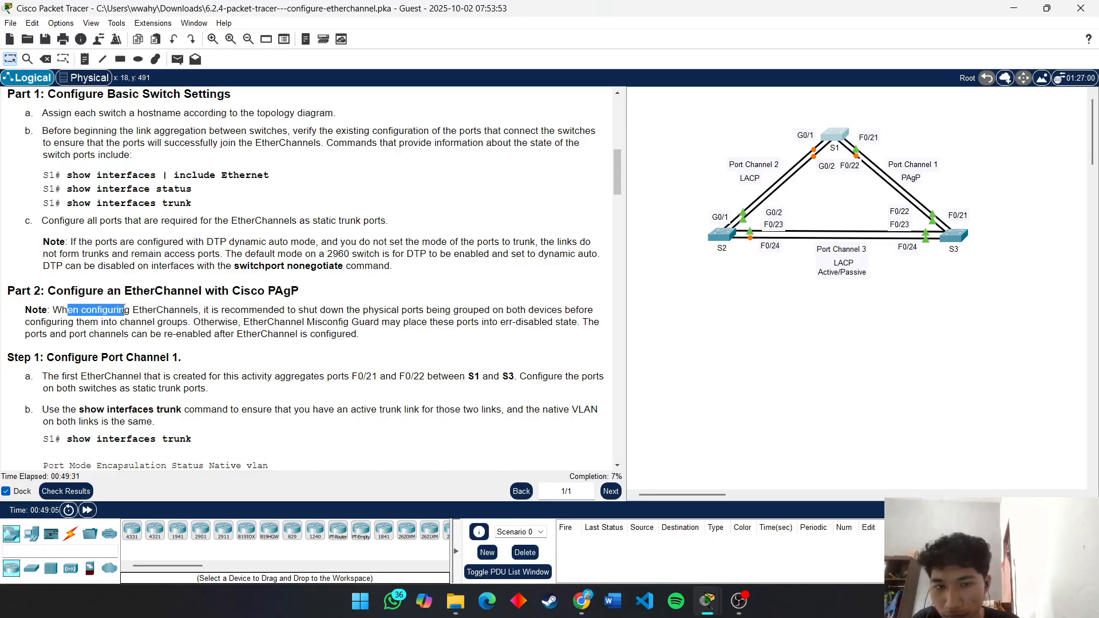
left_click_drag(33, 319, 34, 322)
left_click(58, 309)
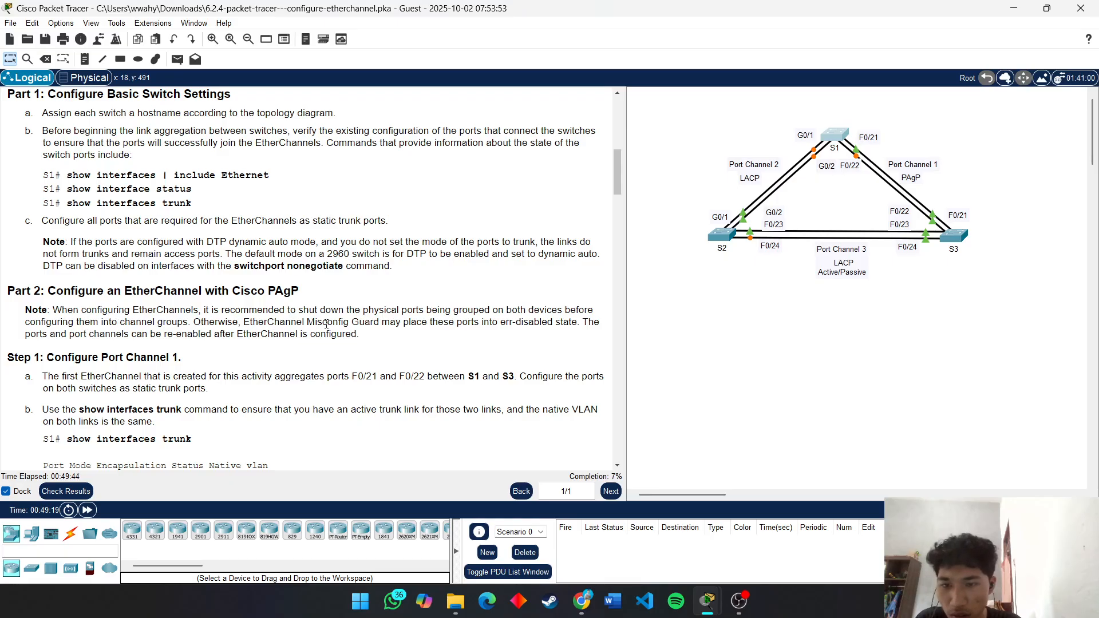
left_click_drag(353, 324, 377, 321)
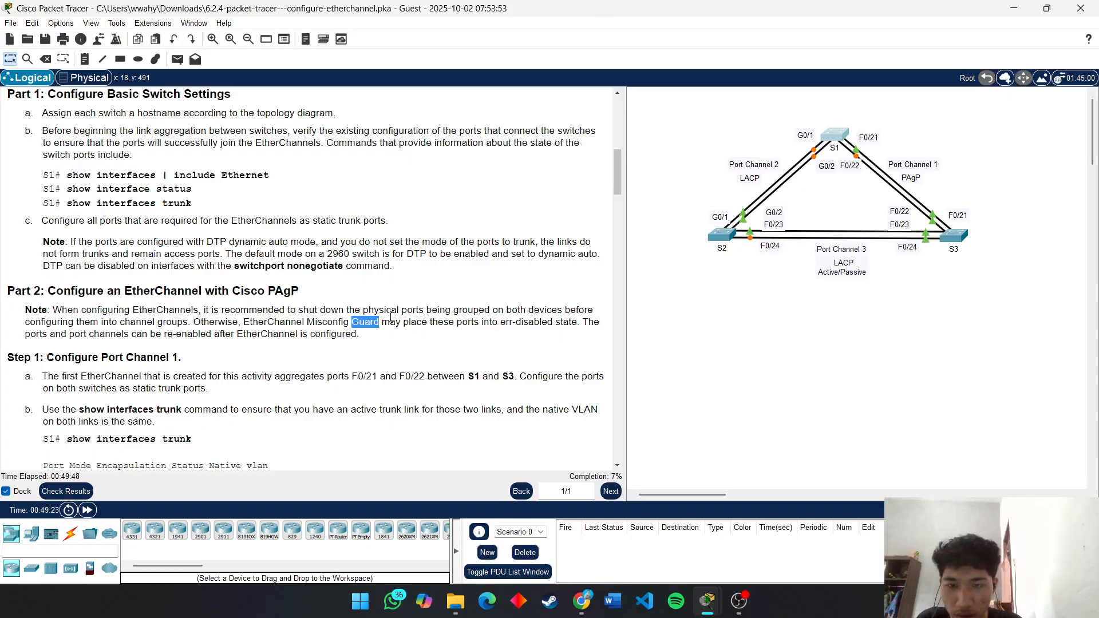
left_click(408, 322)
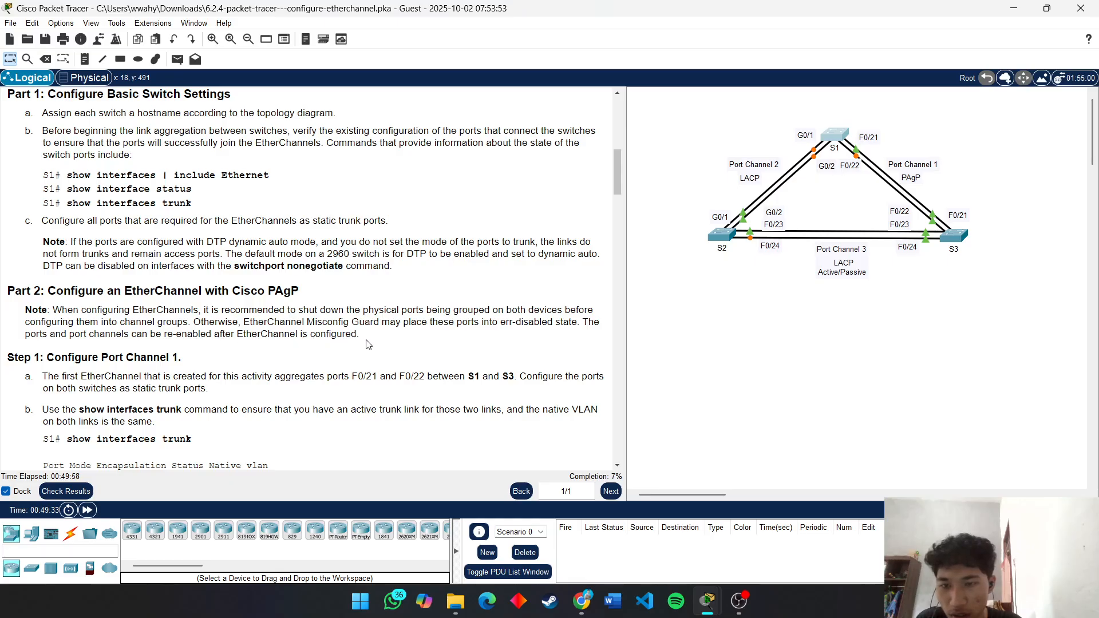
Step: Look over Part 2 Step 1 on configuring Port Channel 1, and return to the Part 1 instructions
scroll(456, 325, "down", 3)
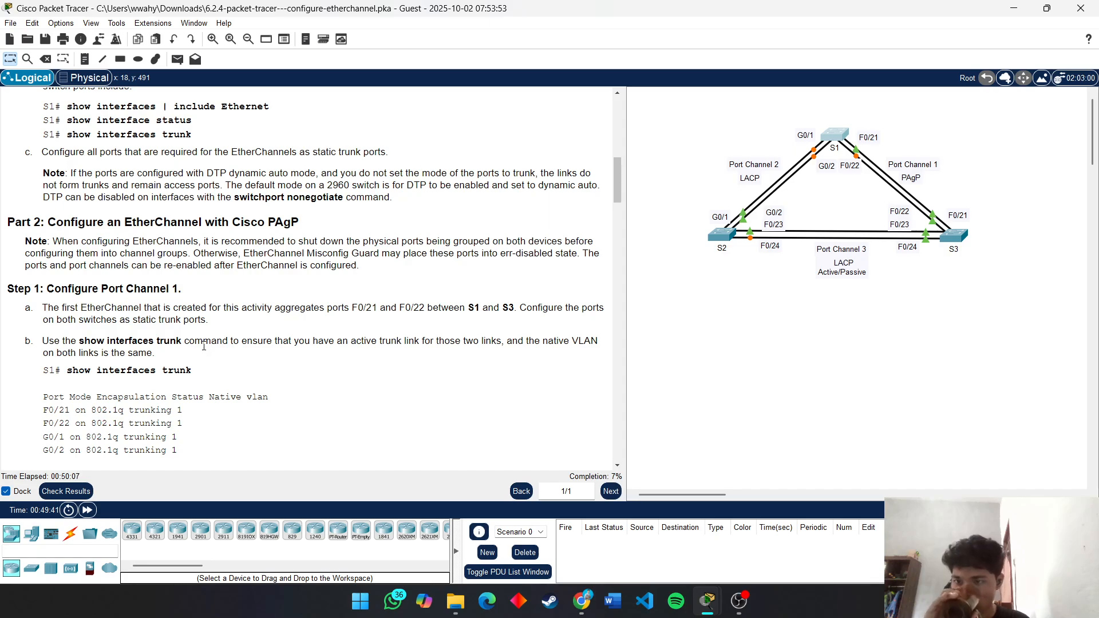
scroll(93, 305, "down", 2)
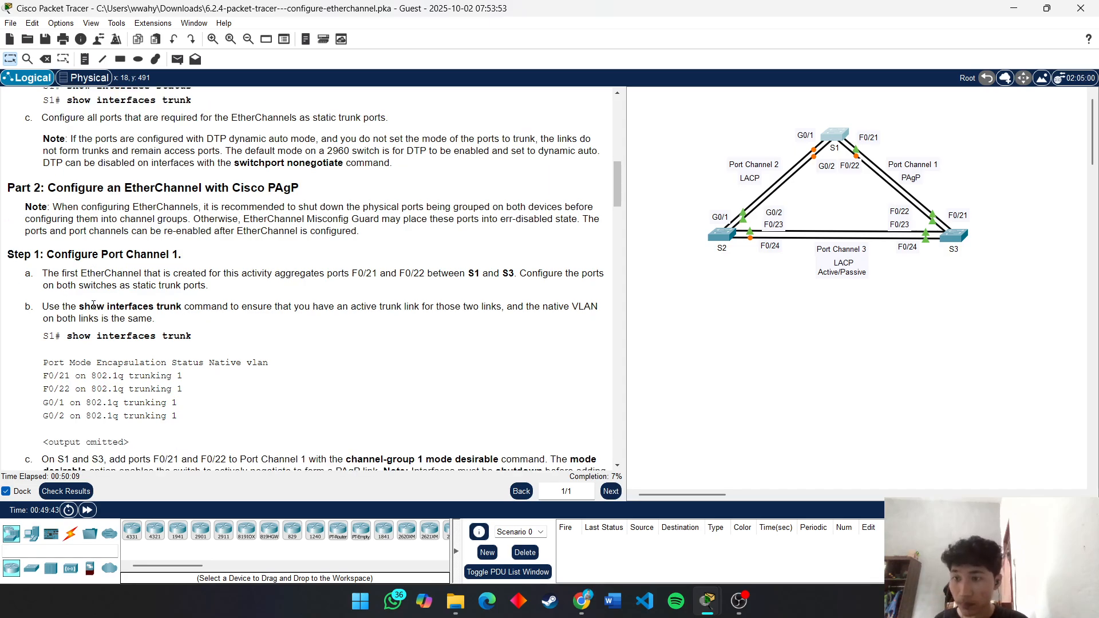
scroll(94, 305, "down", 2)
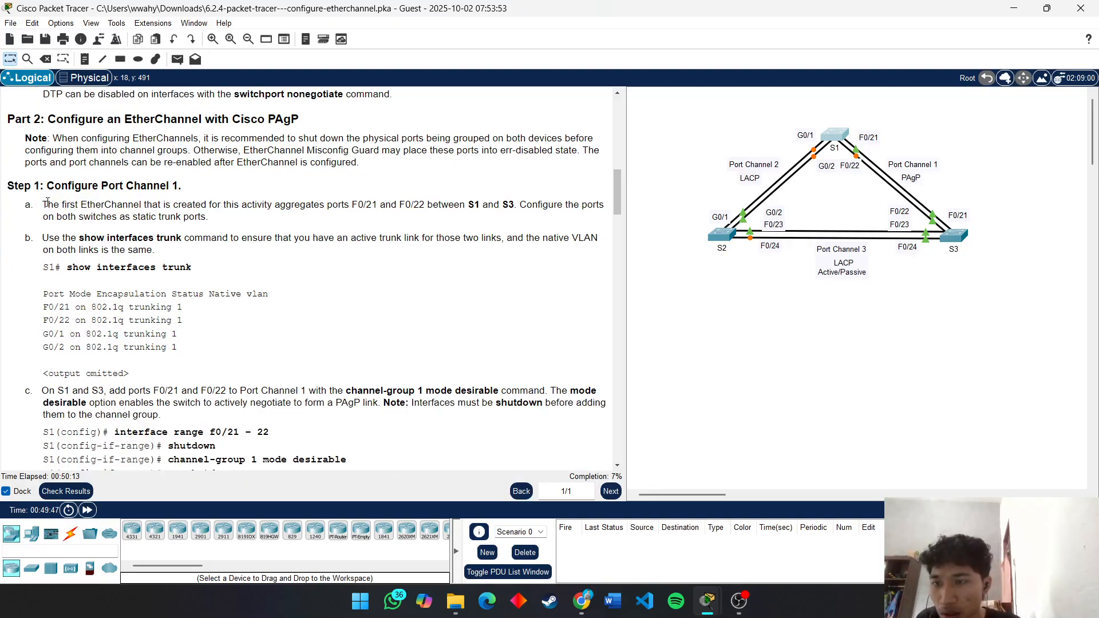
left_click_drag(48, 205, 214, 204)
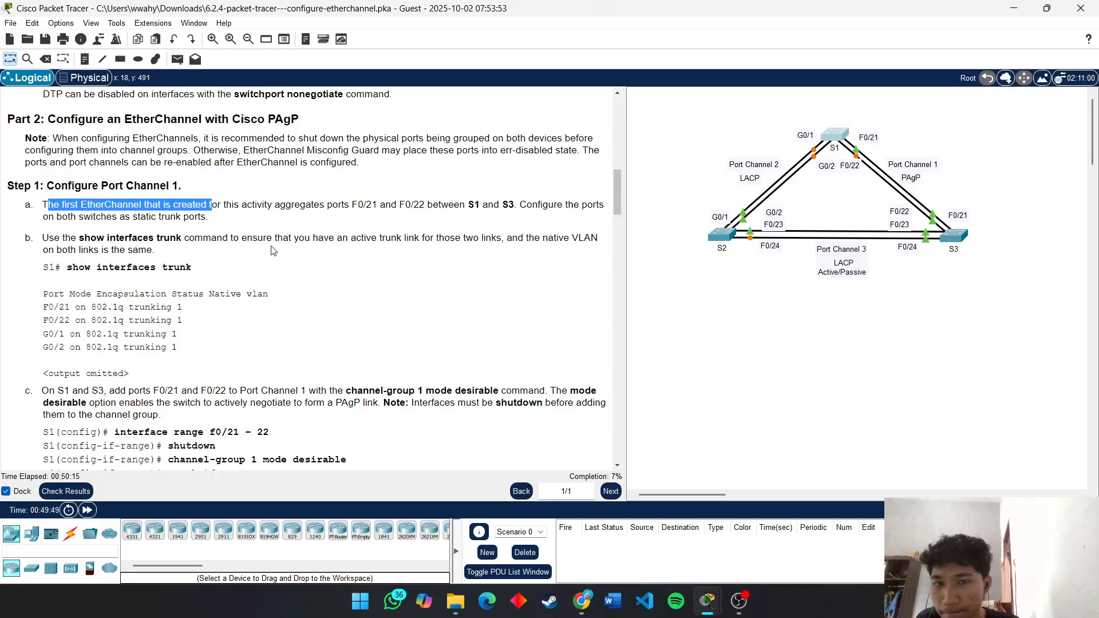
scroll(273, 252, "up", 5)
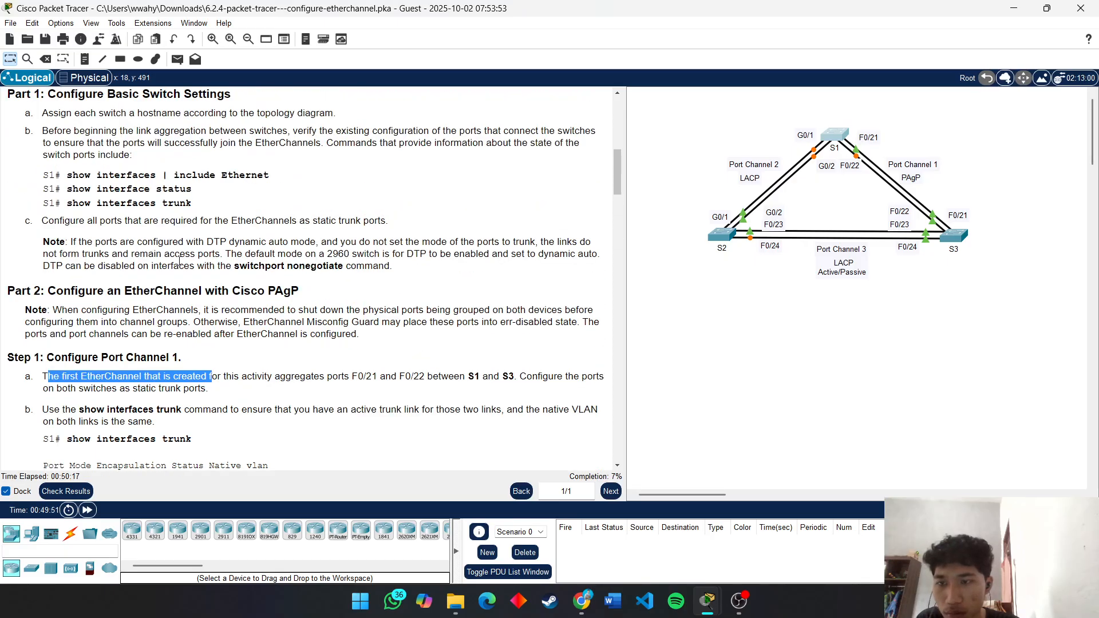
Step: Reopen the S1 command line, enter global configuration mode with conf t, and try the sw command there
left_click(829, 136)
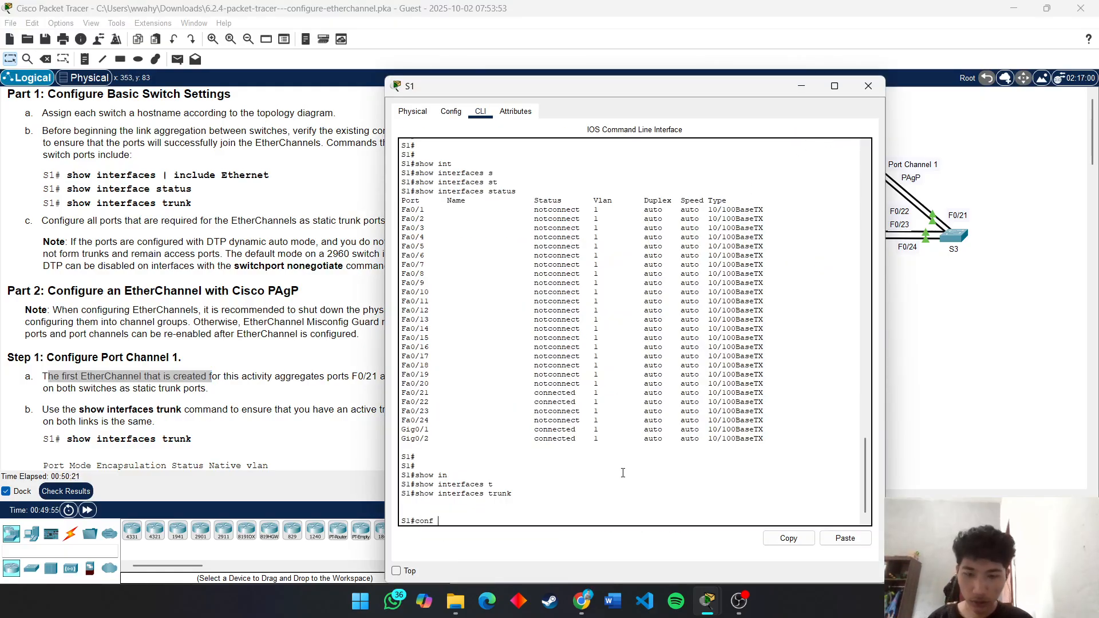
key("Return")
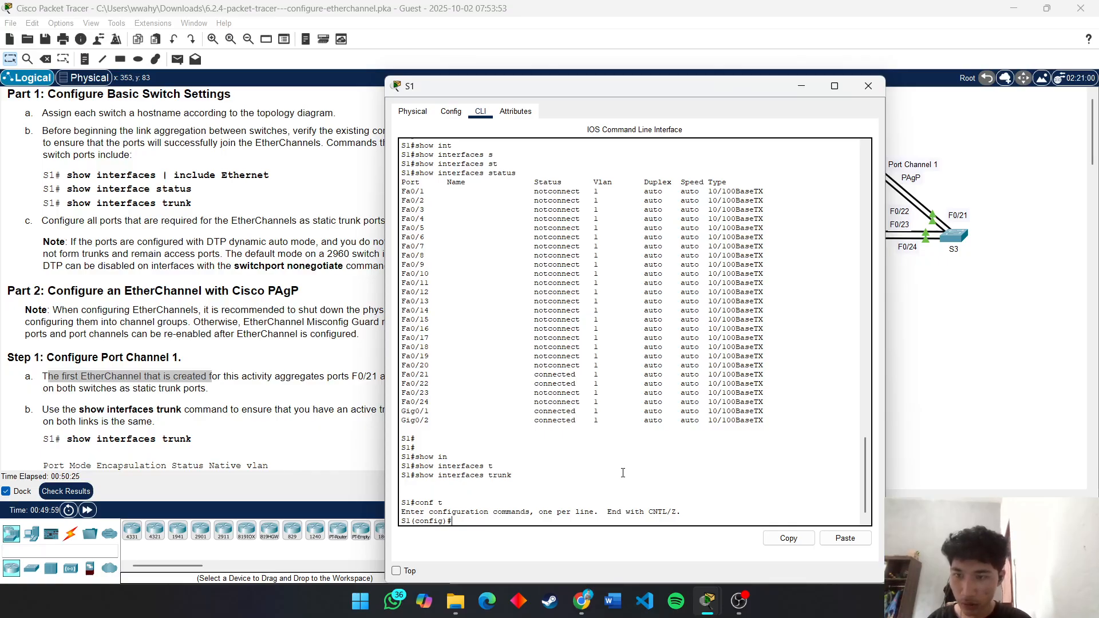
type("sw")
key("Return")
type("s")
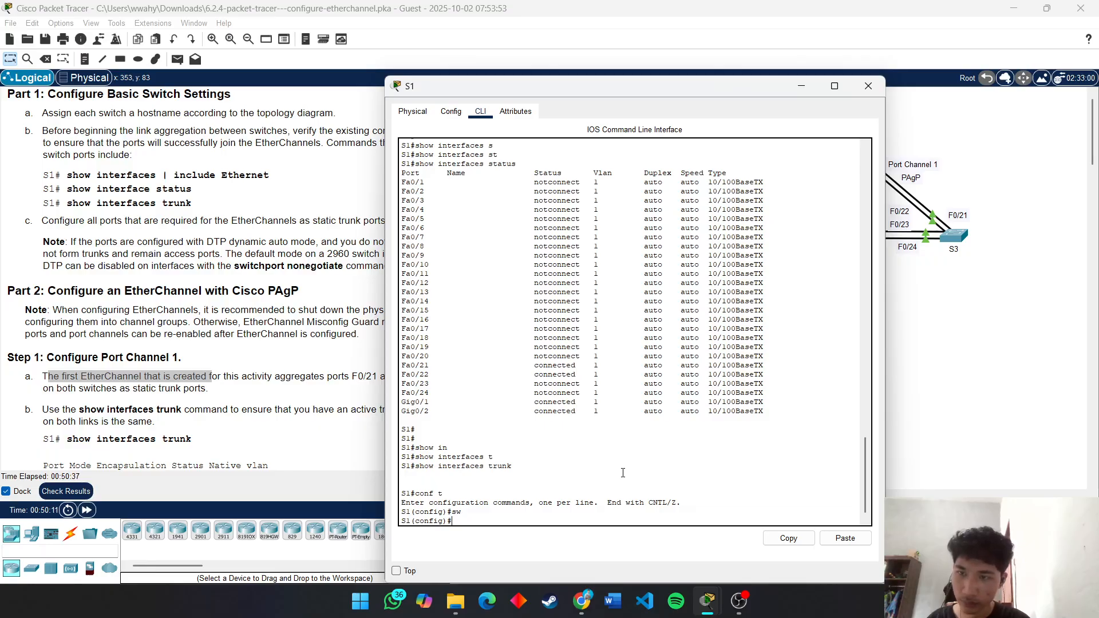
Step: Read Part 2 Step 1a on aggregating F0/21 and F0/22 between S1 and S3 and making them static trunk ports
left_click(289, 263)
scroll(294, 339, "down", 1)
scroll(106, 314, "down", 1)
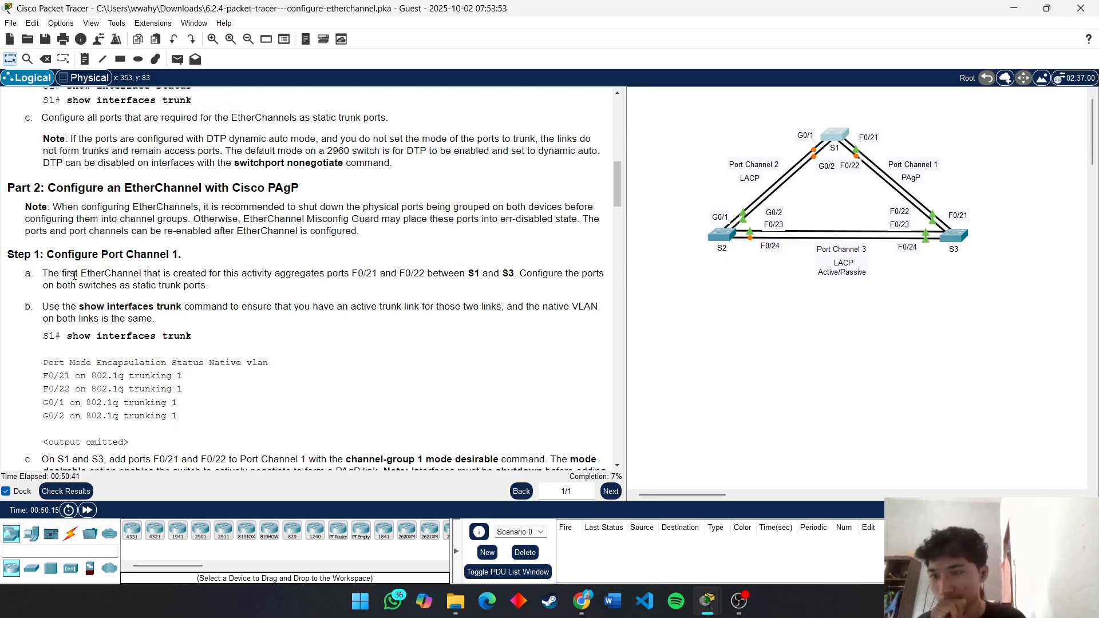
left_click_drag(45, 274, 218, 289)
left_click(239, 289)
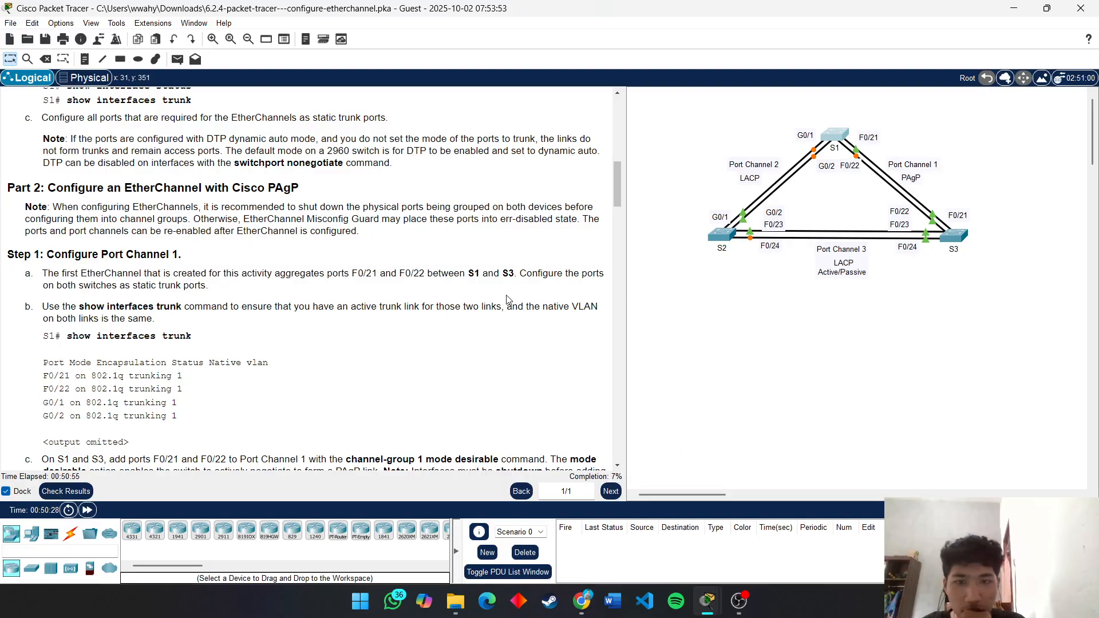
left_click_drag(431, 276, 518, 274)
left_click(460, 302)
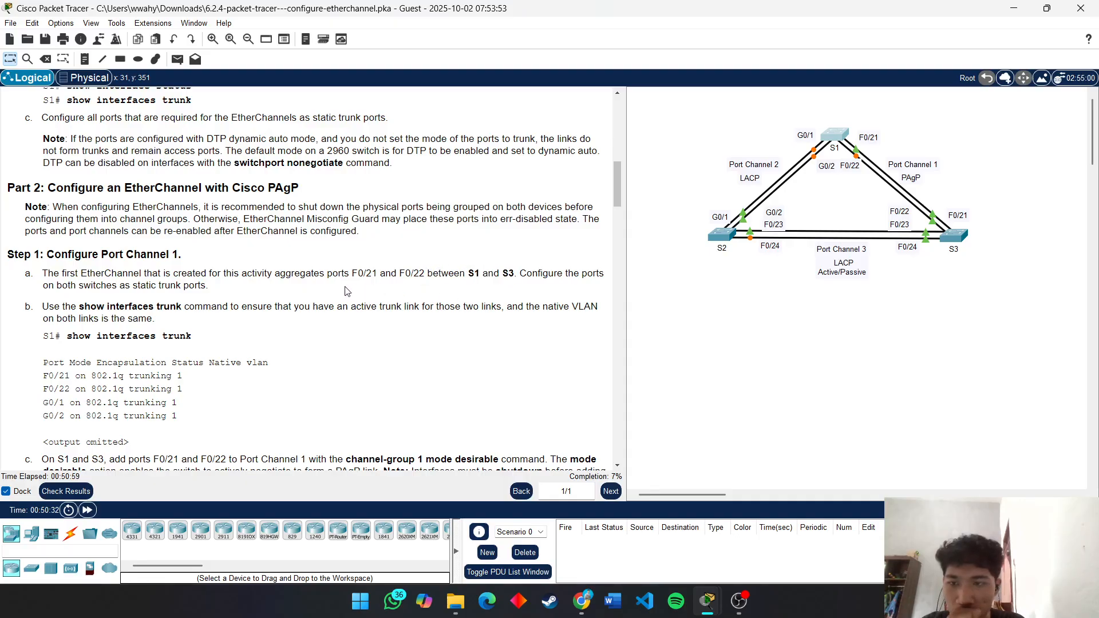
left_click_drag(164, 274, 333, 276)
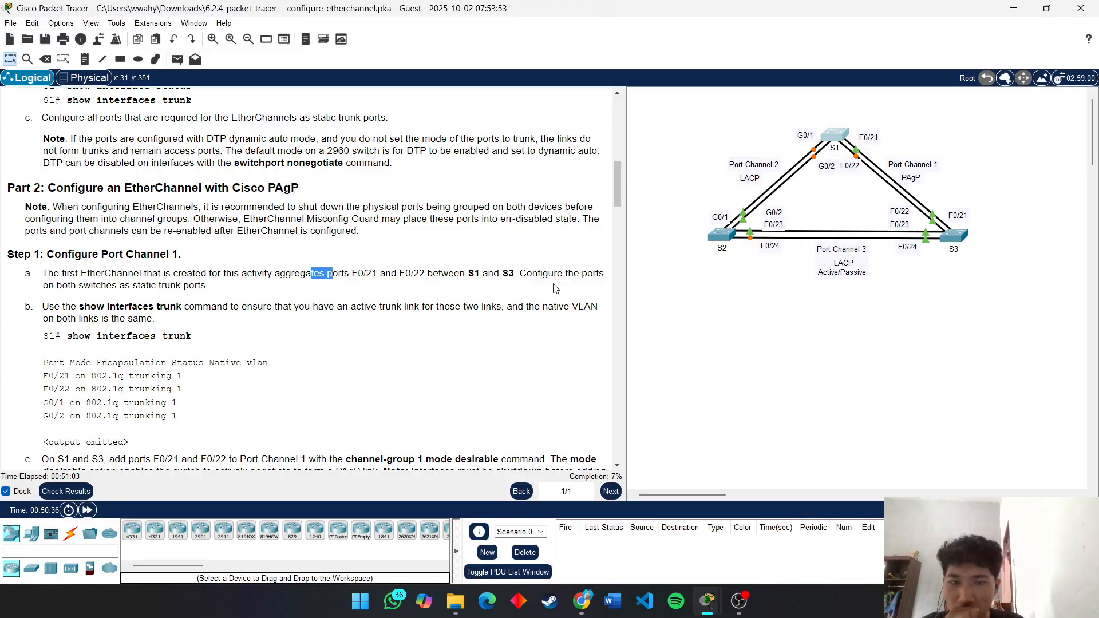
left_click_drag(428, 276, 464, 274)
left_click(463, 274)
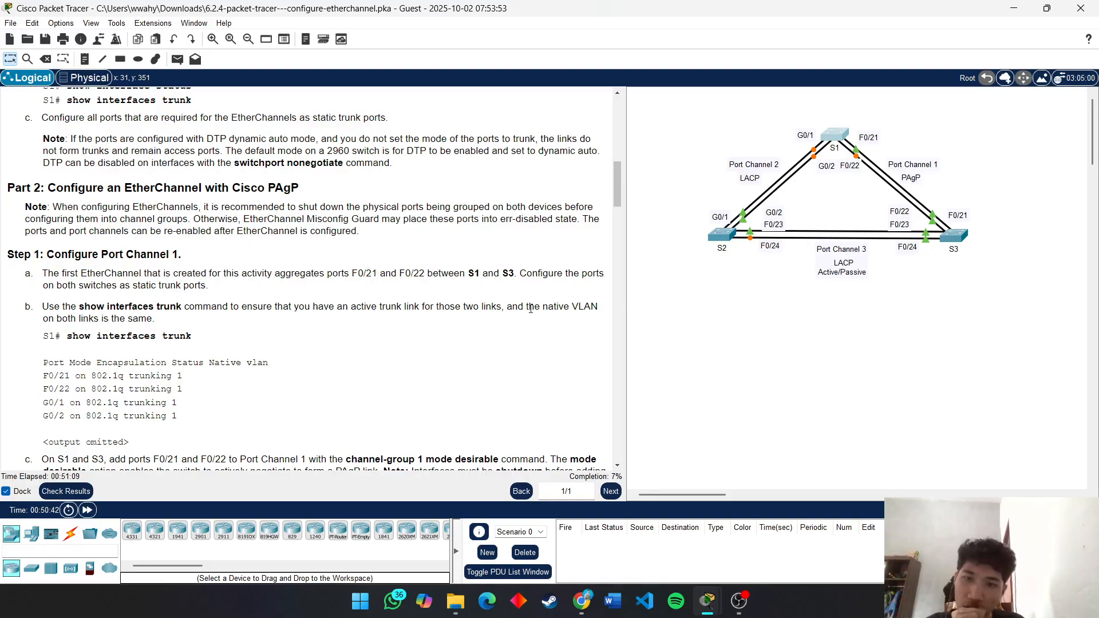
Step: Switch to Chrome and bring up the Cisco Networking Academy course page on EtherChannel operation
left_click_drag(469, 275, 509, 274)
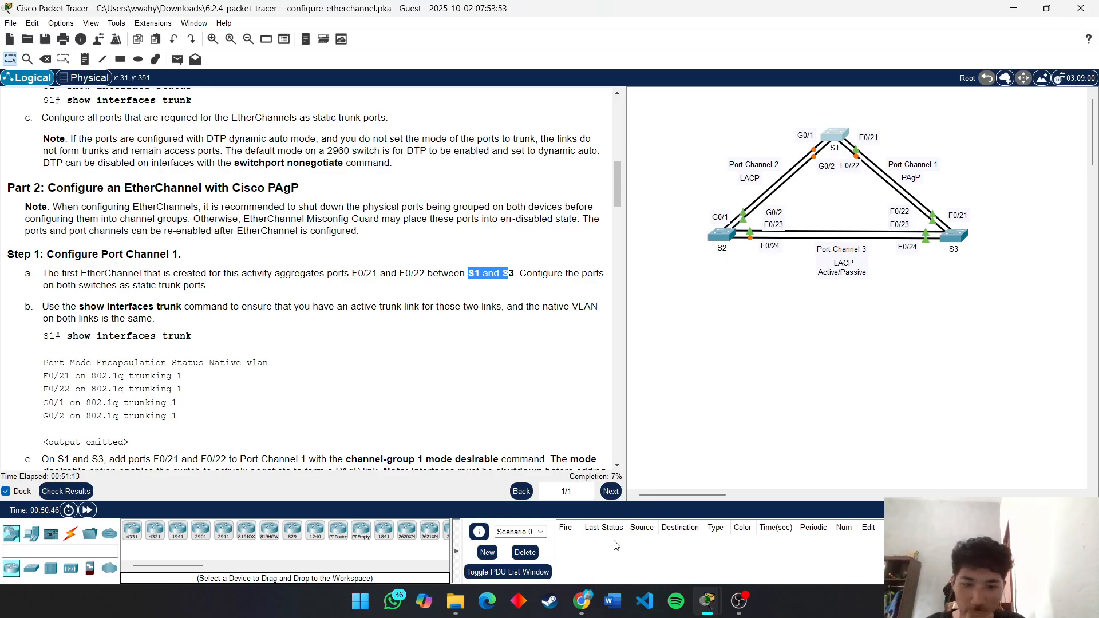
mouse_move(582, 600)
left_click(593, 543)
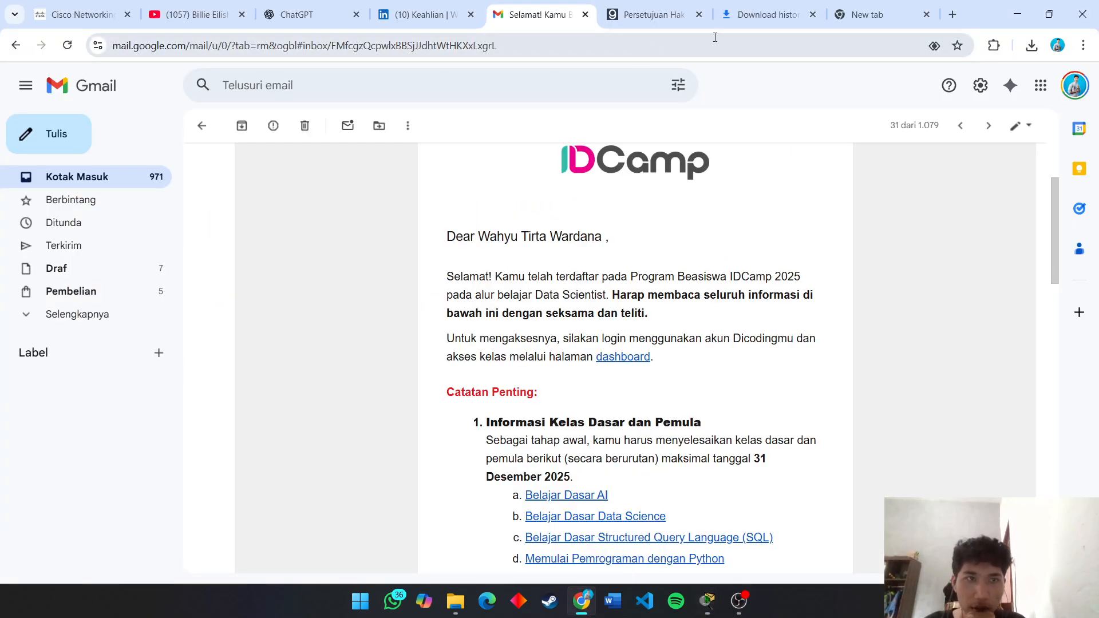
left_click(904, 11)
type("engin")
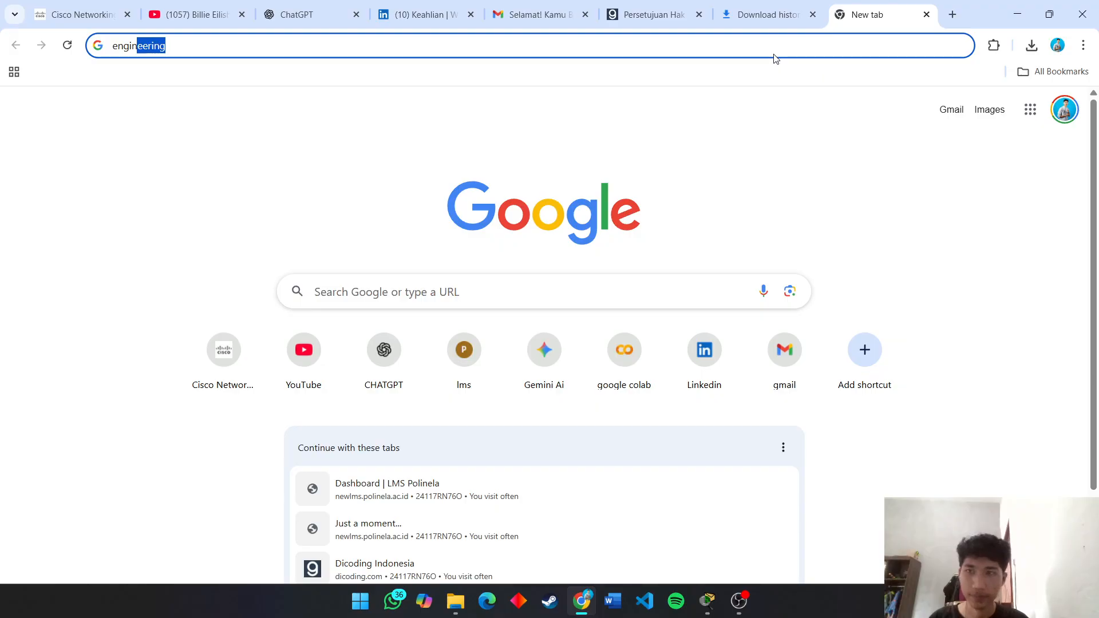
left_click(801, 9)
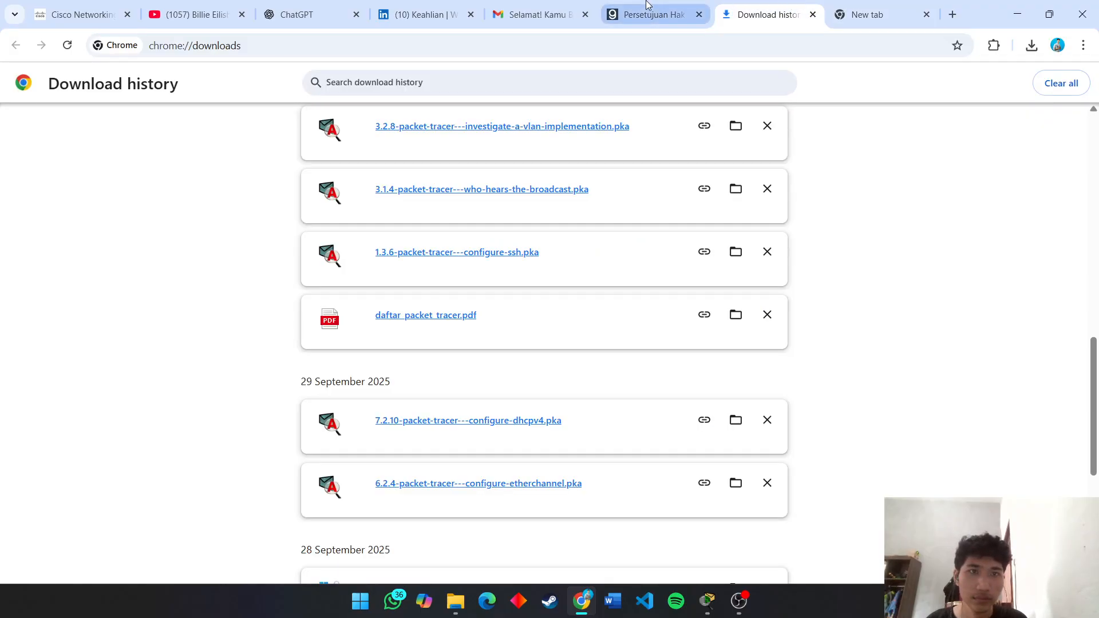
left_click(645, 7)
left_click(538, 14)
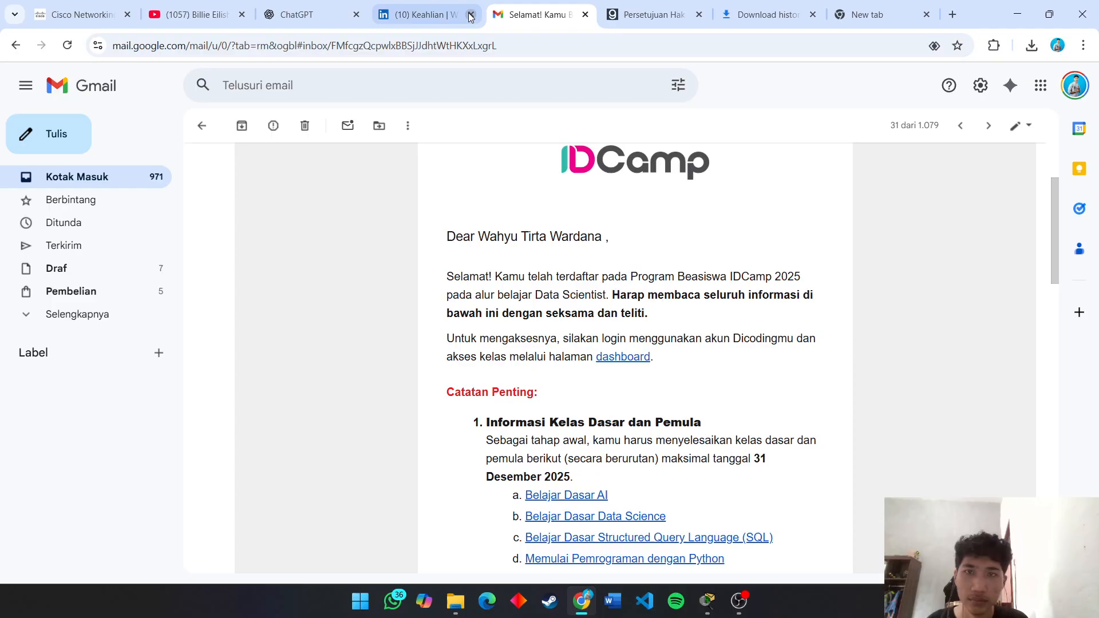
left_click(80, 15)
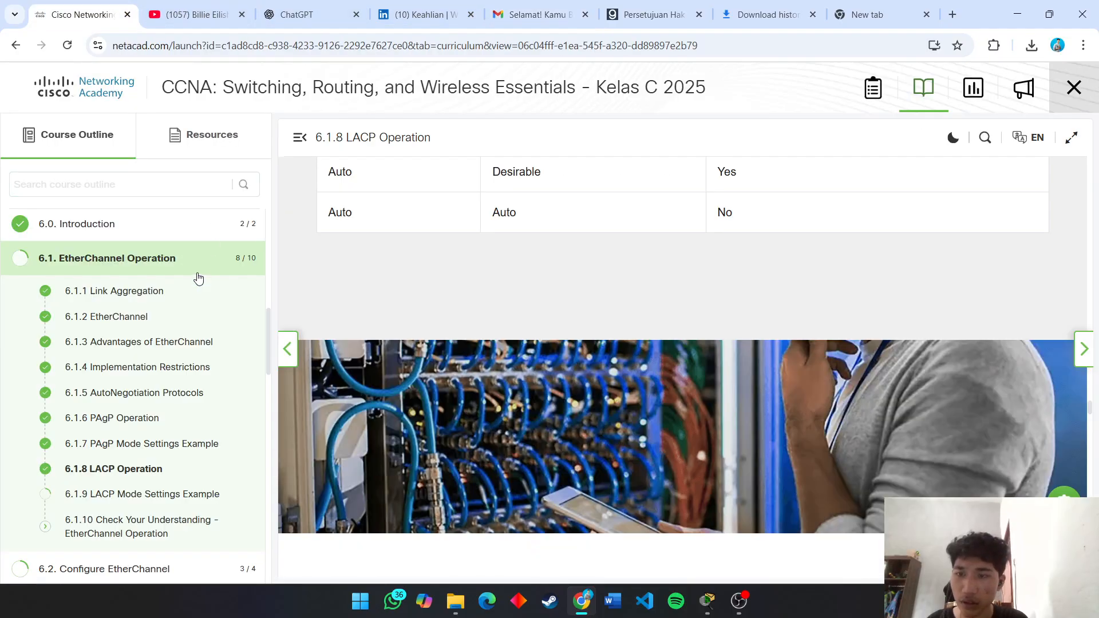
Step: Open section 6.1.3 Advantages of EtherChannel and read on through 6.1.4 Implementation Restrictions
scroll(183, 282, "down", 3)
scroll(163, 281, "up", 2)
scroll(163, 280, "down", 2)
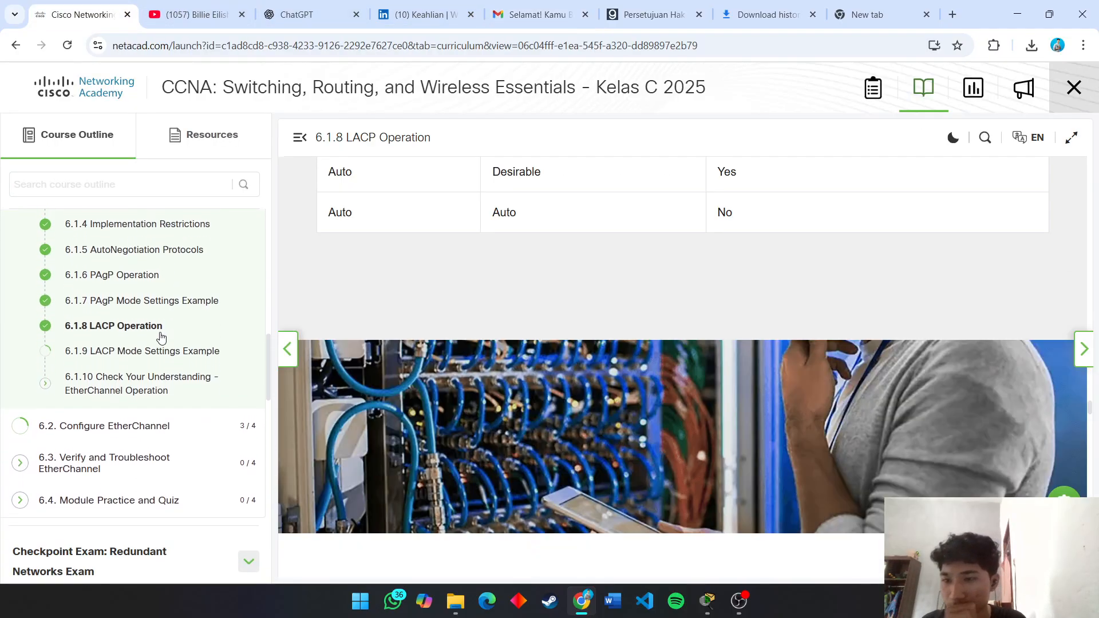
scroll(137, 340, "up", 1)
scroll(137, 340, "up", 2)
left_click(111, 316)
scroll(663, 396, "down", 11)
scroll(664, 399, "down", 8)
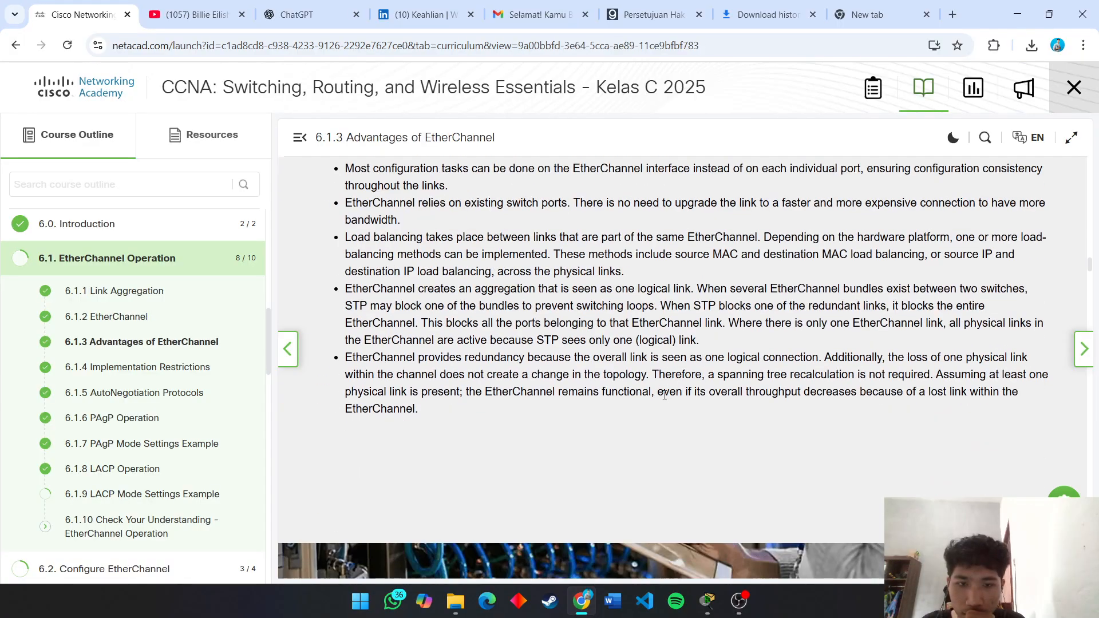
scroll(667, 393, "down", 10)
scroll(666, 393, "down", 12)
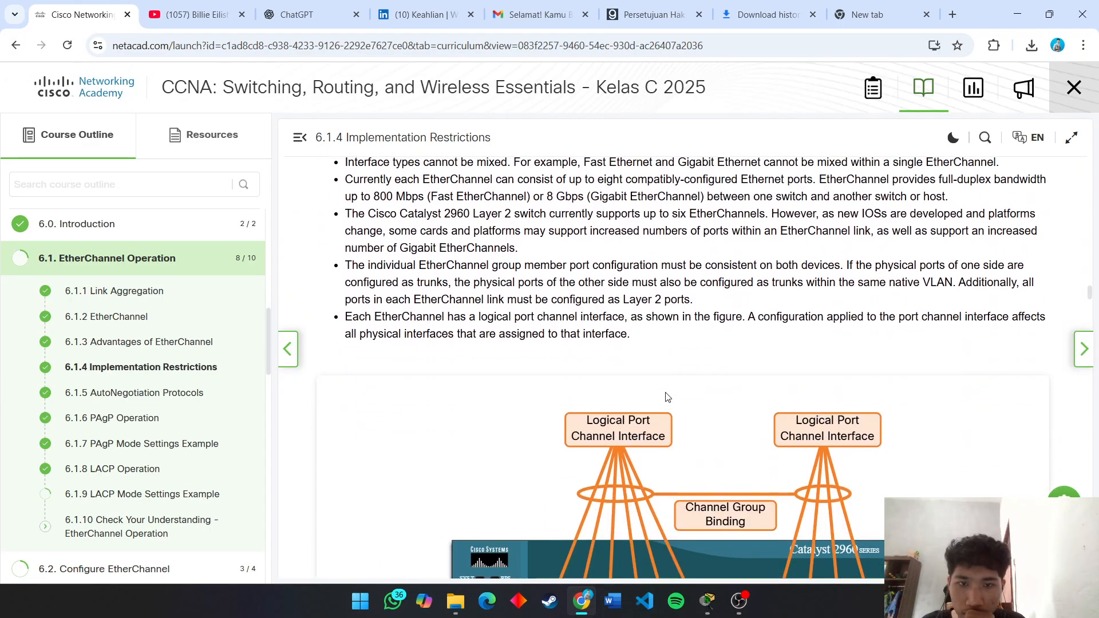
scroll(665, 396, "down", 10)
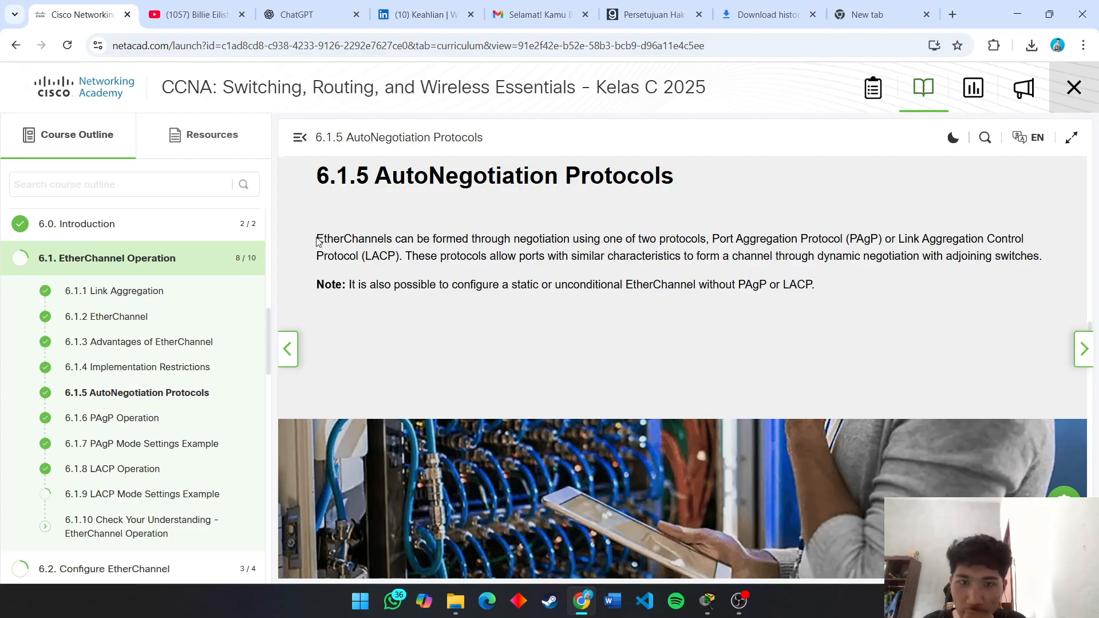
Step: Read 6.1.5 AutoNegotiation Protocols and the on, desirable and auto modes in 6.1.6 PAgP Operation
left_click_drag(317, 239, 495, 214)
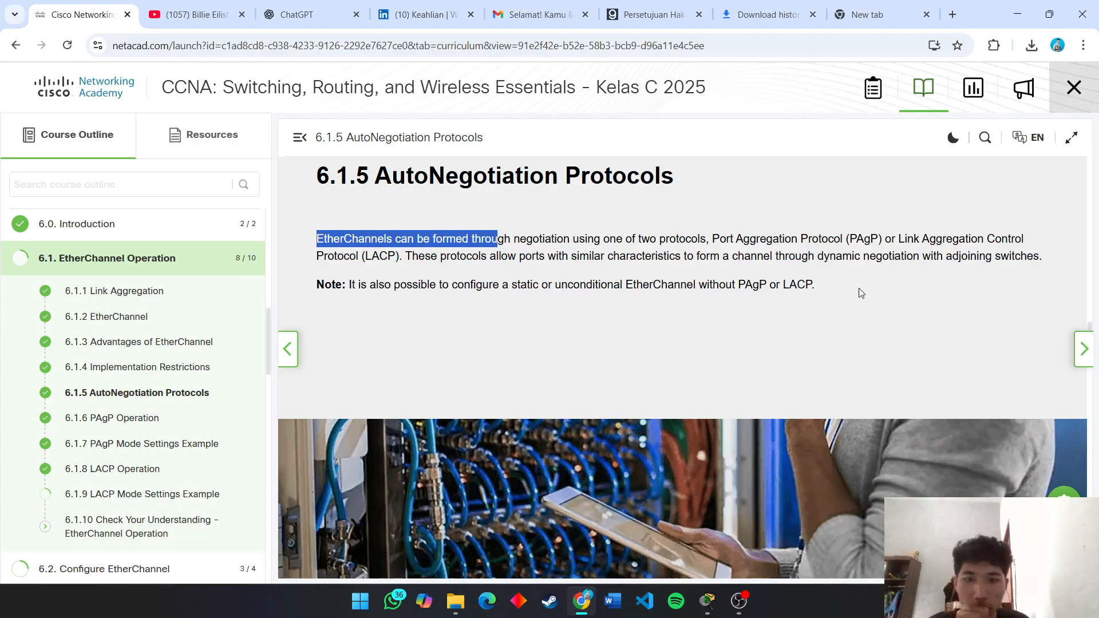
scroll(881, 291, "down", 15)
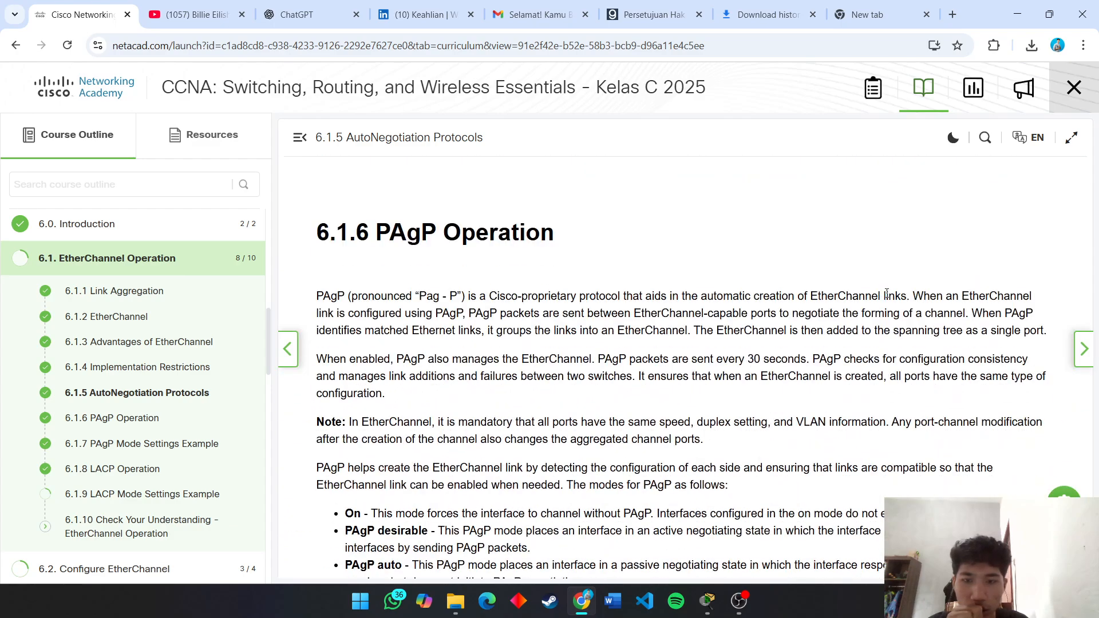
scroll(847, 347, "up", 3)
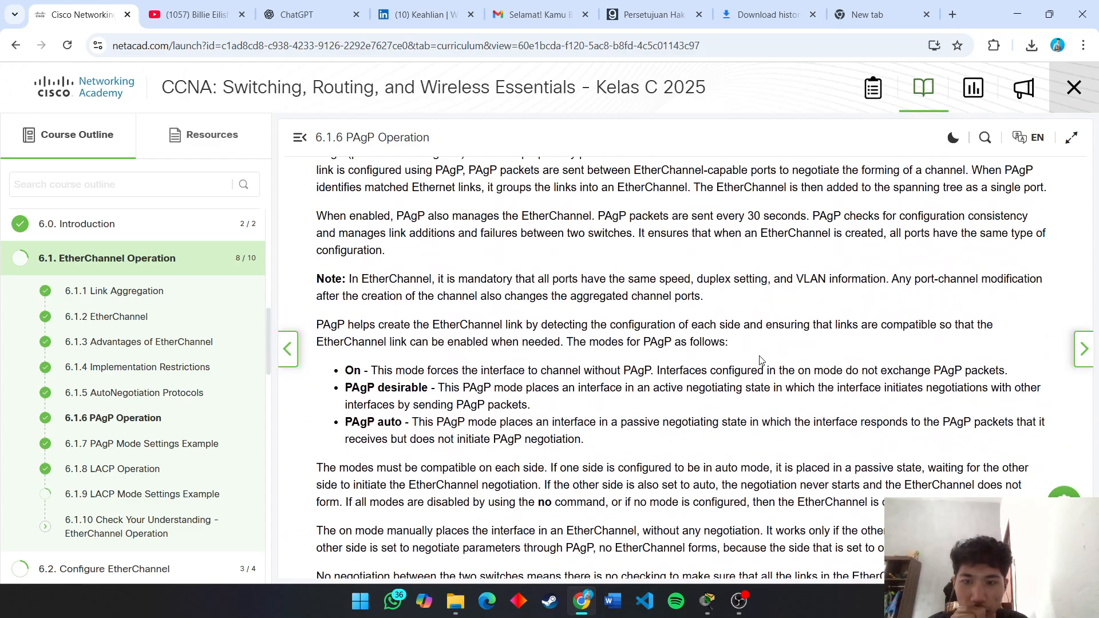
scroll(656, 382, "up", 1)
scroll(656, 382, "down", 14)
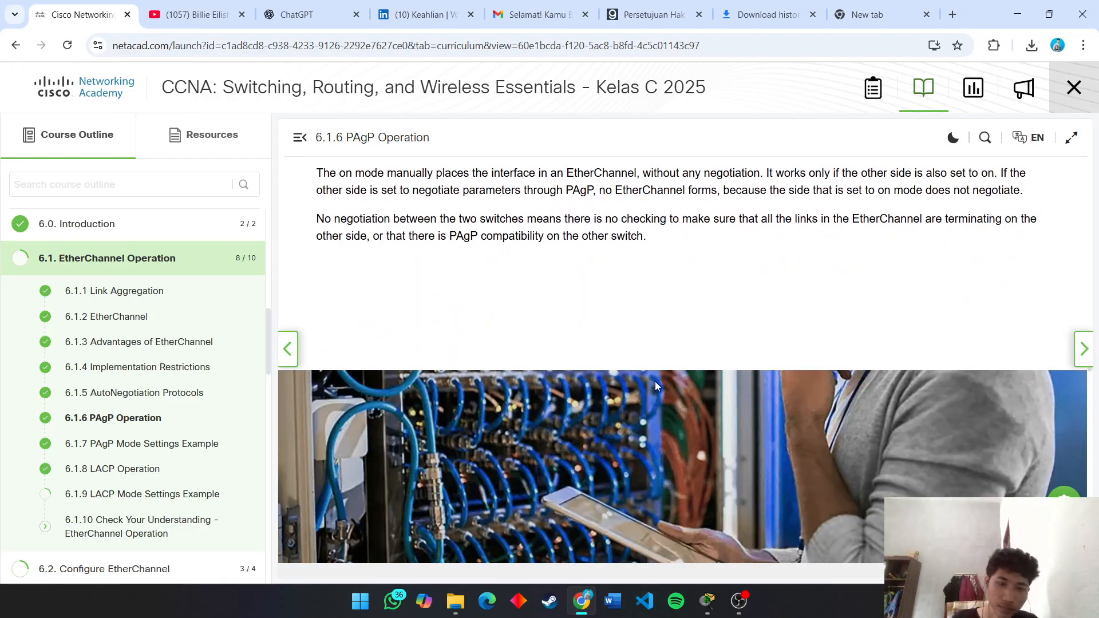
scroll(654, 383, "down", 12)
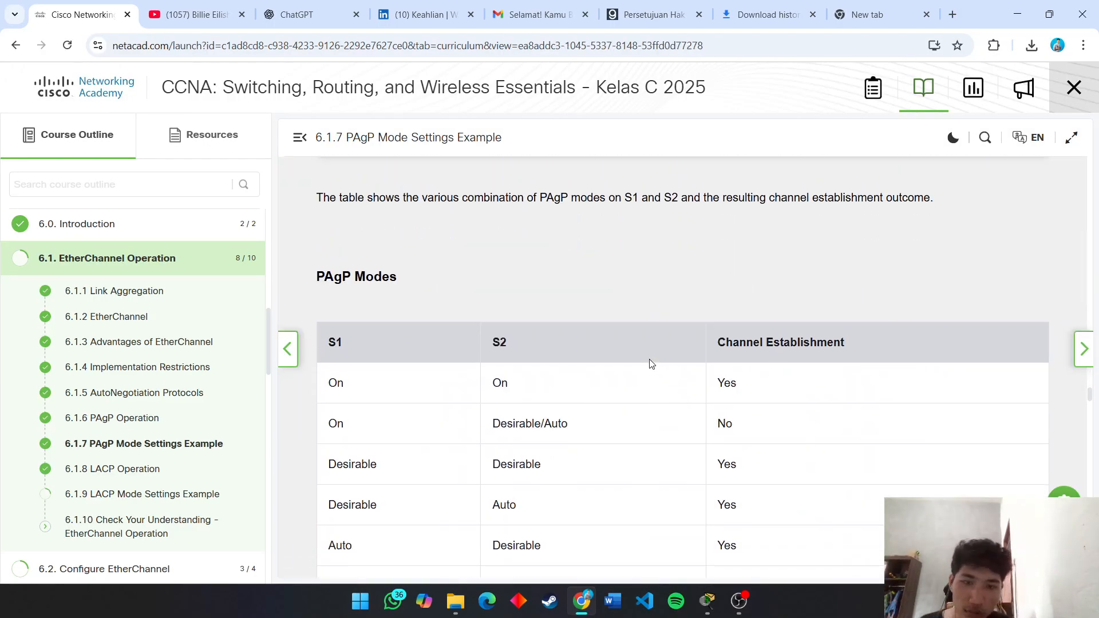
Step: Review the PAgP and LACP mode combination tables in 6.1.7 and 6.1.9, and return to the LACP mode descriptions
scroll(649, 360, "down", 6)
scroll(651, 350, "up", 1)
scroll(651, 349, "down", 1)
scroll(650, 349, "down", 10)
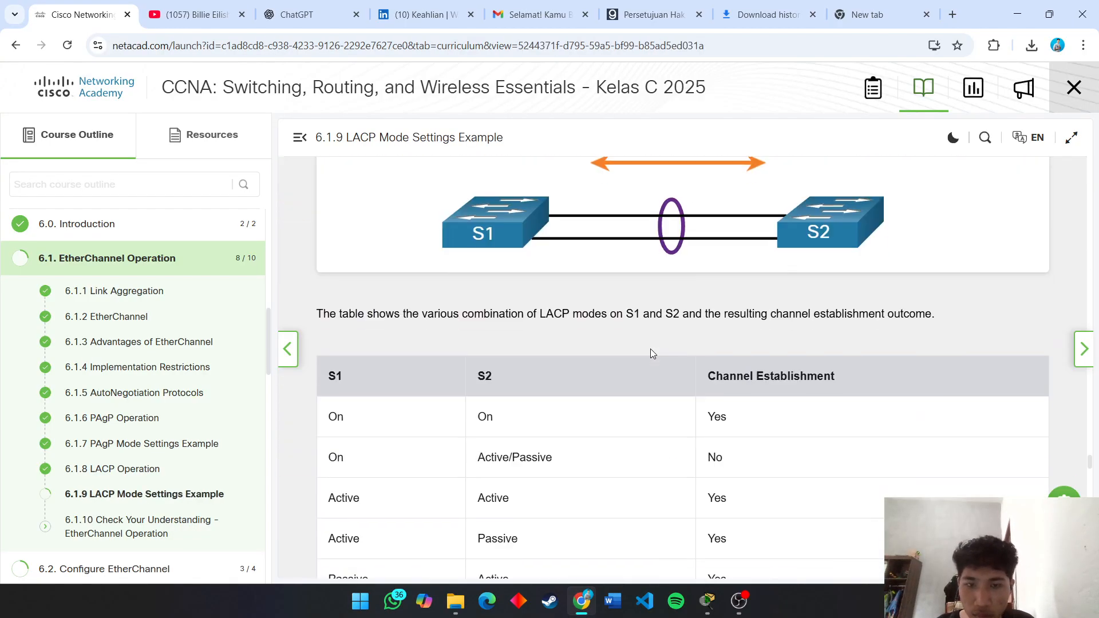
scroll(650, 348, "down", 8)
scroll(652, 355, "down", 4)
scroll(651, 352, "up", 15)
scroll(652, 348, "up", 20)
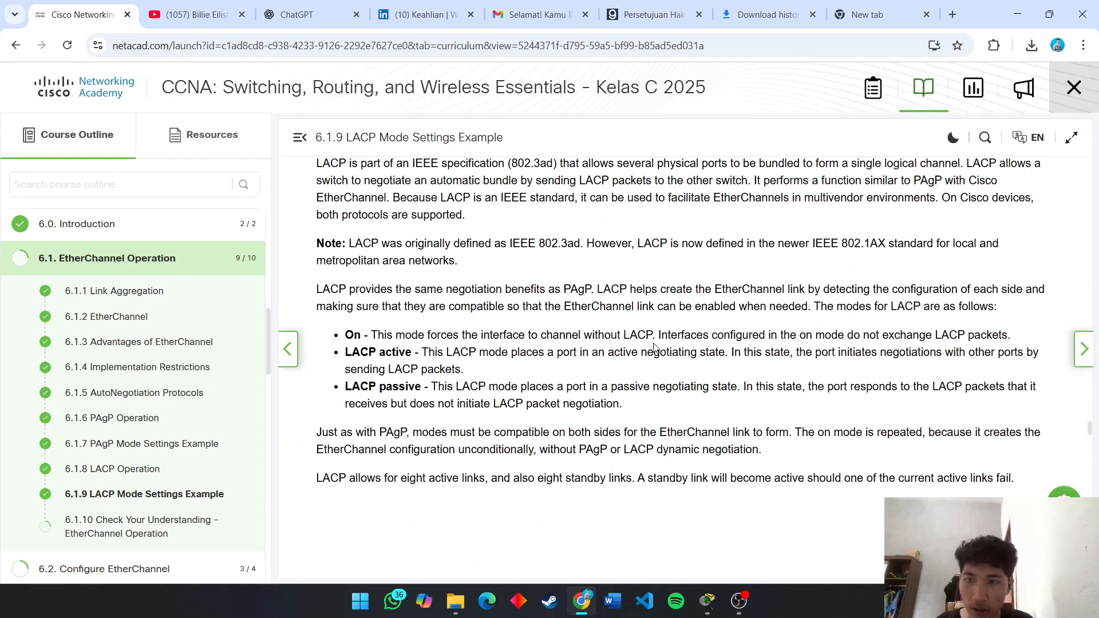
Step: Return to Packet Tracer, reopen the S1 command line and leave global configuration mode with ex
key("alt+Tab")
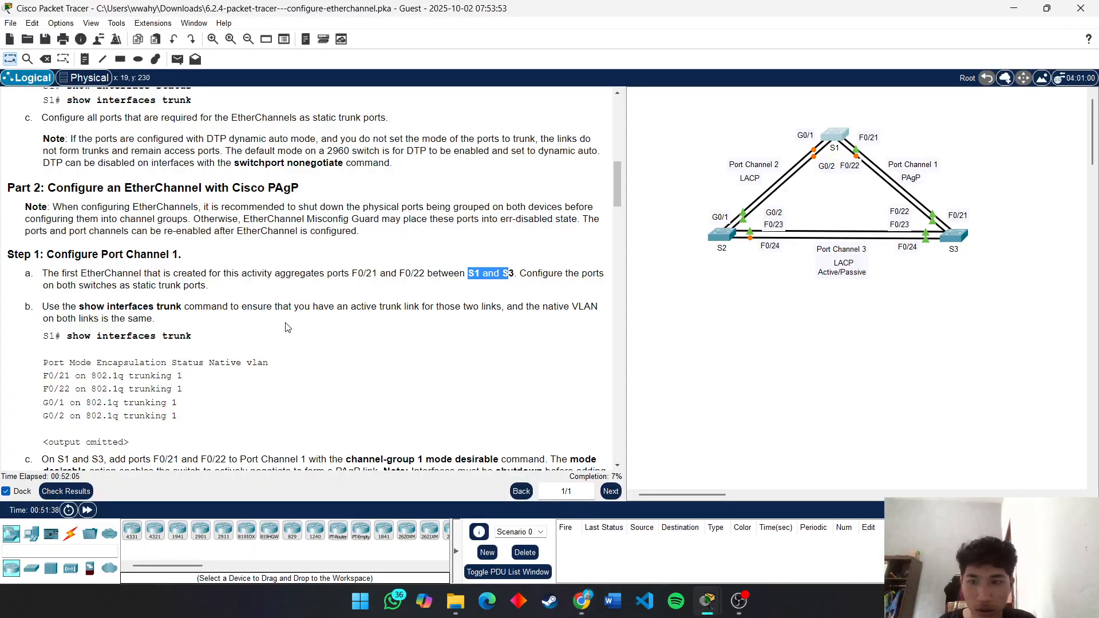
scroll(303, 330, "down", 1)
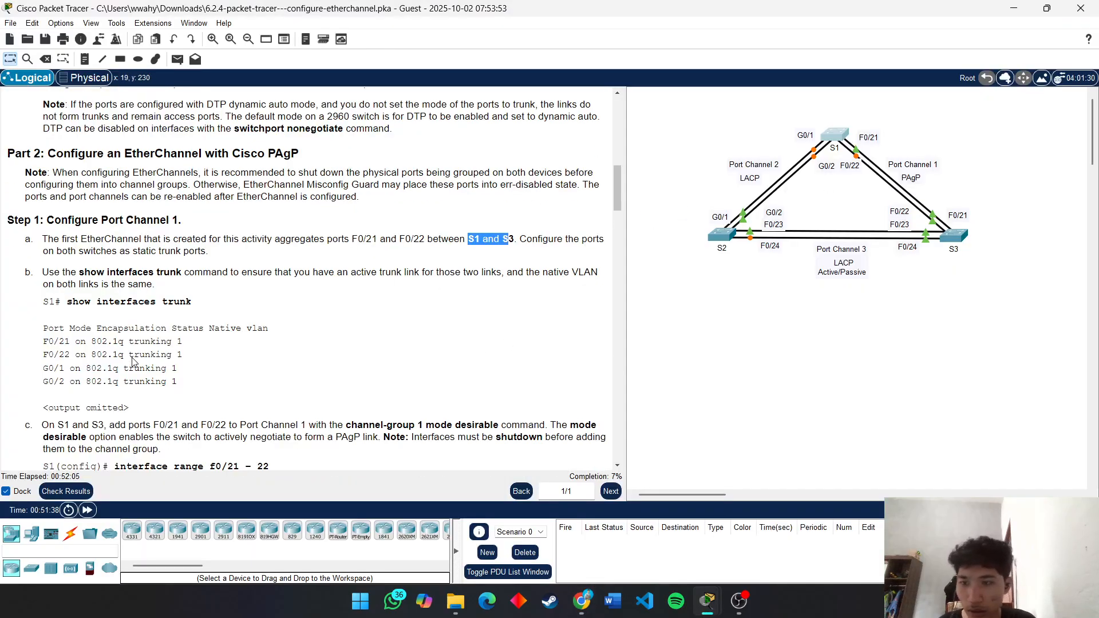
left_click(839, 136)
type("ex")
key("Return")
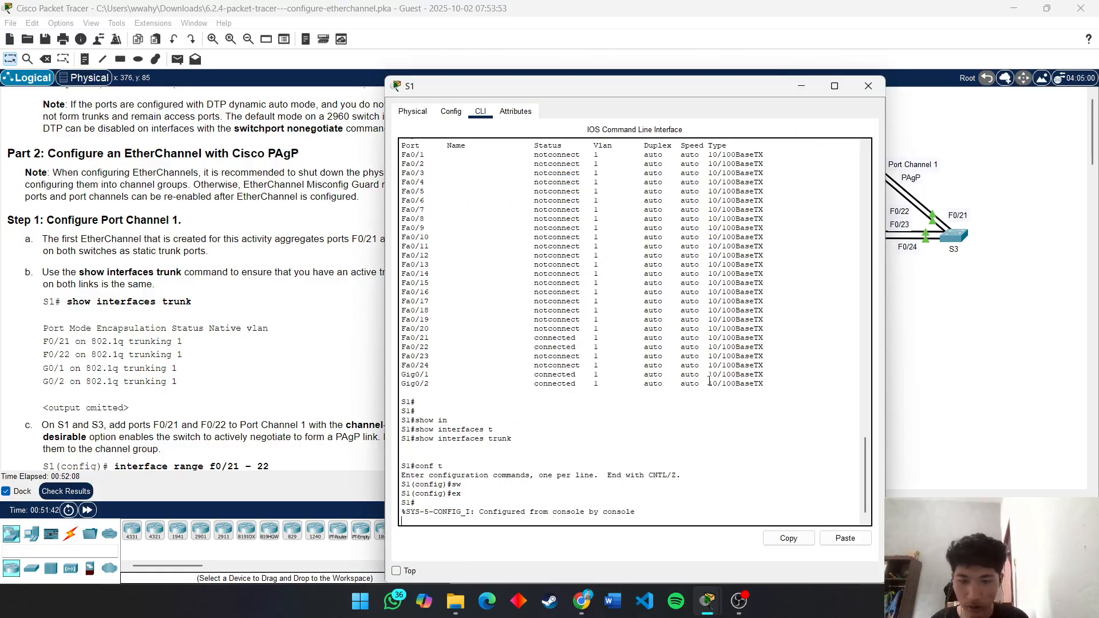
Step: Check the trunk links on S1 with show interfaces trunk
type("sh")
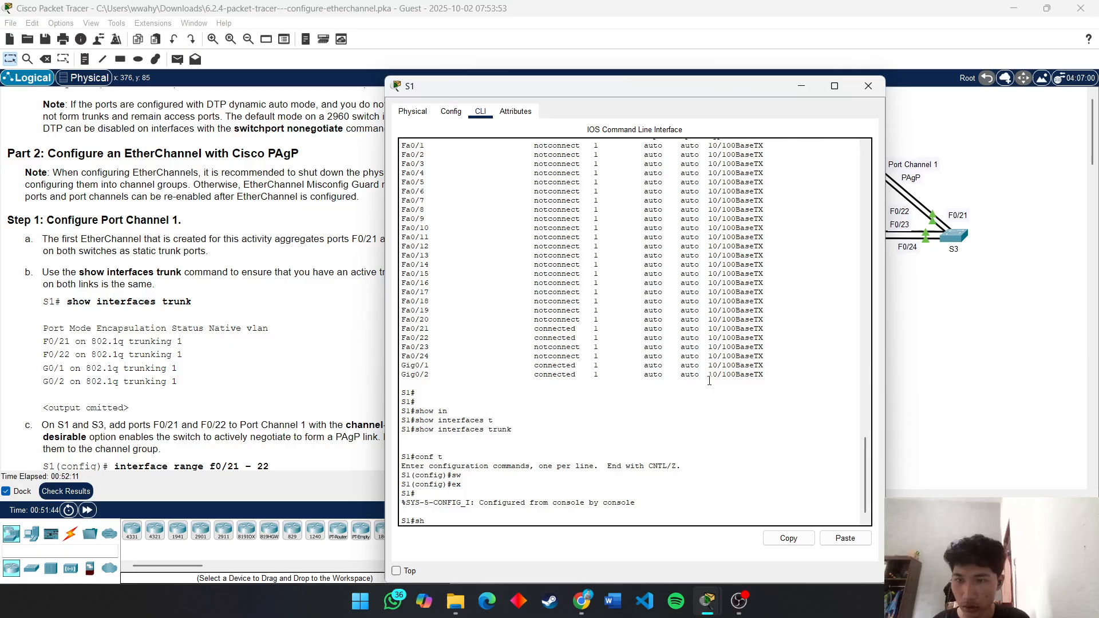
key("Return")
type("show in")
key("Tab")
type("tr")
key("Tab")
key("Return")
key("Return")
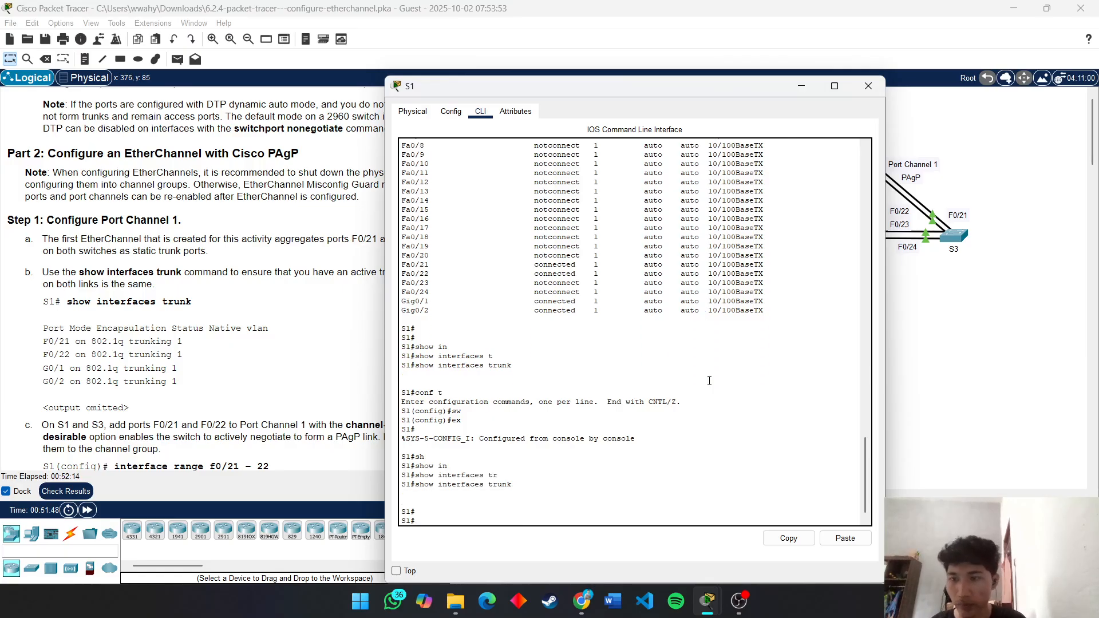
Step: Enter global configuration mode on S1 with conf t and open interface fa0/21 for configuration
type("conf t")
key("Return")
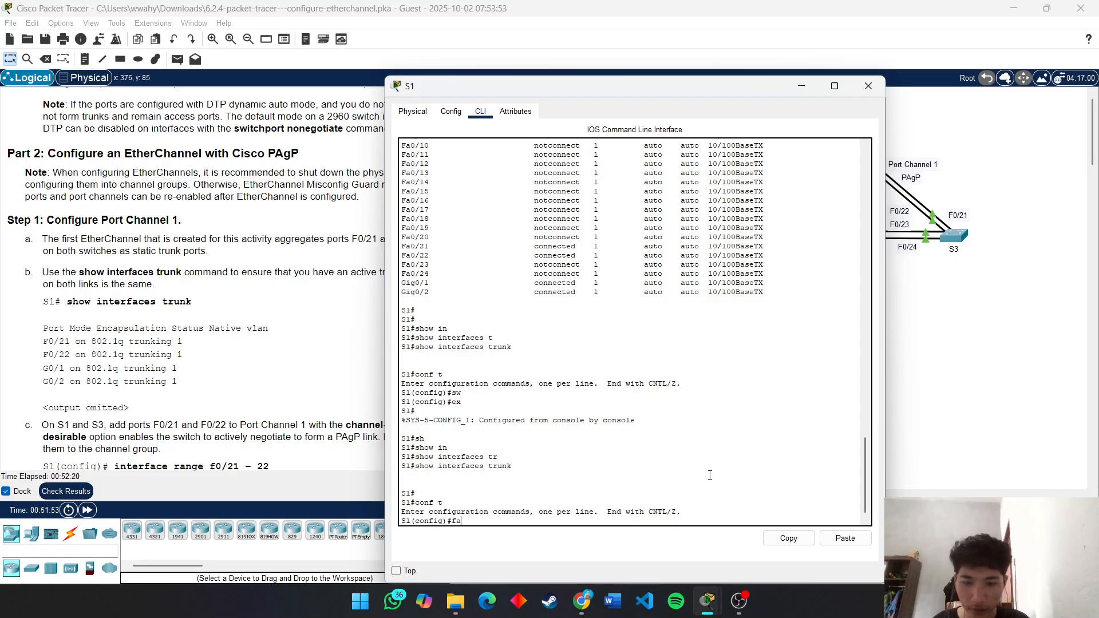
type("int")
key("Tab")
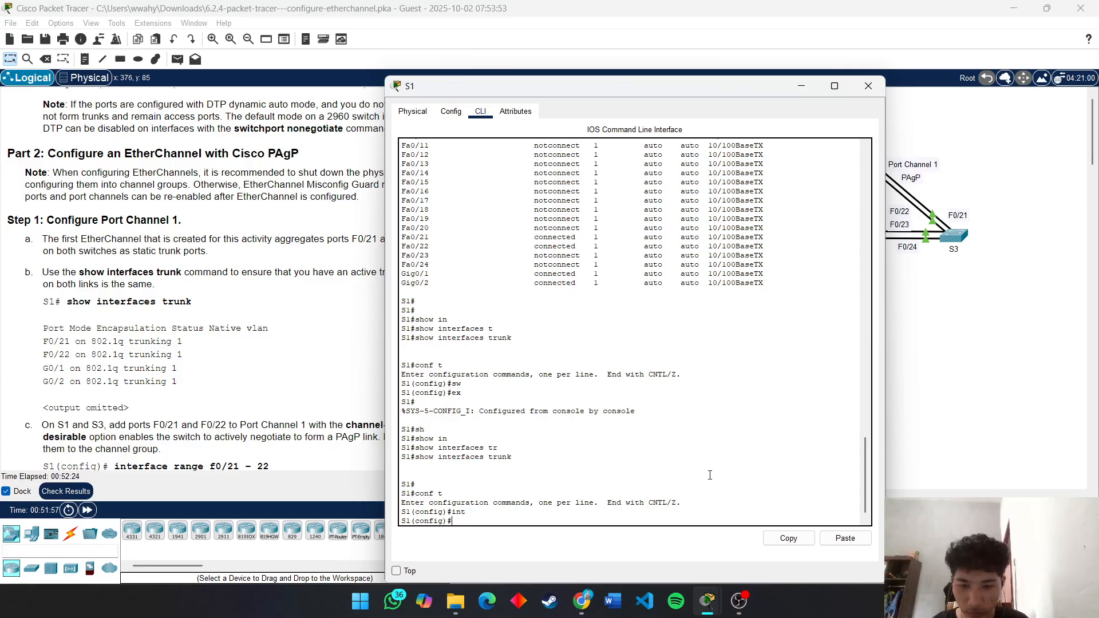
type("n")
key("Tab")
type("fa")
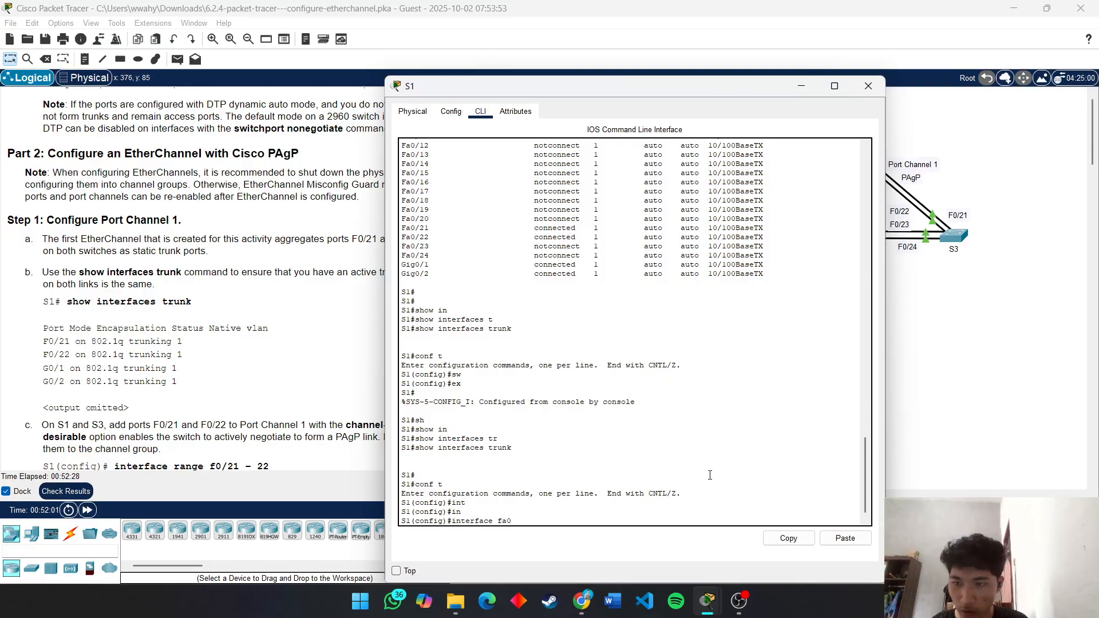
type("0/21")
key("Return")
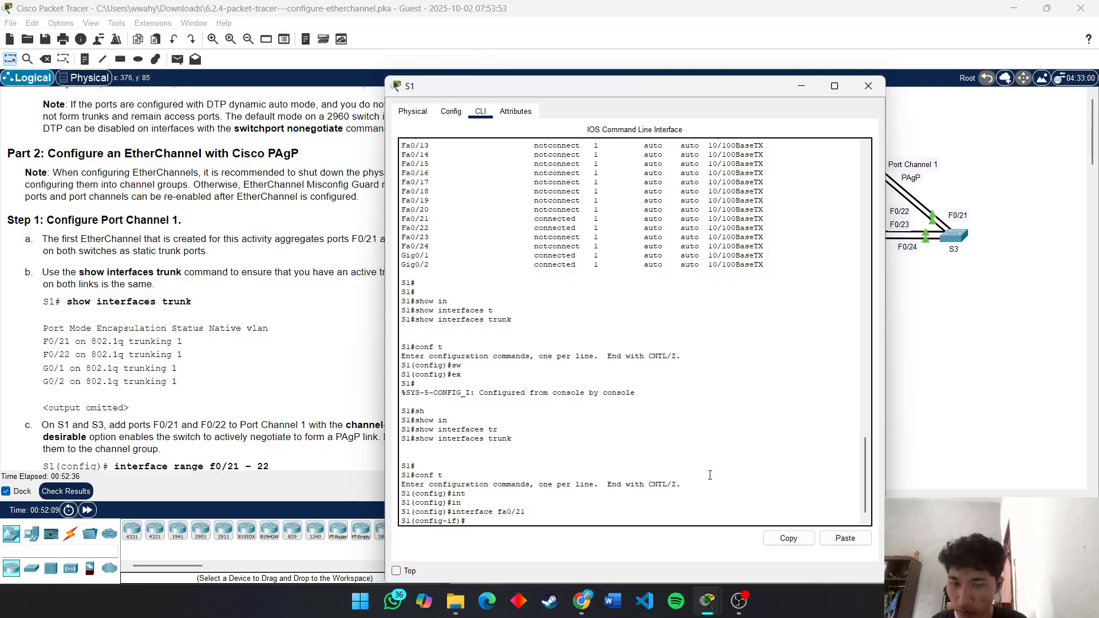
type("no en")
key("Tab")
key("Tab")
key("BackSpace")
key("BackSpace")
key("BackSpace")
key("BackSpace")
type("no enca")
key("Tab")
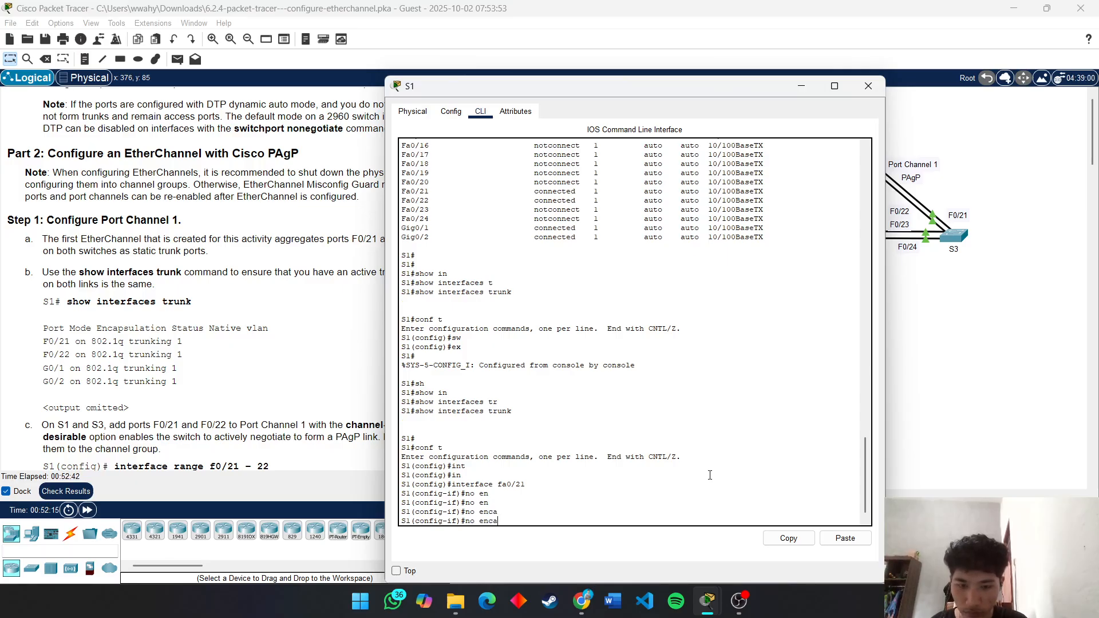
type("p")
key("BackSpace")
key("BackSpace")
key("BackSpace")
key("BackSpace")
key("BackSpace")
key("BackSpace")
key("BackSpace")
key("BackSpace")
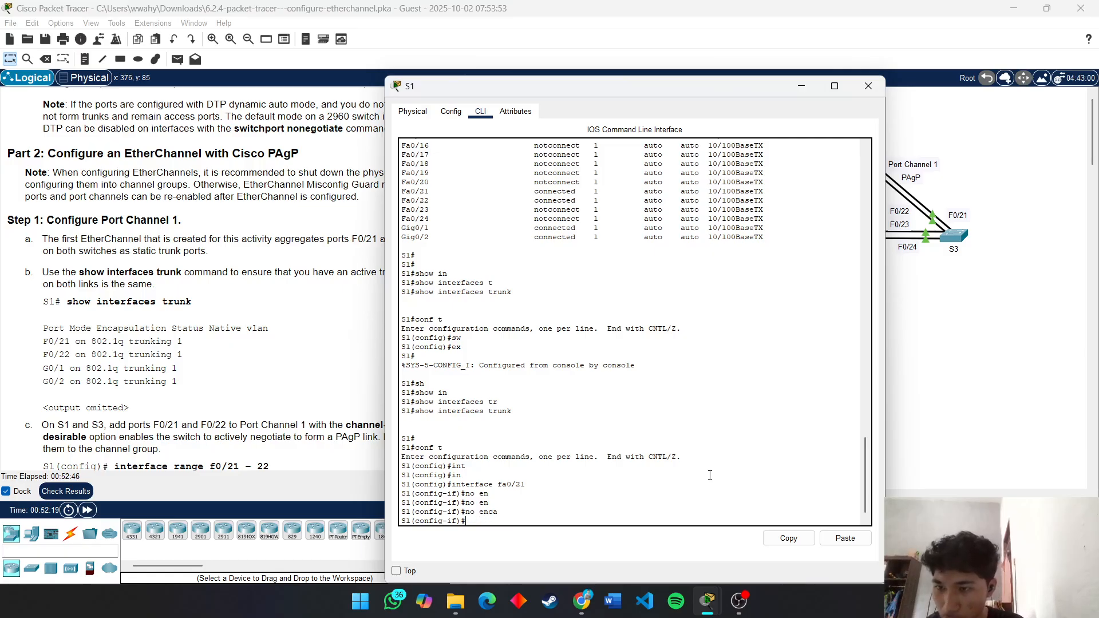
Step: Make S1's F0/21 a static trunk port with switchport mode trunk, checking which further options the command accepts
type("sw")
key("Tab")
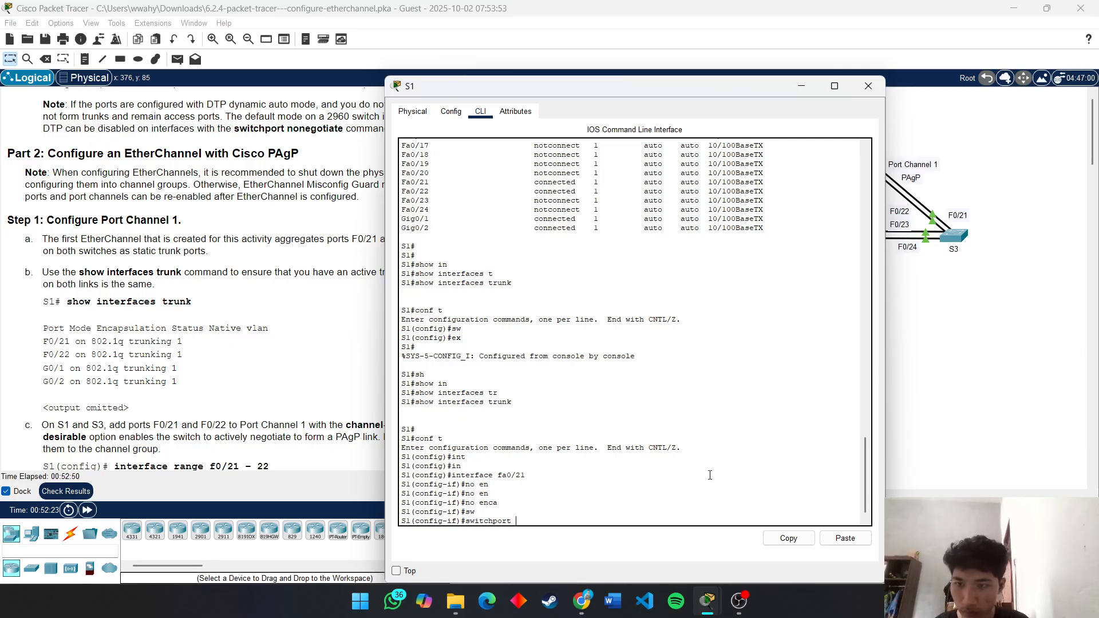
type("m")
key("Tab")
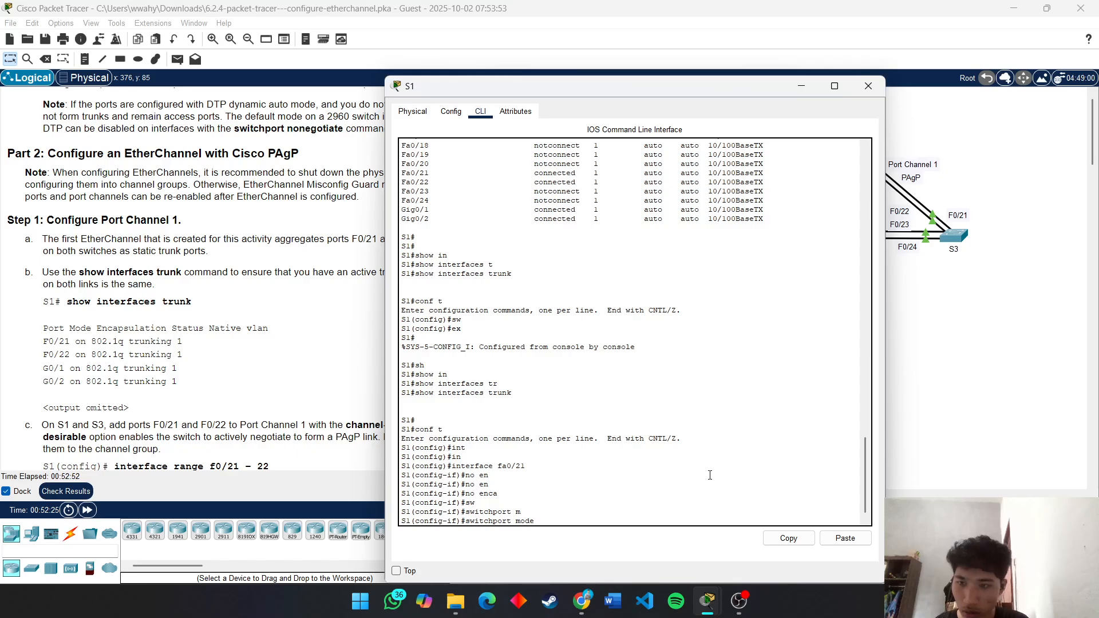
type("tr")
key("Tab")
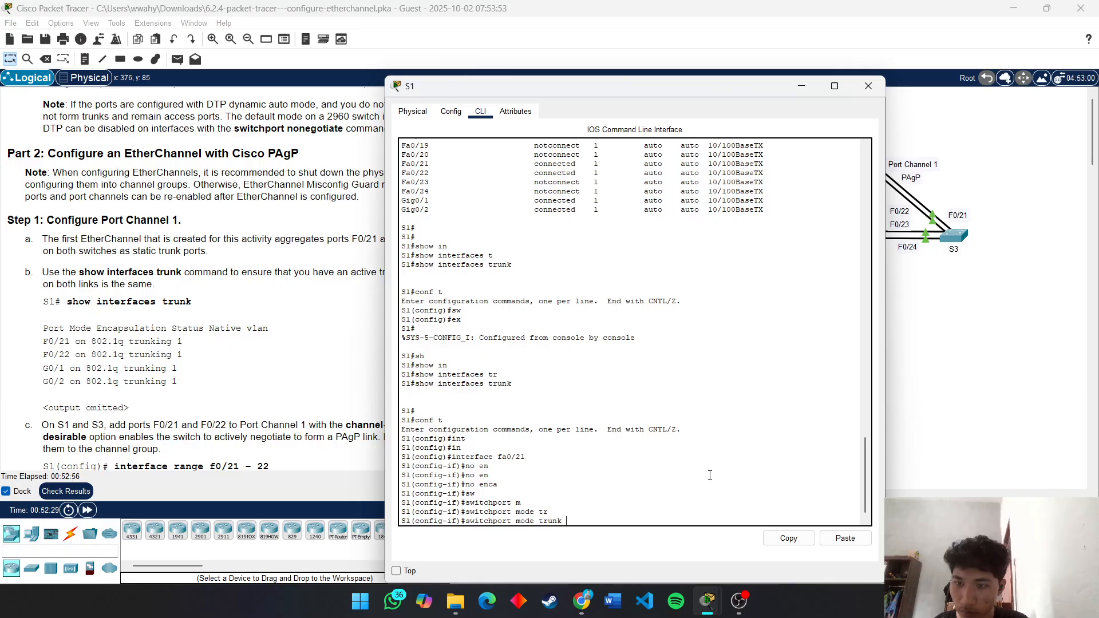
type("nat")
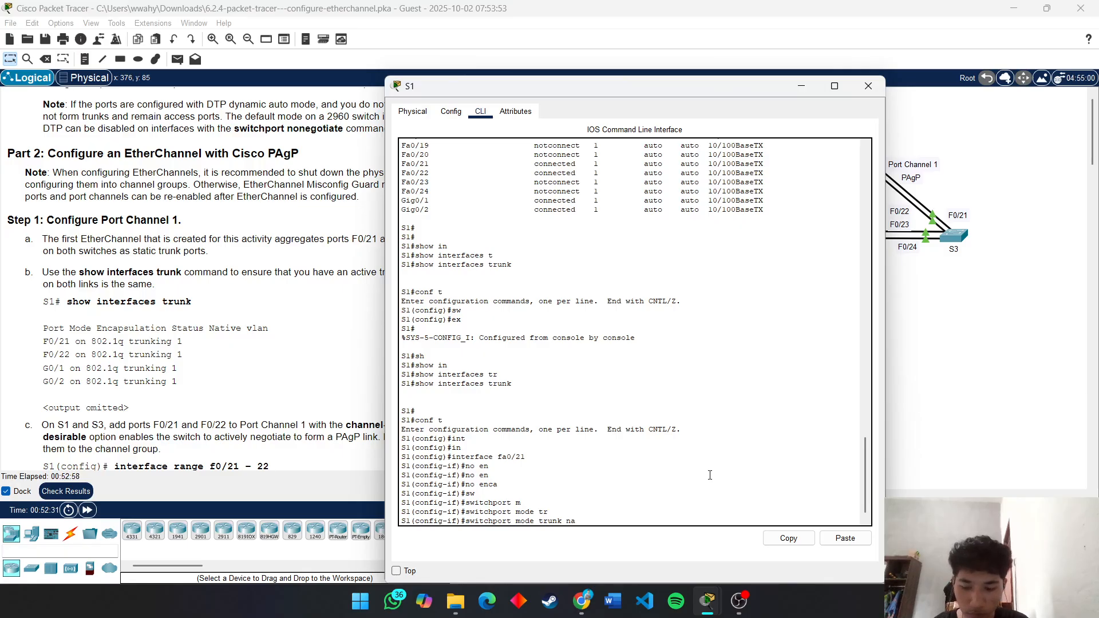
key("Tab")
key("BackSpace")
key("BackSpace")
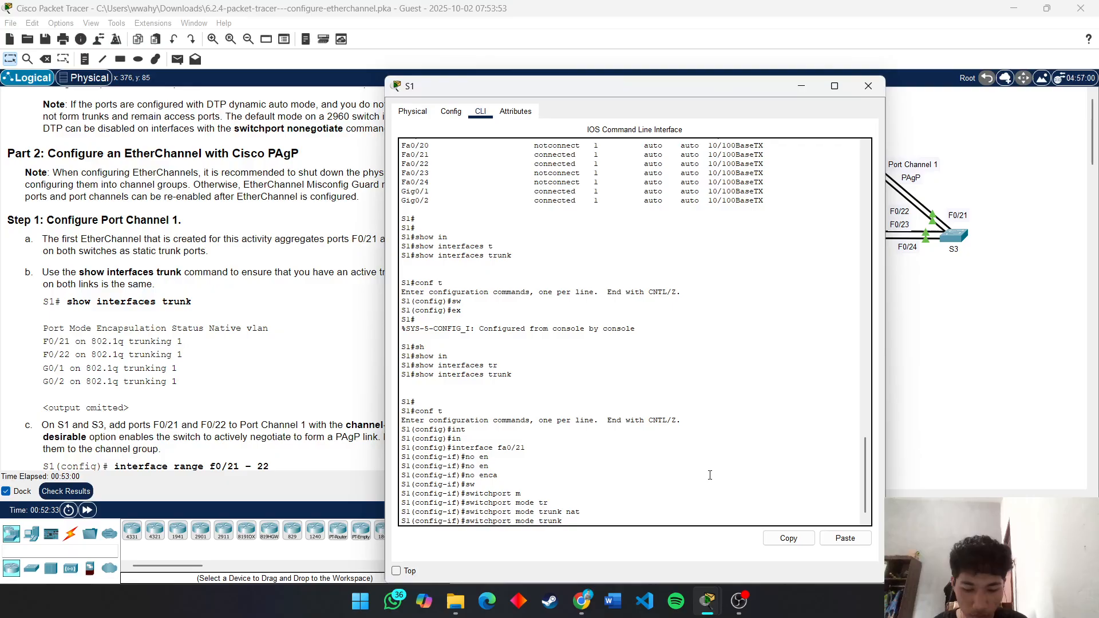
type("?")
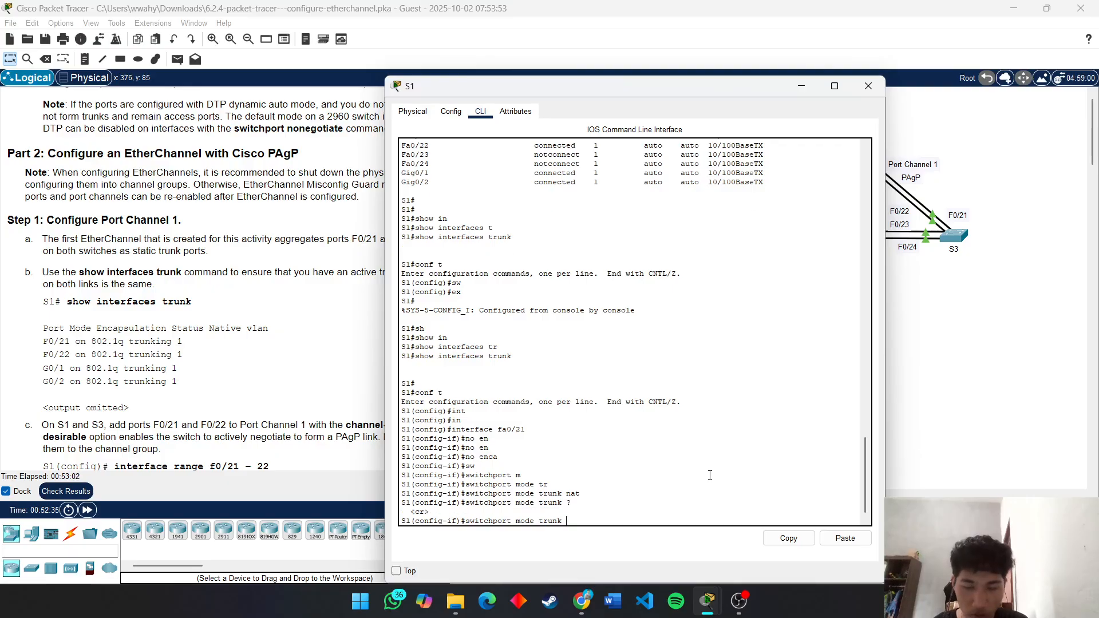
key("Return")
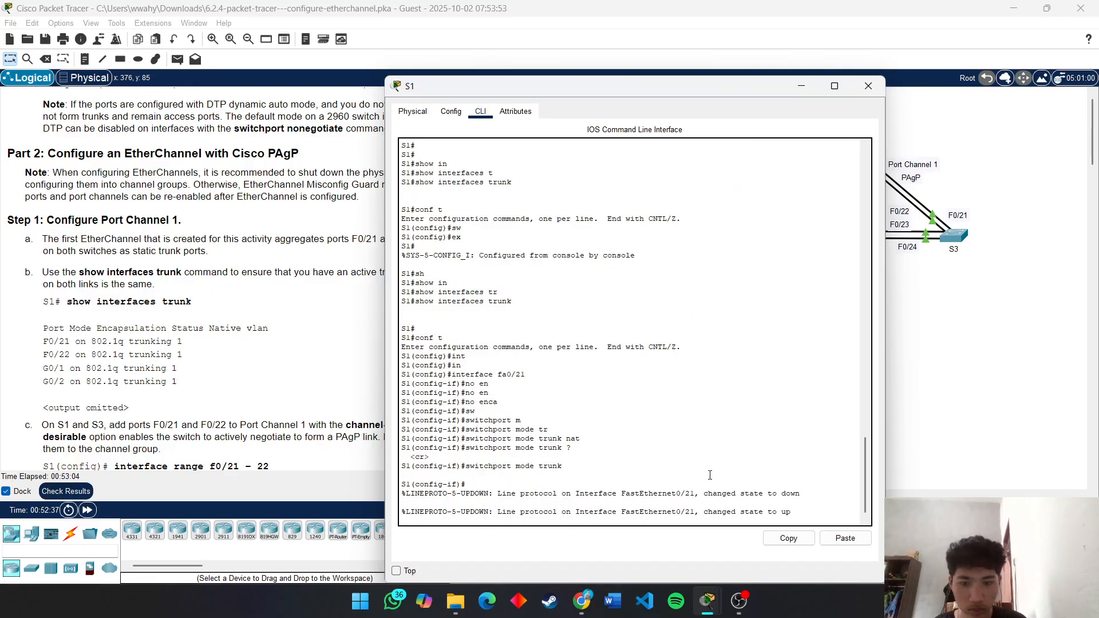
Step: Get a fresh prompt on S1 and move its window aside to uncover the lab instructions
key("Return")
key("Return")
left_click_drag(463, 87, 685, 60)
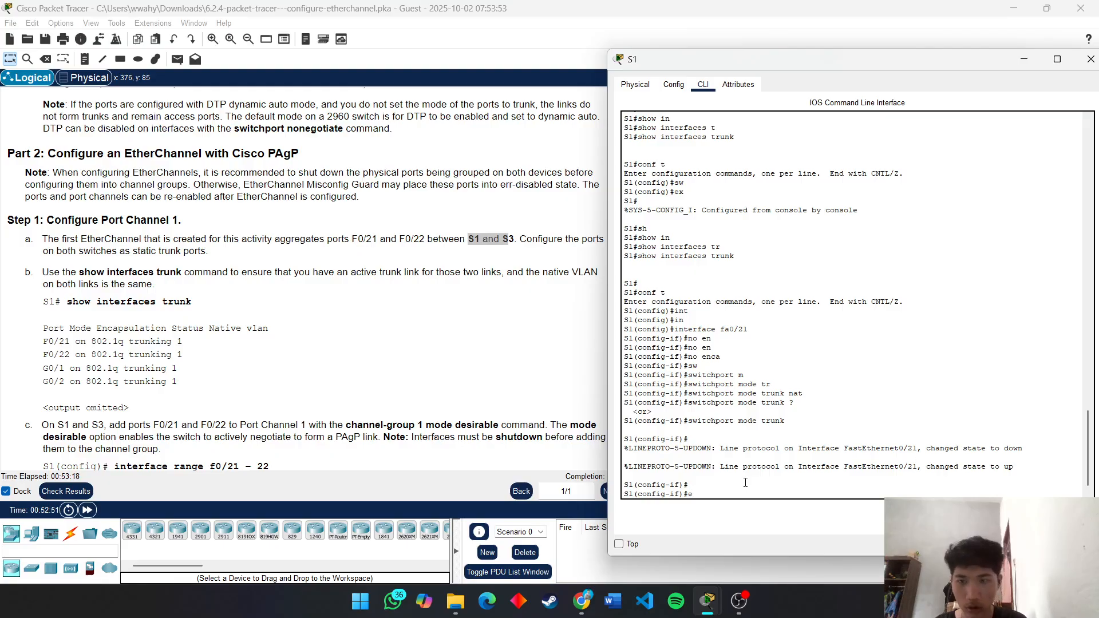
Step: Switch to the Networking Academy course in Chrome and open section 6.2 Configure EtherChannel
key("alt+Tab")
key("alt+Tab")
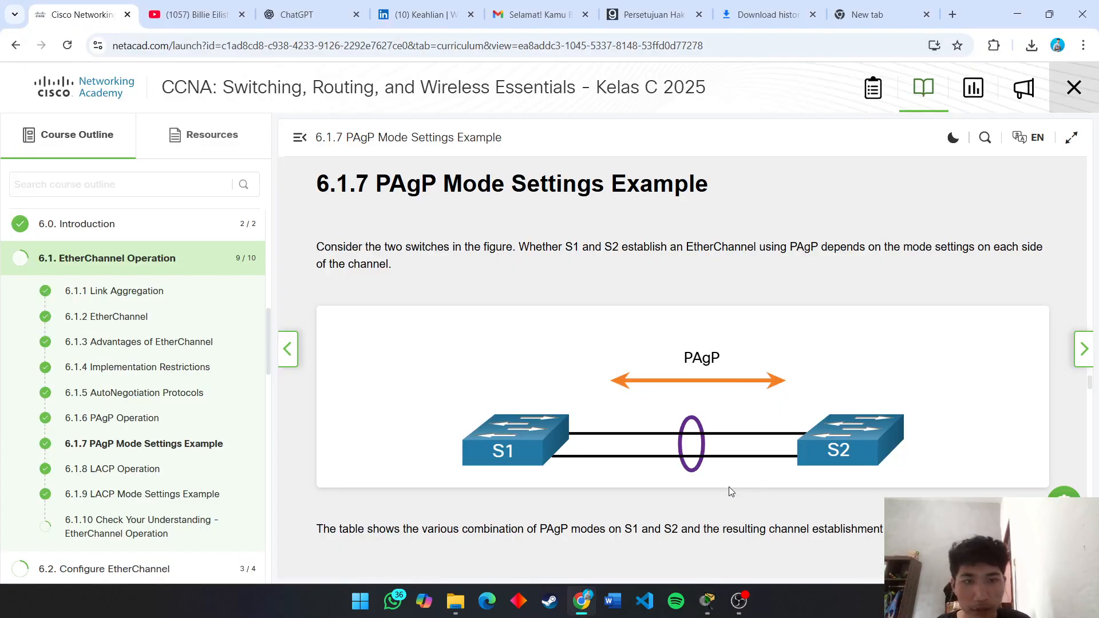
scroll(627, 478, "down", 10)
scroll(626, 478, "down", 20)
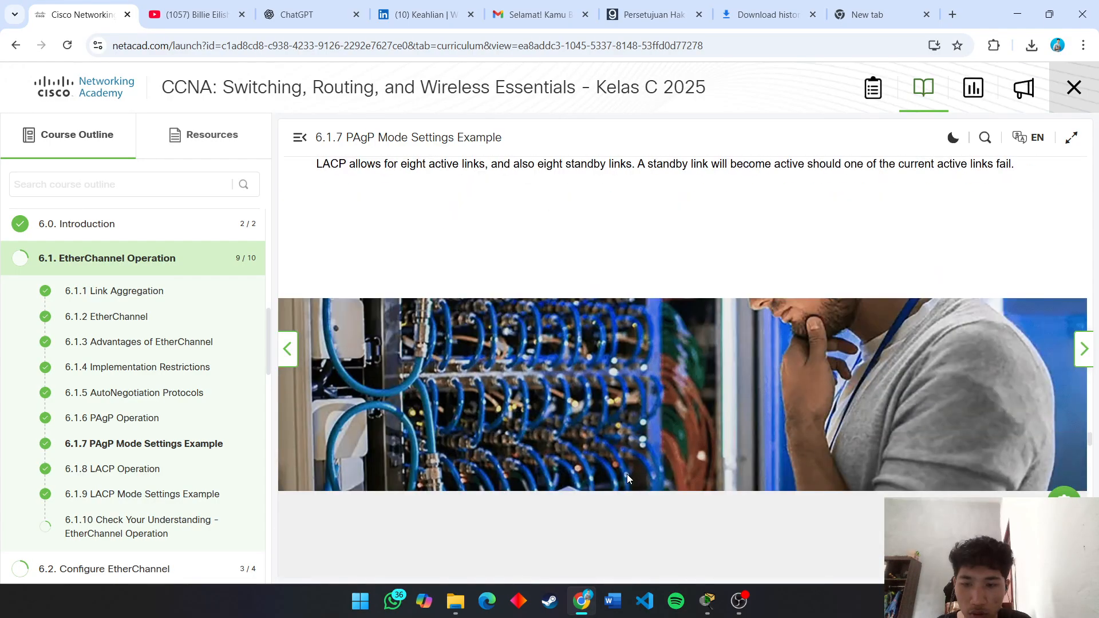
scroll(628, 479, "down", 6)
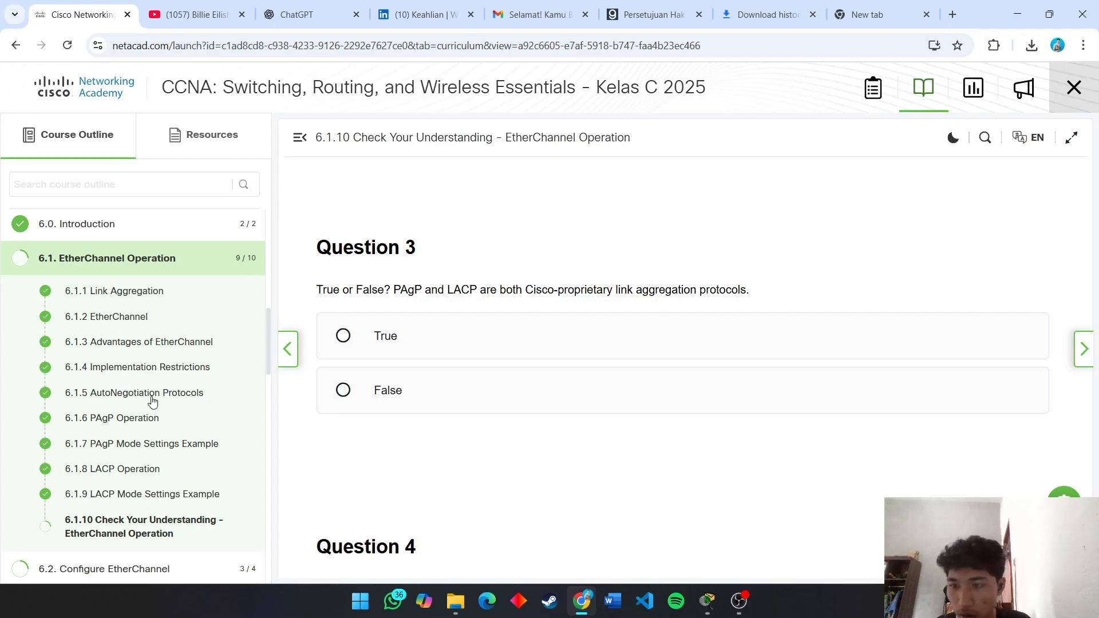
scroll(152, 398, "down", 3)
left_click(173, 355)
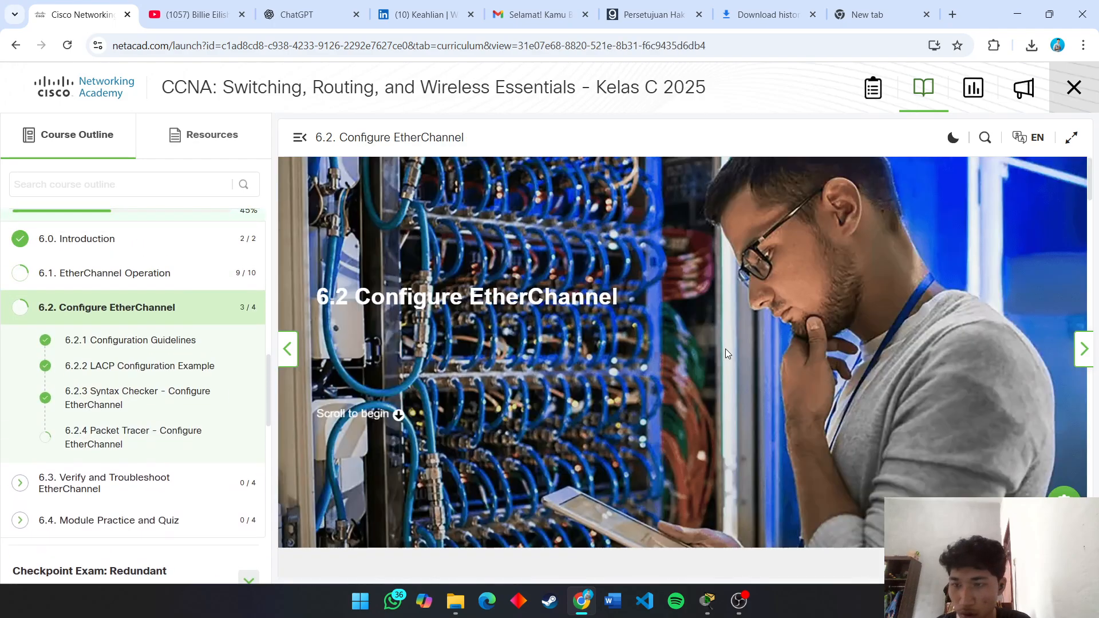
Step: Read the 6.2.1 Configuration Guidelines and continue to the three steps in 6.2.2 LACP Configuration Example
scroll(532, 416, "down", 5)
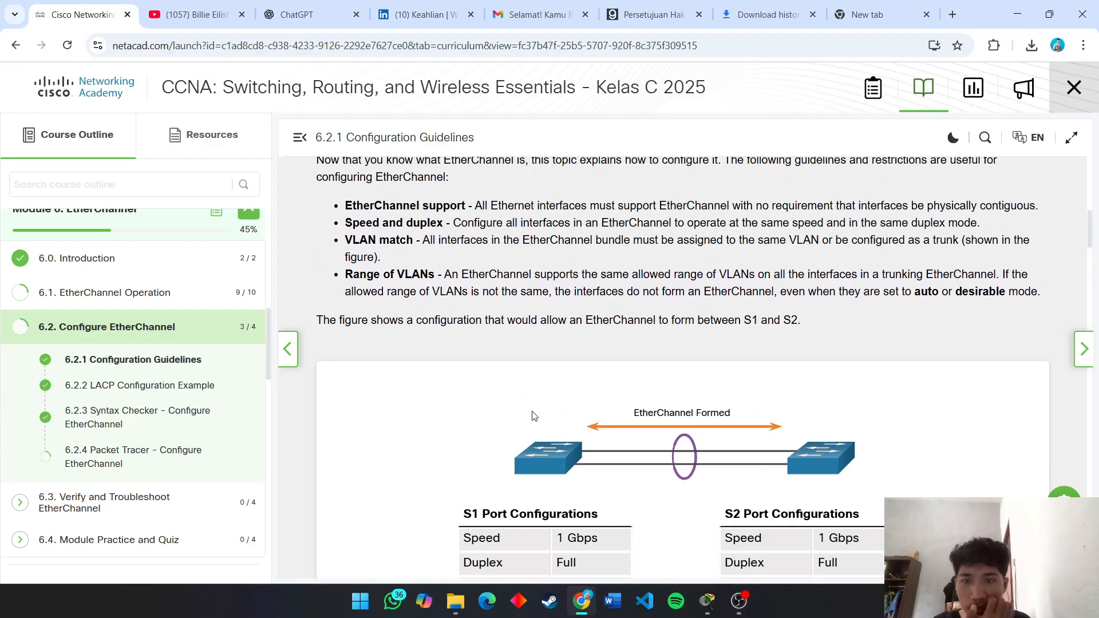
scroll(532, 415, "down", 6)
scroll(531, 416, "up", 4)
scroll(531, 411, "down", 10)
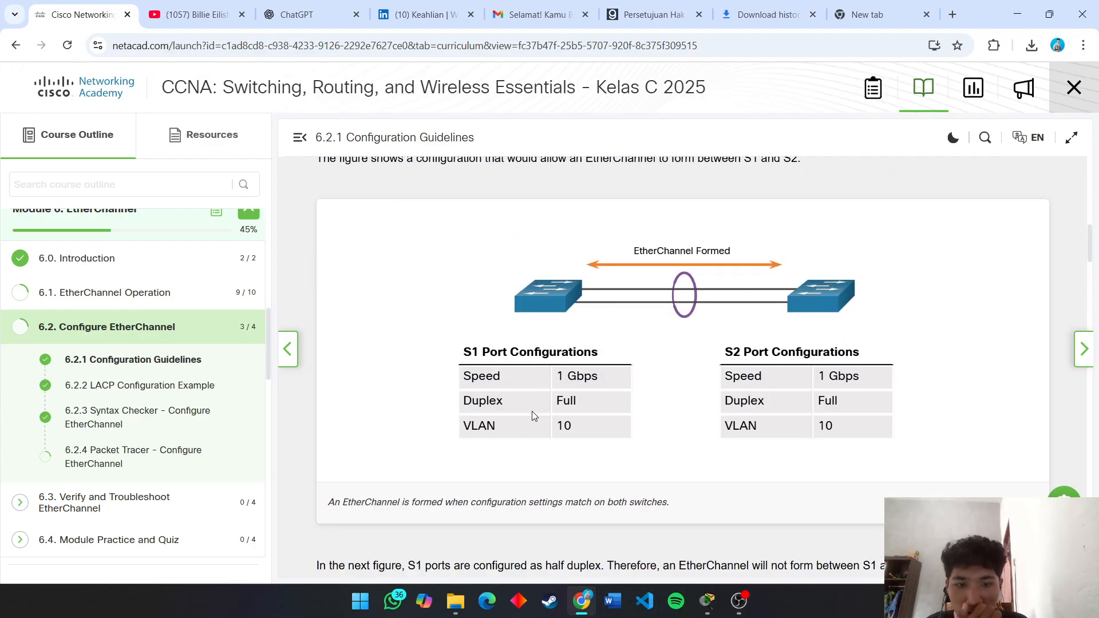
scroll(531, 415, "down", 10)
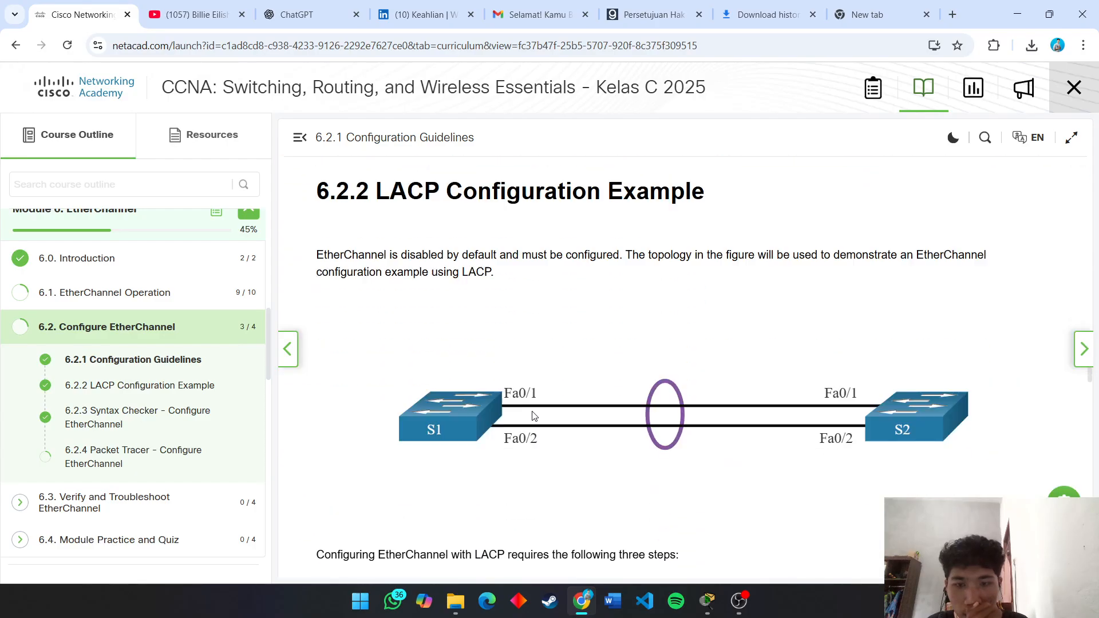
scroll(533, 412, "up", 2)
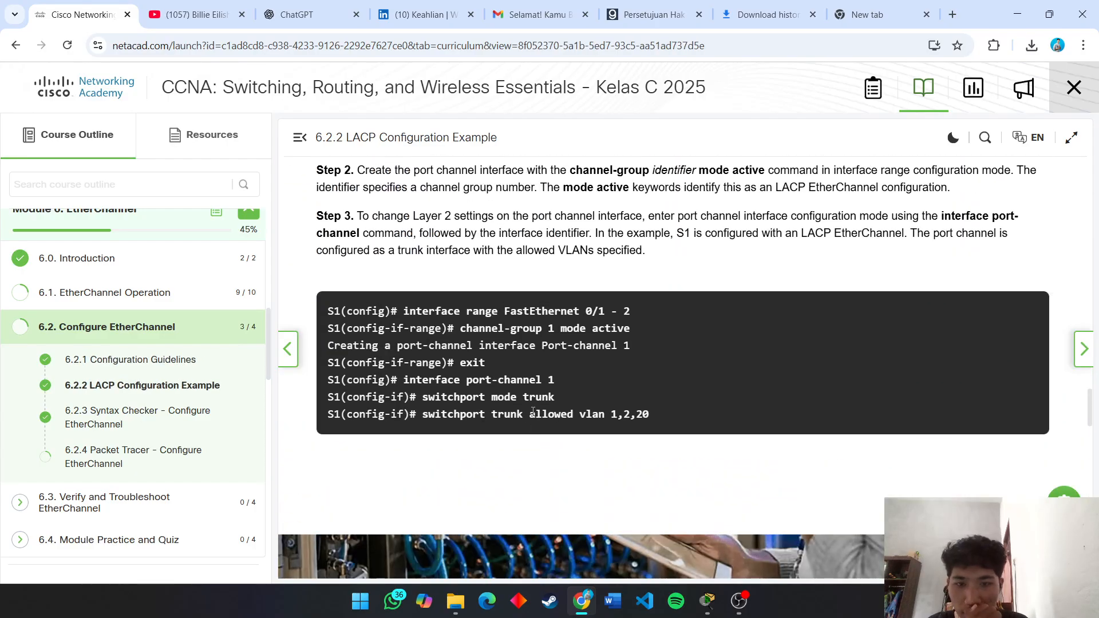
scroll(532, 411, "up", 1)
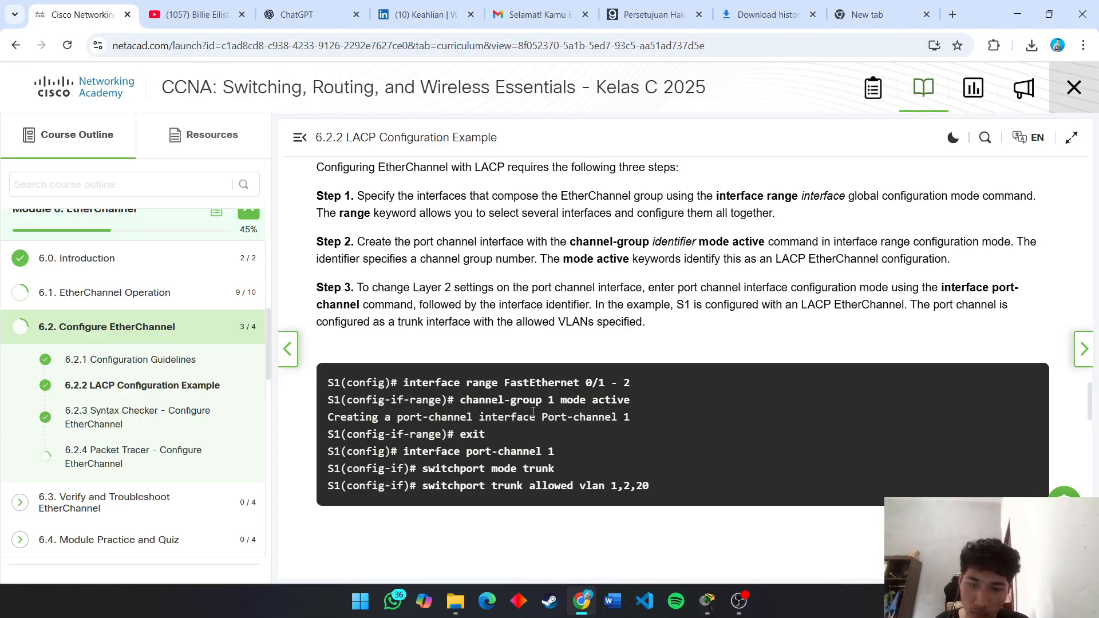
Step: Examine the commands in the 6.2.2 LACP example, from channel-group 1 mode active to interface port-channel 1, and the accompanying steps
left_click_drag(460, 400, 640, 401)
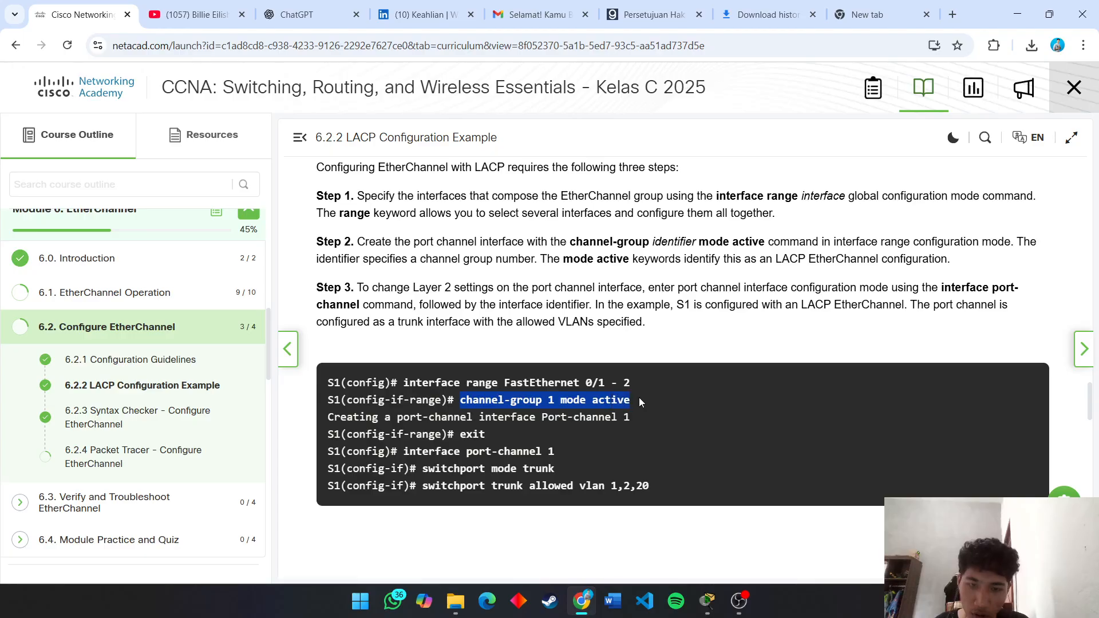
left_click_drag(385, 417, 585, 417)
left_click_drag(457, 434, 494, 435)
left_click_drag(391, 451, 517, 451)
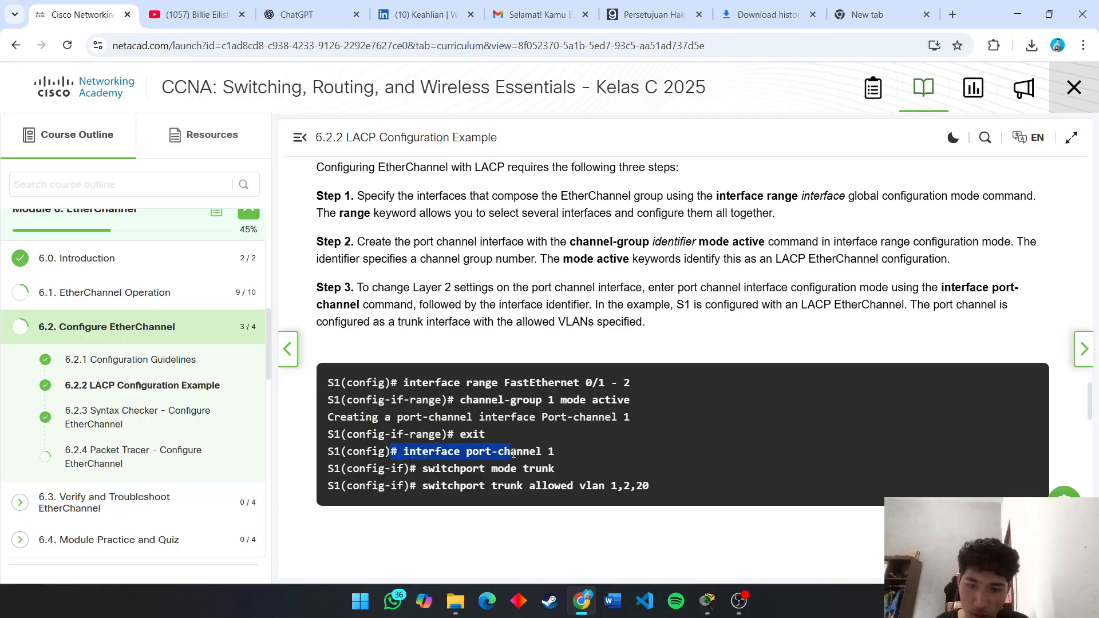
scroll(473, 359, "down", 3)
left_click_drag(694, 351, 353, 256)
scroll(656, 348, "up", 1)
scroll(655, 348, "up", 7)
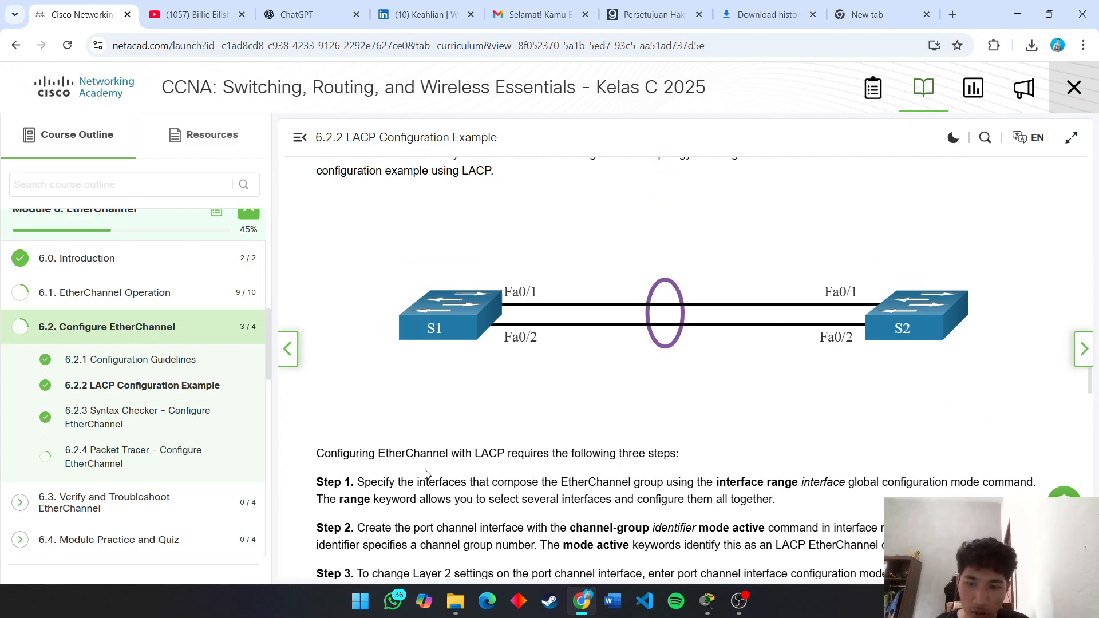
left_click_drag(440, 453, 639, 454)
left_click(697, 467)
Step: Look through 6.2.1 to 6.2.3 again for guidance on configuring EtherChannel, ending at the LACP example commands
scroll(575, 467, "up", 10)
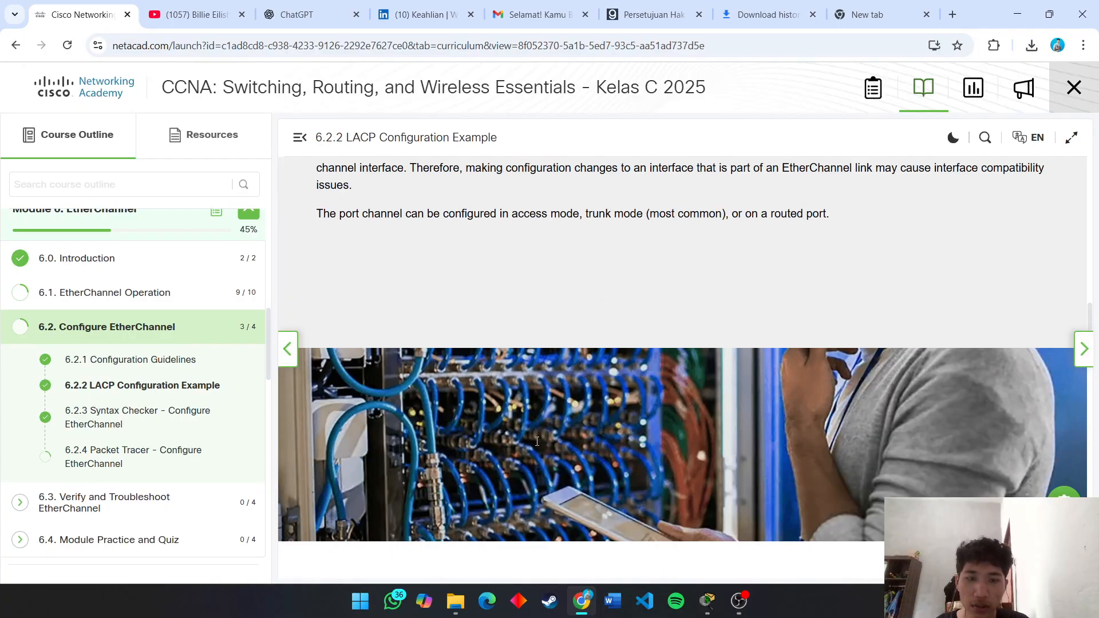
scroll(537, 441, "up", 17)
scroll(538, 446, "down", 14)
scroll(537, 446, "down", 20)
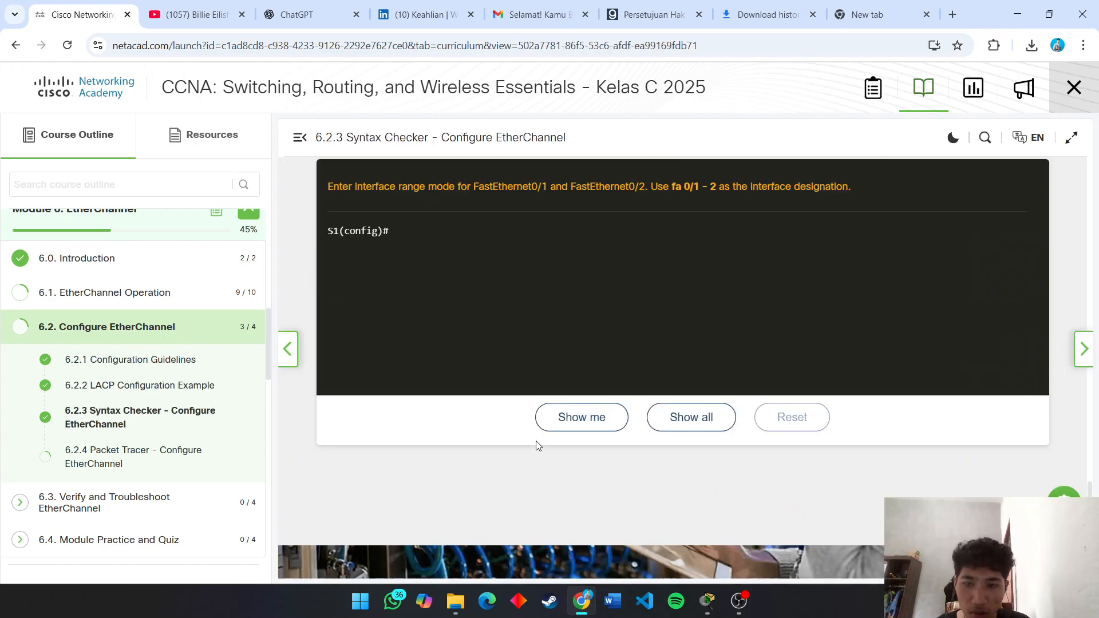
scroll(536, 446, "down", 10)
scroll(537, 446, "up", 14)
scroll(537, 446, "up", 20)
scroll(541, 441, "up", 15)
scroll(541, 441, "down", 4)
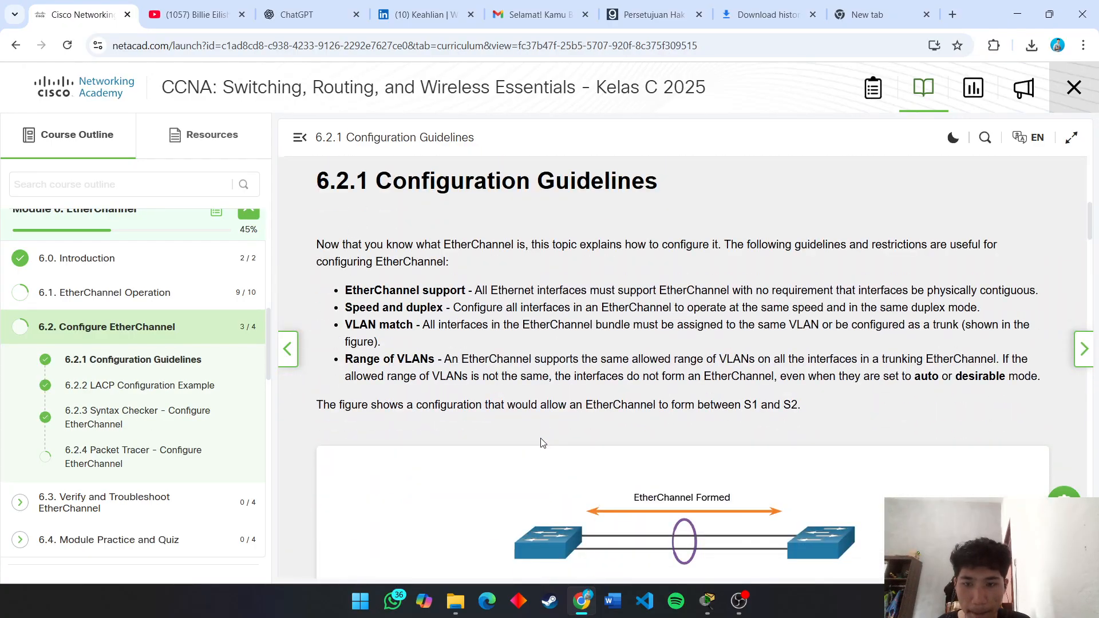
scroll(541, 443, "up", 6)
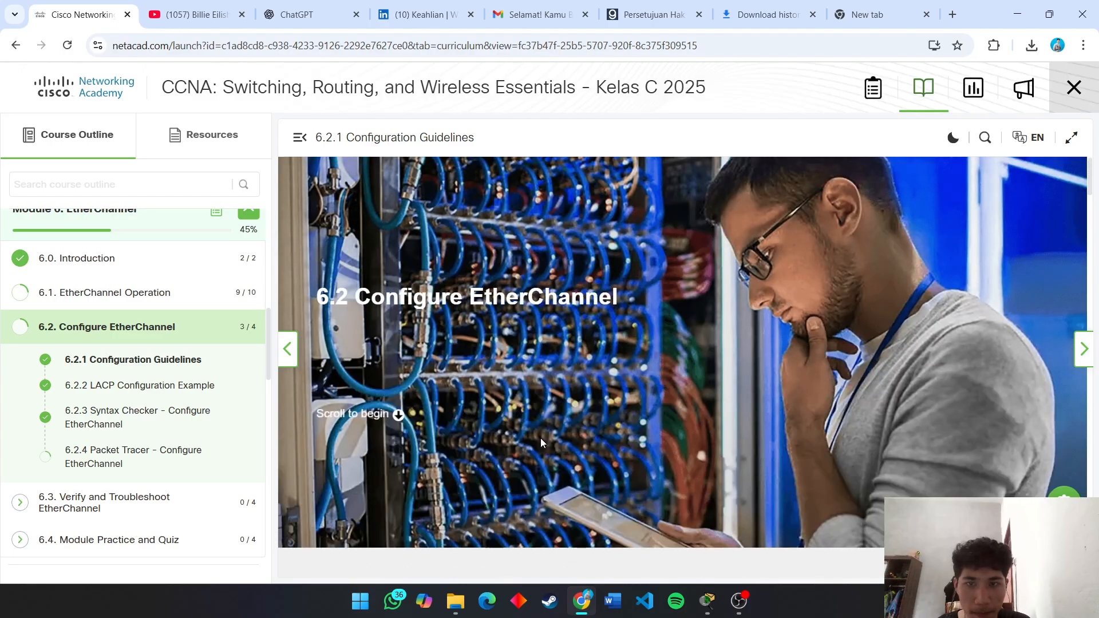
scroll(541, 443, "down", 14)
scroll(541, 438, "down", 12)
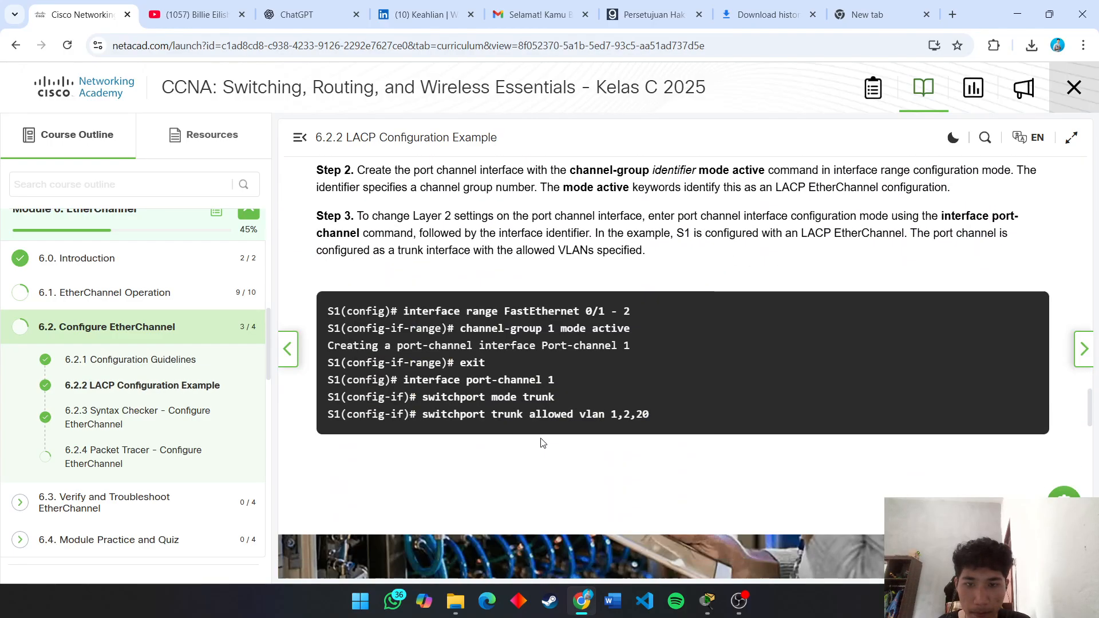
scroll(540, 437, "up", 5)
Step: Switch back to Packet Tracer, reopen the S1 command line and leave the F0/21 interface configuration with ex
key("alt+Tab")
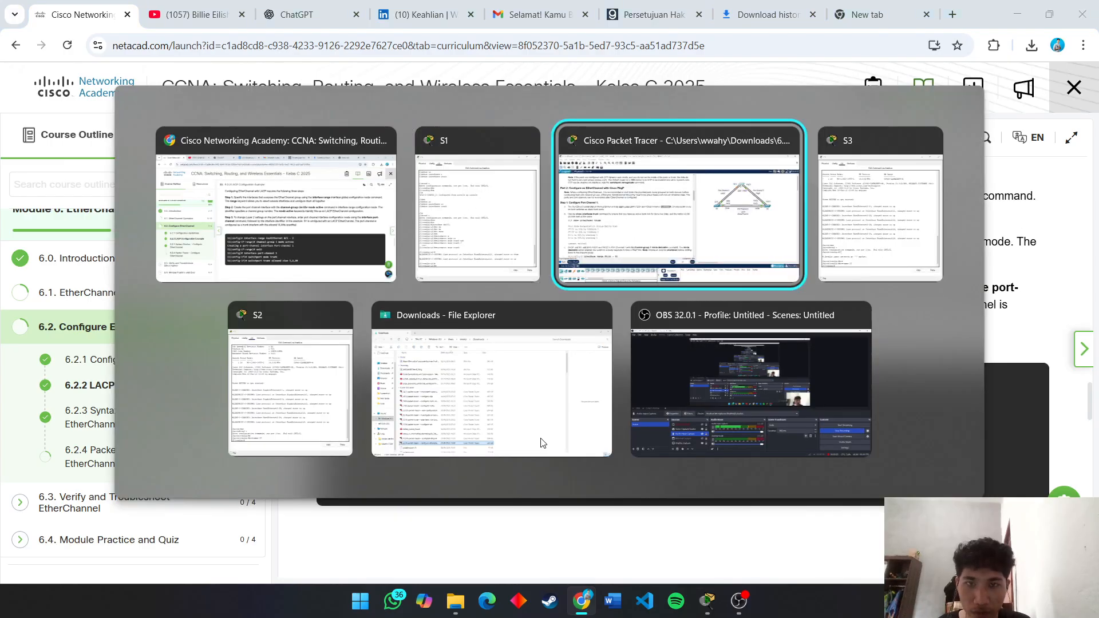
key("alt+Tab")
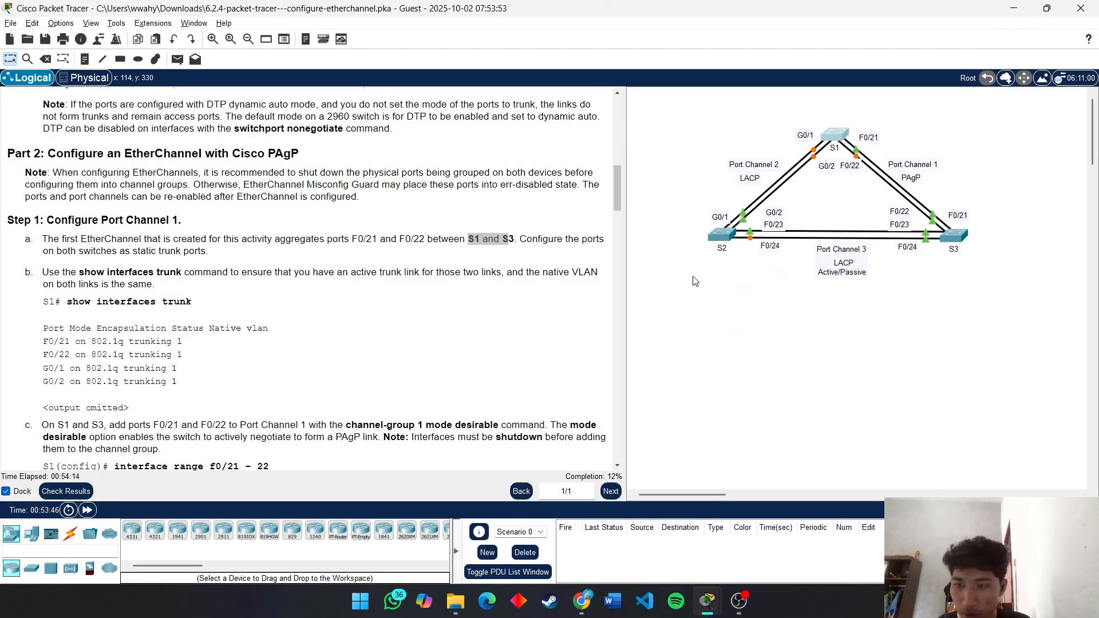
left_click(836, 136)
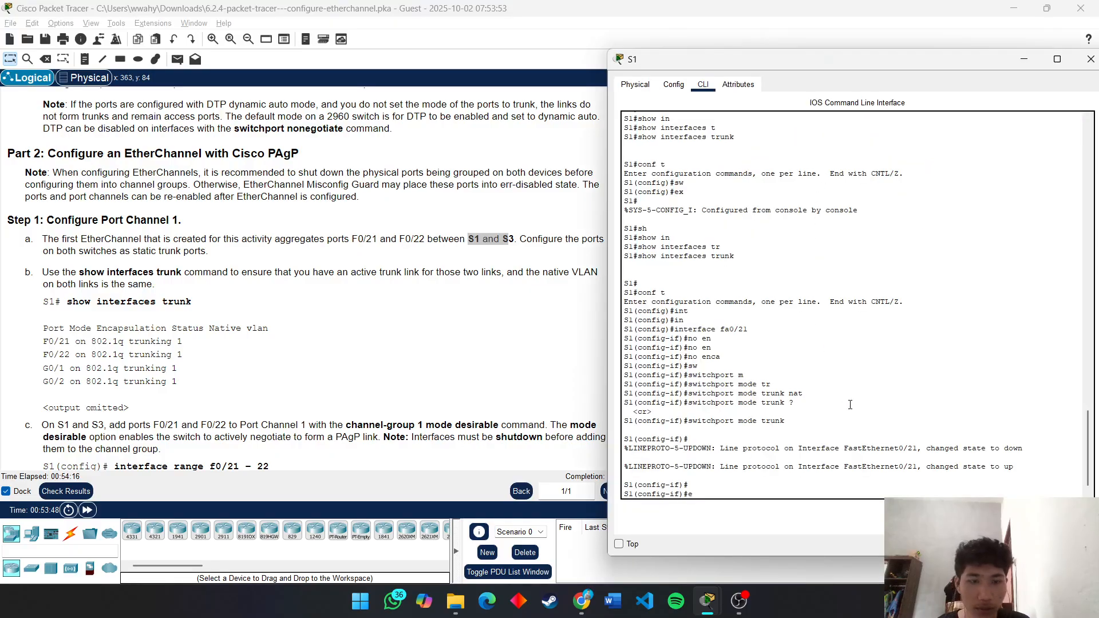
type("x")
key("Return")
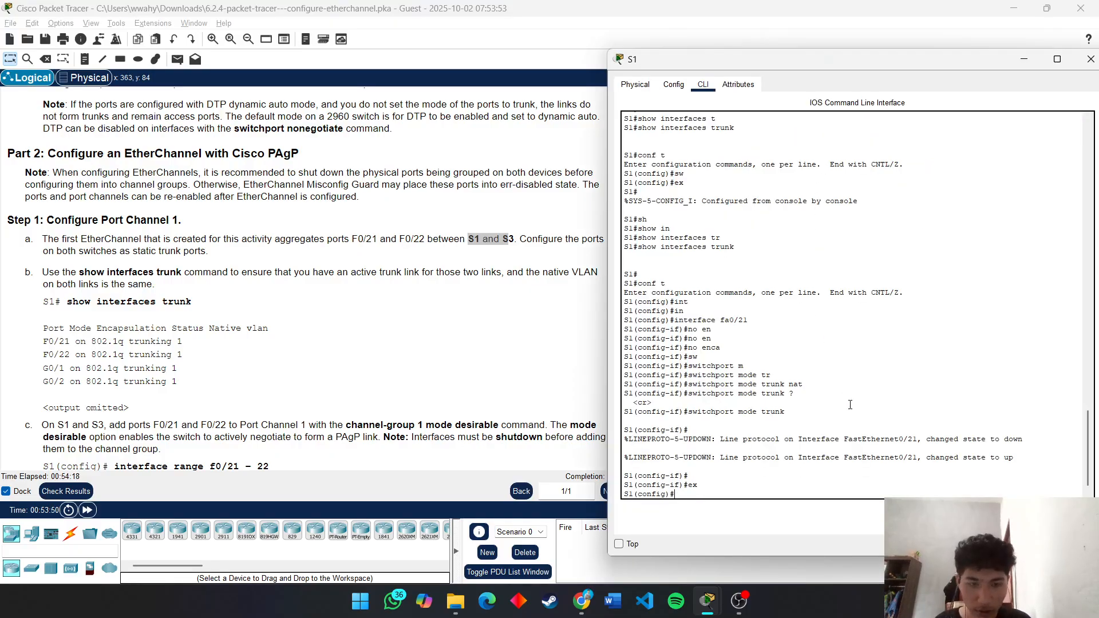
Step: Open interface fa0/22 on S1 and make it a static trunk port with switchport mode trunk
type("int")
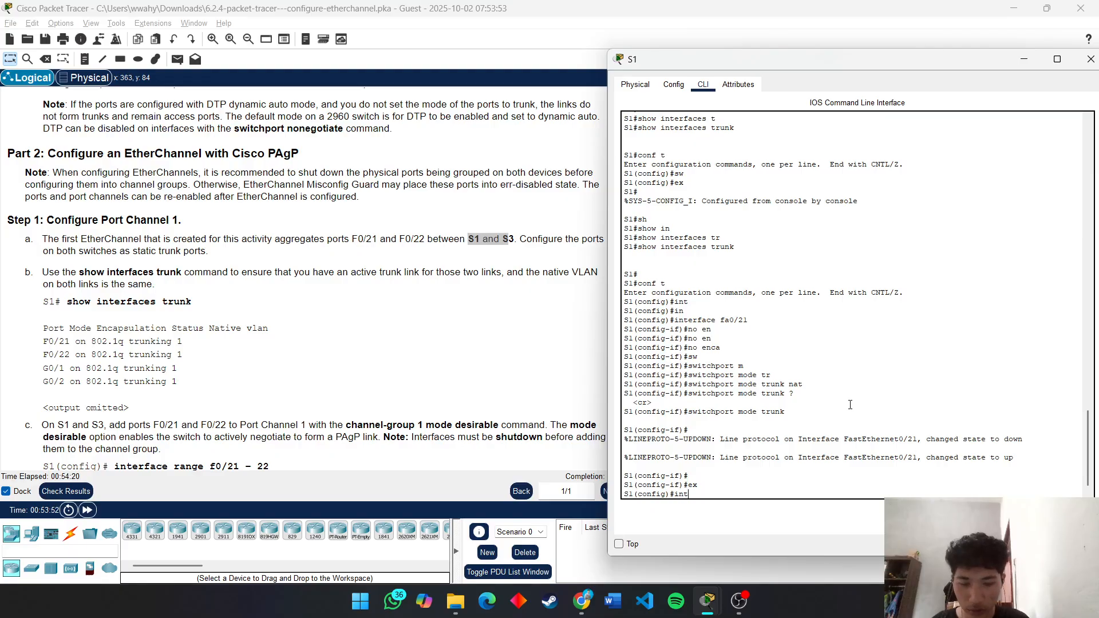
type(" fa0/22")
key("Return")
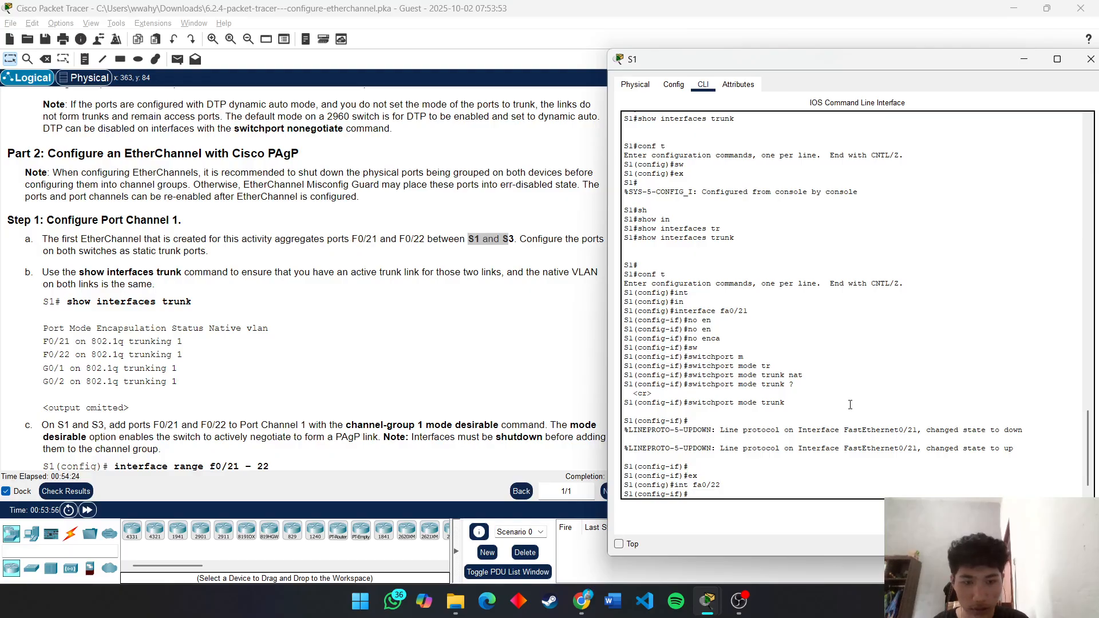
type("switchport m")
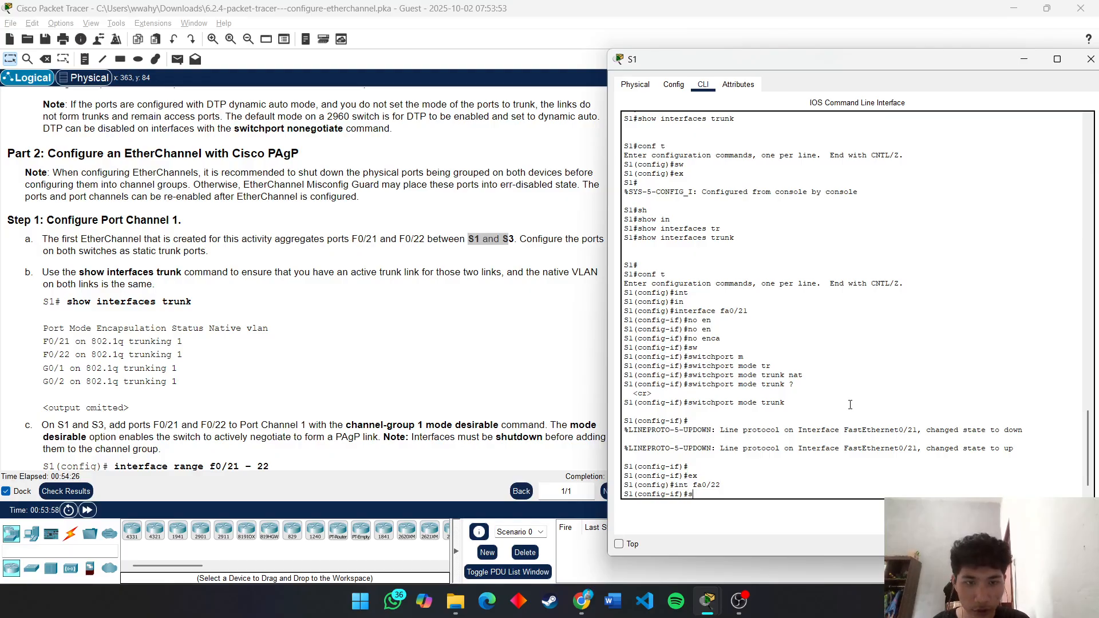
key("Tab")
type("m")
key("Tab")
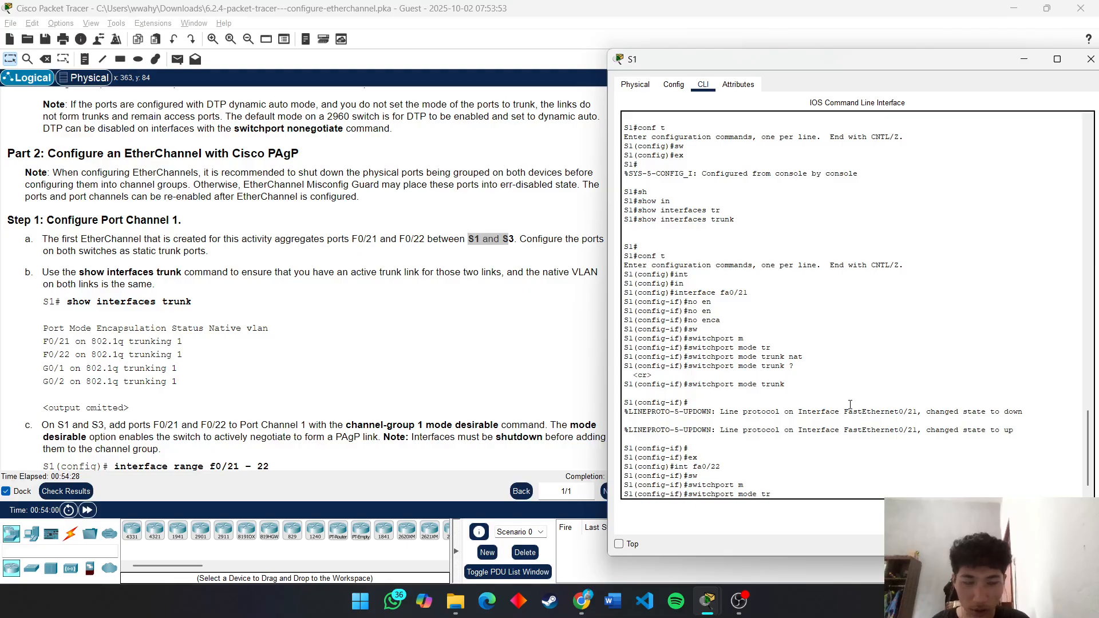
type("tr")
key("Tab")
key("Return")
key("Return")
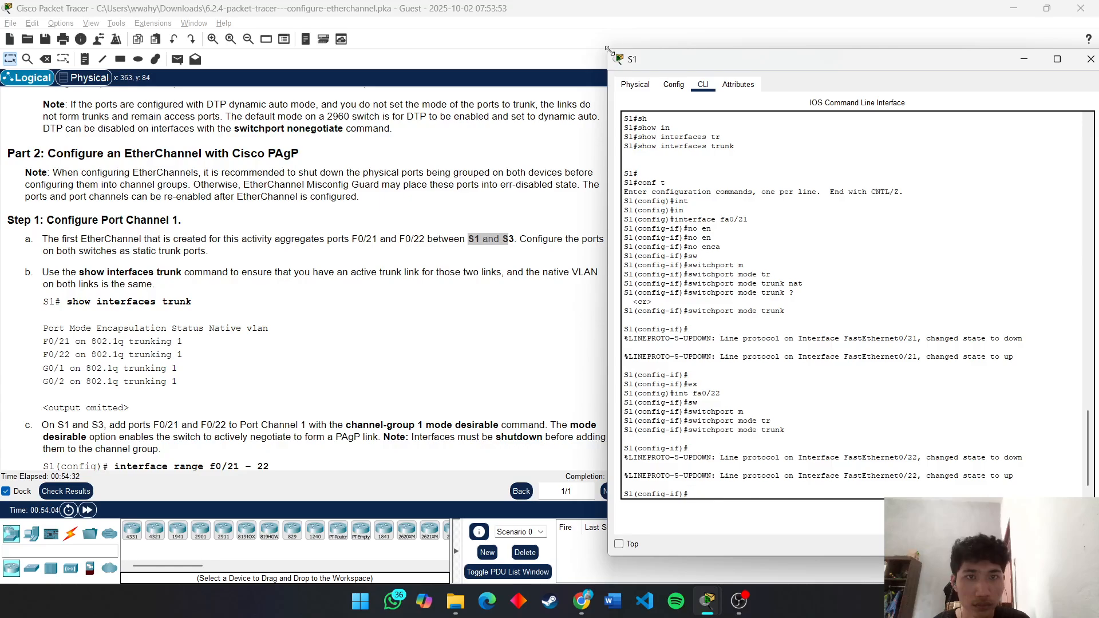
Step: Shrink and reposition the S1 window beside the instructions, and leave the F0/22 interface configuration with ex
left_click_drag(609, 50, 675, 99)
left_click_drag(785, 113, 766, 82)
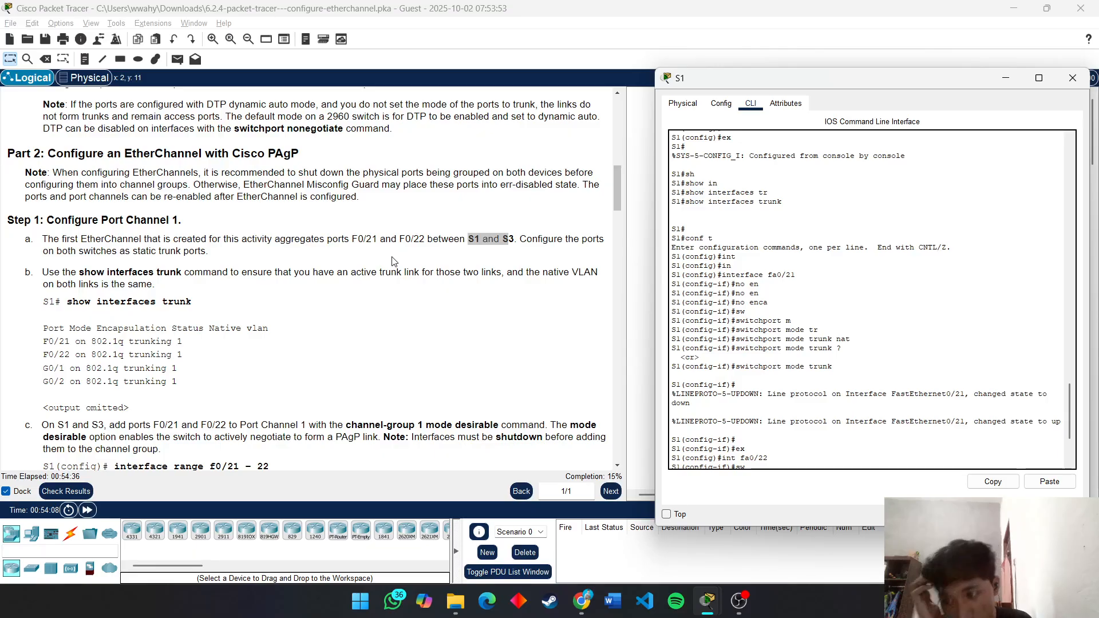
left_click(801, 446)
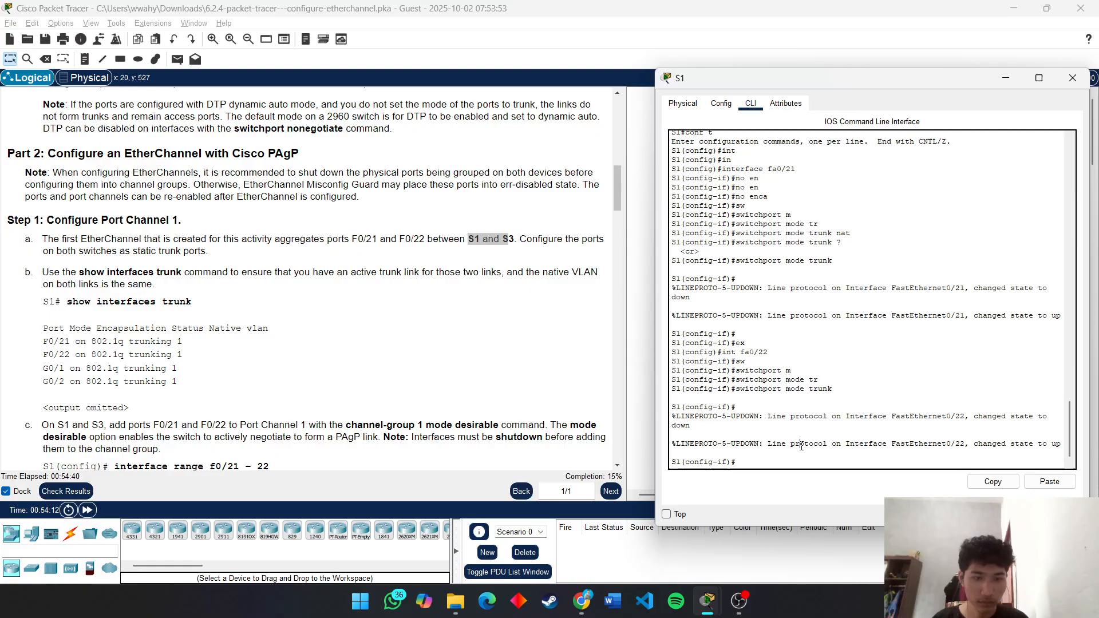
type("ex")
key("Return")
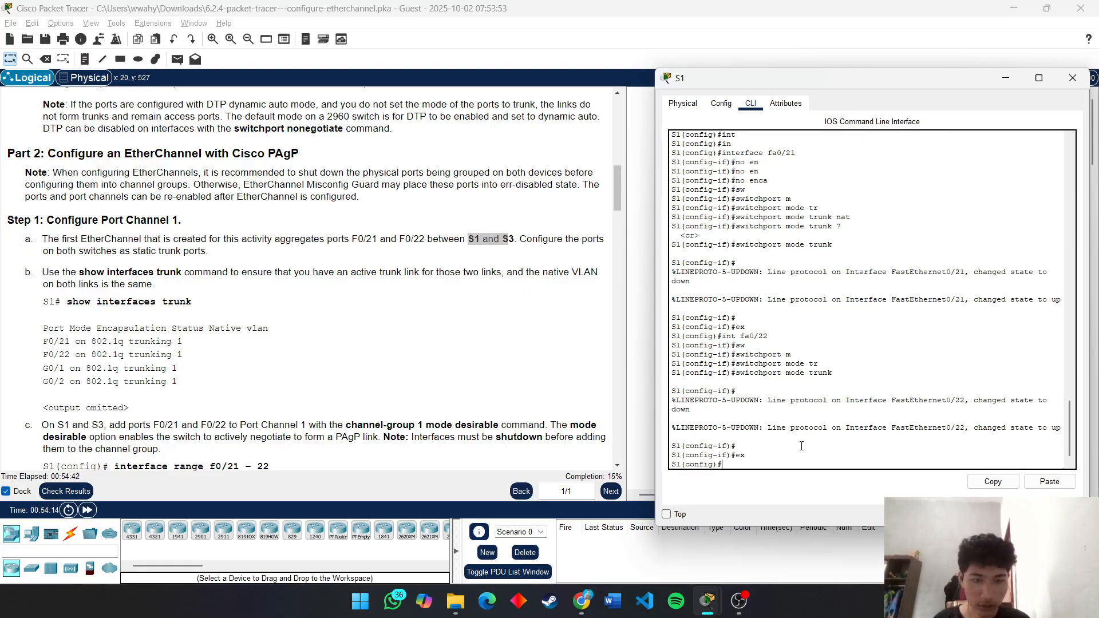
Step: Open interface g0/1 on S1, make it a static trunk with switchport mode trunk and leave its configuration with ex
type("int g")
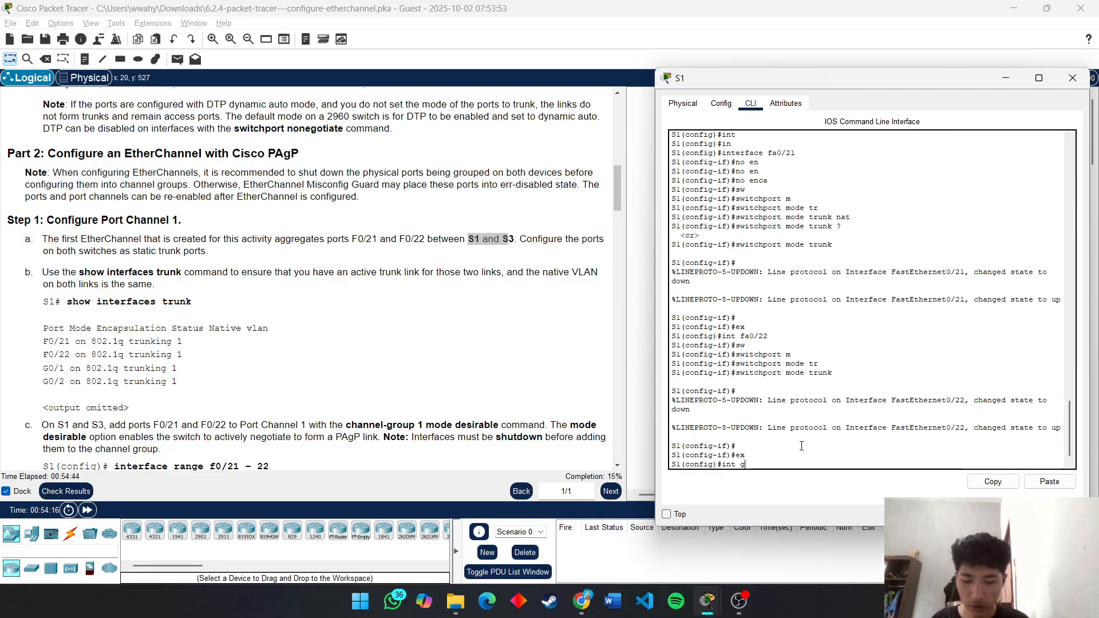
type("0/")
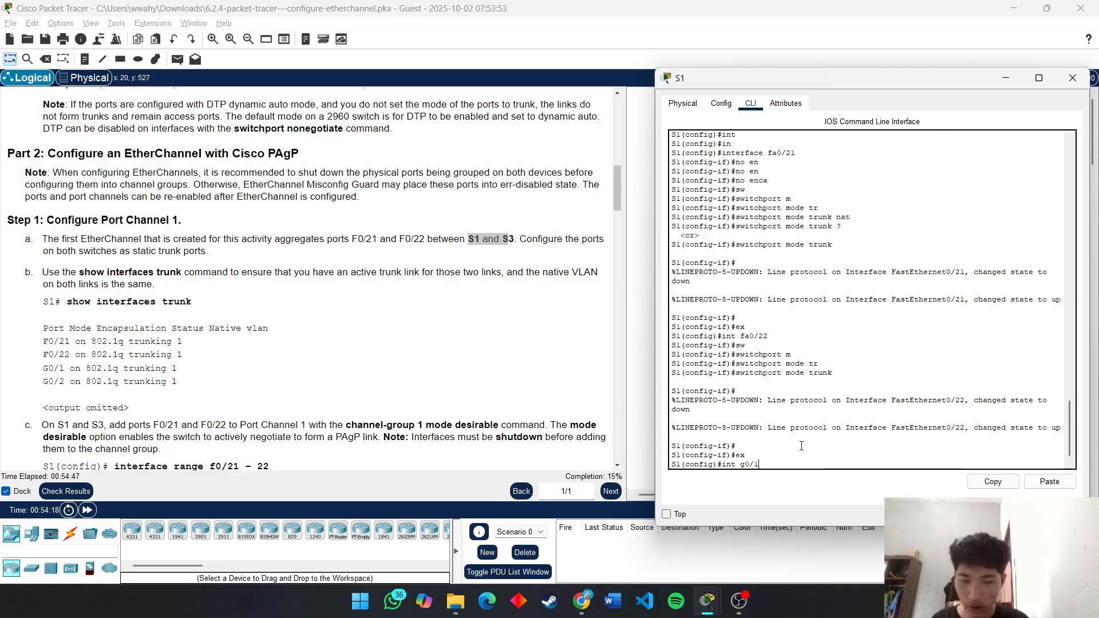
type("1")
key("Return")
type("switchport")
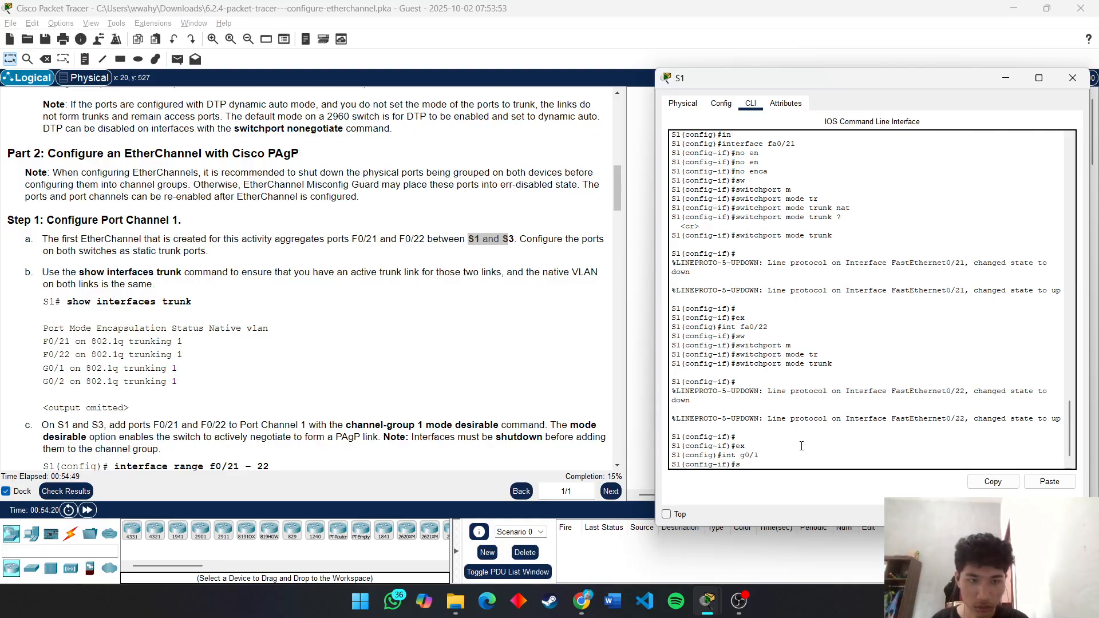
key("Tab")
type("m")
key("Tab")
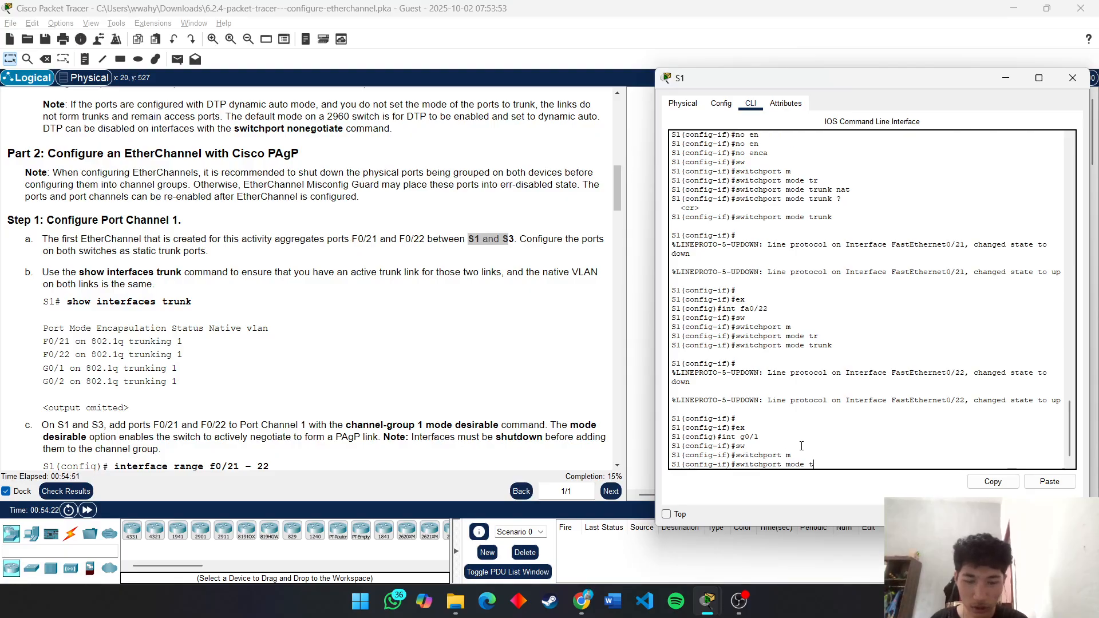
type("t")
key("Tab")
key("Return")
type("ex")
key("Return")
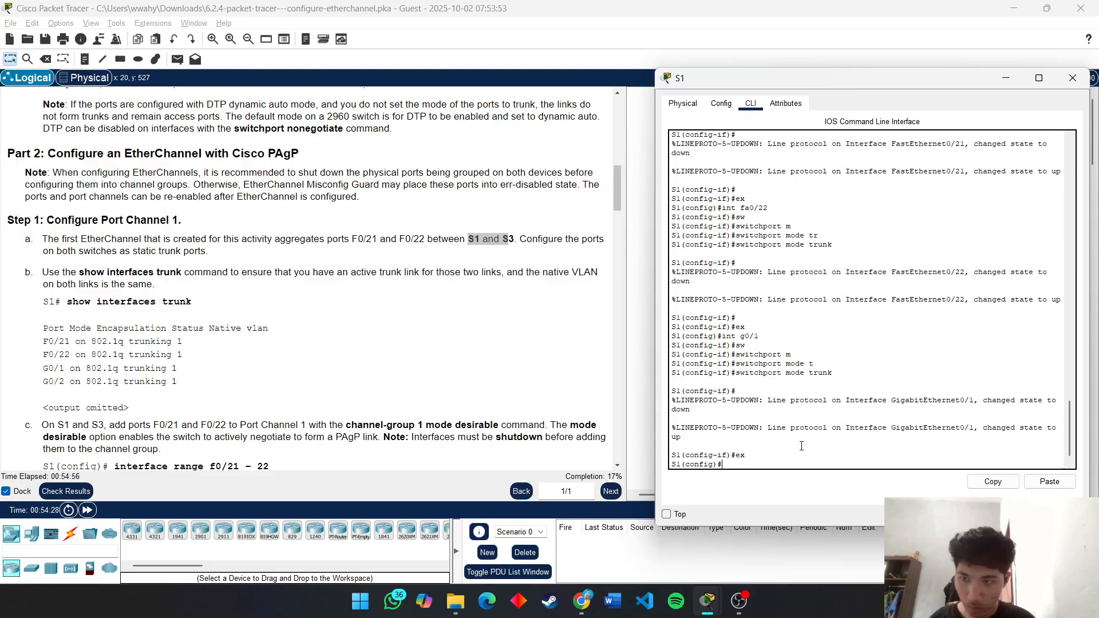
Step: Open interface g0/2 on S1, make it a static trunk with switchport mode trunk and leave its configuration with ex
type("int g0/")
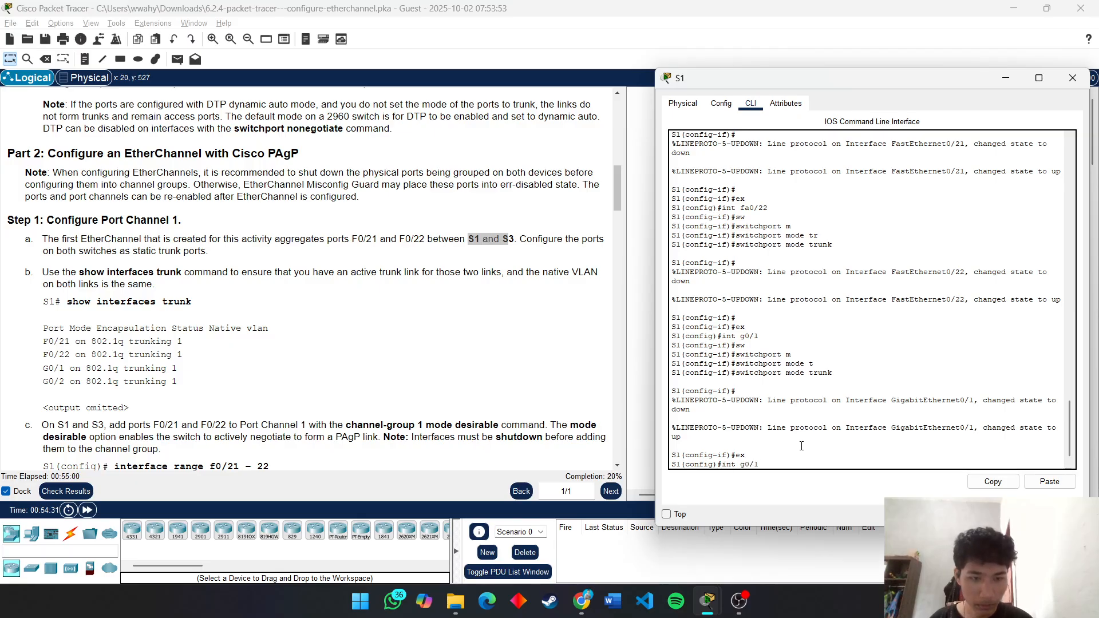
type("2")
key("Return")
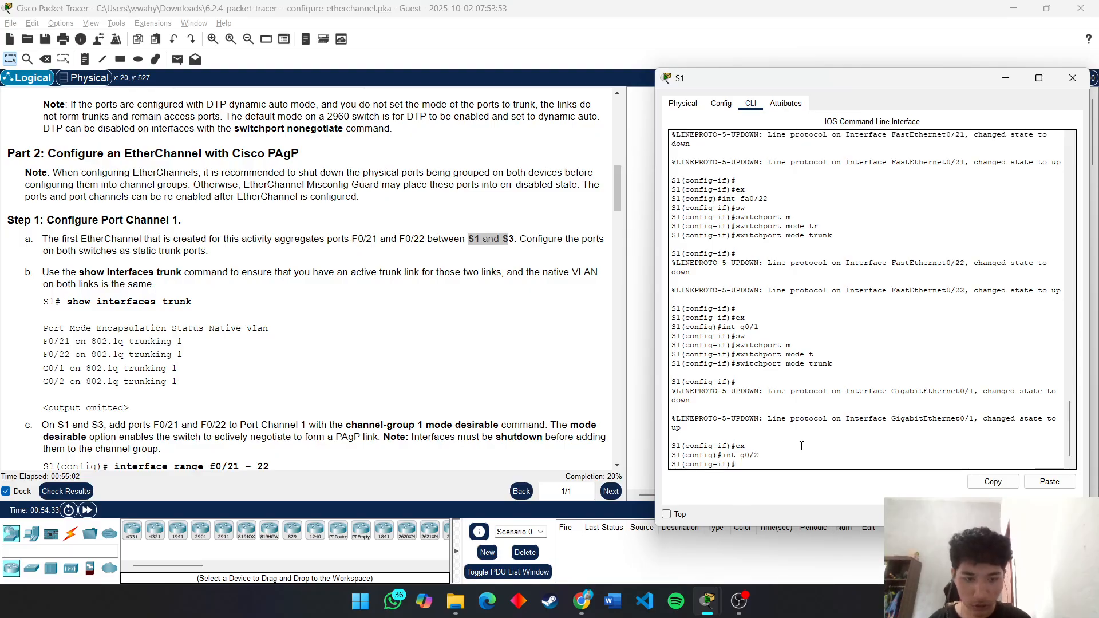
type("sw")
key("Tab")
type("m")
key("Tab")
type("tr")
key("Tab")
key("Return")
key("Return")
key("Return")
key("Return")
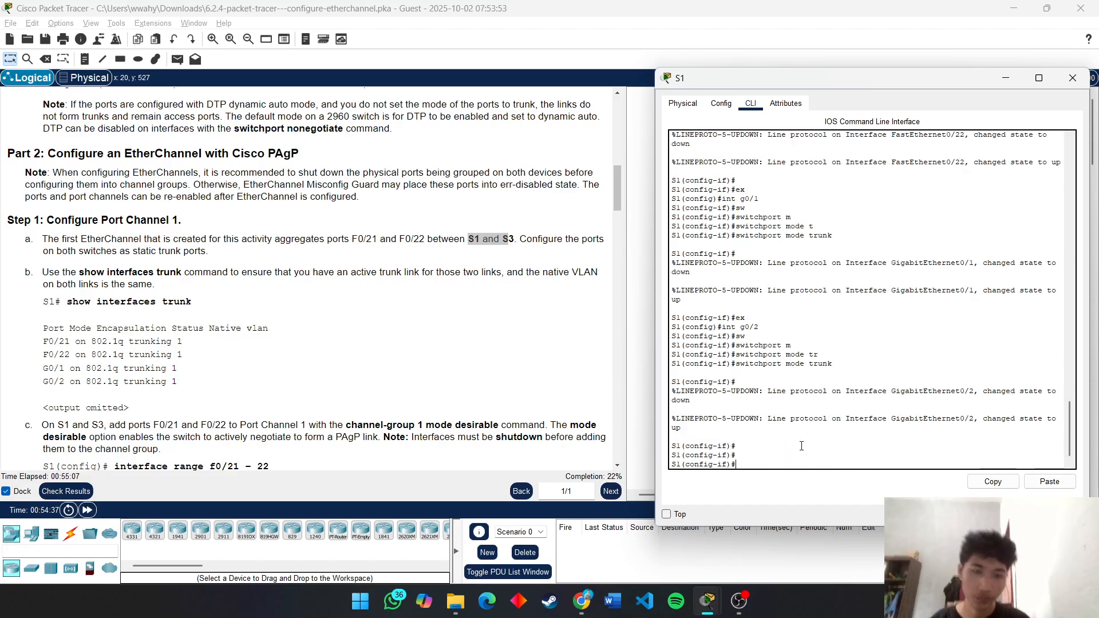
type("ex")
key("Return")
key("Return")
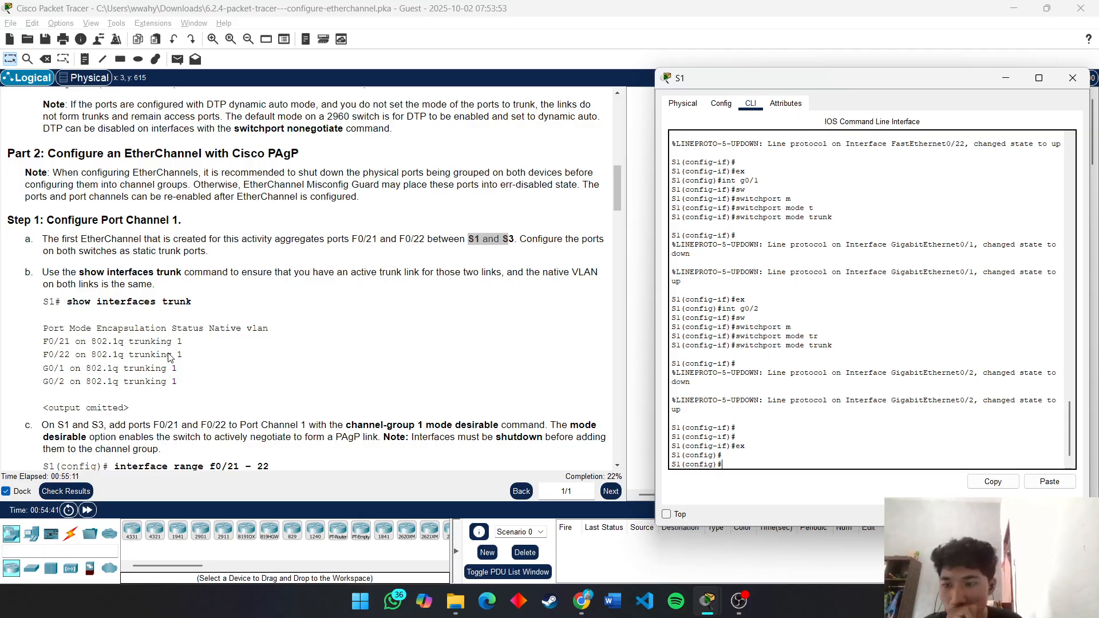
Step: Leave configuration mode on S1 with end, run show interfaces trunk and check the mode, status and native VLAN of each port
type("end")
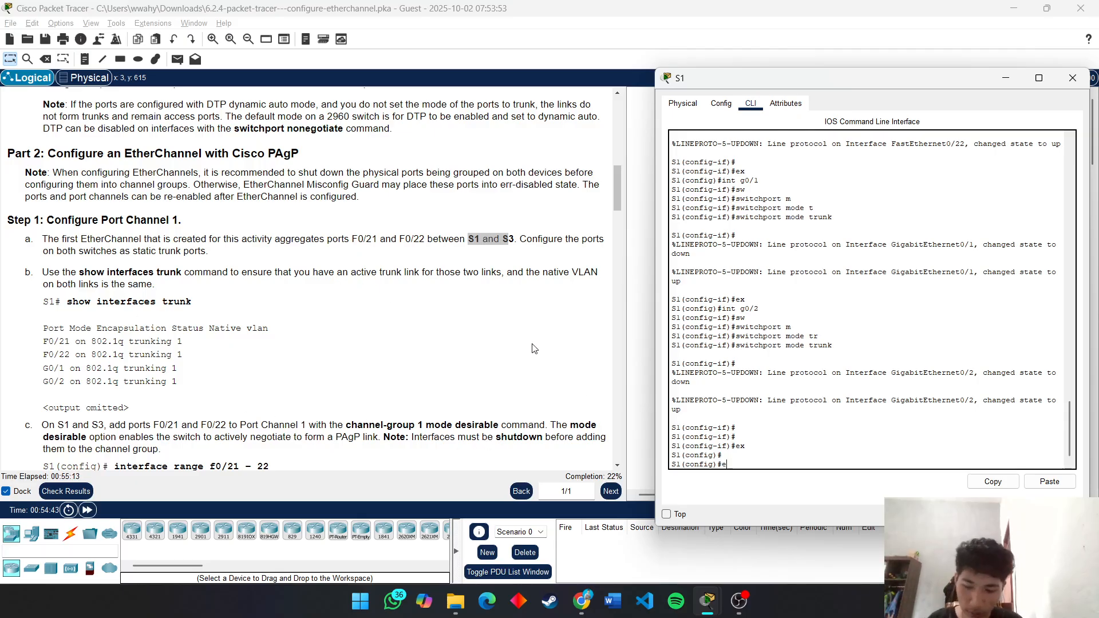
key("Return")
type("show interfaces trunk")
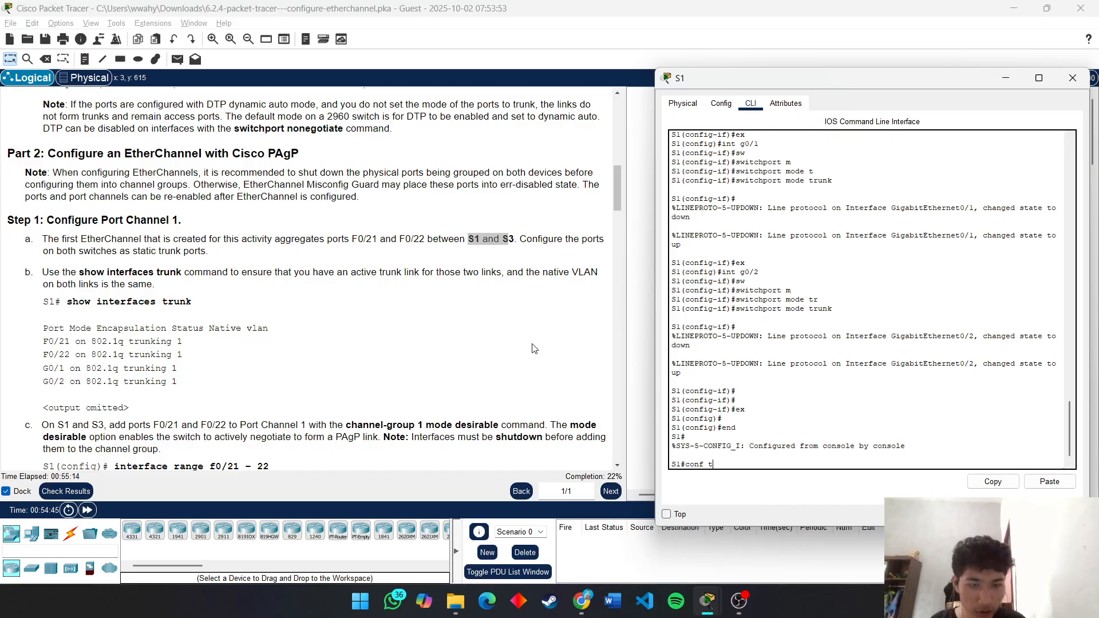
key("Return")
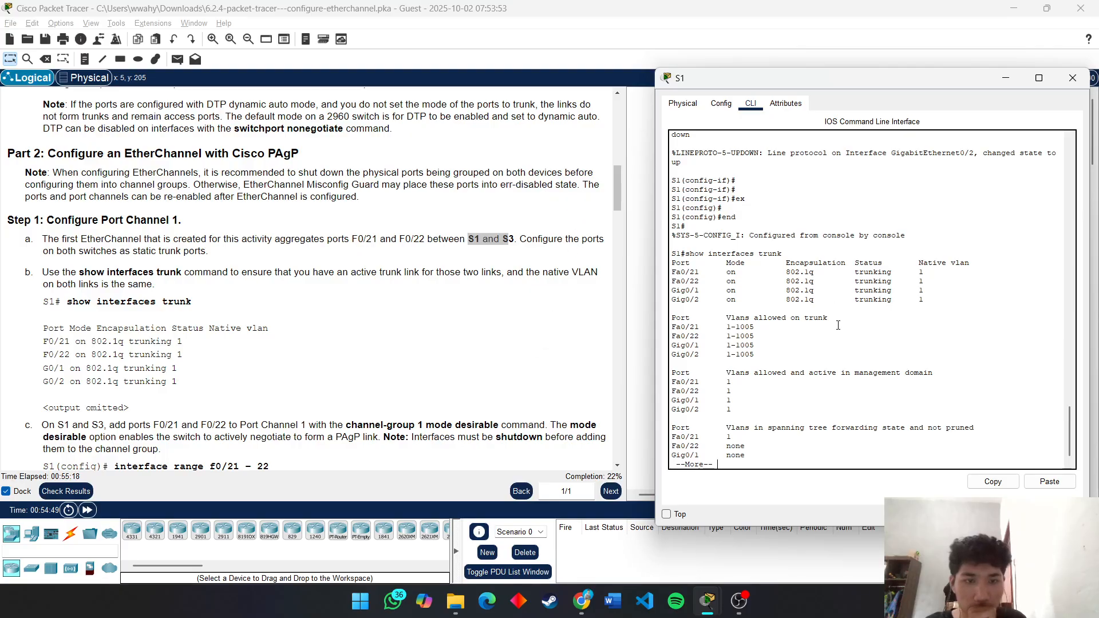
left_click_drag(923, 299, 673, 264)
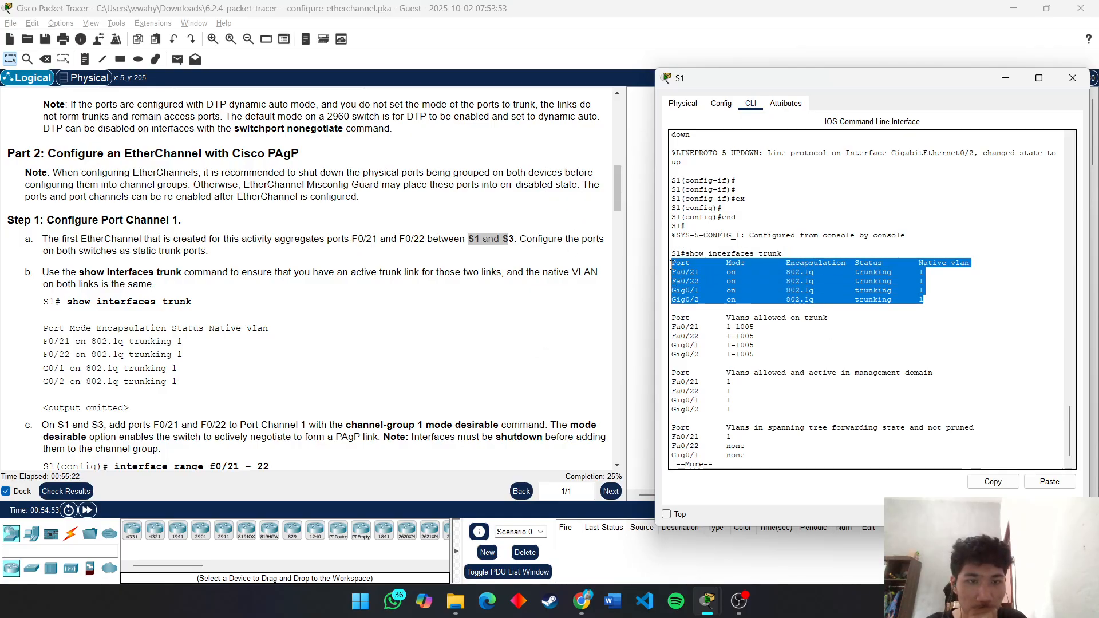
left_click(744, 292)
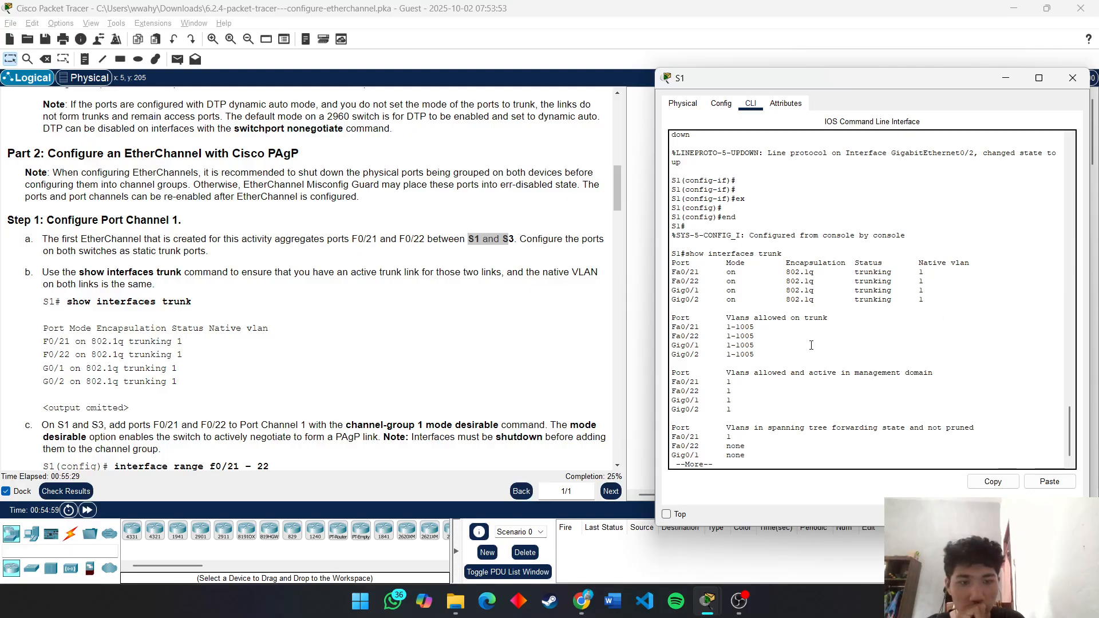
Step: Page through the rest of the trunk output on S1 until the S1# prompt returns
scroll(802, 347, "down", 1)
scroll(250, 375, "down", 3)
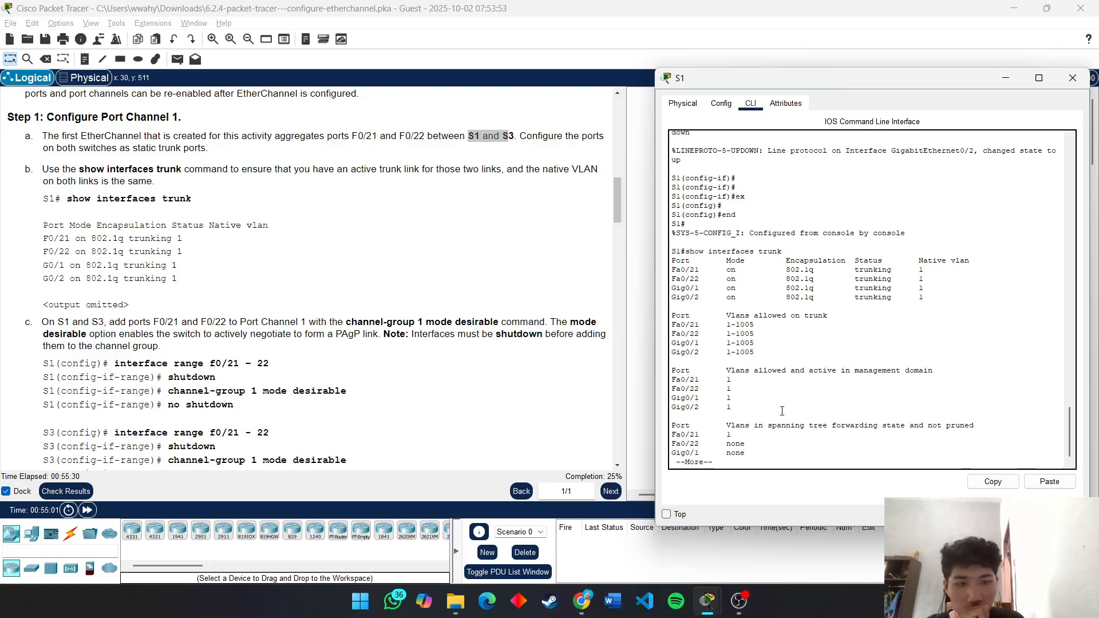
key("Return")
key("Return")
key("Return")
key("Return")
key("Return")
key("Return")
key("Return")
key("Return")
key("Return")
key("Return")
key("Return")
key("Return")
key("Return")
key("Return")
key("Return")
key("Return")
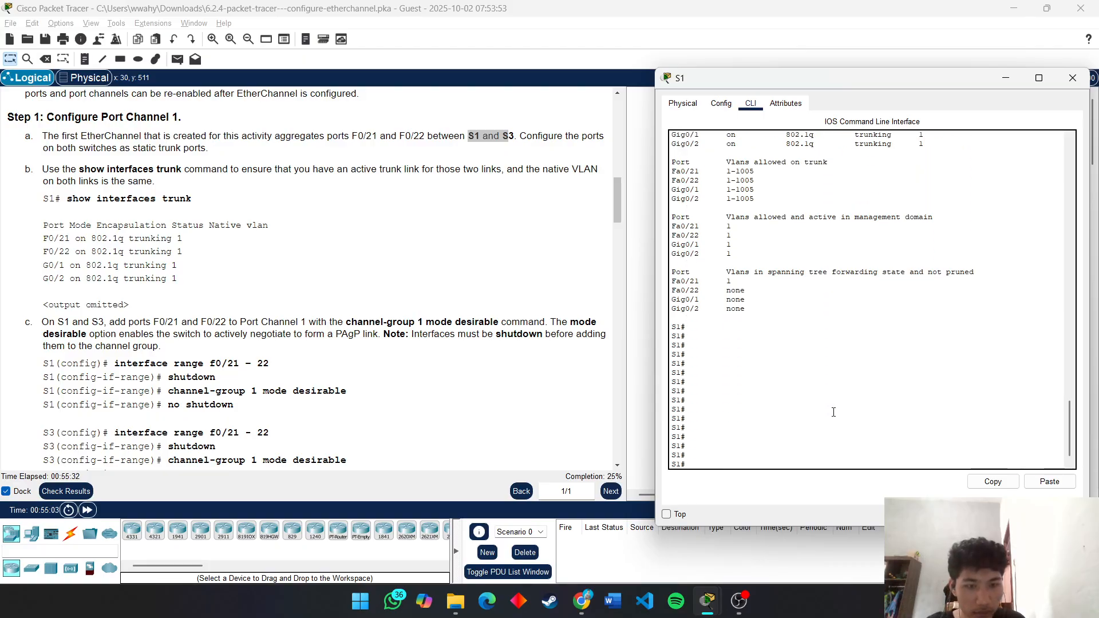
Step: Read step c of the instructions on adding ports F0/21 and F0/22 of S1 and S3 to Port Channel 1
scroll(469, 384, "down", 3)
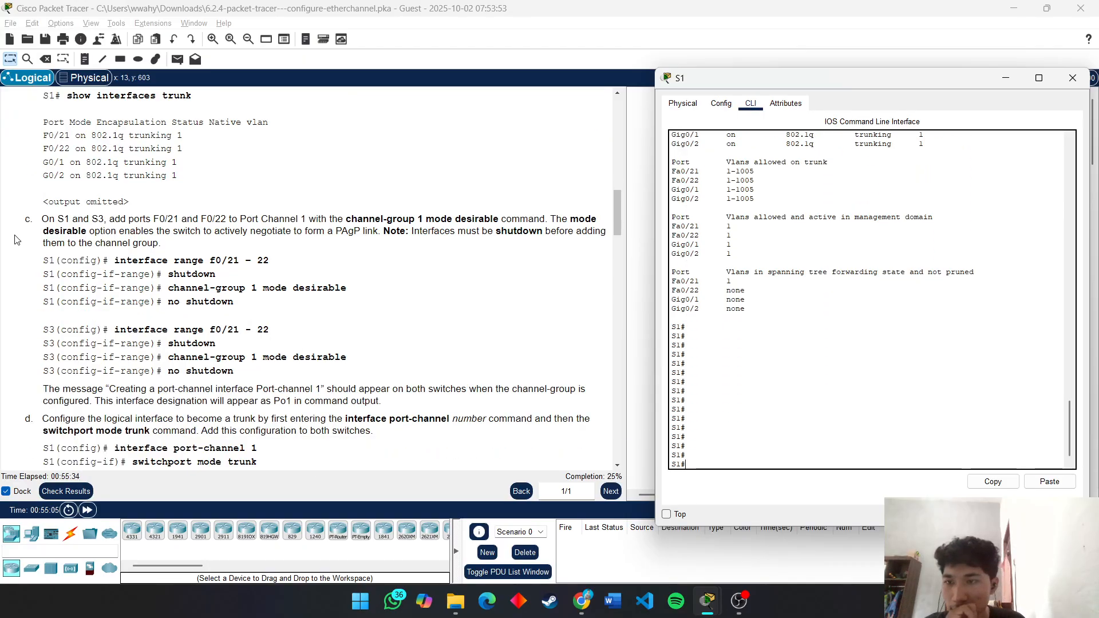
left_click(44, 220)
left_click_drag(45, 220, 108, 220)
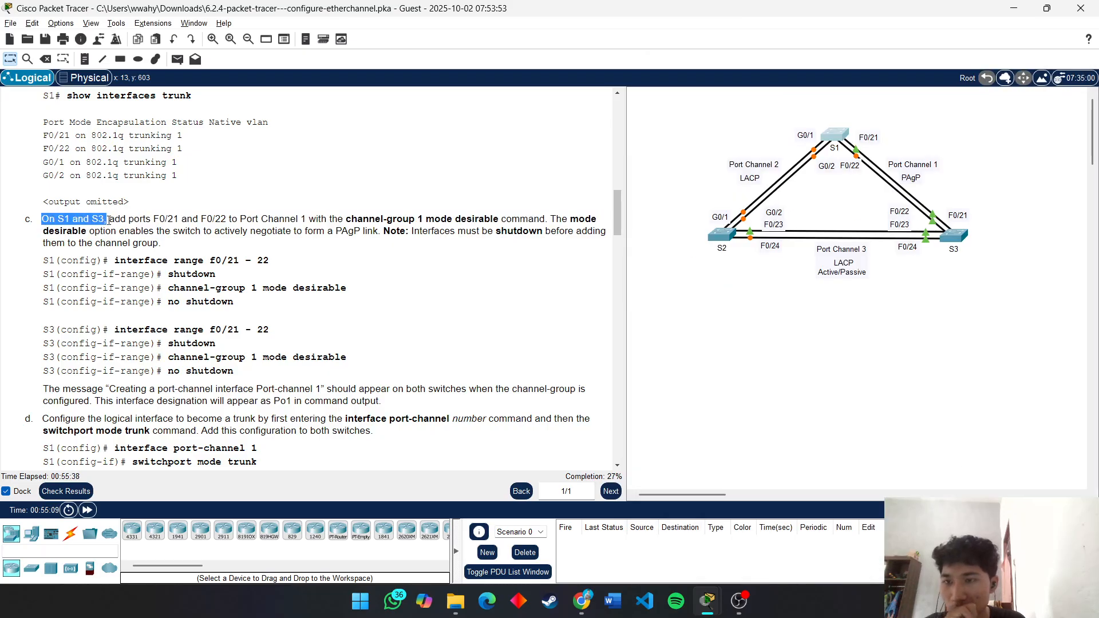
left_click(120, 222)
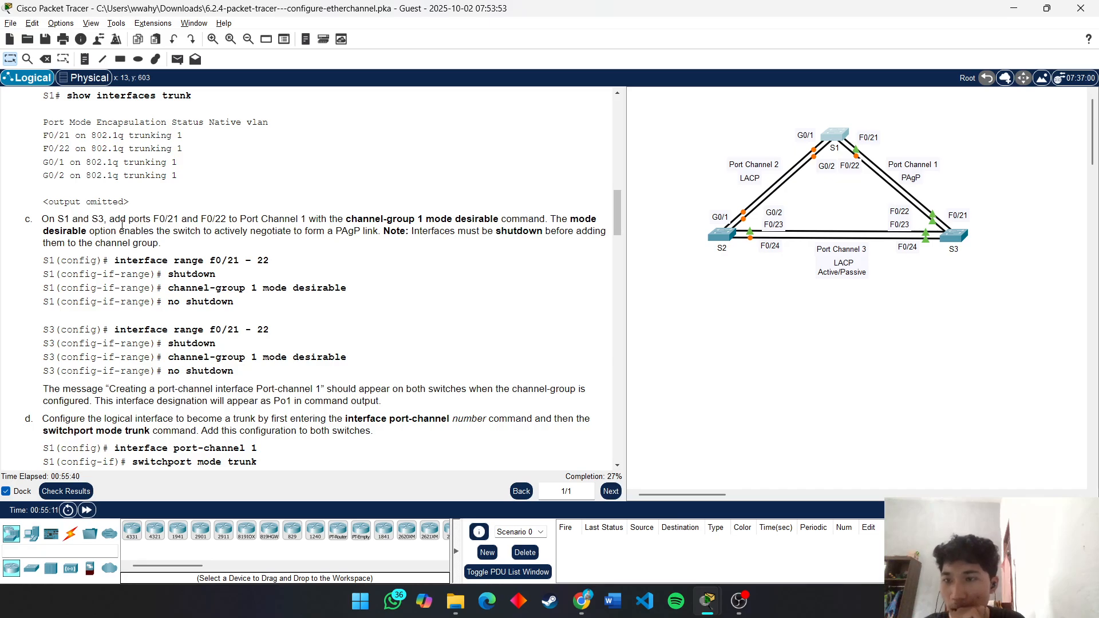
left_click_drag(154, 220, 166, 220)
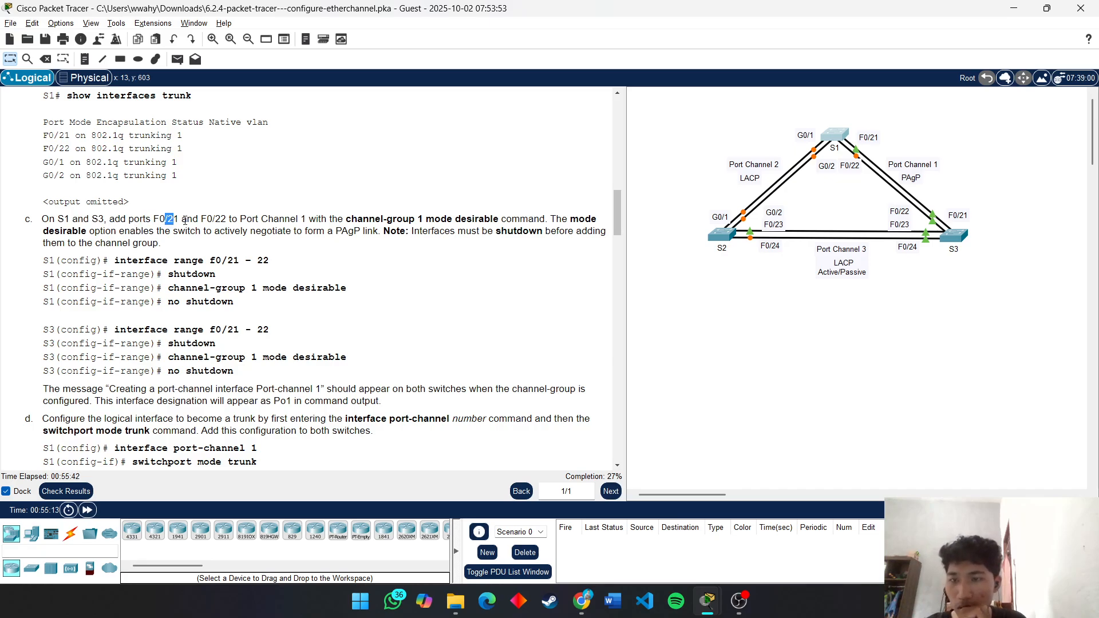
left_click(211, 224)
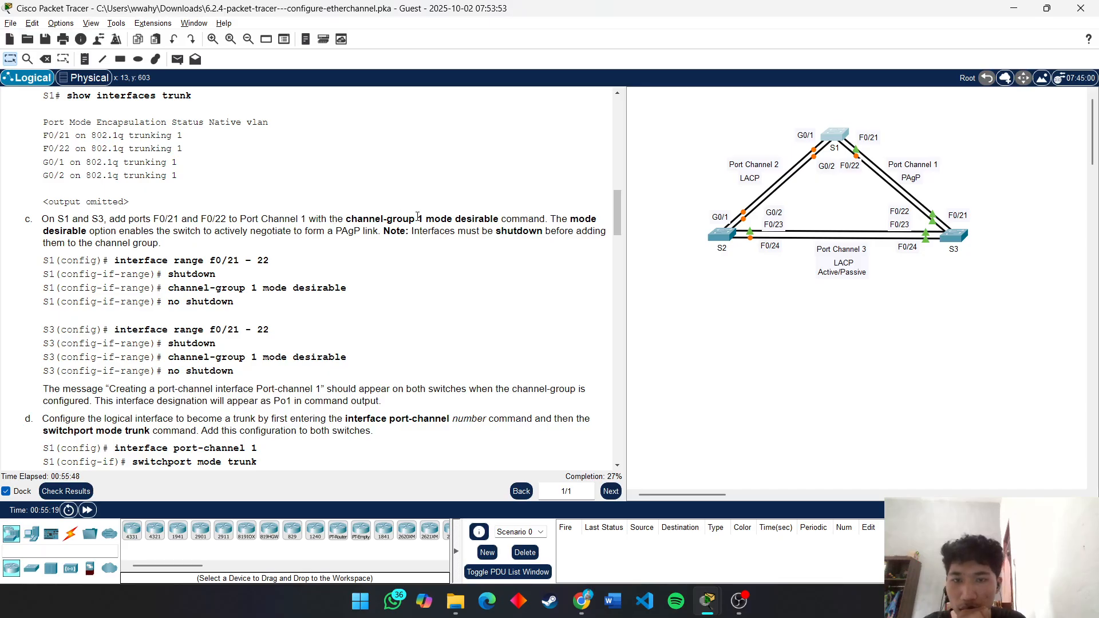
left_click_drag(426, 220, 457, 219)
left_click(462, 218)
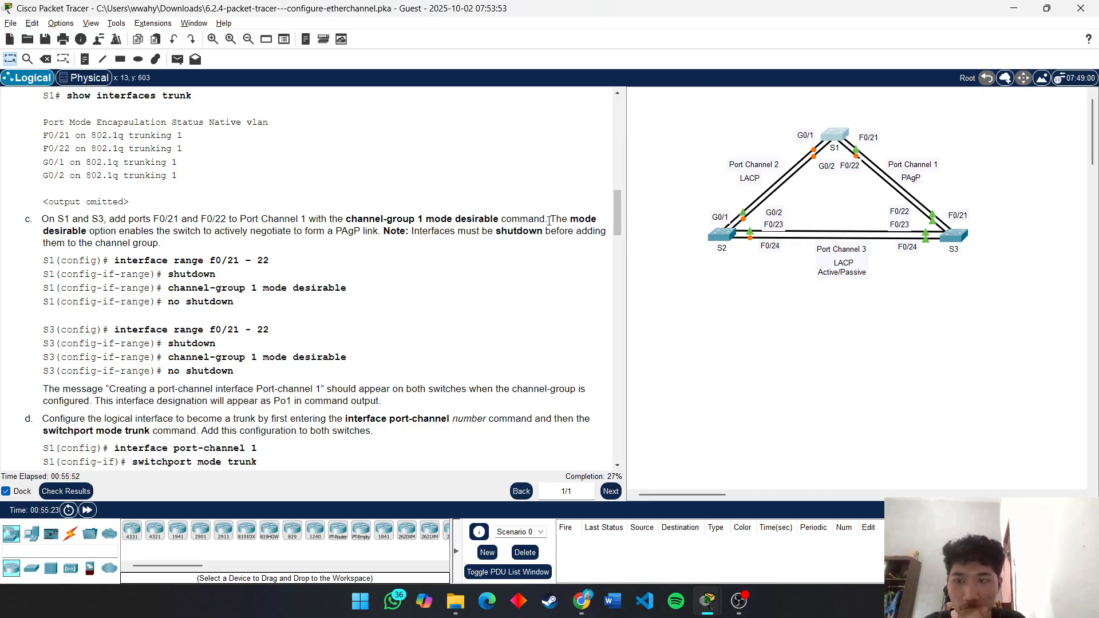
Step: Reopen the S1 command line and enter global configuration mode with conf t
left_click(836, 134)
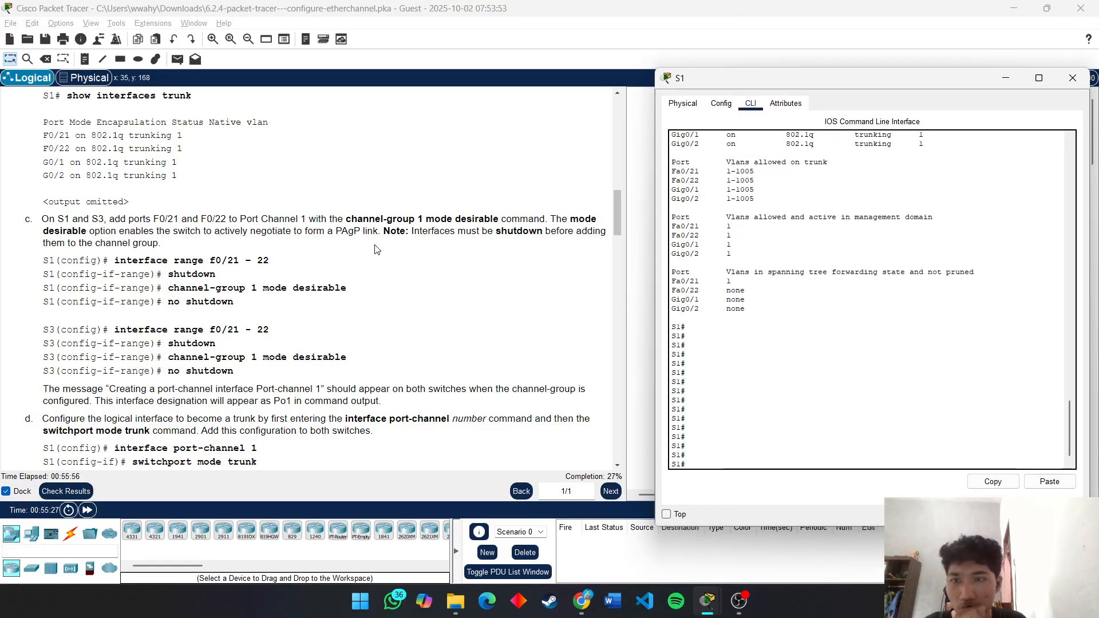
left_click(832, 406)
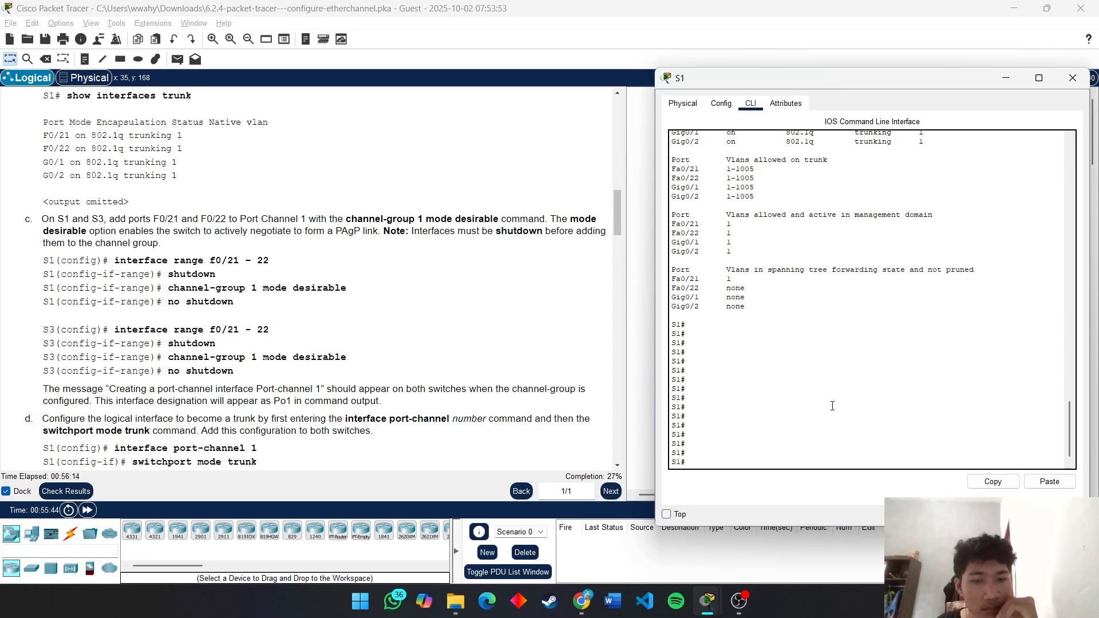
type("nf")
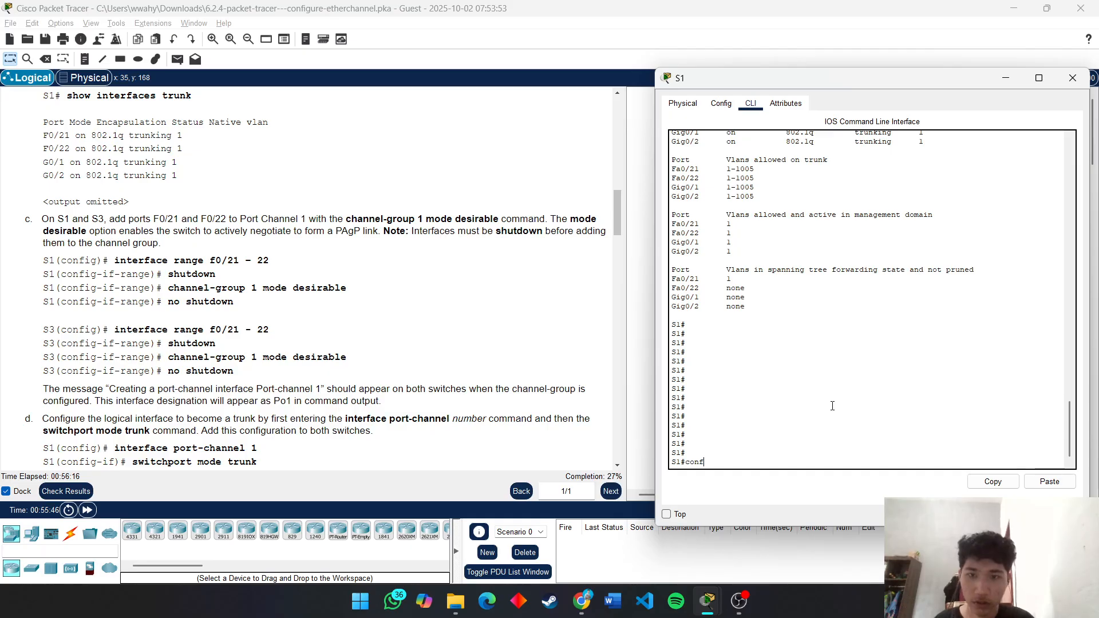
type(" t")
key("Return")
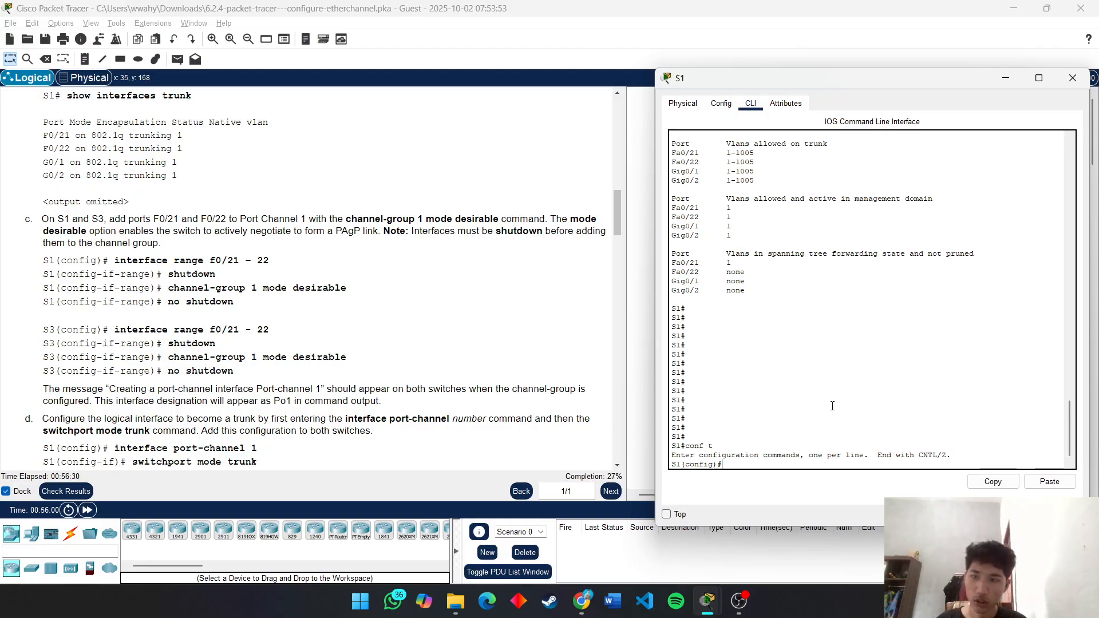
Step: Open the interface range f0/21-22 on S1 and disable both ports with shutdown
type("nt ")
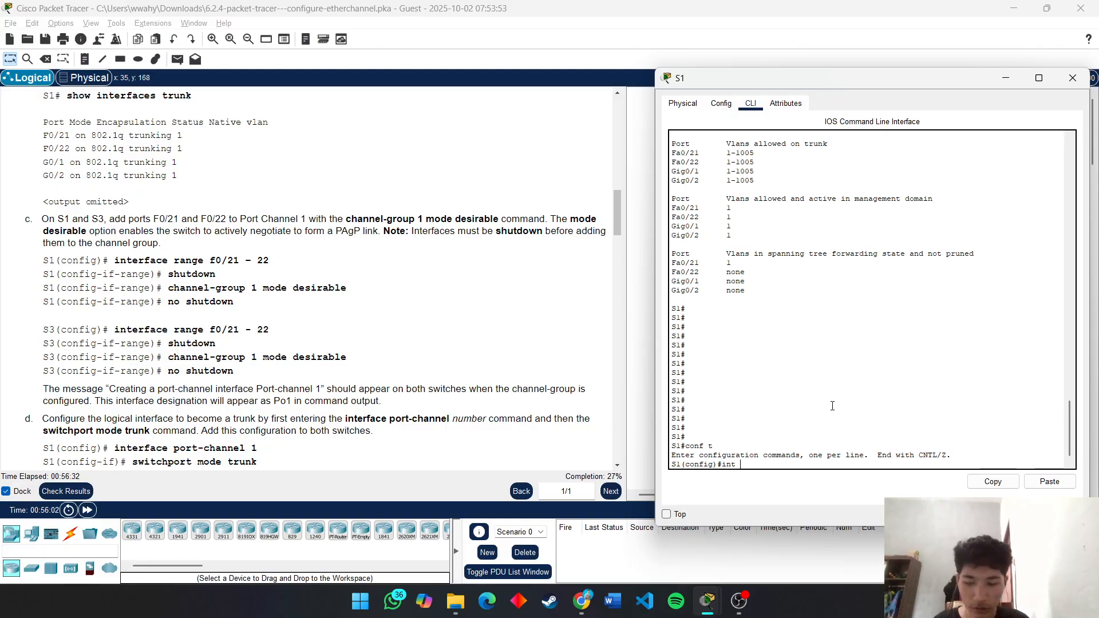
type("r")
key("Tab")
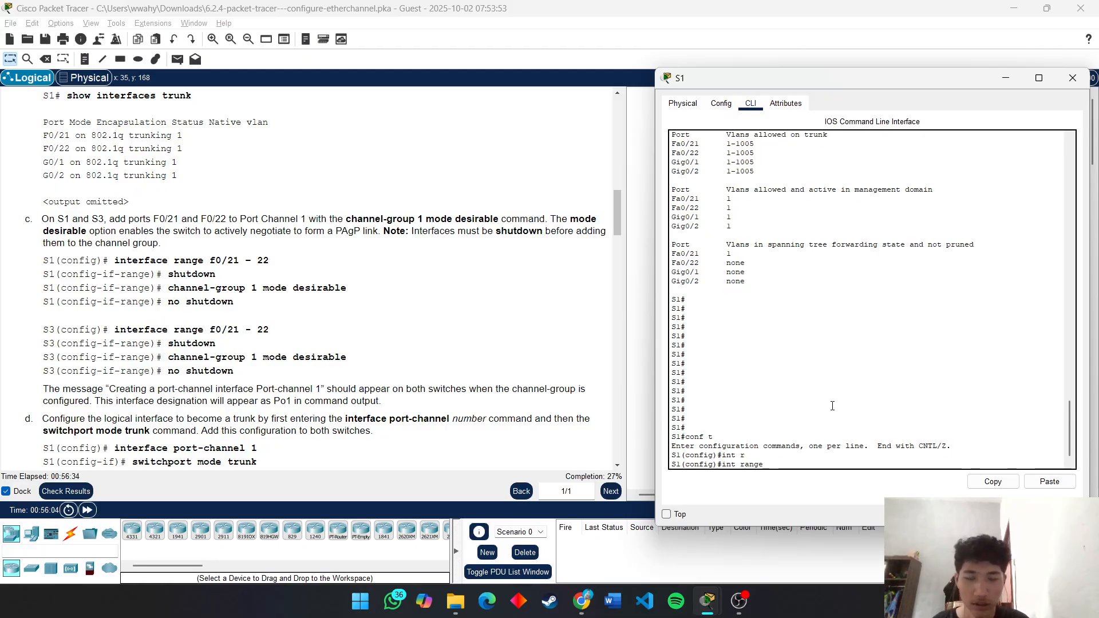
type("f0/21-")
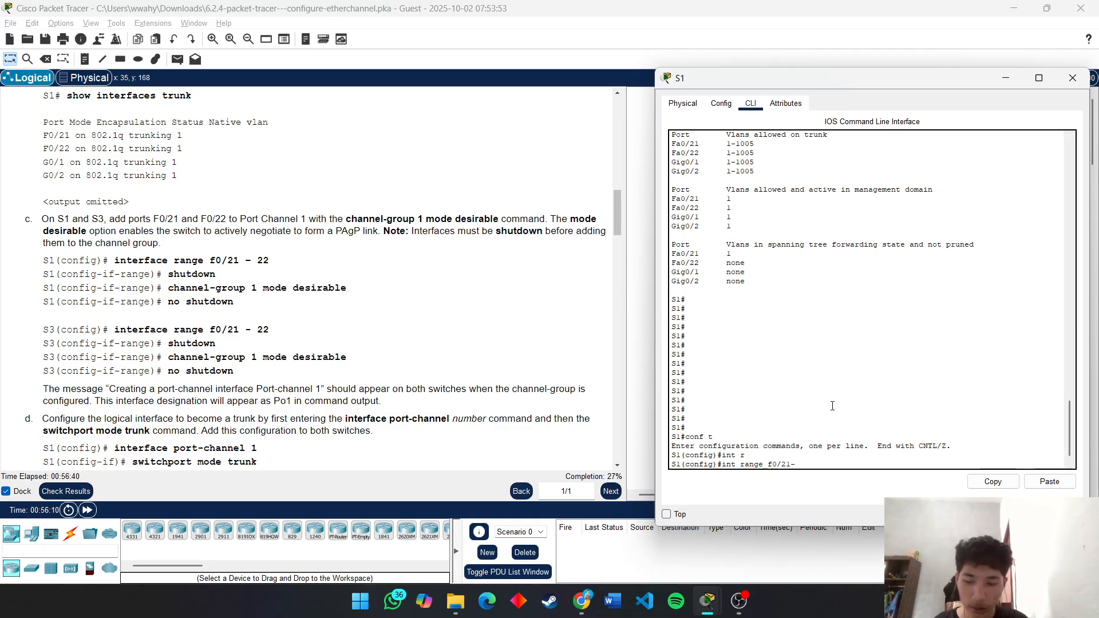
type("22")
key("Return")
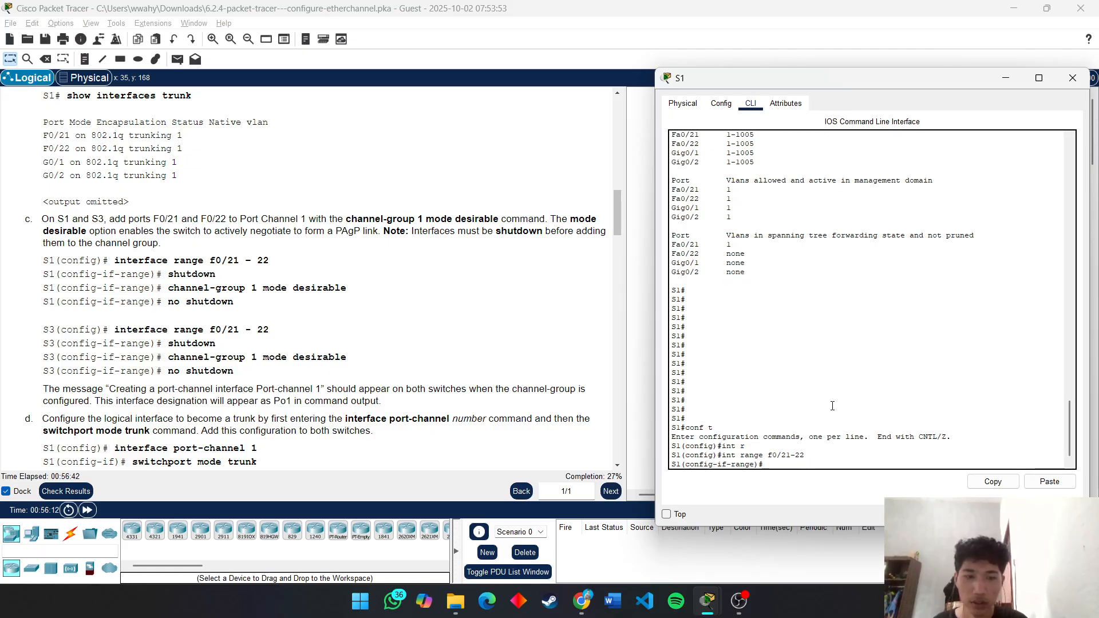
type("shut")
key("Tab")
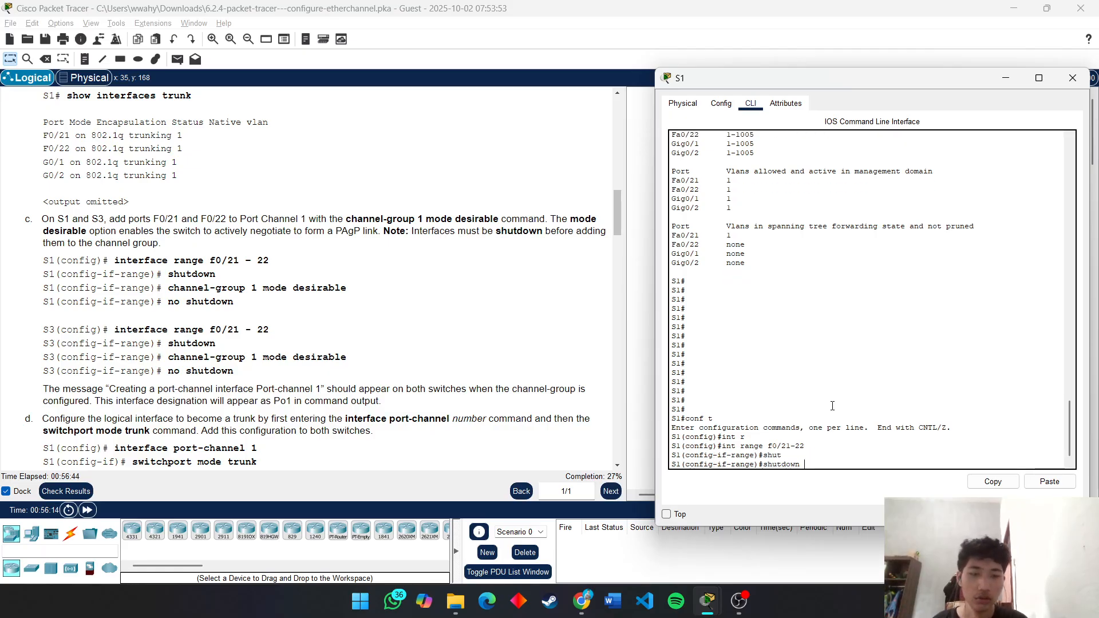
key("Return")
key("Return")
key("Return")
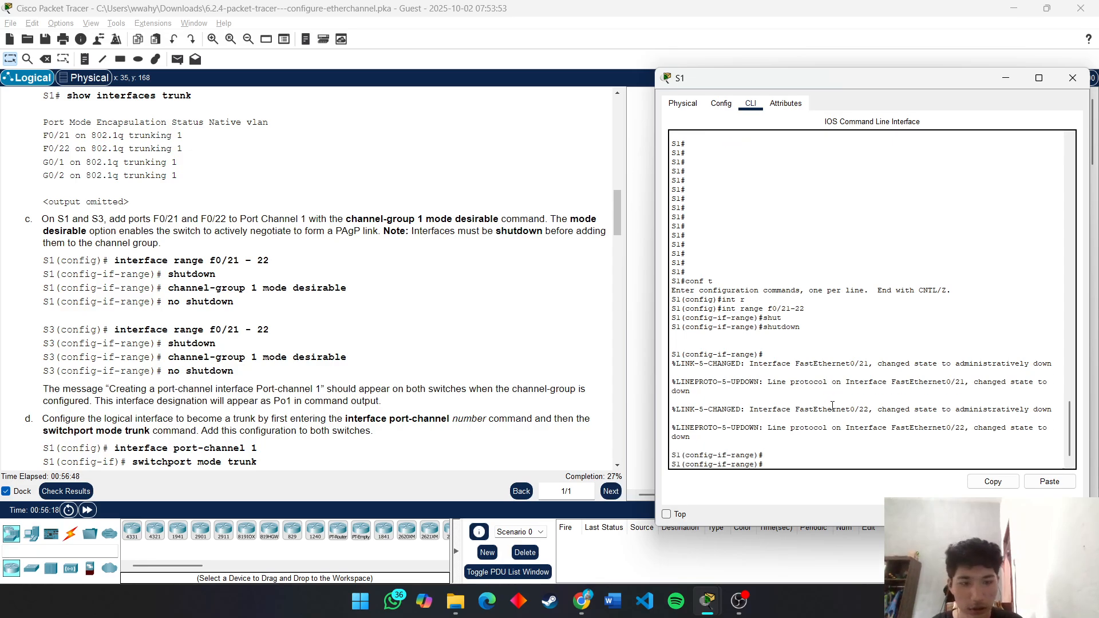
Step: Add the S1 port range to Port Channel 1 with channel-group 1 mode desirable and re-enable the ports with no shut
type("ch")
key("Tab")
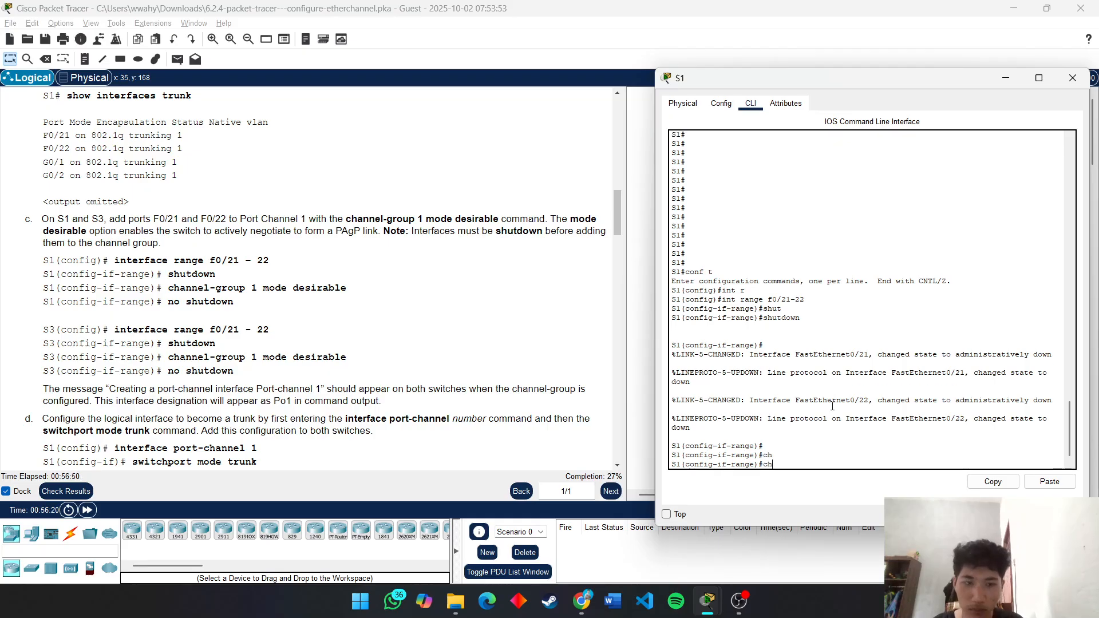
type("a")
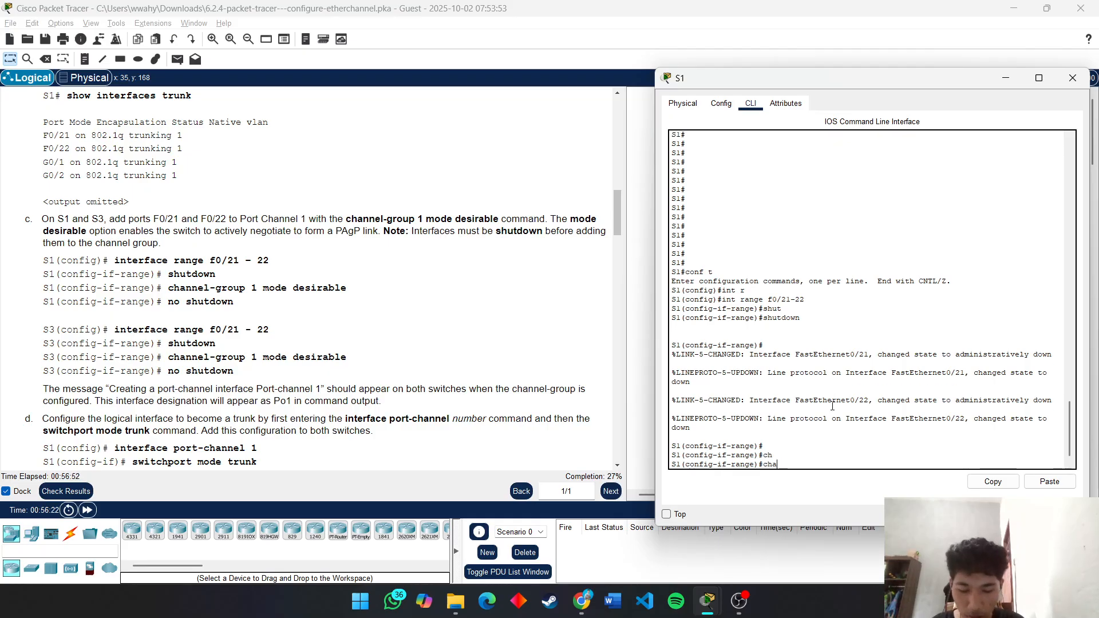
type("nnel-")
key("Tab")
type("g")
key("Tab")
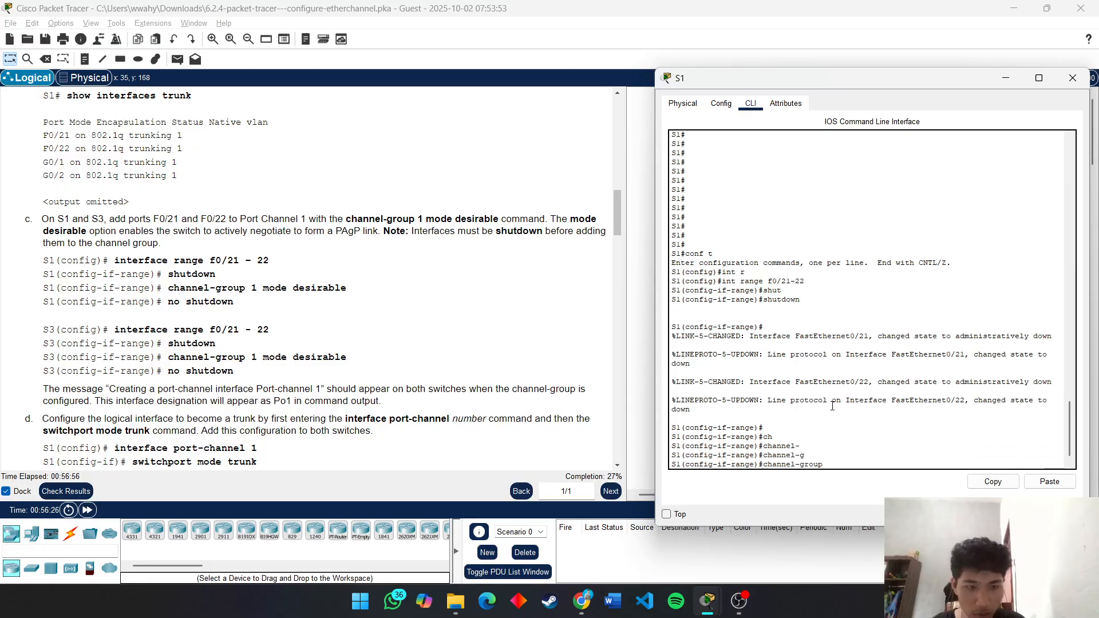
type("1 mode dis")
key("Tab")
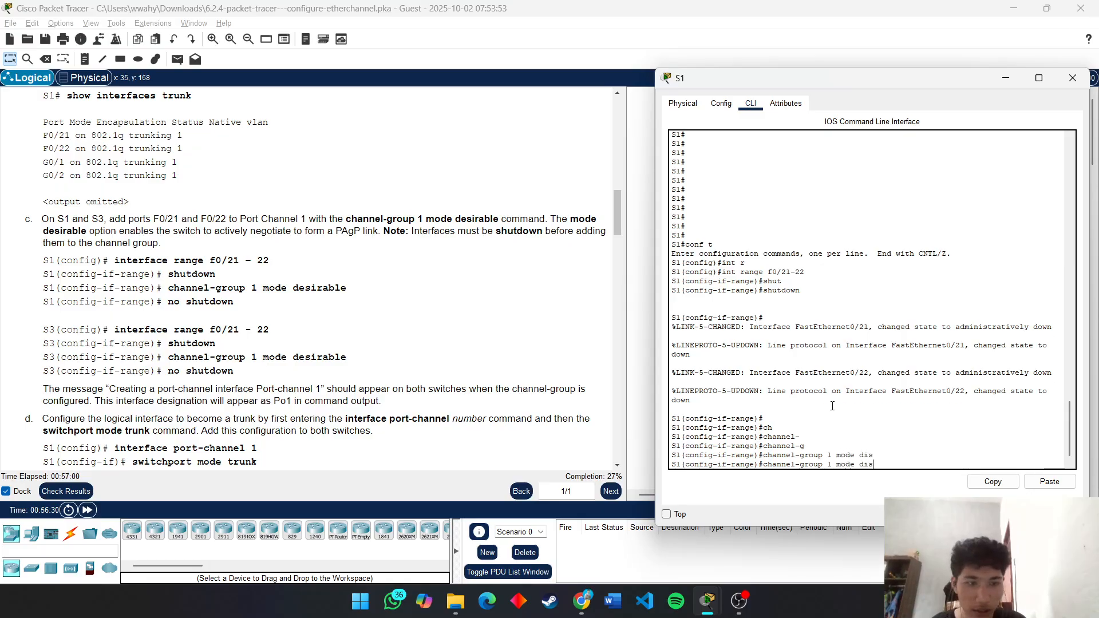
key("BackSpace")
key("BackSpace")
type("es")
key("Tab")
key("Return")
key("Return")
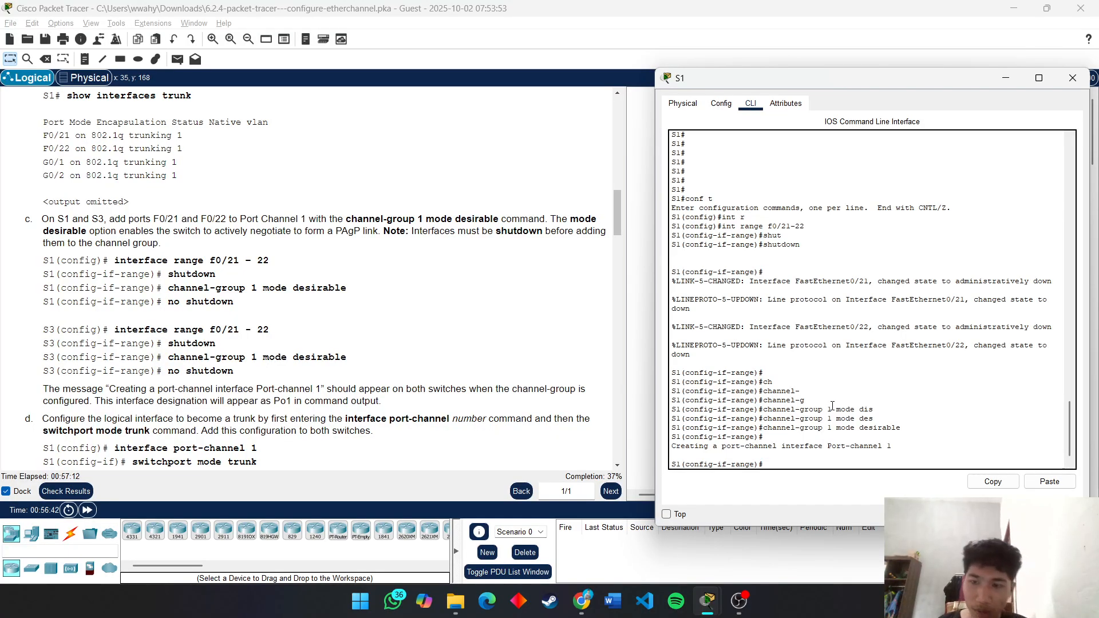
type("no shut")
key("Return")
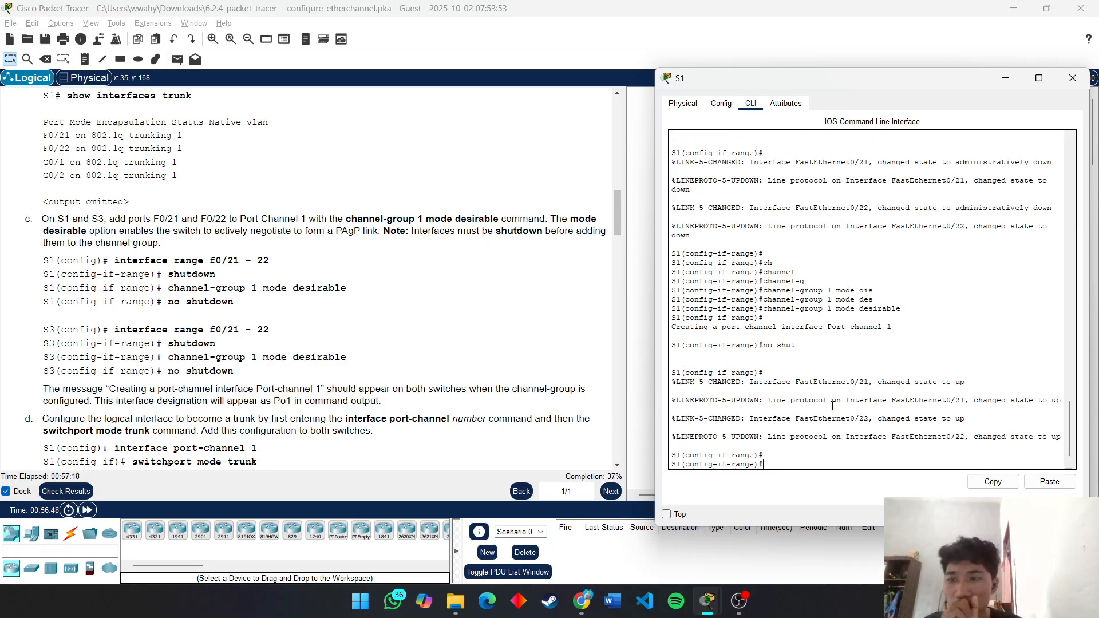
Step: Return to the topology and open the command line of switch S3
left_click(580, 171)
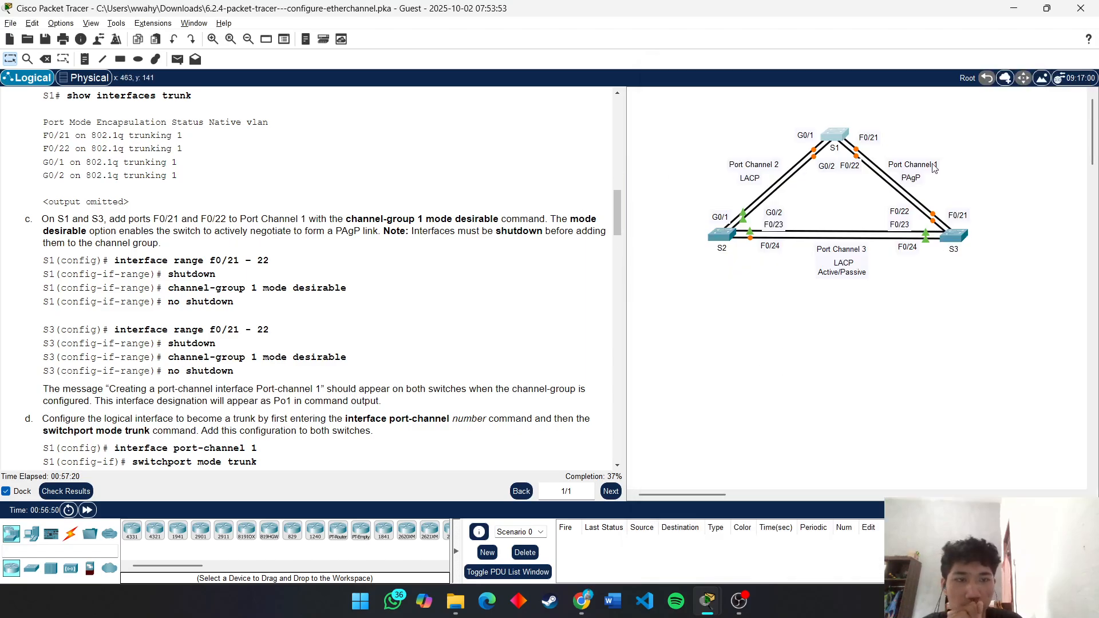
left_click(960, 239)
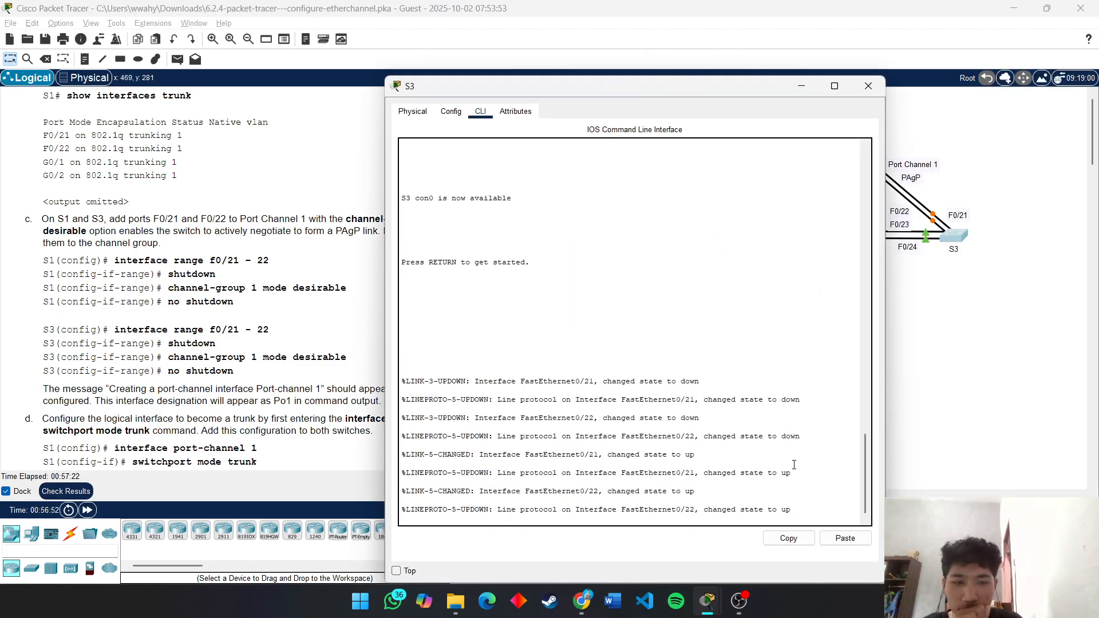
Step: Enter privileged mode and global configuration mode on S3 with ena and conf t
key("Return")
key("Return")
type("ena")
key("Return")
type("conf t")
key("Return")
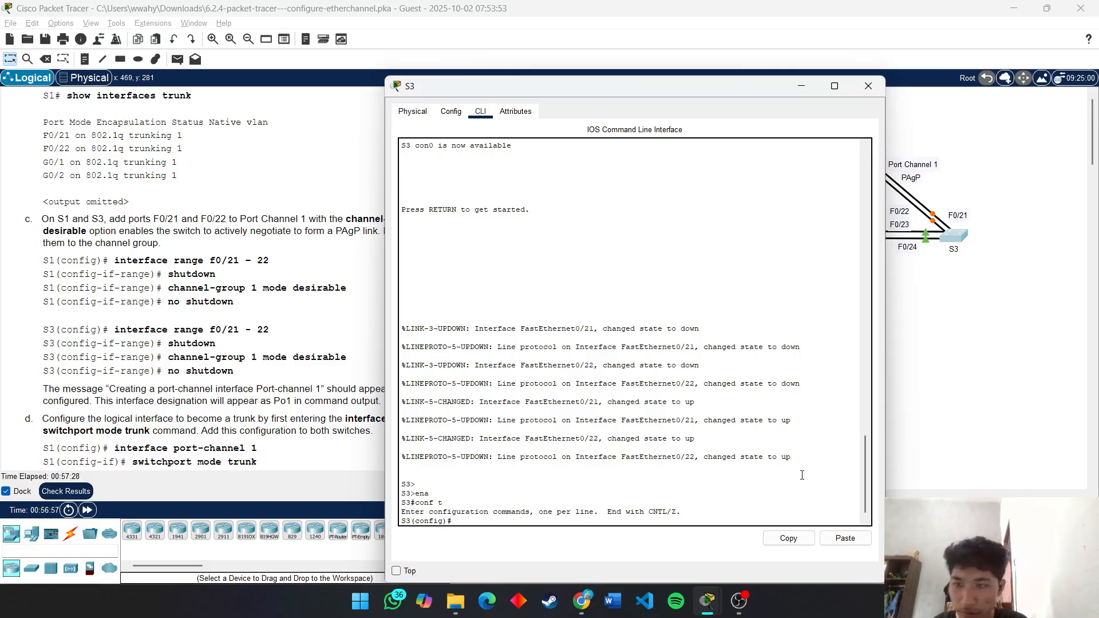
Step: Discard the partial interface command and leave global configuration mode on S3 with ex
type("int")
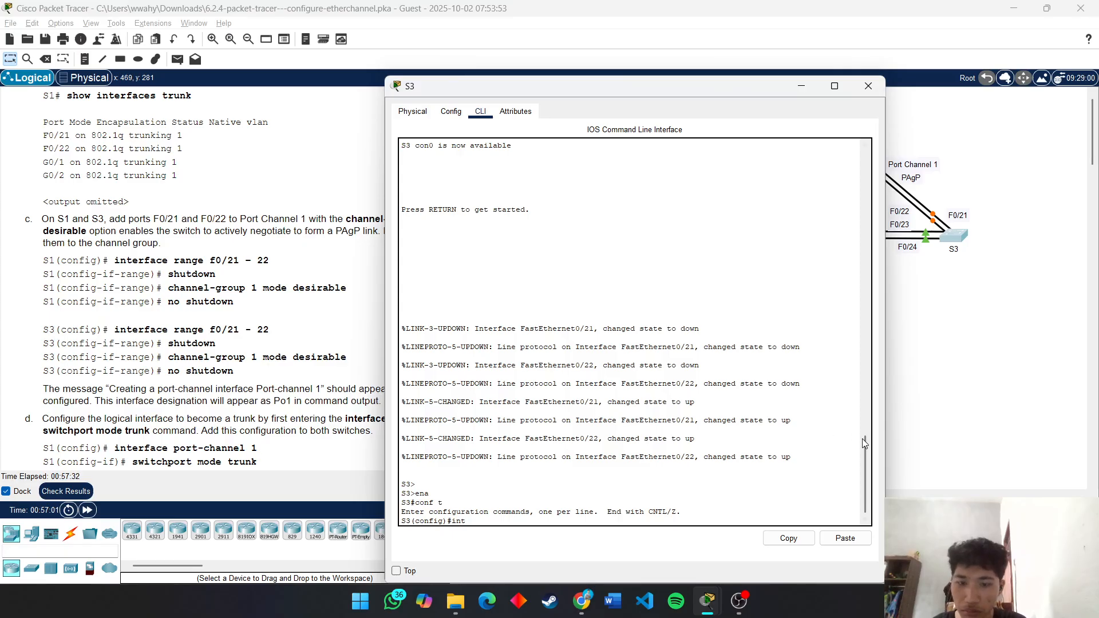
key("BackSpace")
key("BackSpace")
key("BackSpace")
type("ex")
key("Return")
key("Return")
Step: Try to list S3's interfaces with show interfaces b
type("show int")
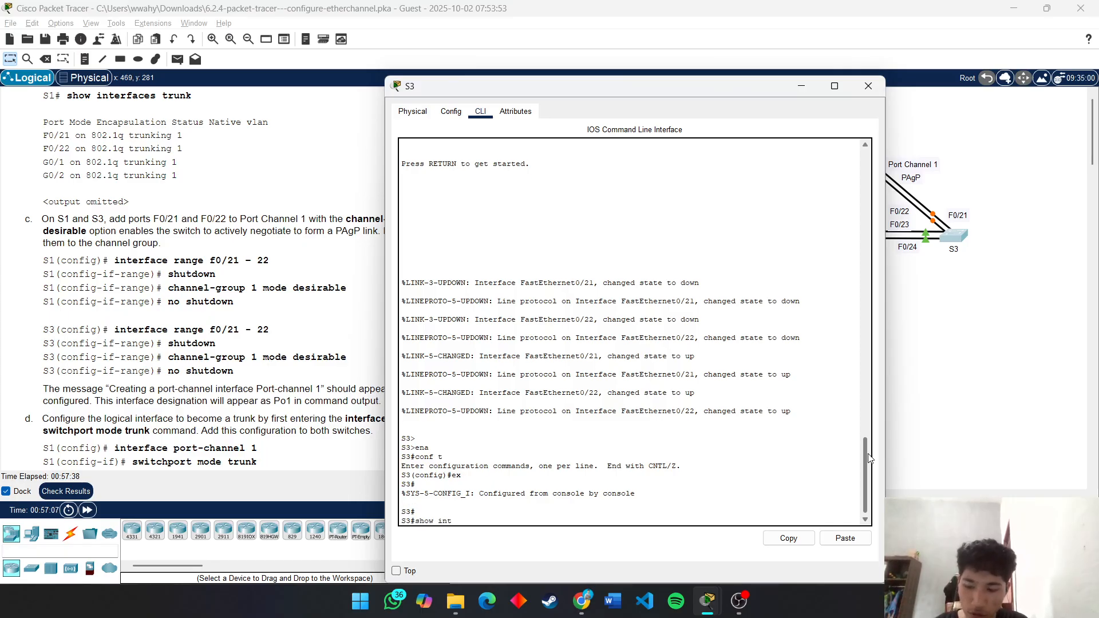
key("Tab")
type("b")
key("Return")
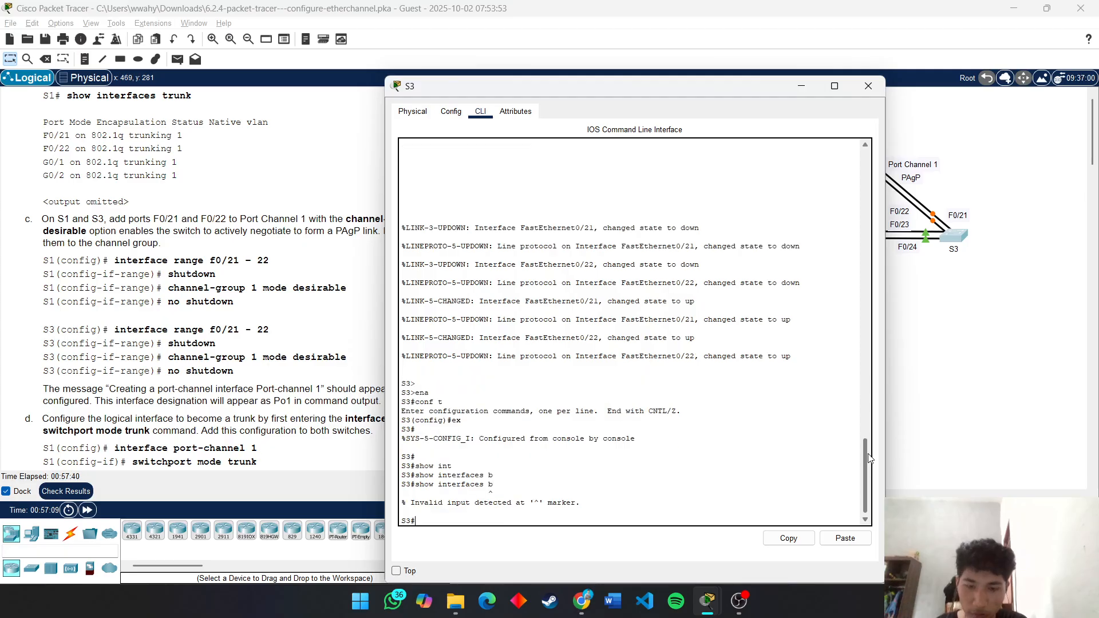
Step: Recall the previous command, change it to show ip interfaces b and try to run it
key("Up")
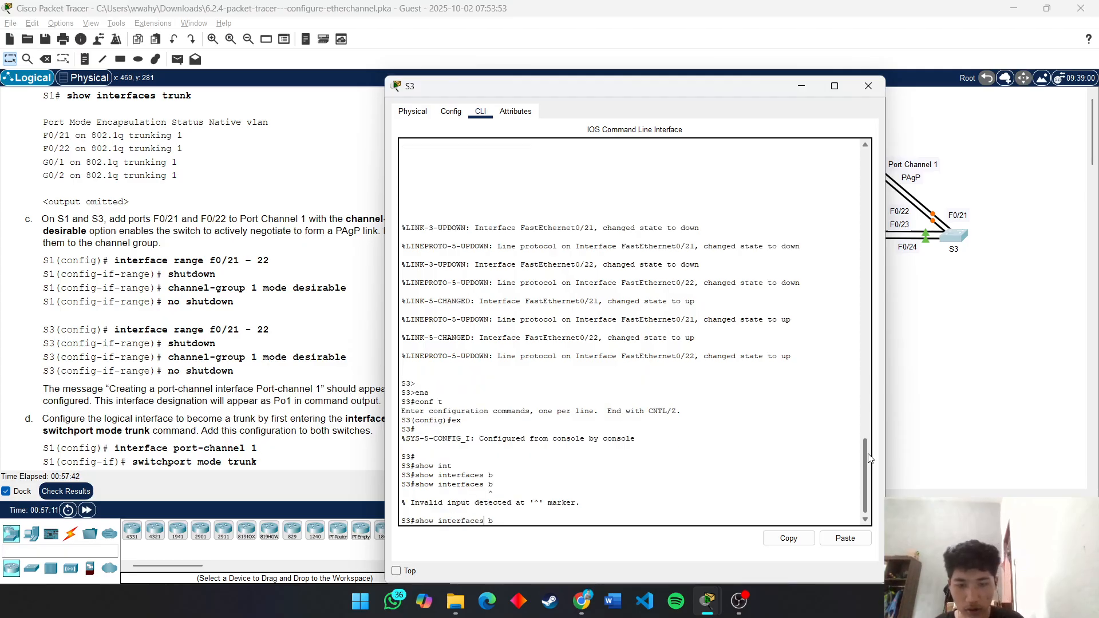
key("BackSpace")
key("BackSpace")
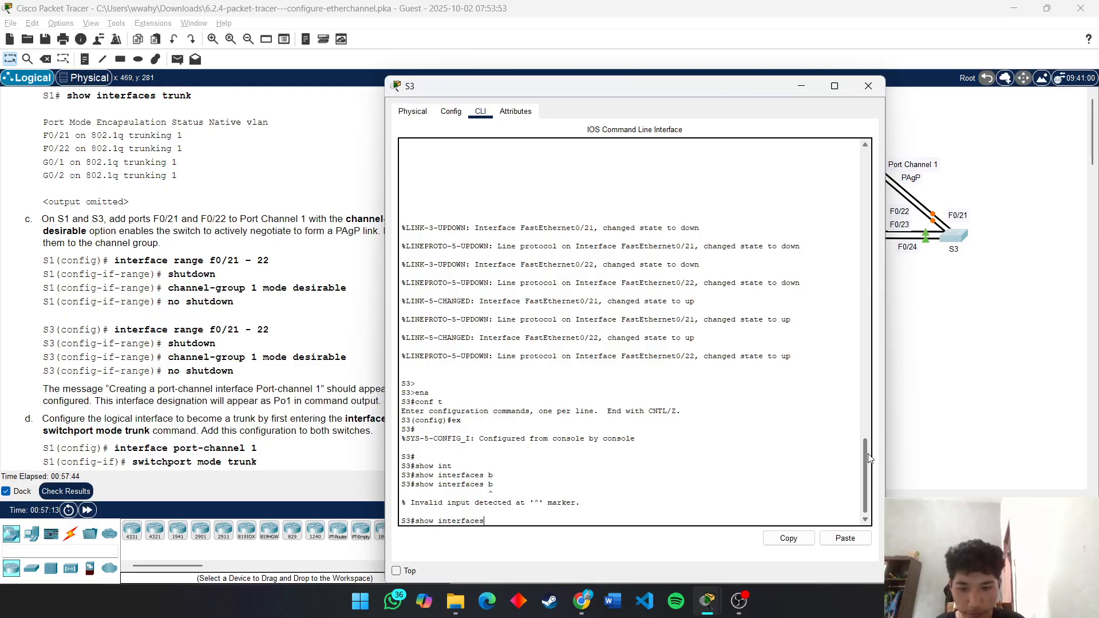
key("Left")
key("Left")
key("Left")
key("Left")
key("Left")
key("Left")
key("Left")
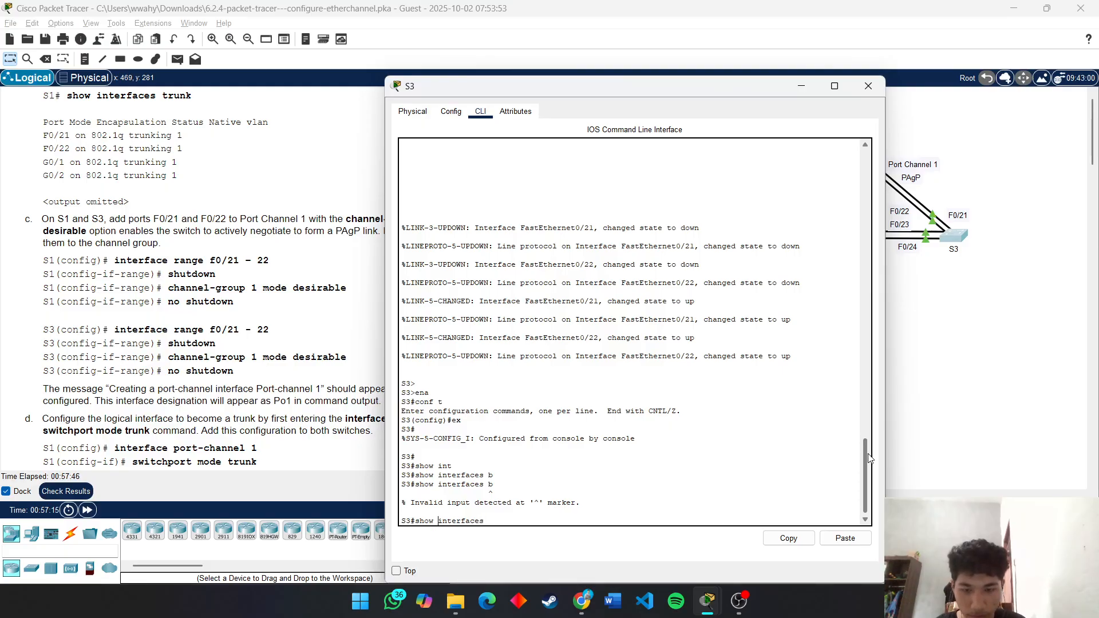
type("ip ")
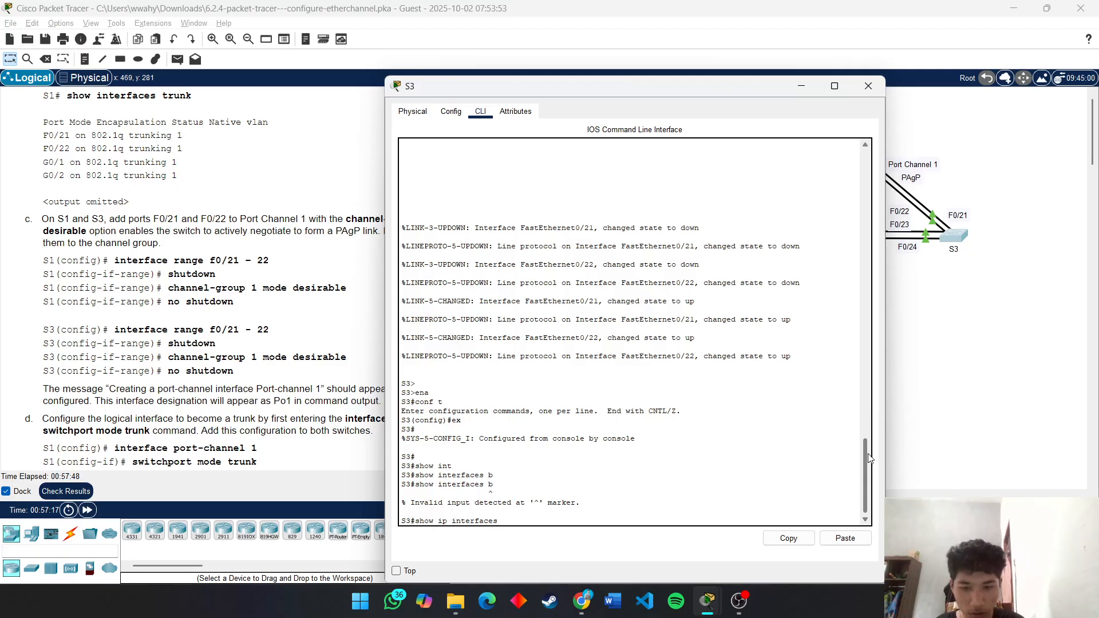
type(" b")
key("Return")
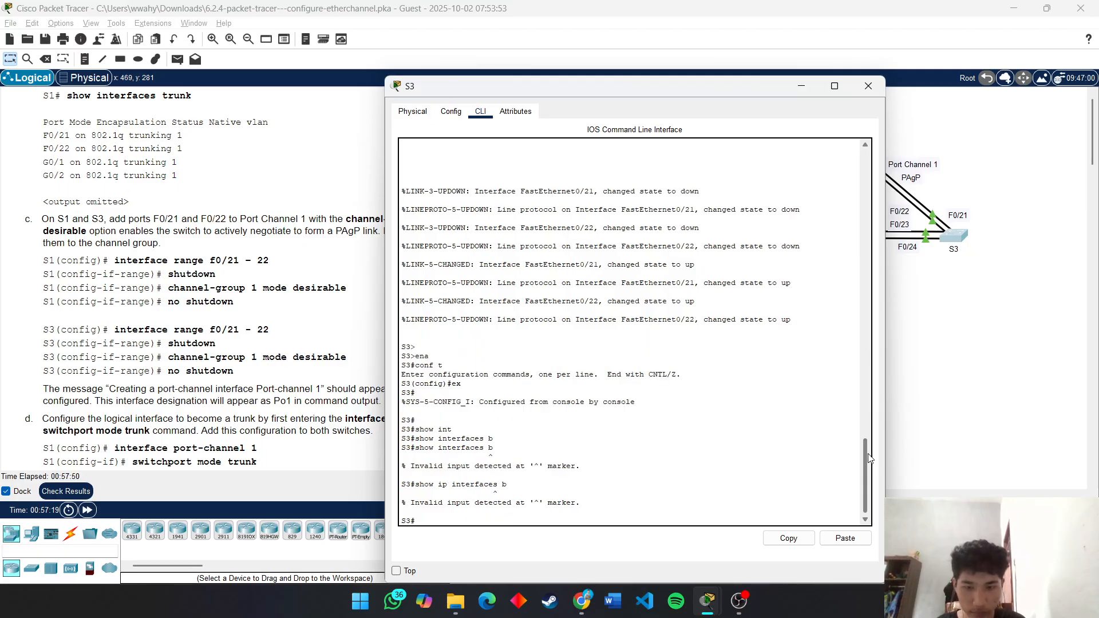
Step: Correct the command to show ip interface brief and display the full interface list of S3
key("Up")
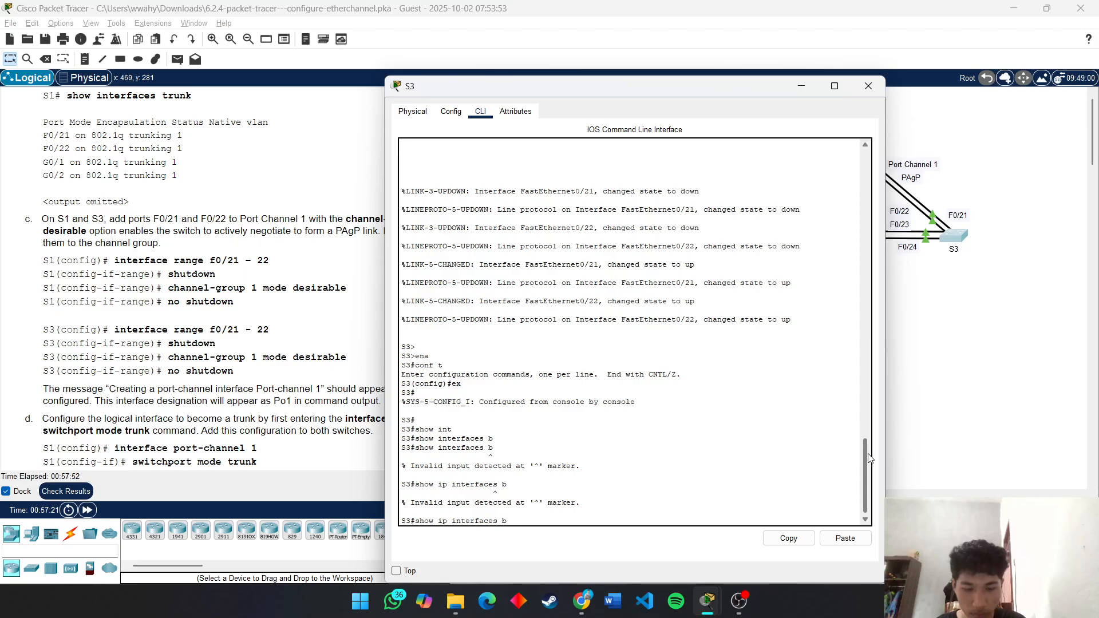
key("BackSpace")
key("BackSpace")
key("BackSpace")
key("BackSpace")
key("BackSpace")
key("BackSpace")
key("BackSpace")
key("BackSpace")
key("BackSpace")
key("BackSpace")
key("BackSpace")
type("in")
key("Tab")
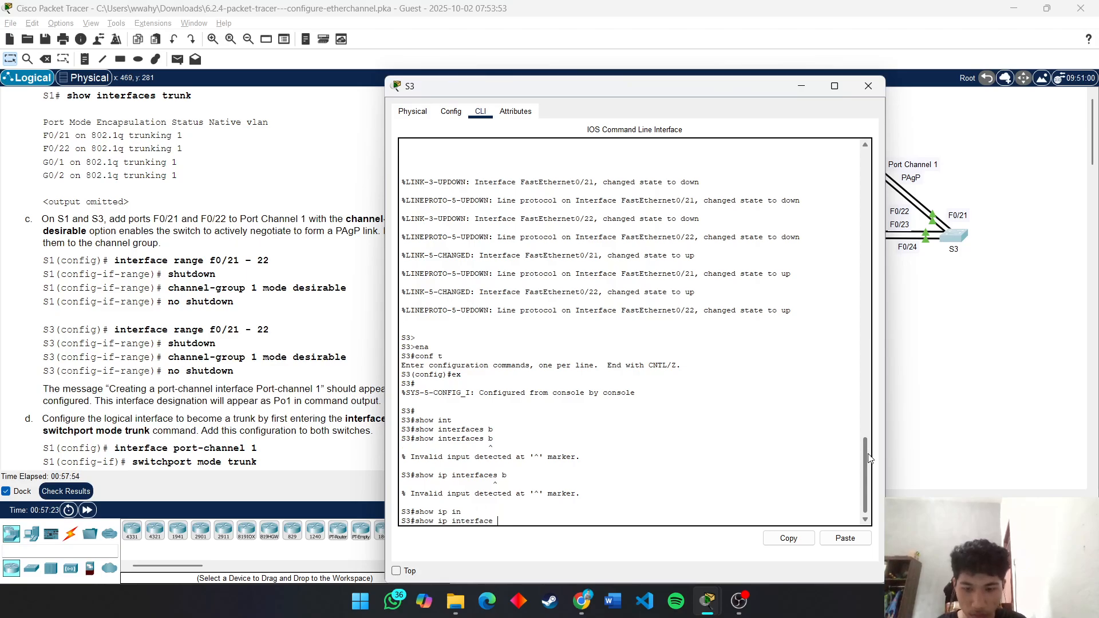
type("b")
key("Tab")
key("Return")
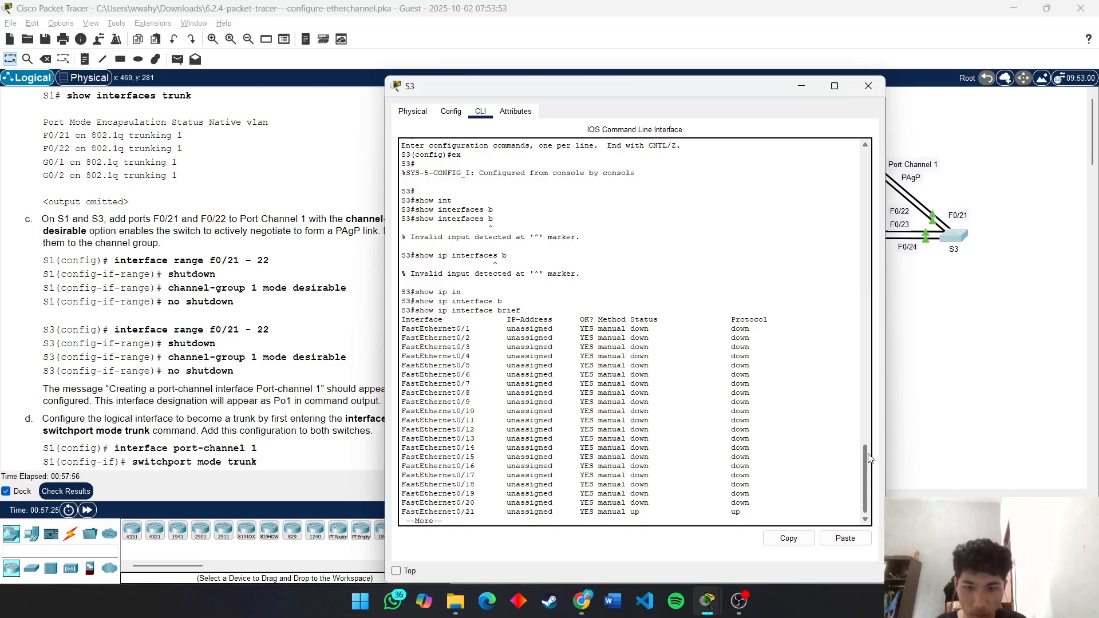
key("space")
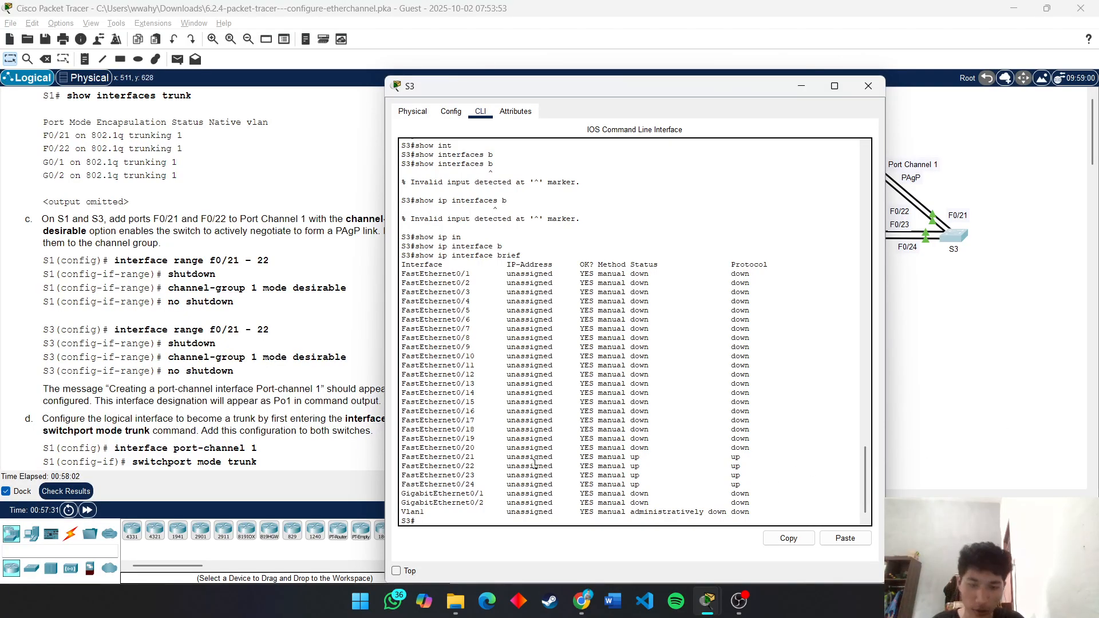
Step: Enter global configuration mode on S3 with conf t and open the interface range f0/21-22
type("conf t")
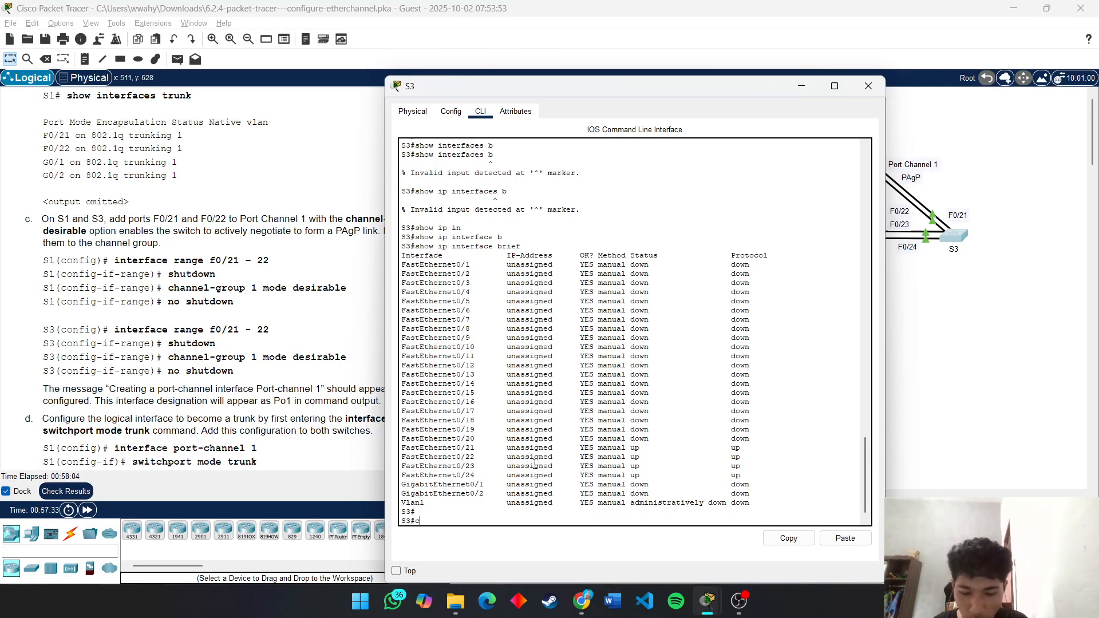
key("Return")
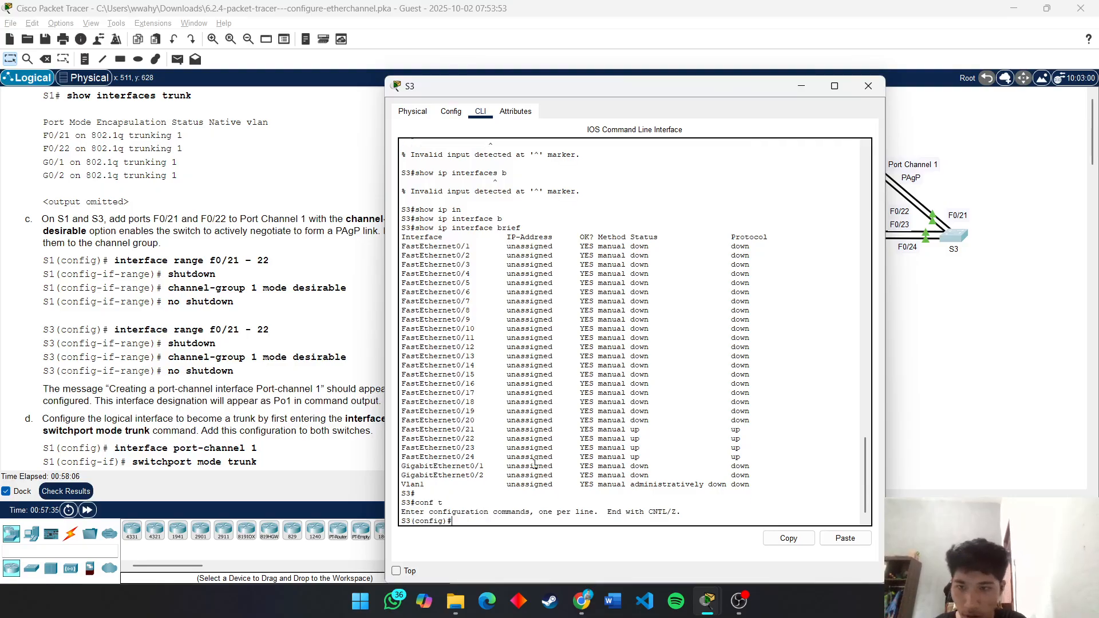
type("int")
key("Tab")
type("r")
key("Tab")
type("f0")
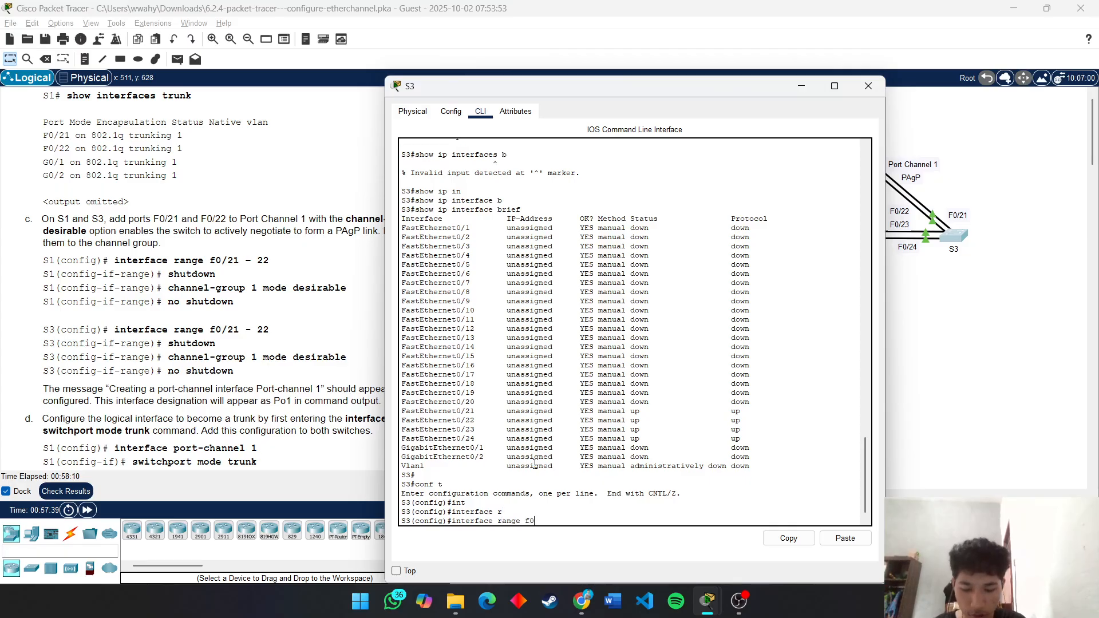
type("/21-22")
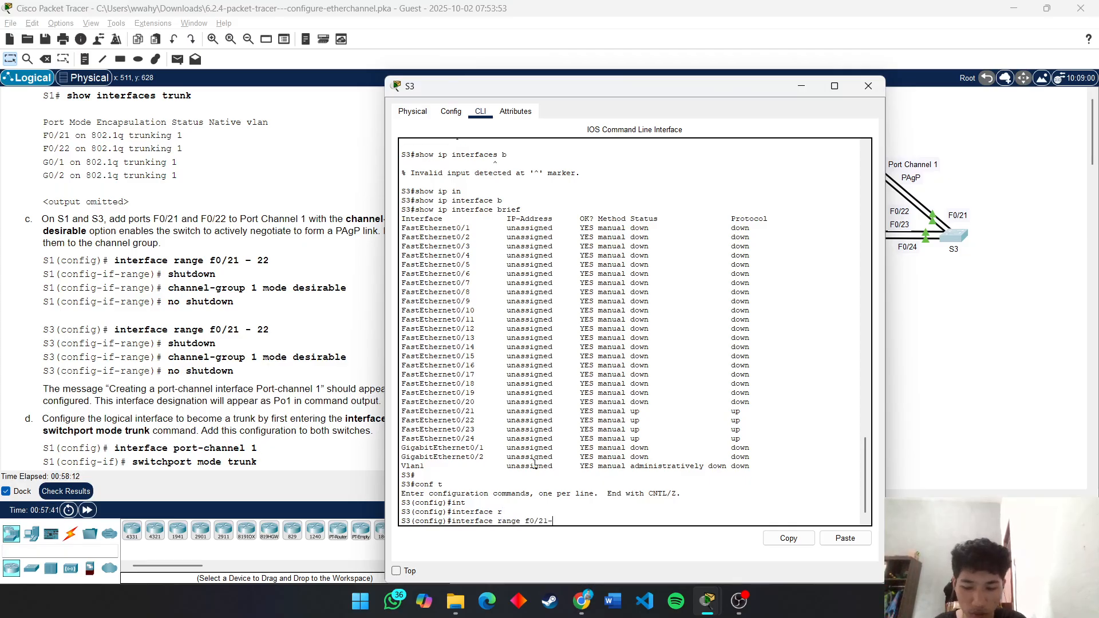
key("Return")
Step: Disable the two ports in the S3 interface range with shutdown
type("sh")
key("Tab")
key("Return")
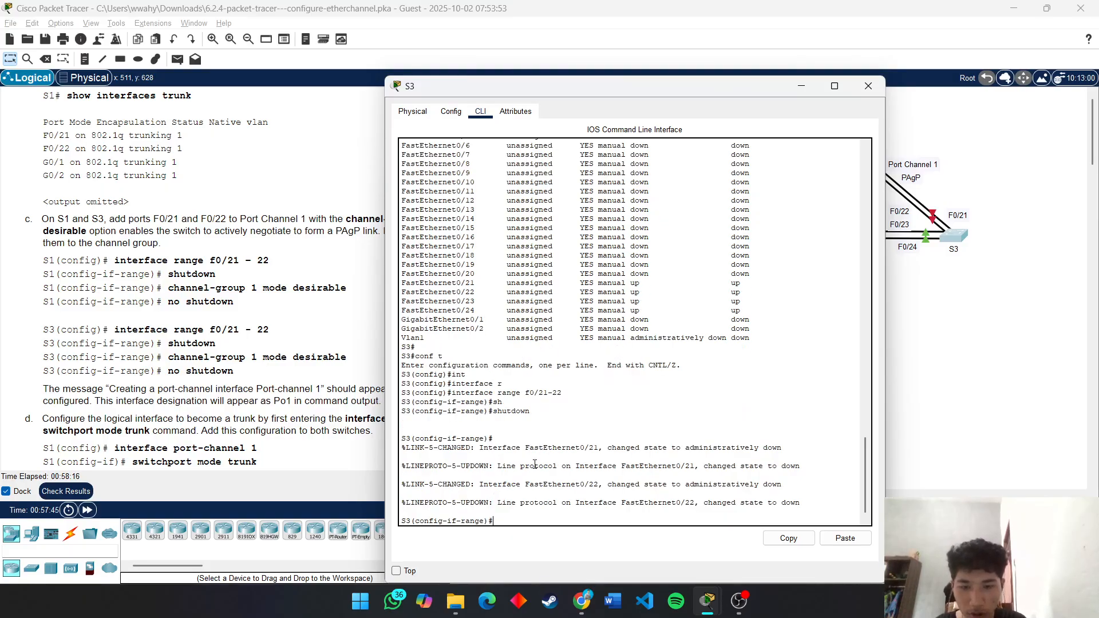
key("Return")
key("Return")
Step: Add the S3 port range to Port Channel 1 with channel-group 1 mode desirable
type("c")
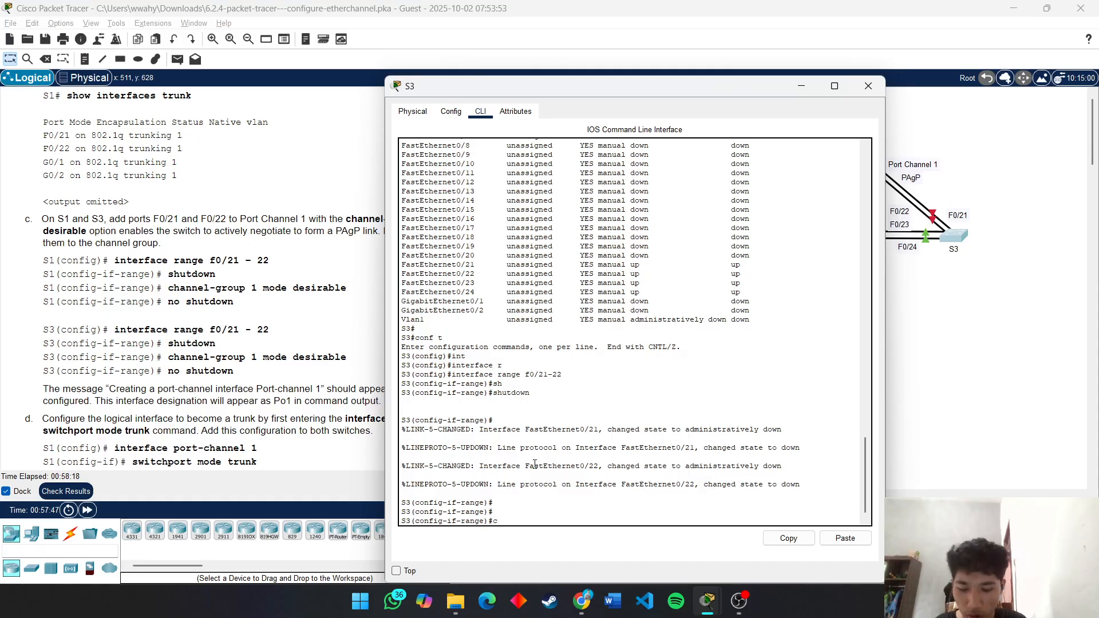
type("h")
key("Tab")
type("anne")
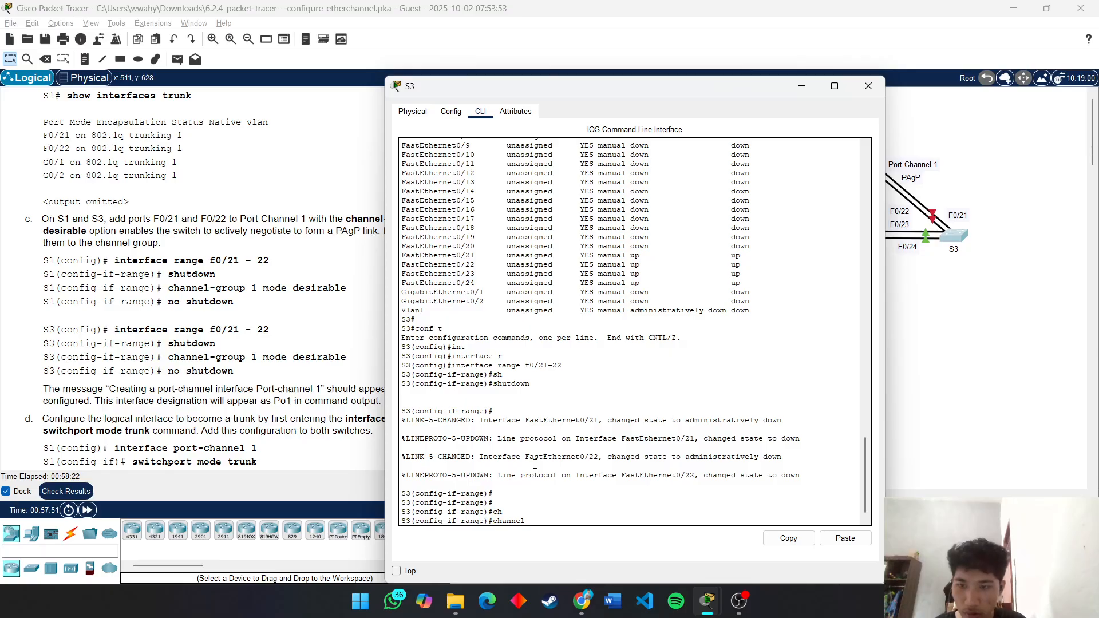
type("l-g")
key("Tab")
type("1 m")
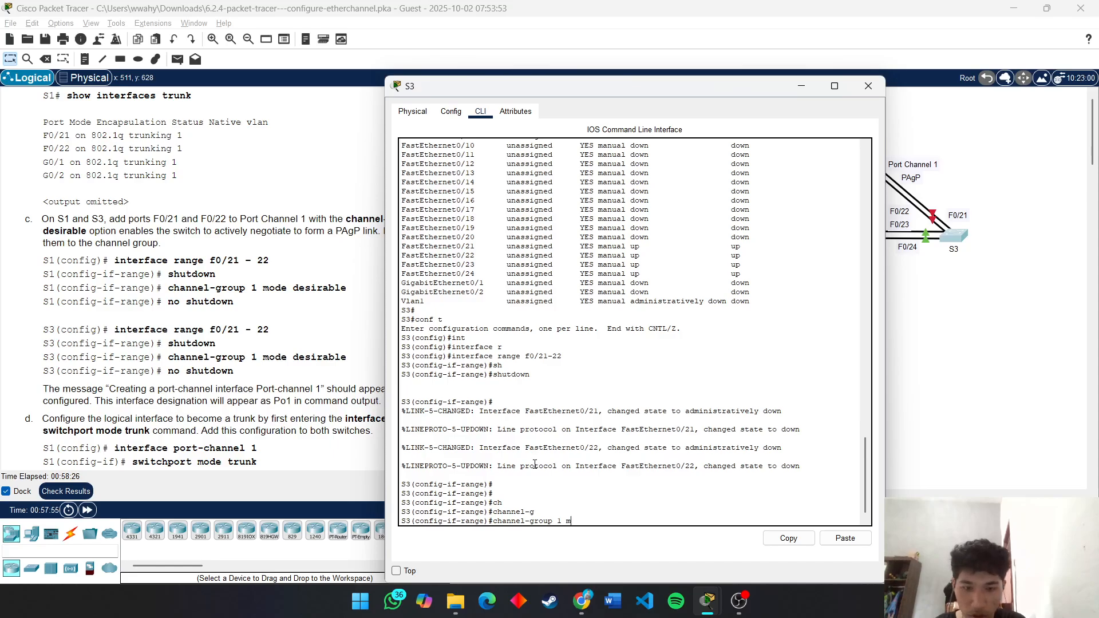
key("Tab")
type("de")
key("Tab")
key("Return")
Step: Re-enable the S3 ports F0/21 and F0/22 with no shut
type("n")
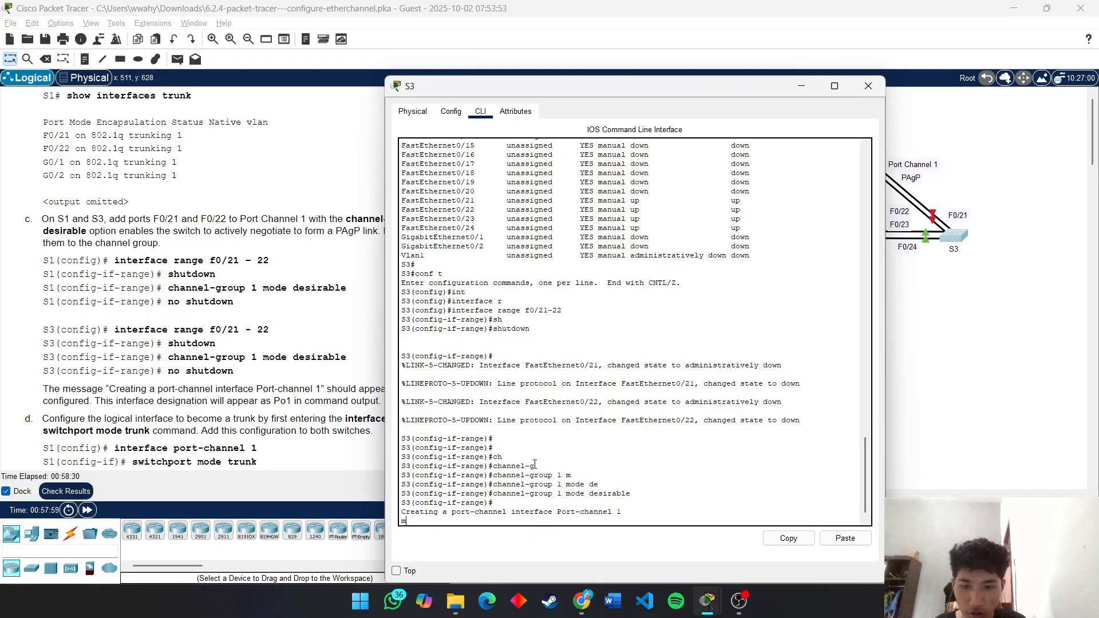
type("o shut")
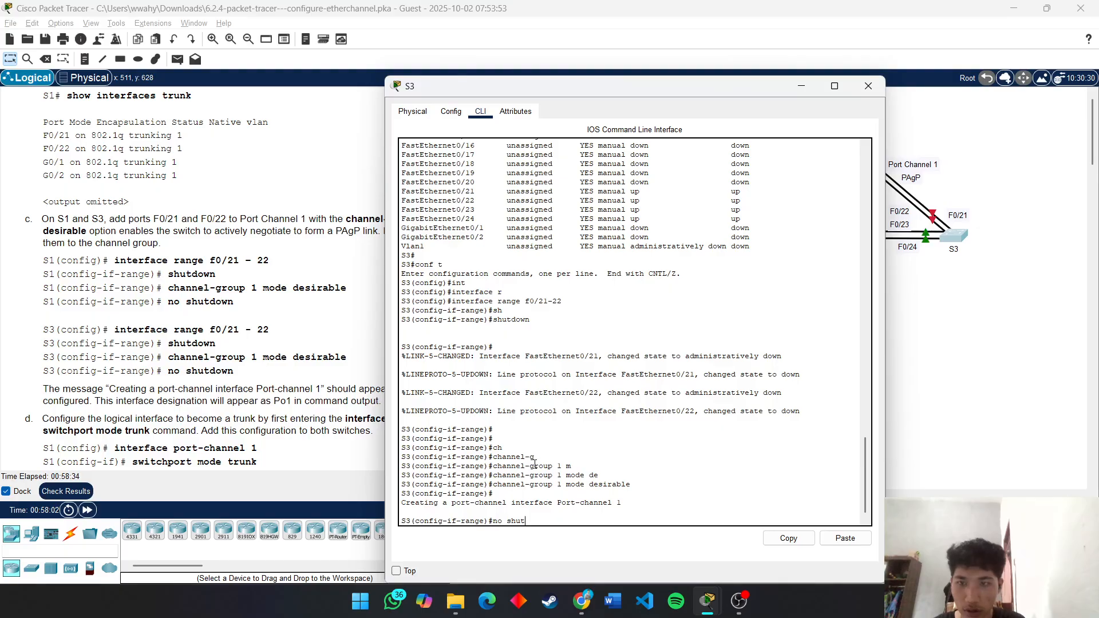
key("Return")
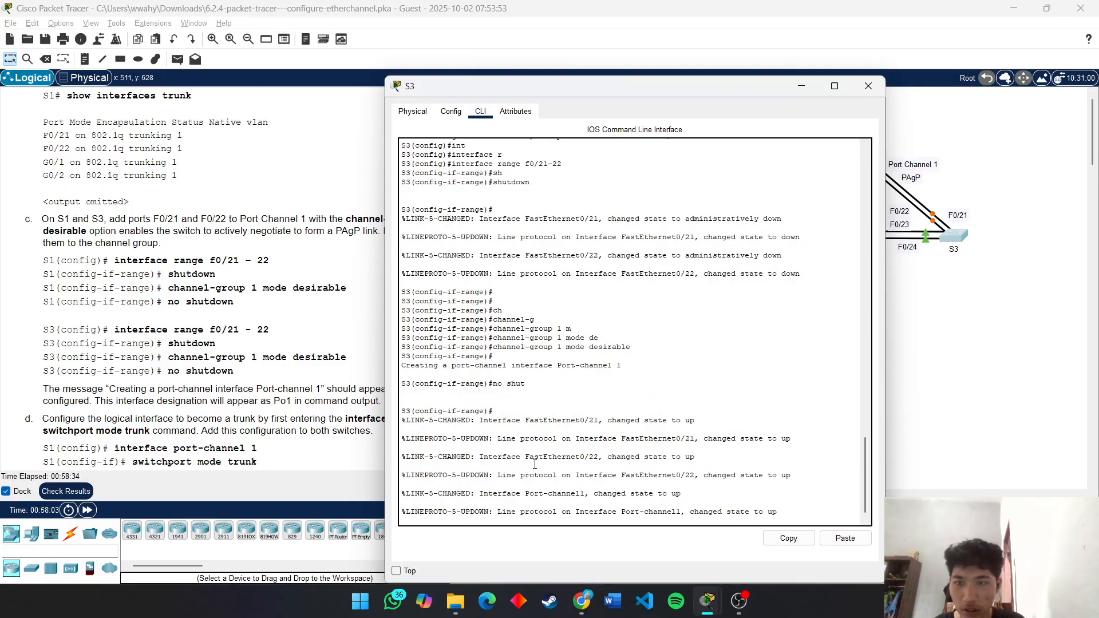
key("Return")
key("Return")
key("Return")
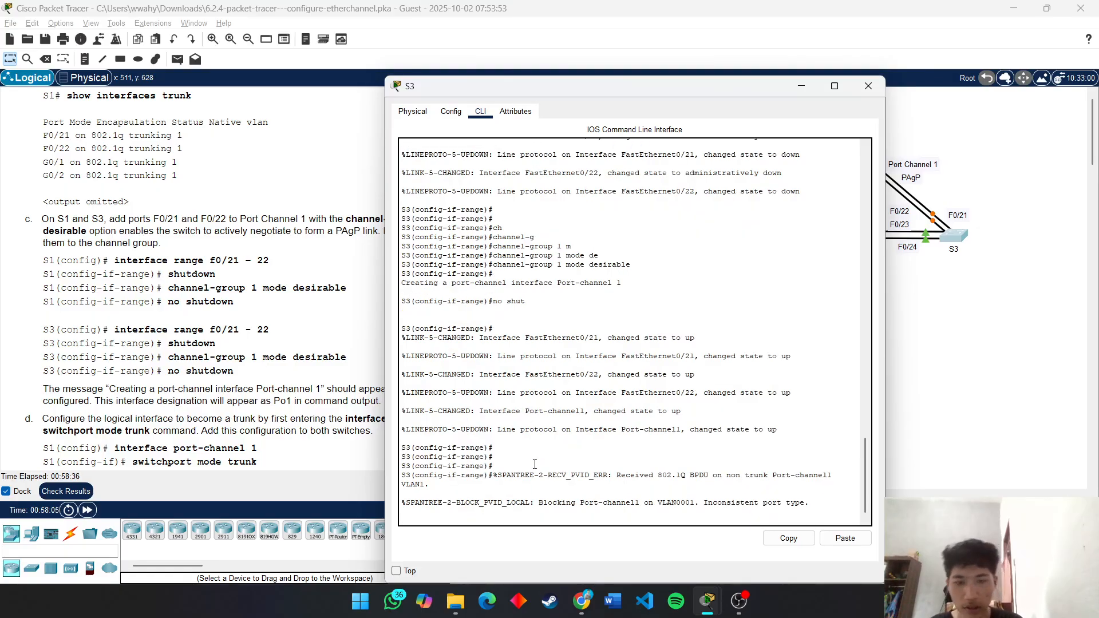
key("Return")
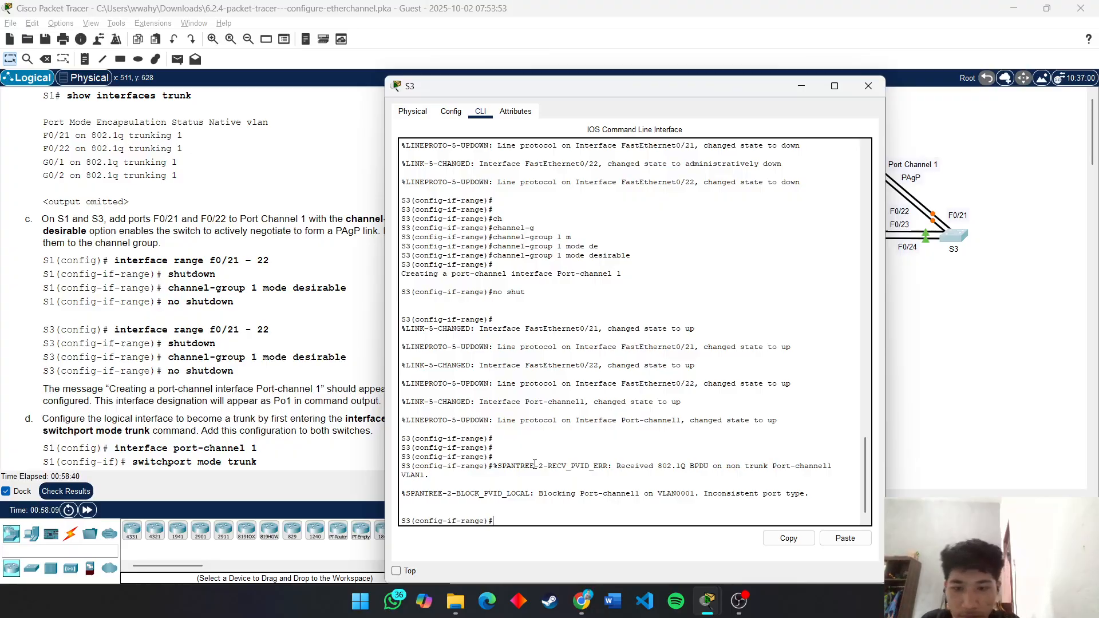
Step: Put the S3 window away and check the S1 command line for the Port-channel 1 creation message, then return to the lab instructions
scroll(293, 354, "down", 1)
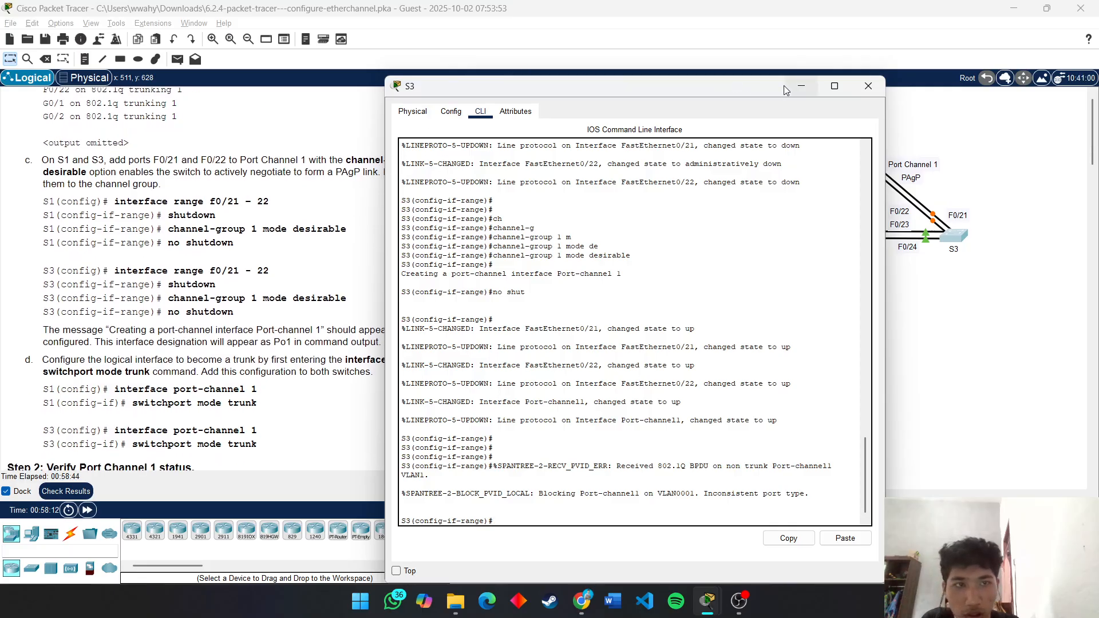
left_click(798, 86)
scroll(267, 346, "up", 1)
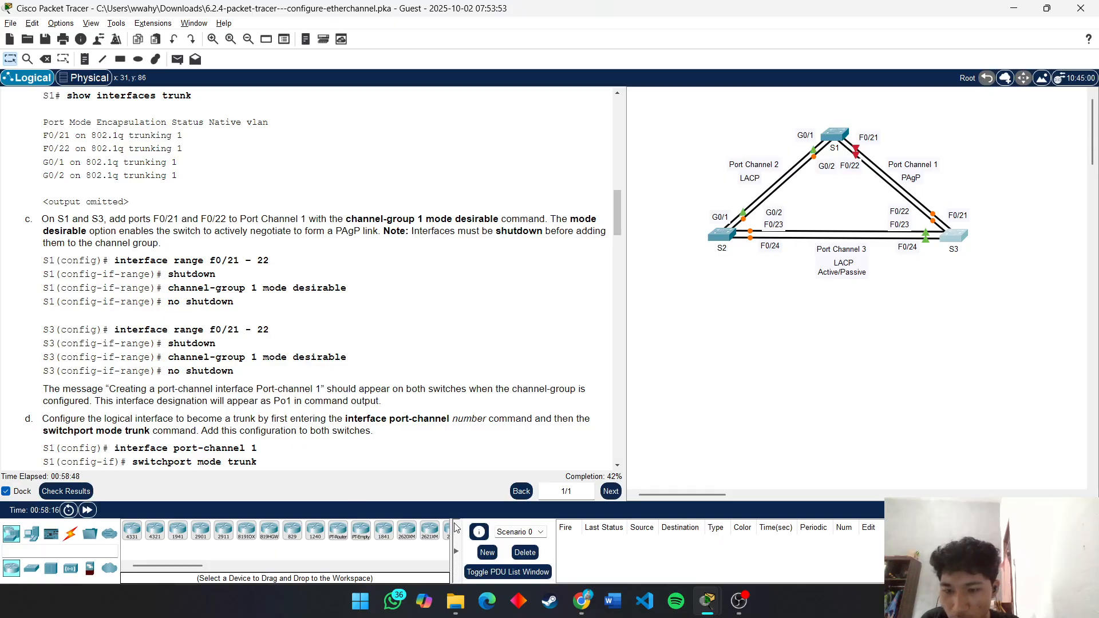
mouse_move(707, 598)
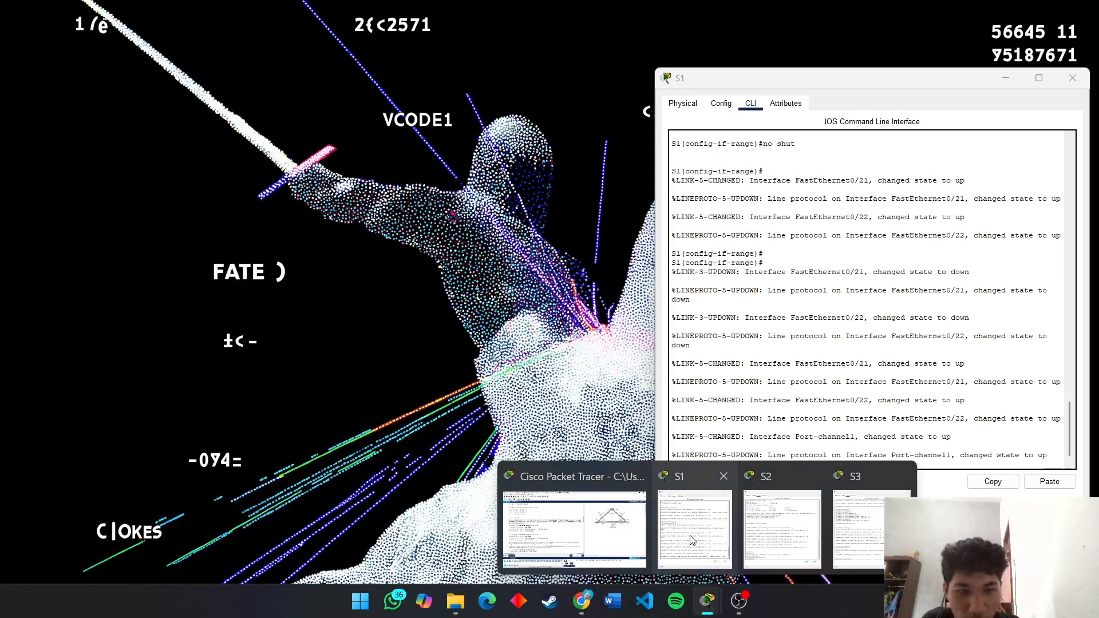
left_click(692, 539)
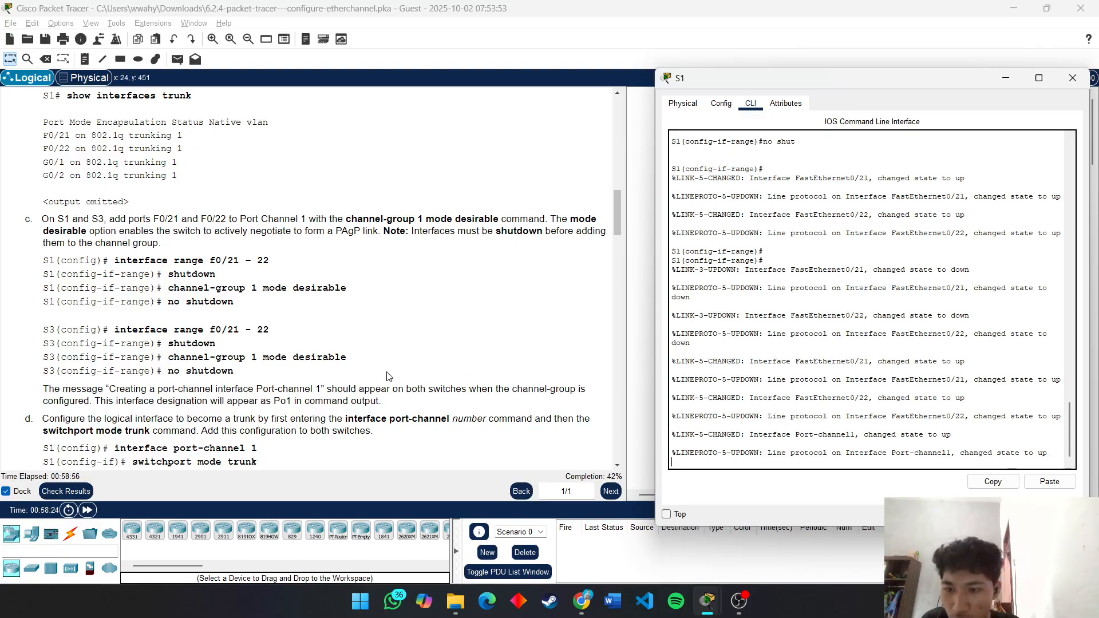
scroll(831, 202, "up", 3)
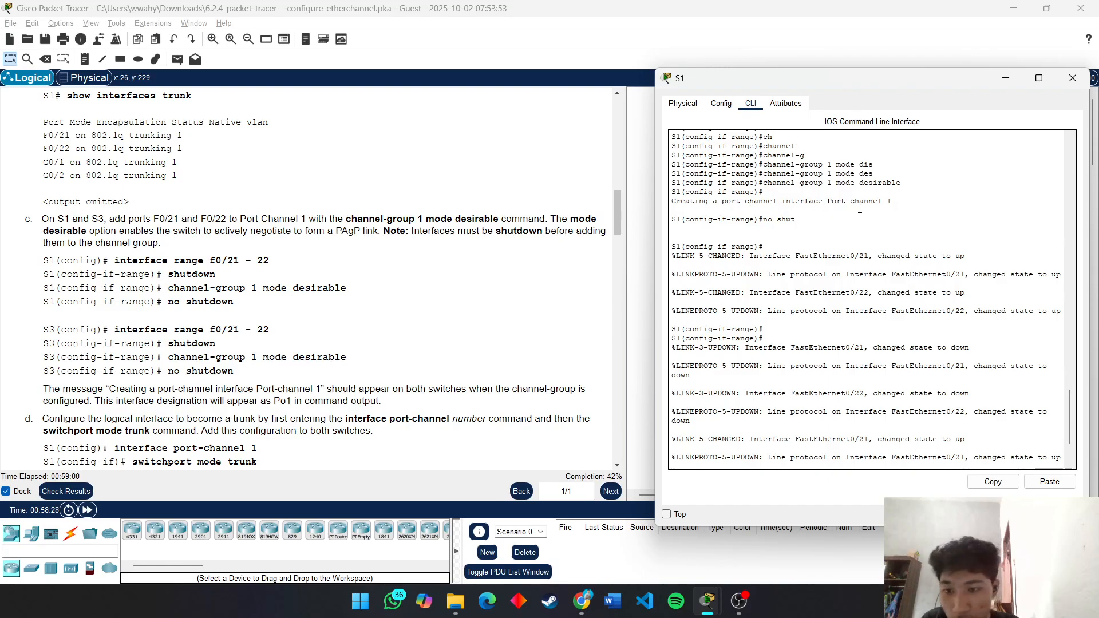
left_click(420, 362)
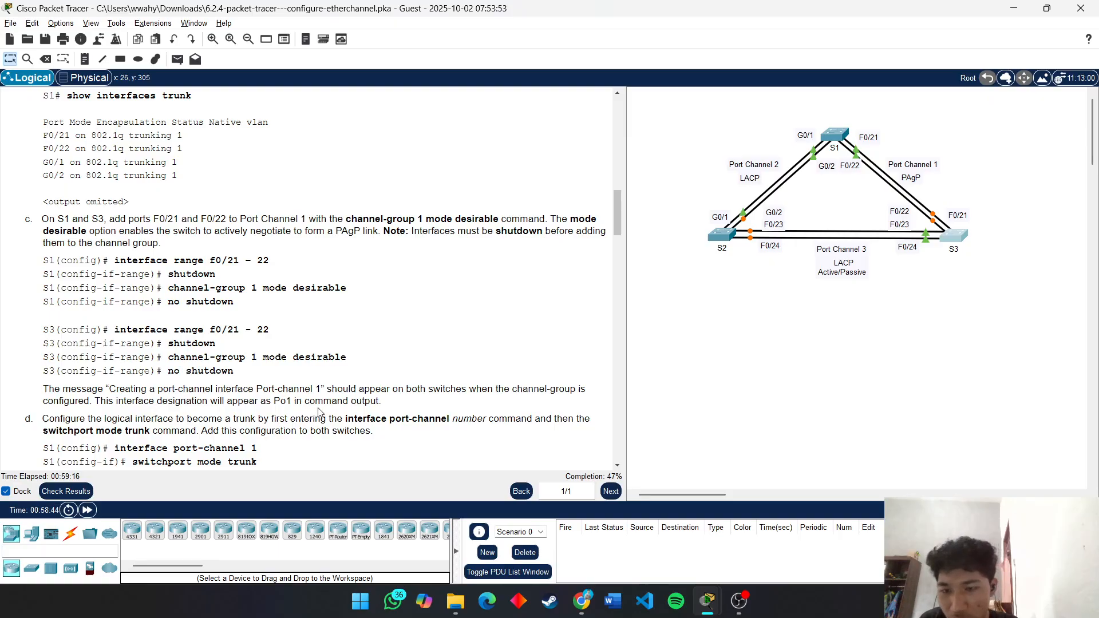
Step: Read instruction d on configuring the logical port-channel 1 interface as a trunk on S1 and S3
scroll(340, 415, "down", 3)
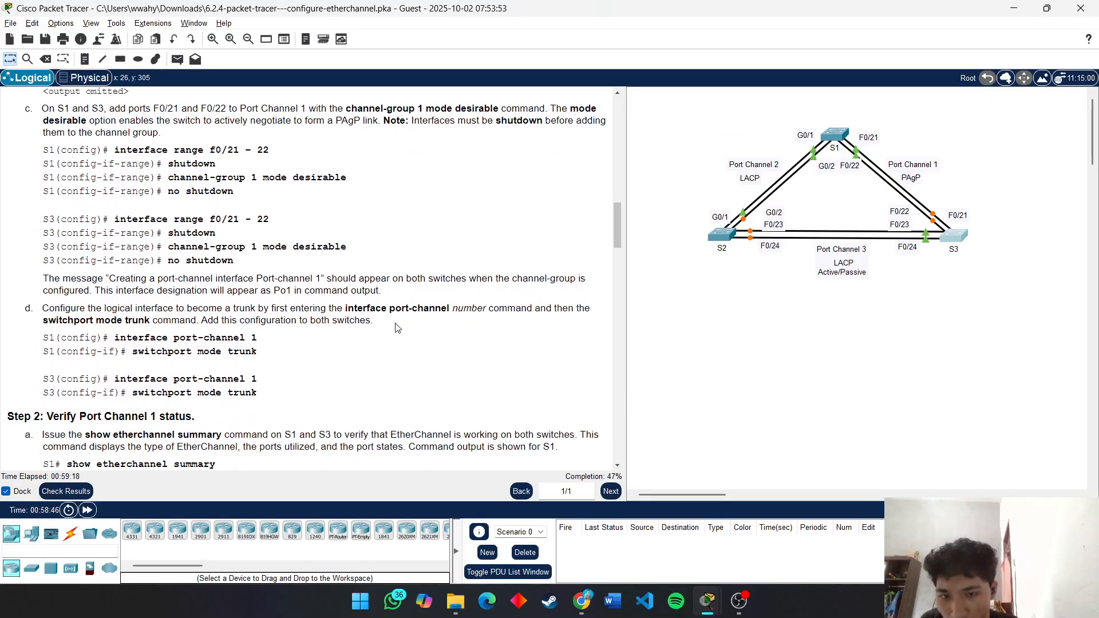
scroll(373, 239, "up", 2)
scroll(373, 240, "down", 2)
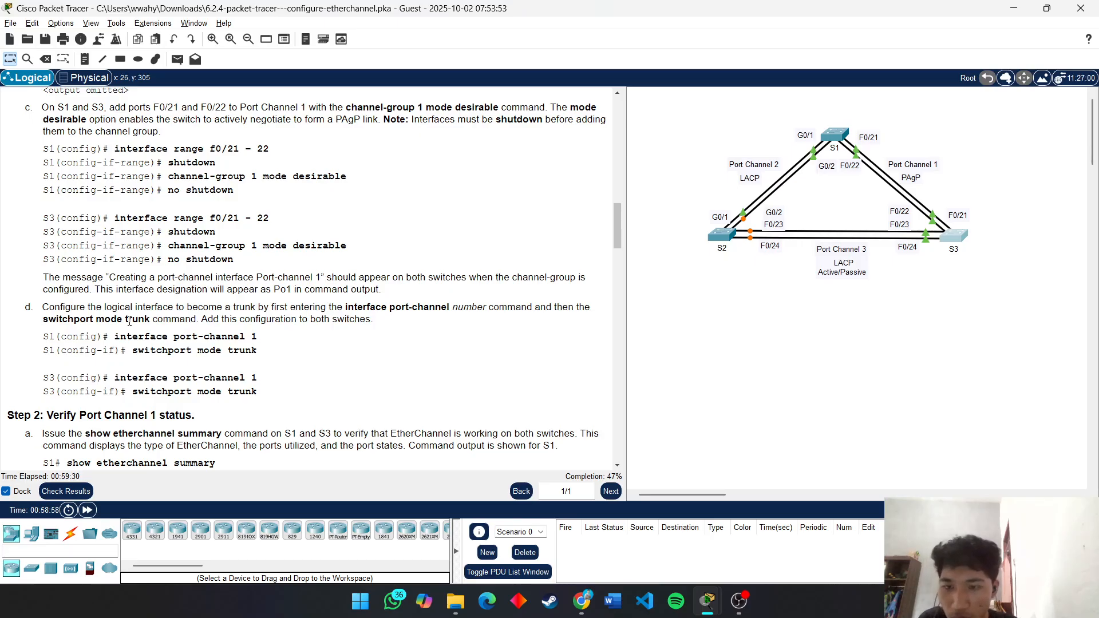
scroll(130, 321, "down", 1)
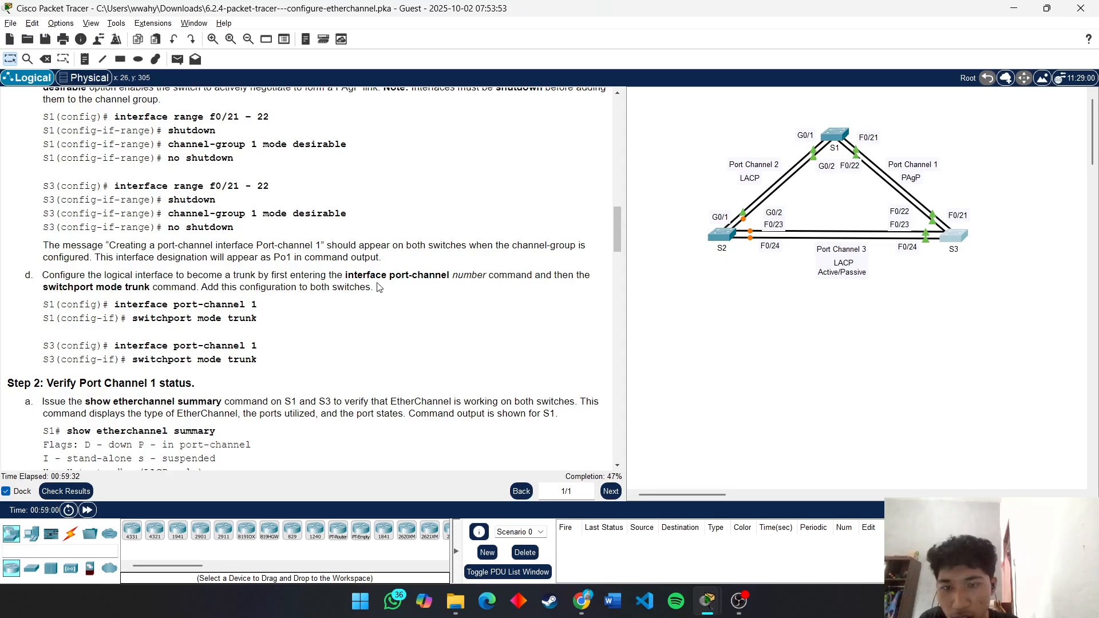
Step: Open the S1 command line and leave interface range configuration with the end command
scroll(384, 287, "up", 1)
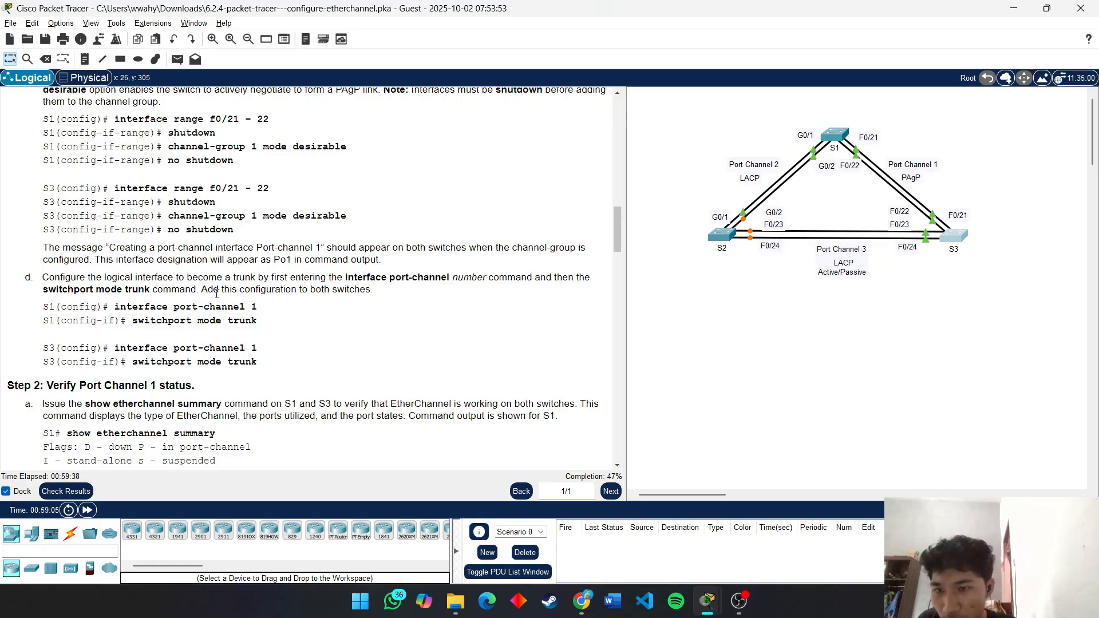
scroll(278, 305, "down", 1)
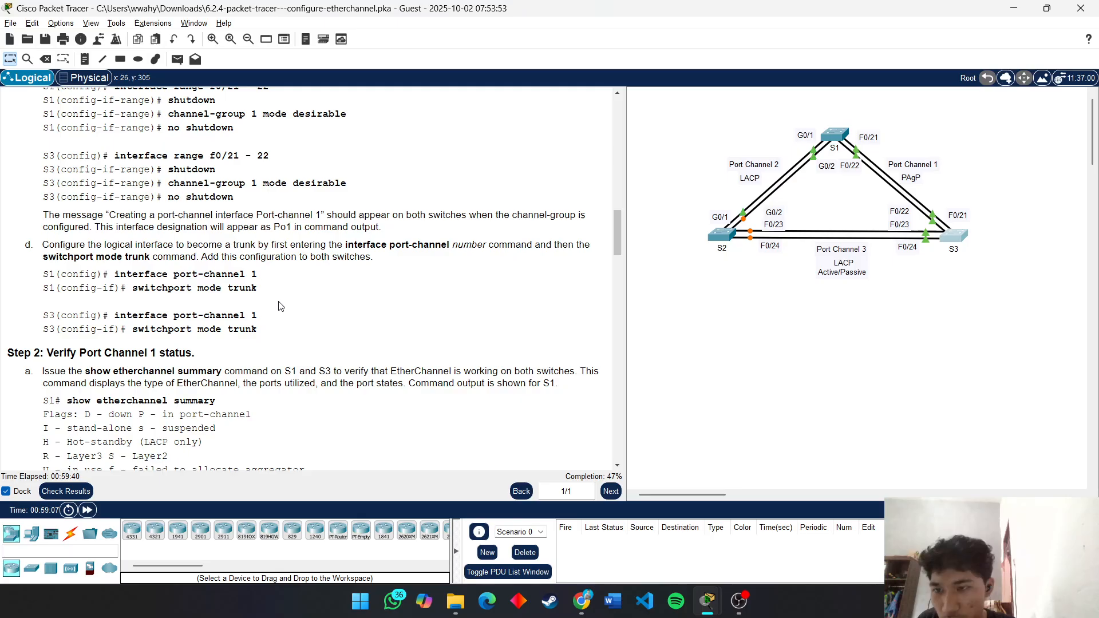
left_click(830, 134)
key("Return")
key("Return")
key("Return")
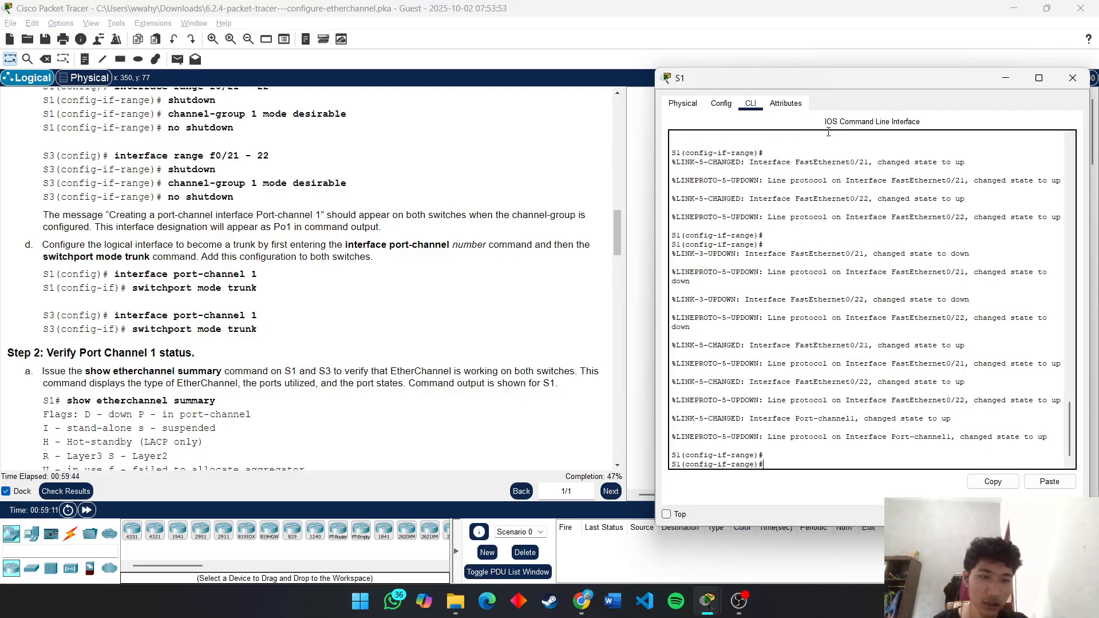
type("e")
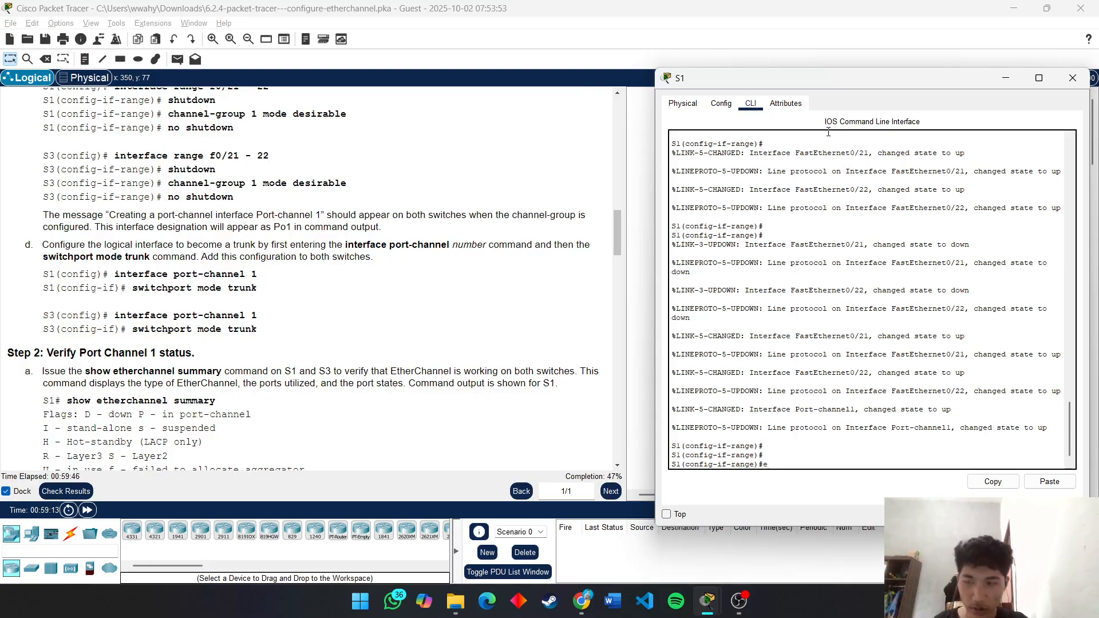
type("nd")
key("Return")
type("conf t")
key("Return")
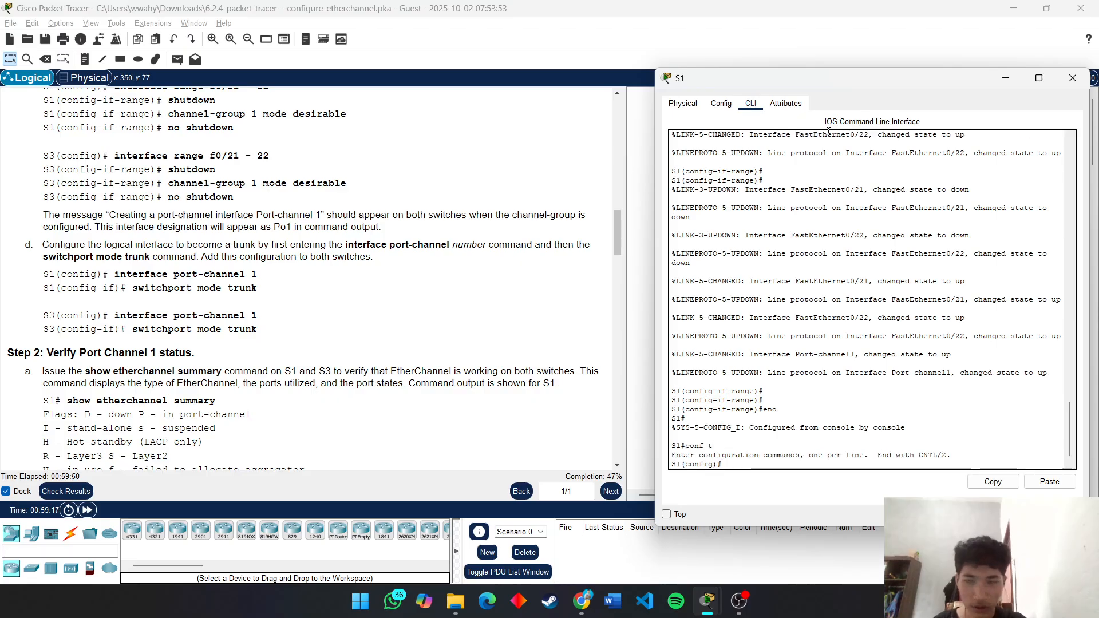
type("int")
key("Tab")
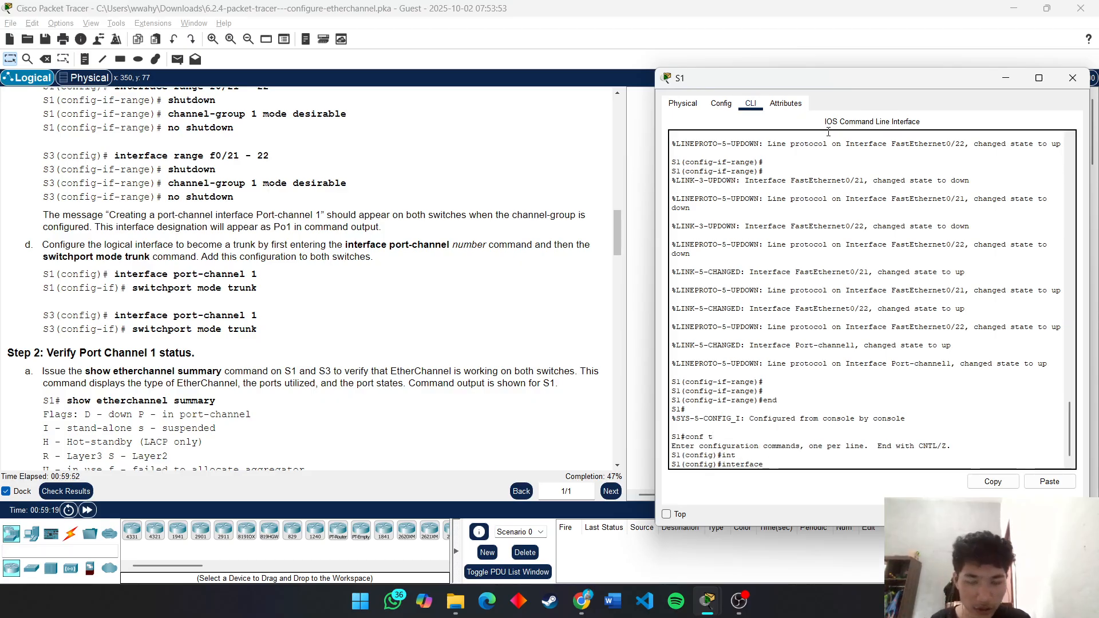
key("BackSpace")
key("BackSpace")
key("BackSpace")
key("BackSpace")
key("BackSpace")
key("BackSpace")
key("BackSpace")
key("BackSpace")
key("BackSpace")
type("ex")
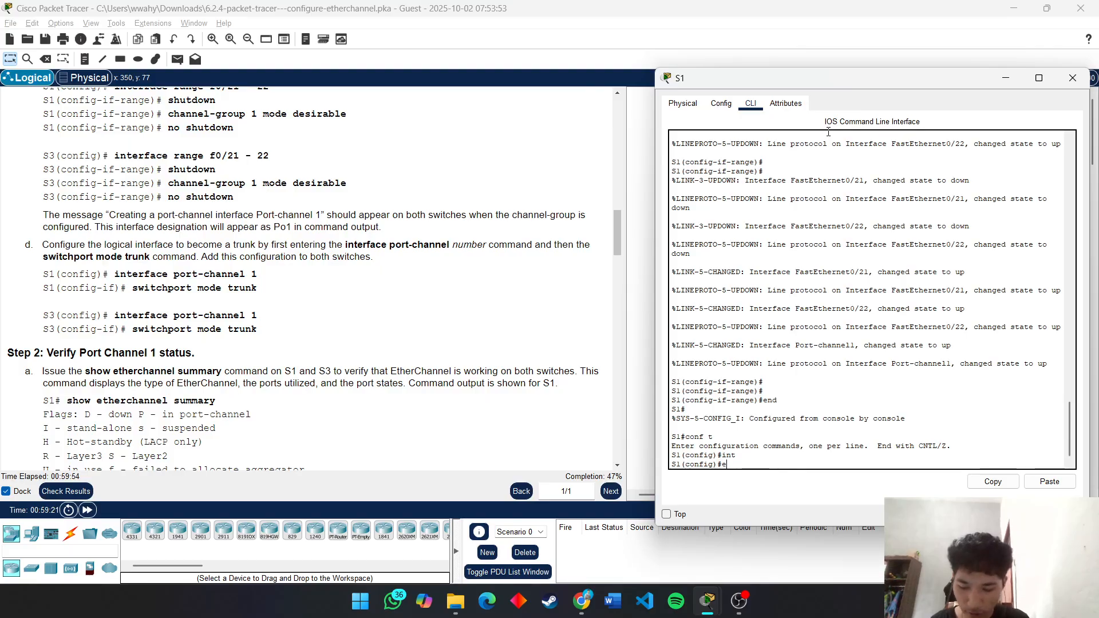
key("Return")
key("Return")
Step: Try to display the port-channel interface on S1 with show interfaces port-channel, without an interface number
type("sho")
key("Tab")
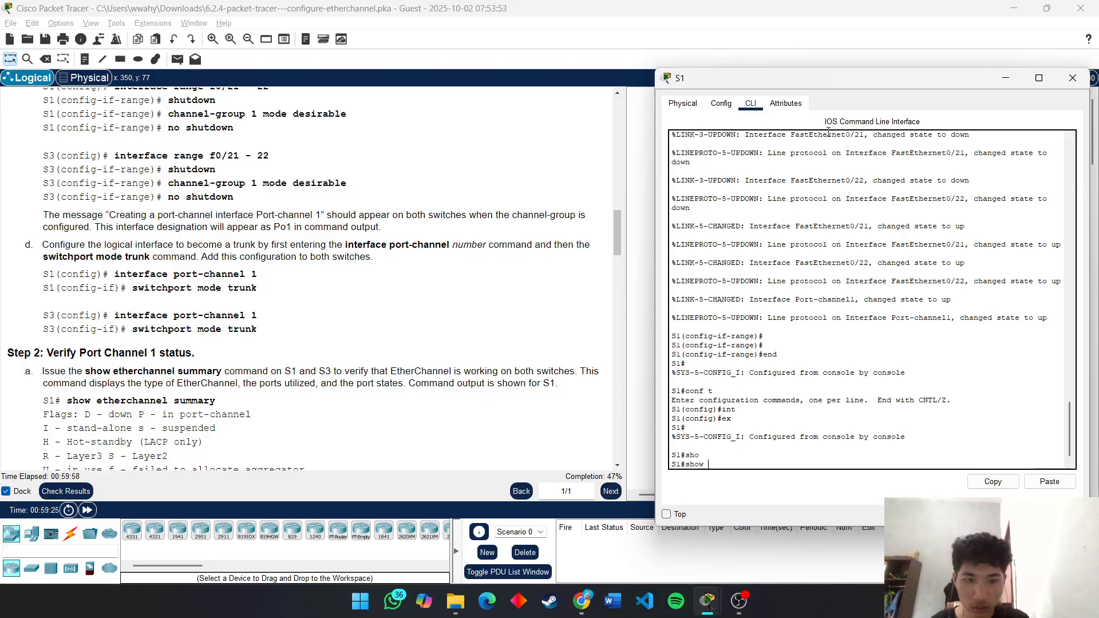
type("in")
key("Tab")
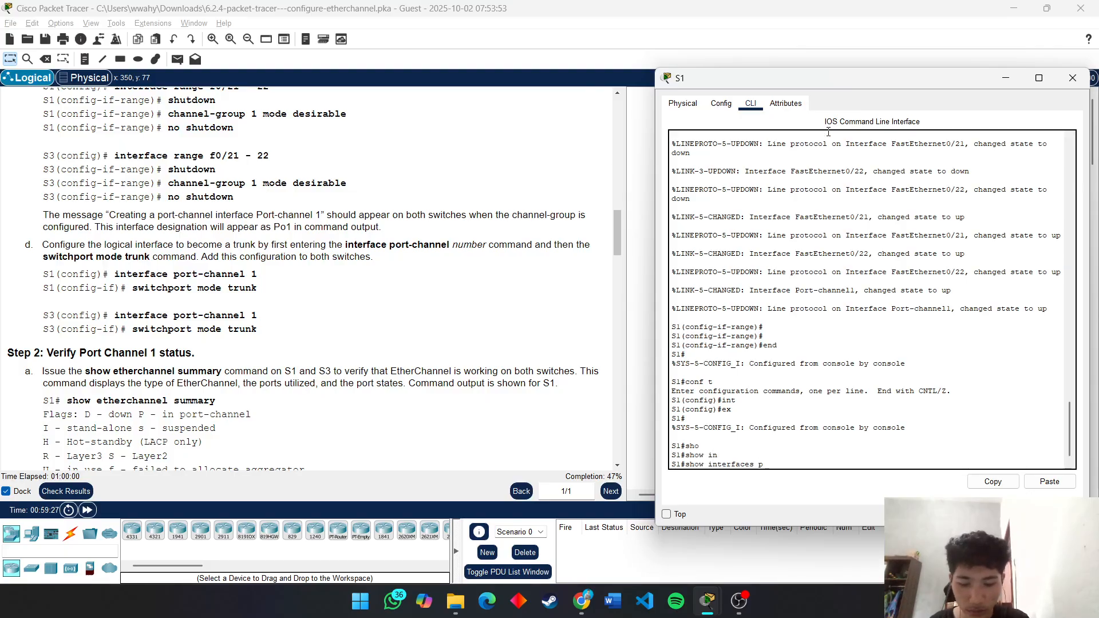
type("p")
key("Tab")
key("Return")
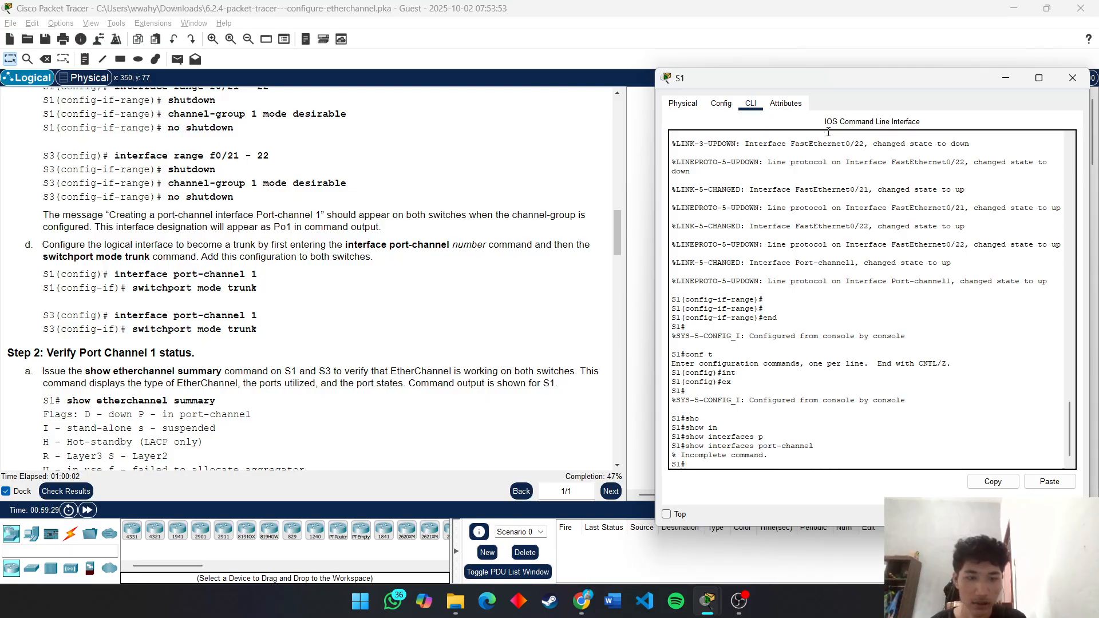
Step: Look up the accepted port-channel numbers and display the full details with show interfaces port-channel 1 on S1
key("Up")
type("?")
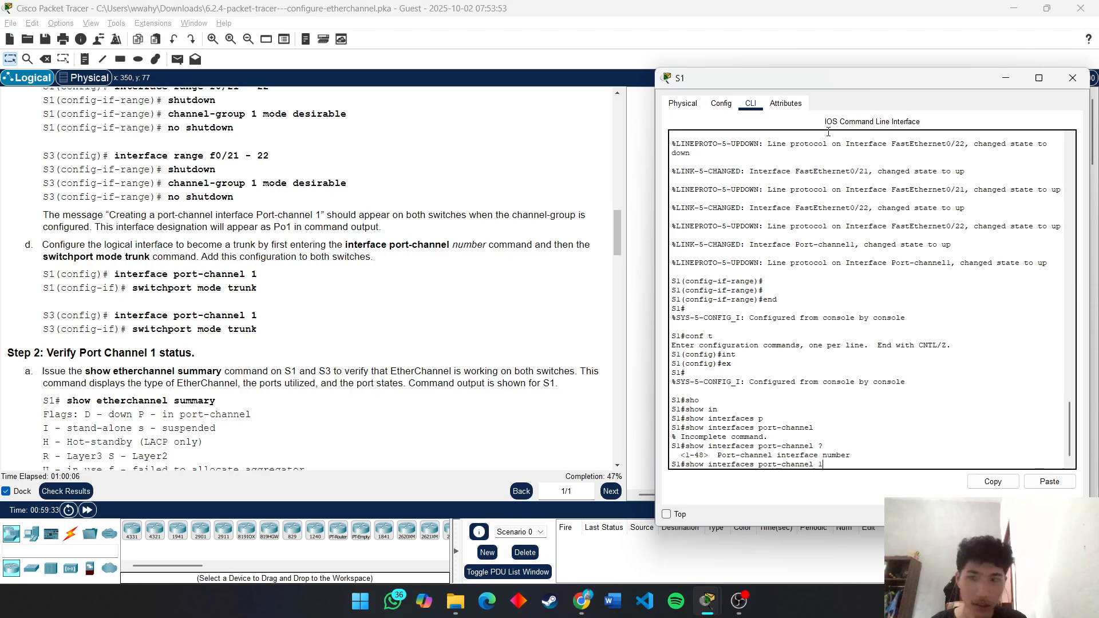
type("1")
key("Return")
key("Return")
key("Return")
key("Return")
key("Return")
key("Return")
key("Return")
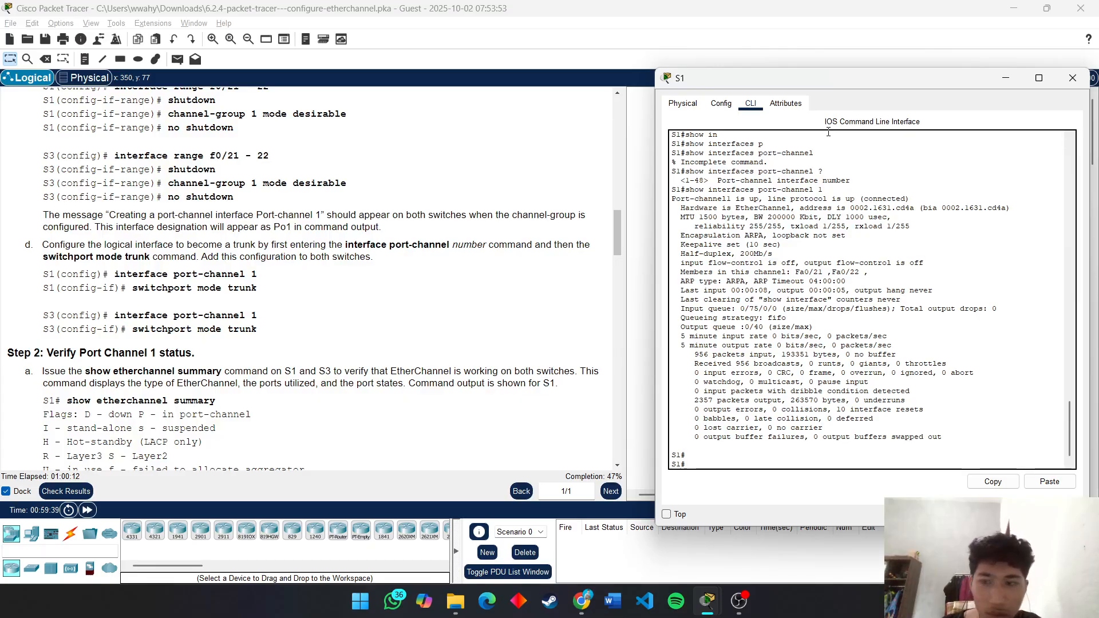
Step: Enter global configuration on S1 and open interface port-channel 1 for configuration
type("conf t")
key("Return")
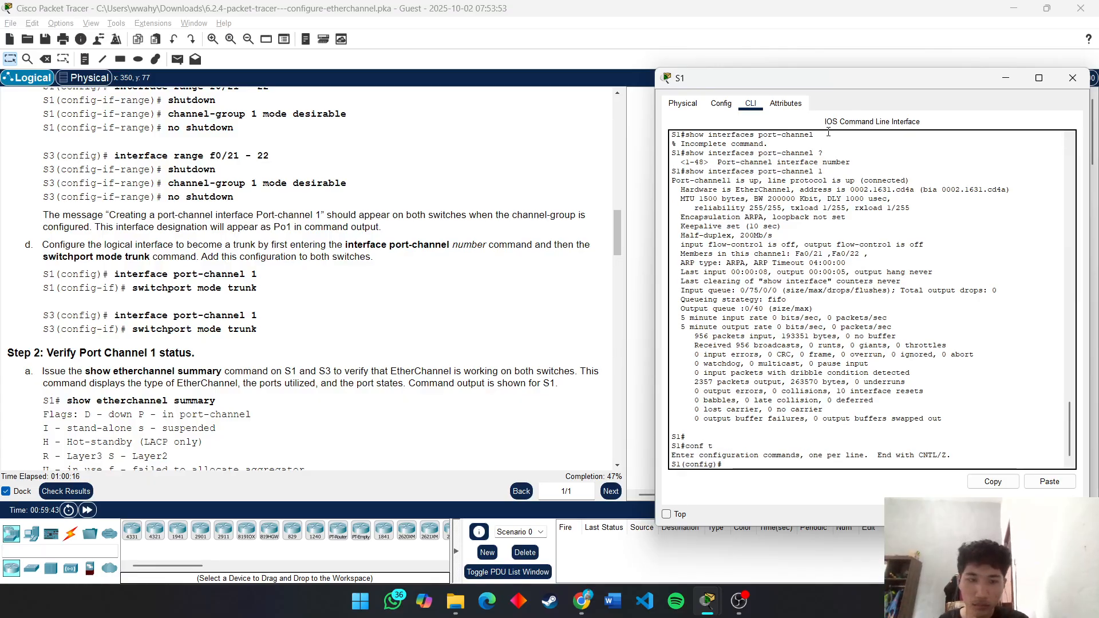
type("int")
key("Tab")
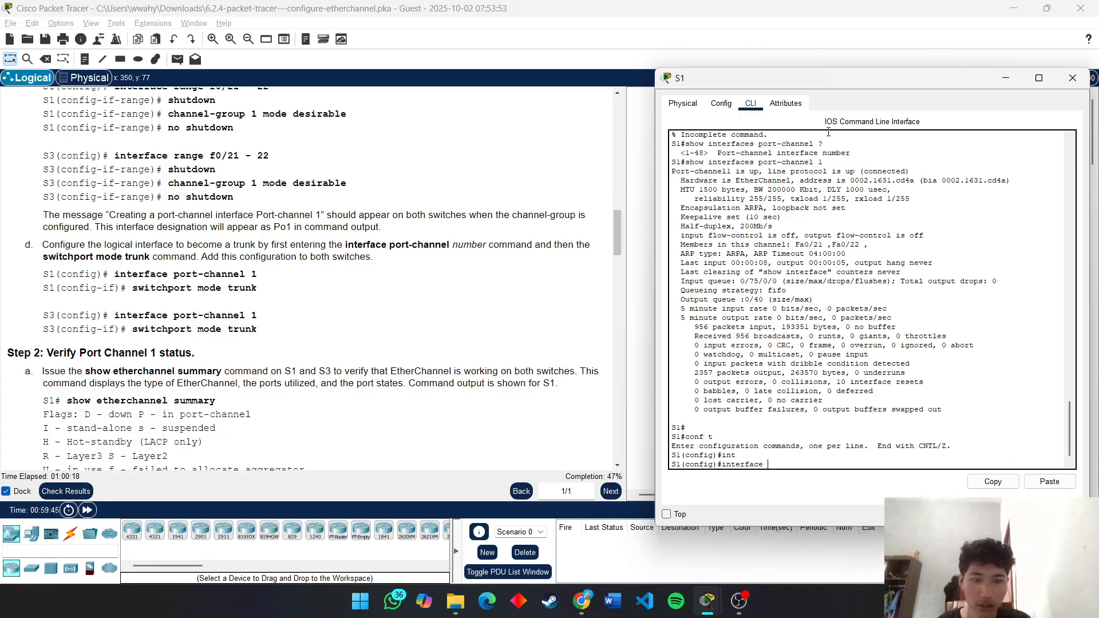
type("p")
key("Tab")
type("1")
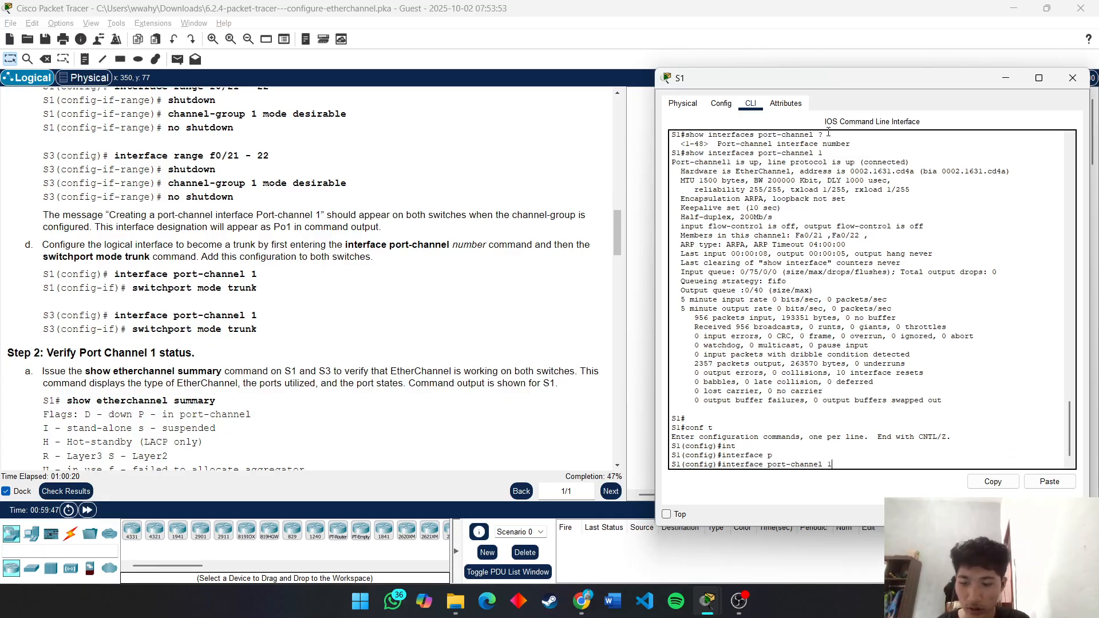
key("Return")
Step: Make port-channel 1 on S1 a trunk with switchport mode trunk
type("s")
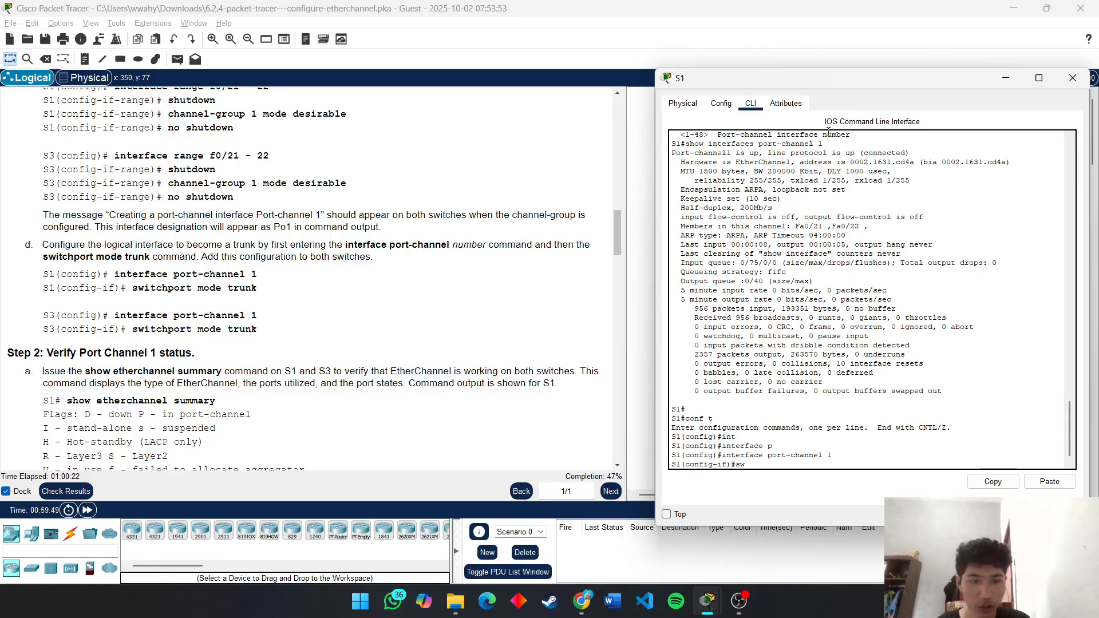
type("w")
key("Tab")
type("m")
key("Tab")
type("t")
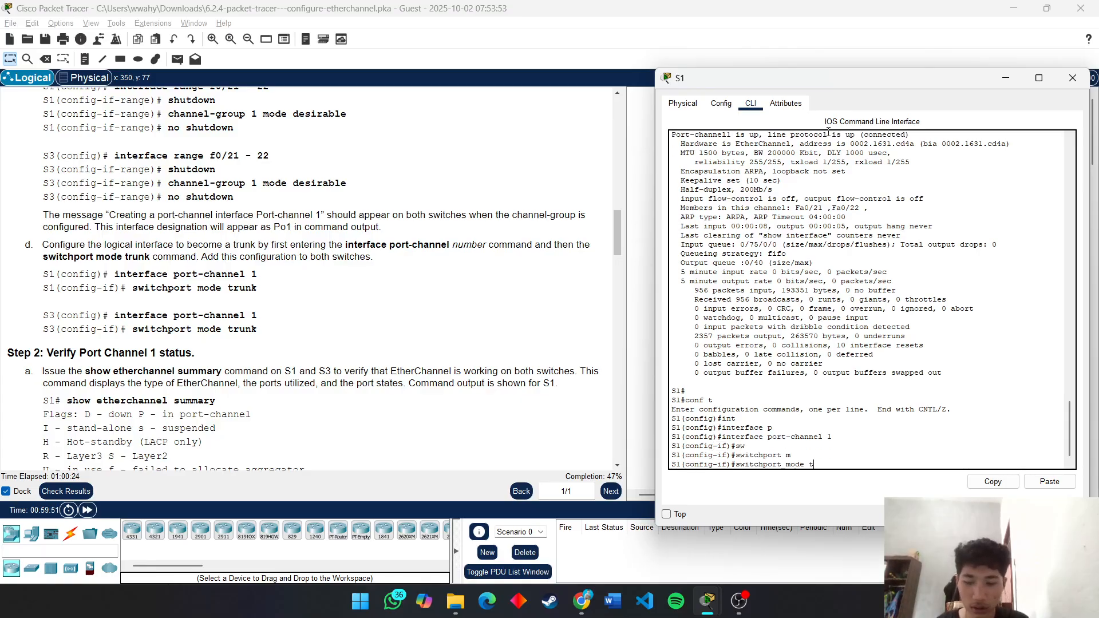
type("r")
key("Tab")
key("Return")
key("Return")
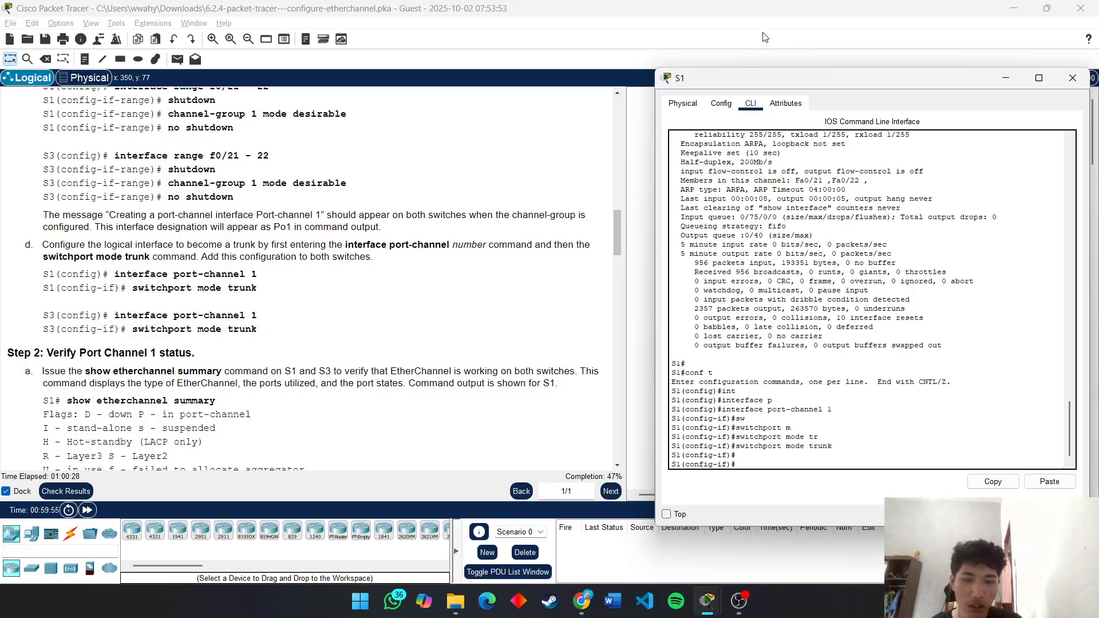
Step: Open the S3 command line and check the port-channel 1 trunk commands given for S3 in instruction d
left_click(617, 309)
left_click(953, 237)
scroll(150, 317, "up", 1)
scroll(150, 317, "up", 6)
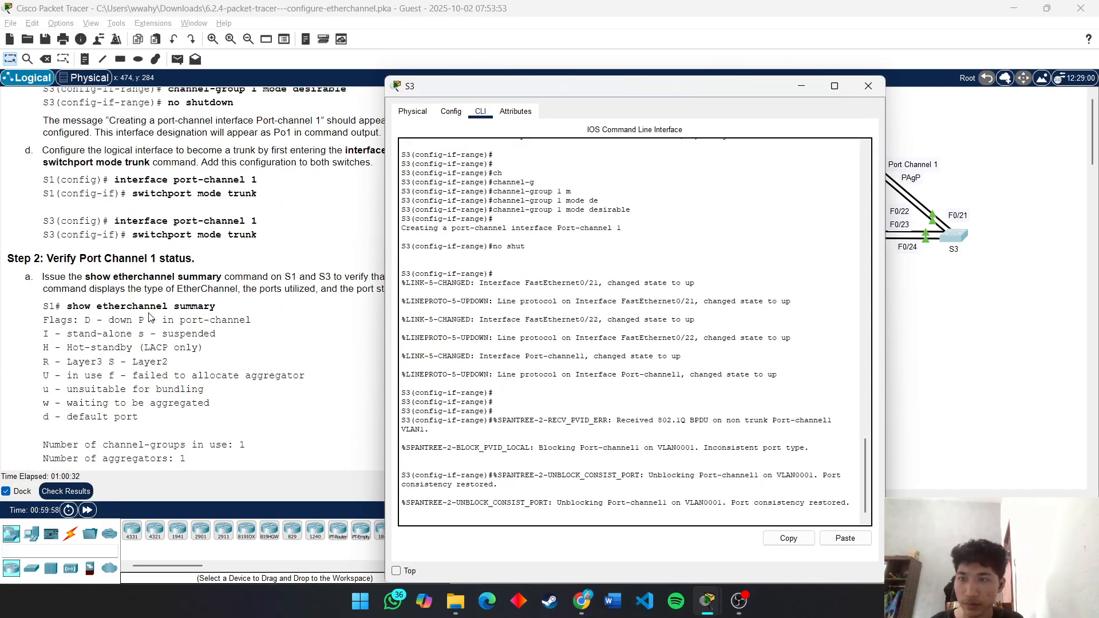
scroll(150, 317, "up", 3)
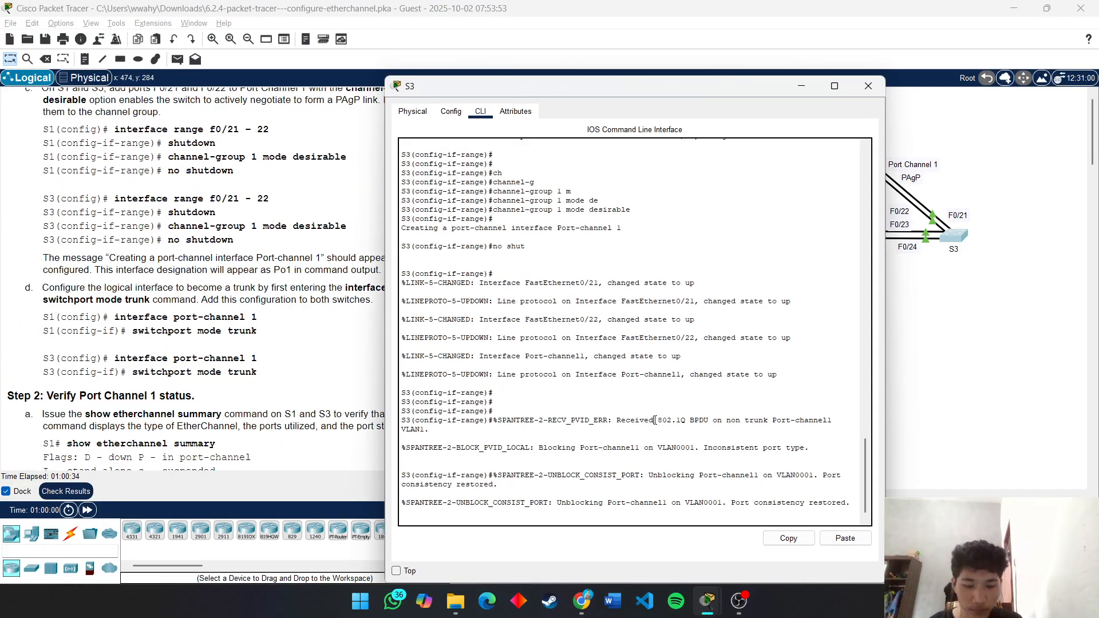
Step: On S3, exit interface range configuration and enter configuration of interface port-channel 1
key("Return")
key("Return")
key("Return")
type("ex")
key("Return")
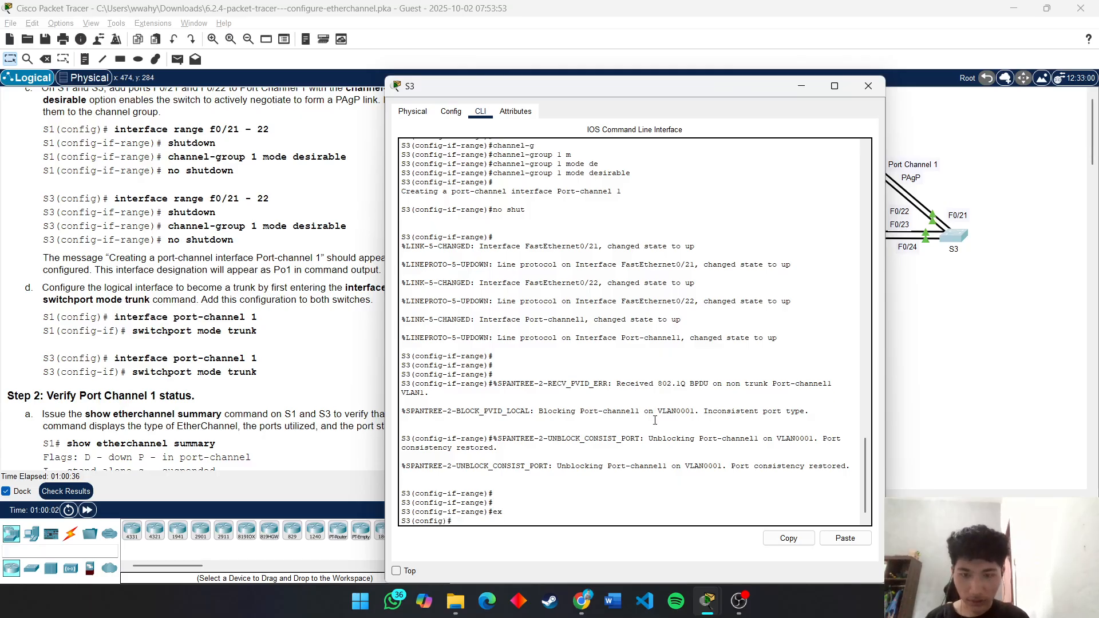
type("in")
key("Tab")
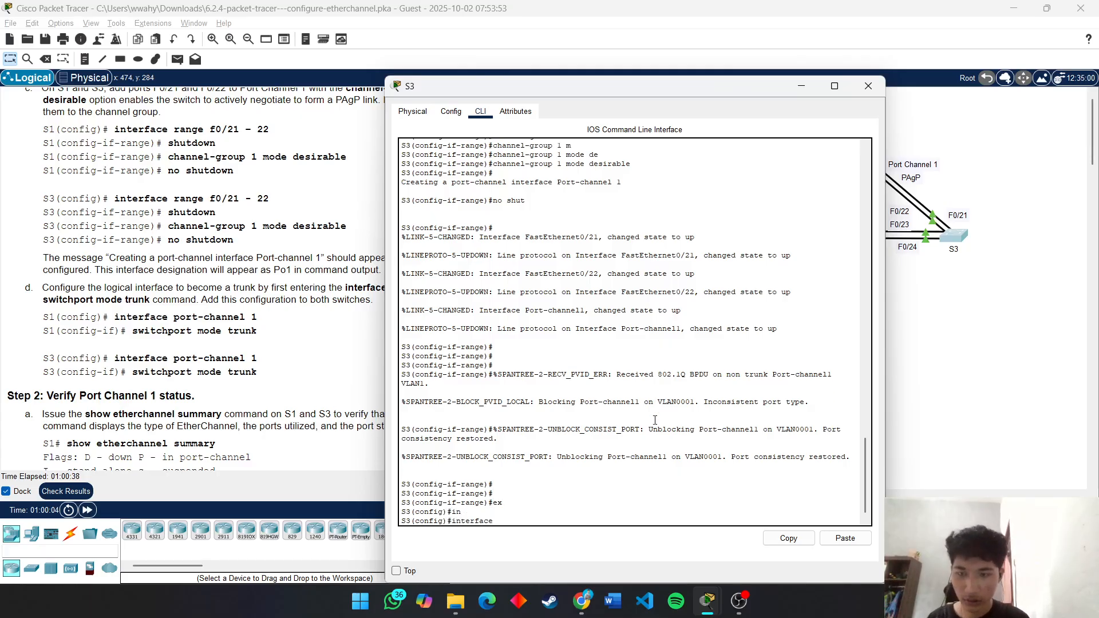
type("p")
key("Tab")
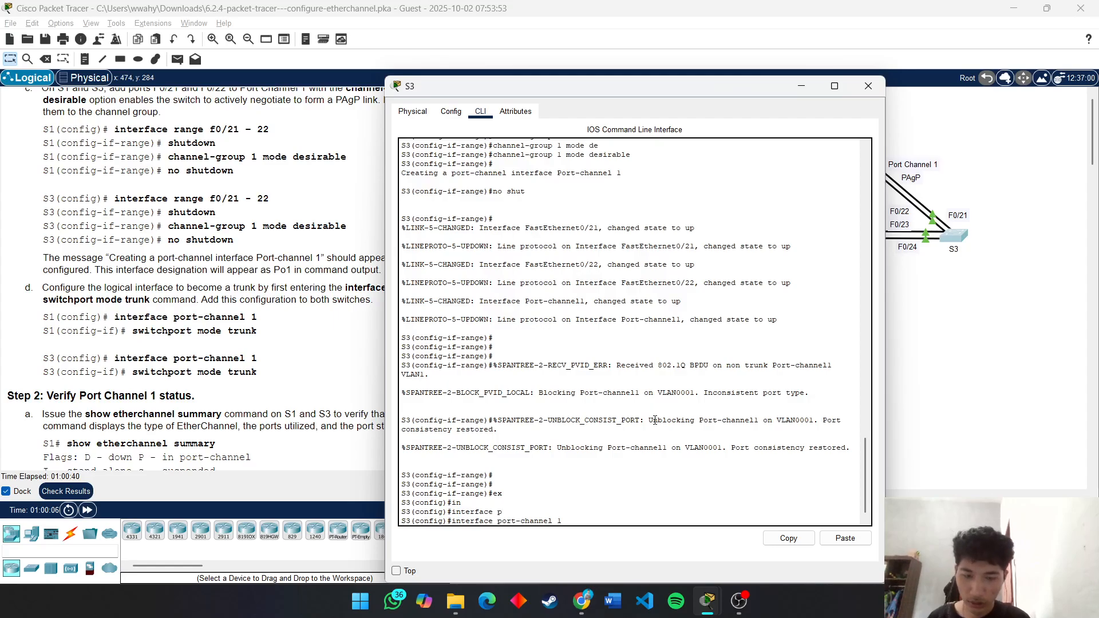
type("1")
key("Return")
Step: Set port-channel 1 on S3 to trunk with the switchport mode trunk command
type("switchport m")
key("Tab")
type("m")
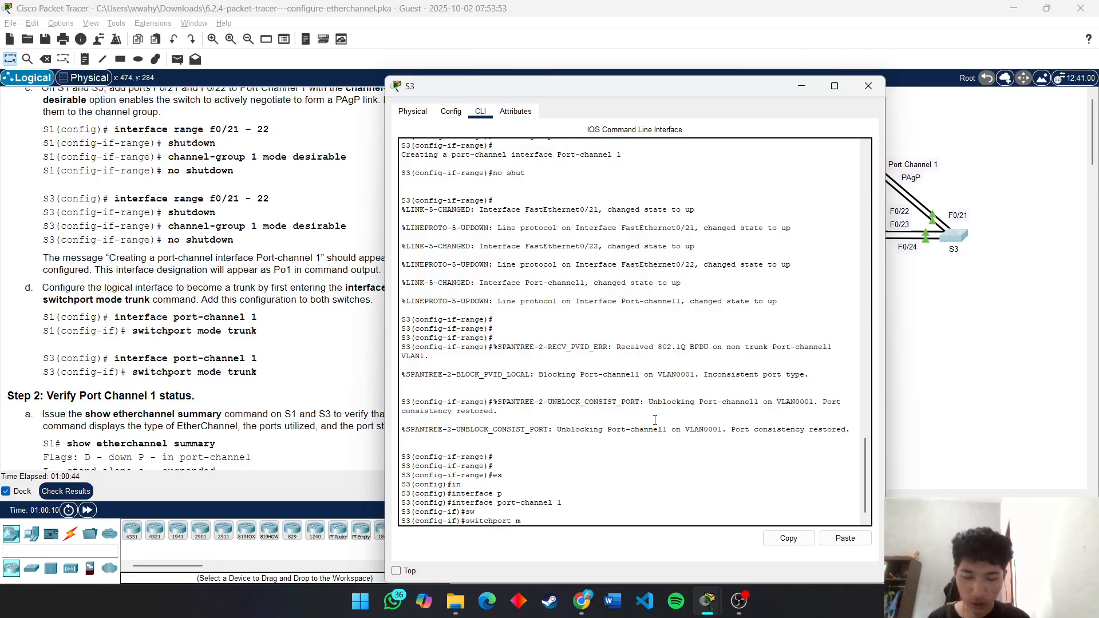
key("Tab")
type("t")
key("Tab")
key("Return")
key("Return")
key("Return")
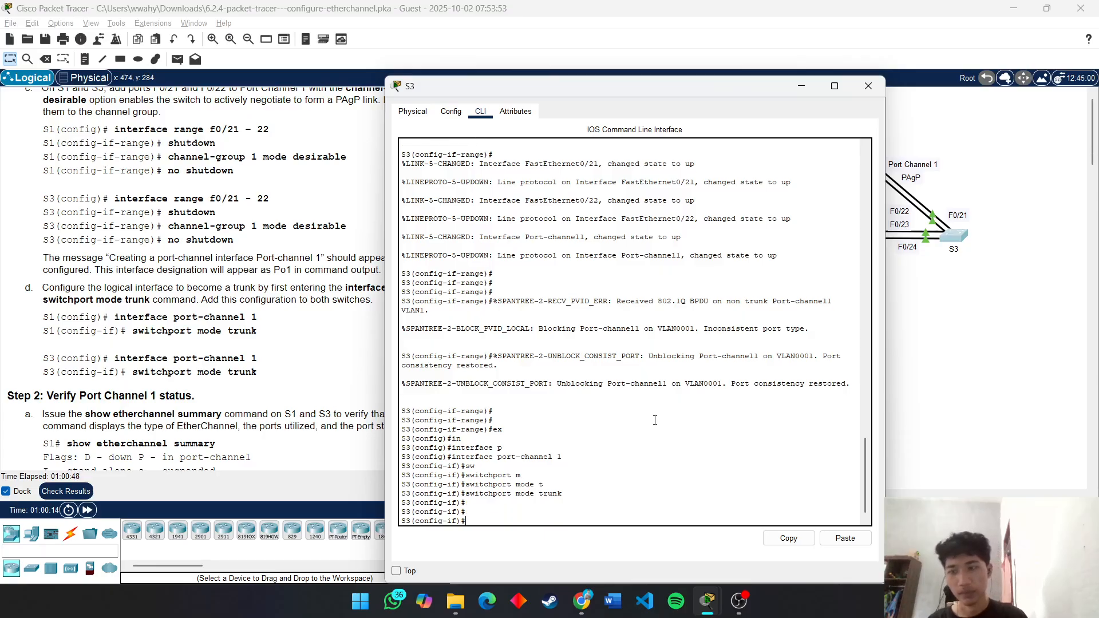
Step: Review the lab instructions on trunking the logical interface and on verifying Port Channel 1 status in Step 2
left_click(290, 369)
scroll(374, 340, "down", 1)
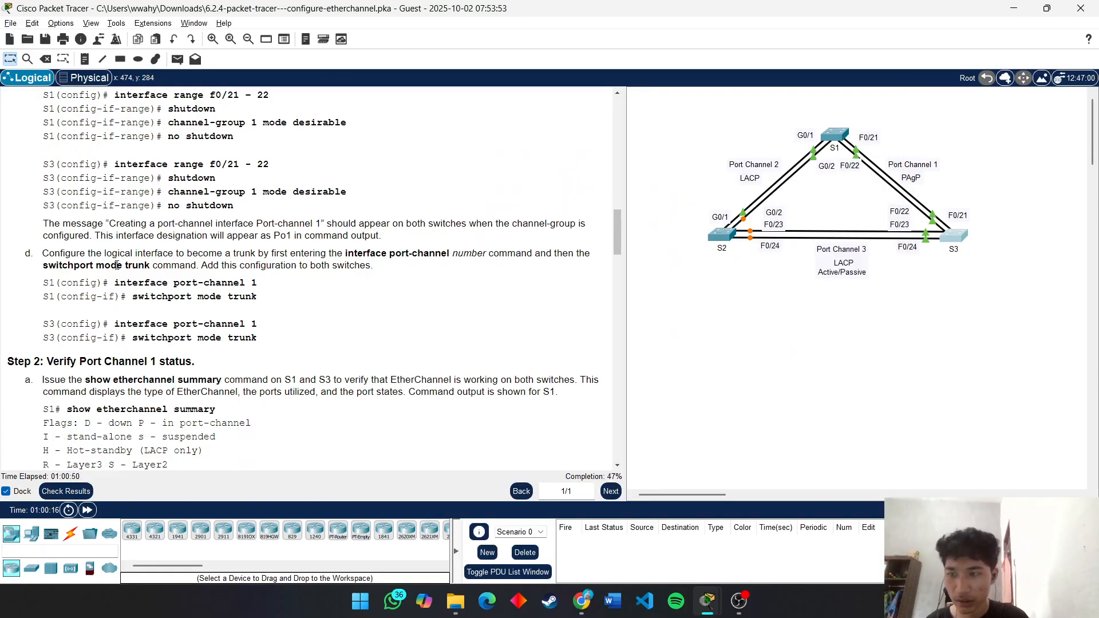
left_click_drag(20, 253, 212, 282)
left_click(272, 335)
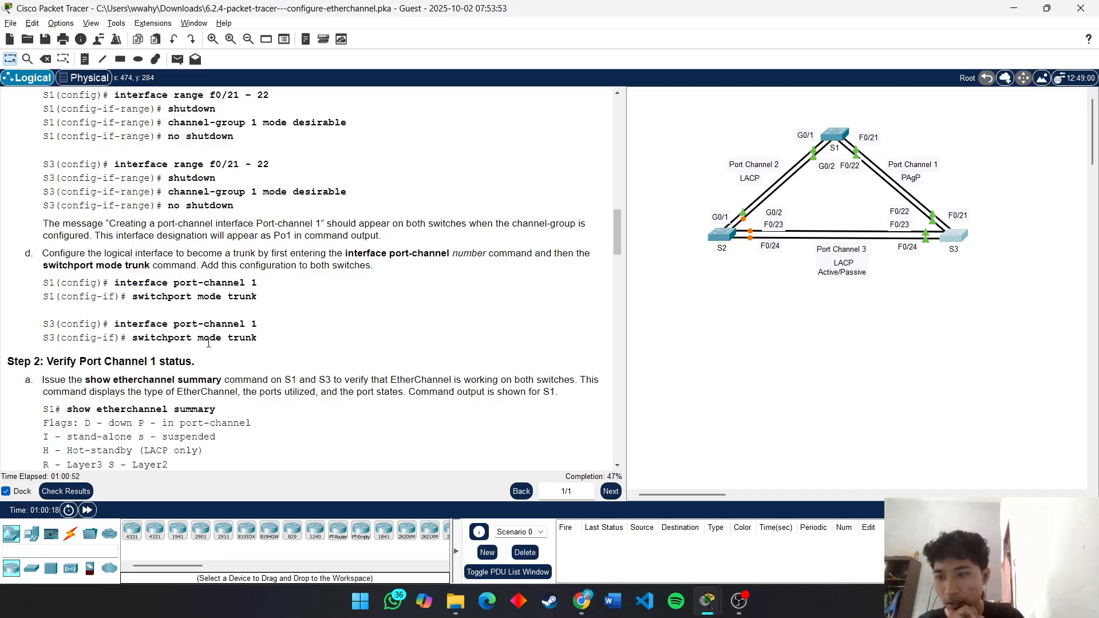
scroll(172, 349, "down", 3)
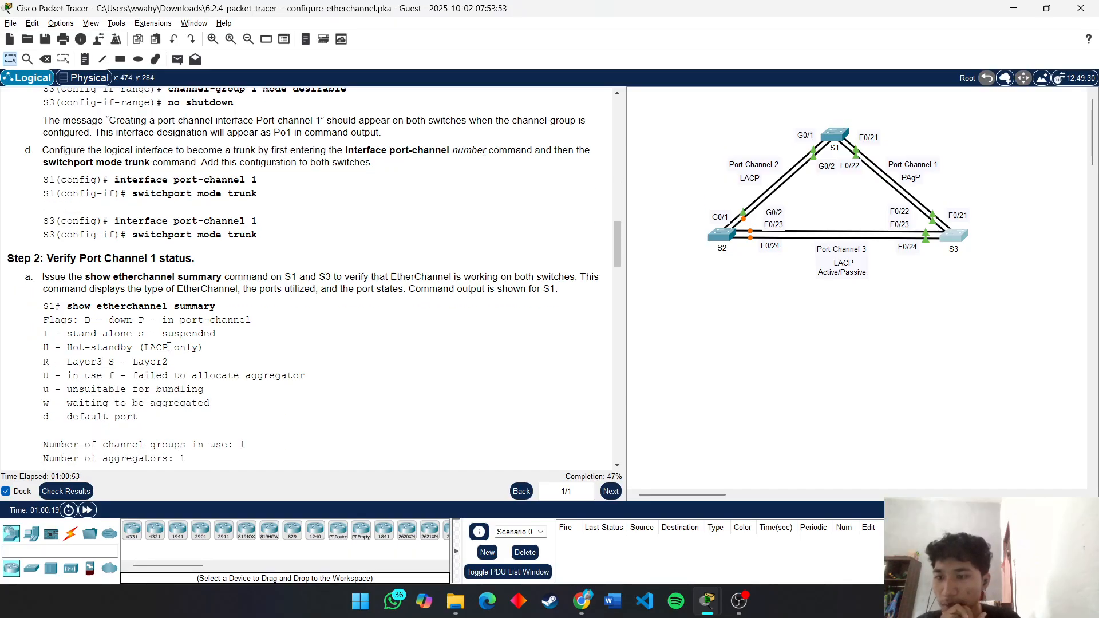
left_click_drag(43, 260, 185, 261)
left_click(196, 264)
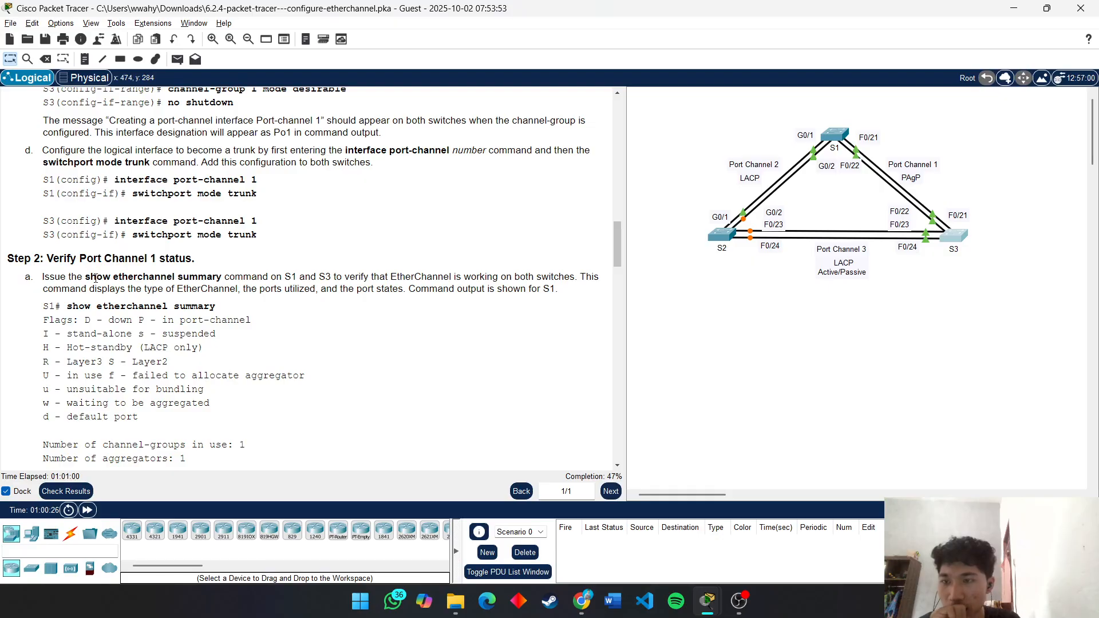
left_click_drag(90, 278, 167, 278)
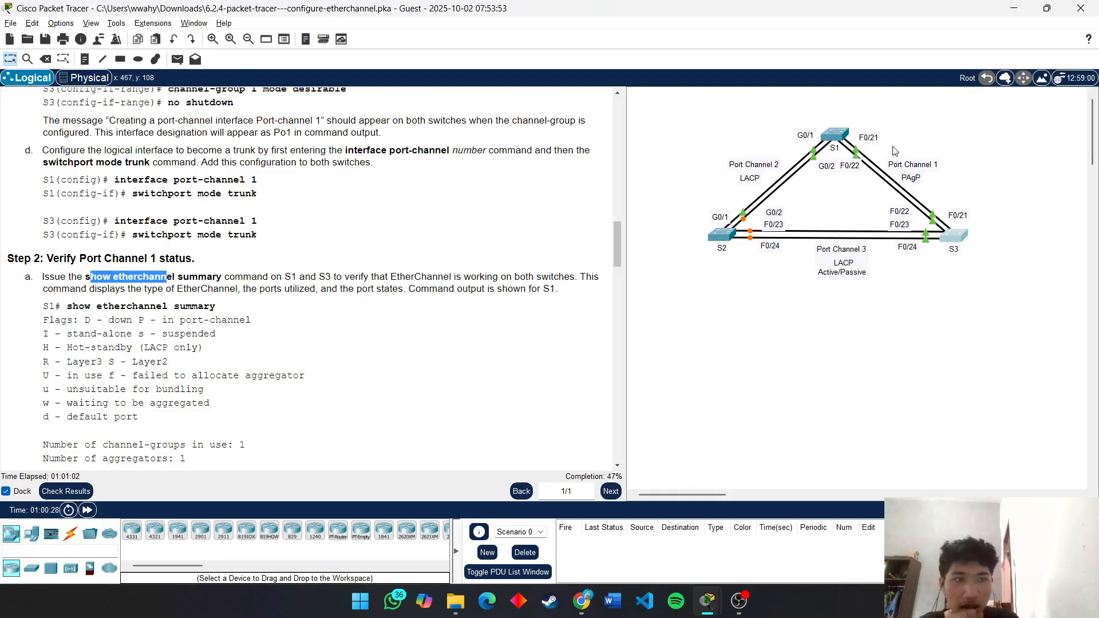
Step: Open the S1 switch's command line and end configuration mode to return to privileged EXEC mode
left_click(831, 137)
type("end")
key("Return")
key("Return")
key("Return")
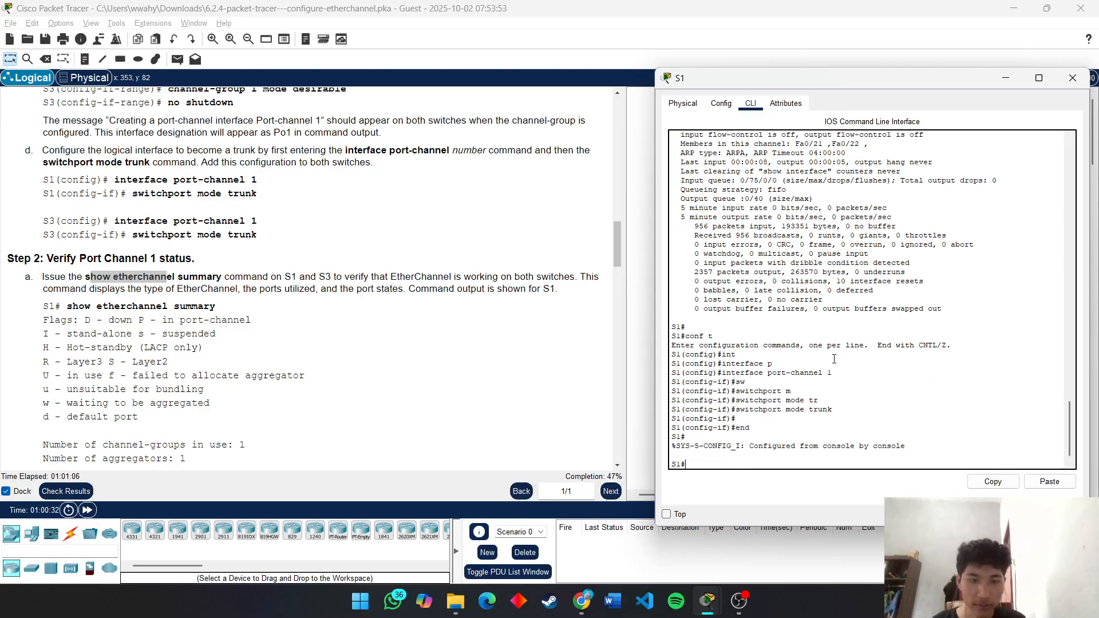
Step: Run show etherchannel summary on S1
type("sh")
key("Tab")
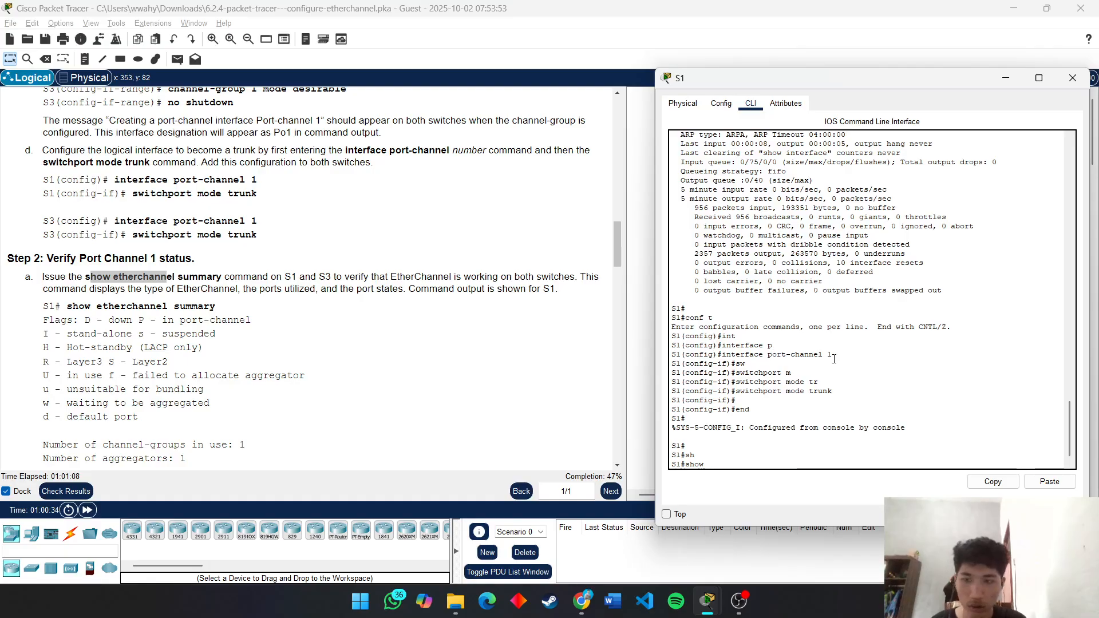
type("eth")
key("Tab")
type("sum")
key("Tab")
key("Return")
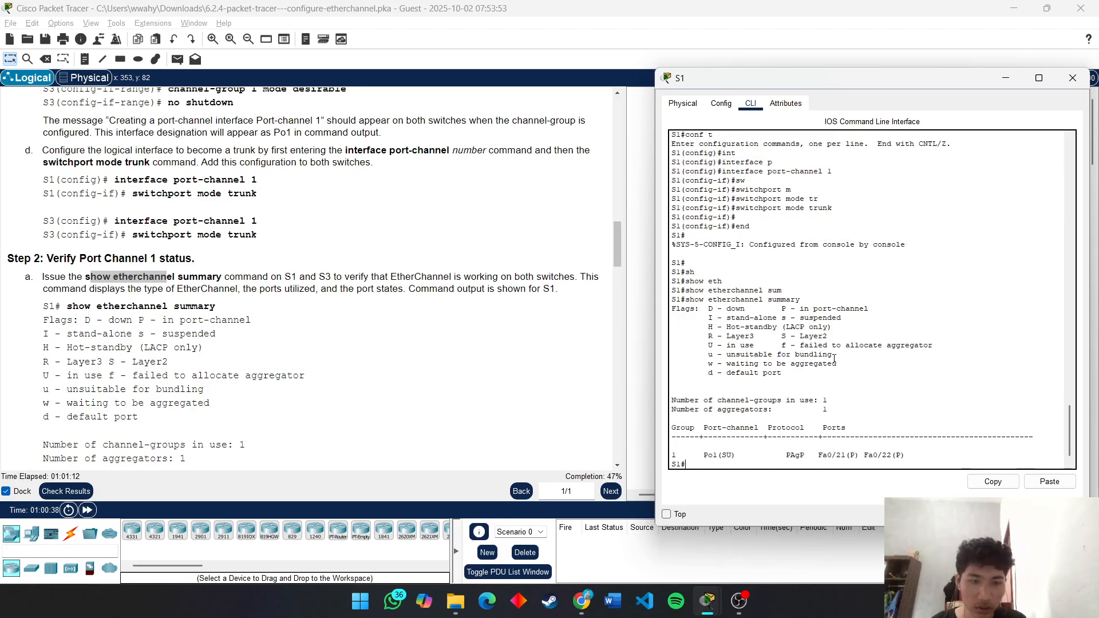
key("Return")
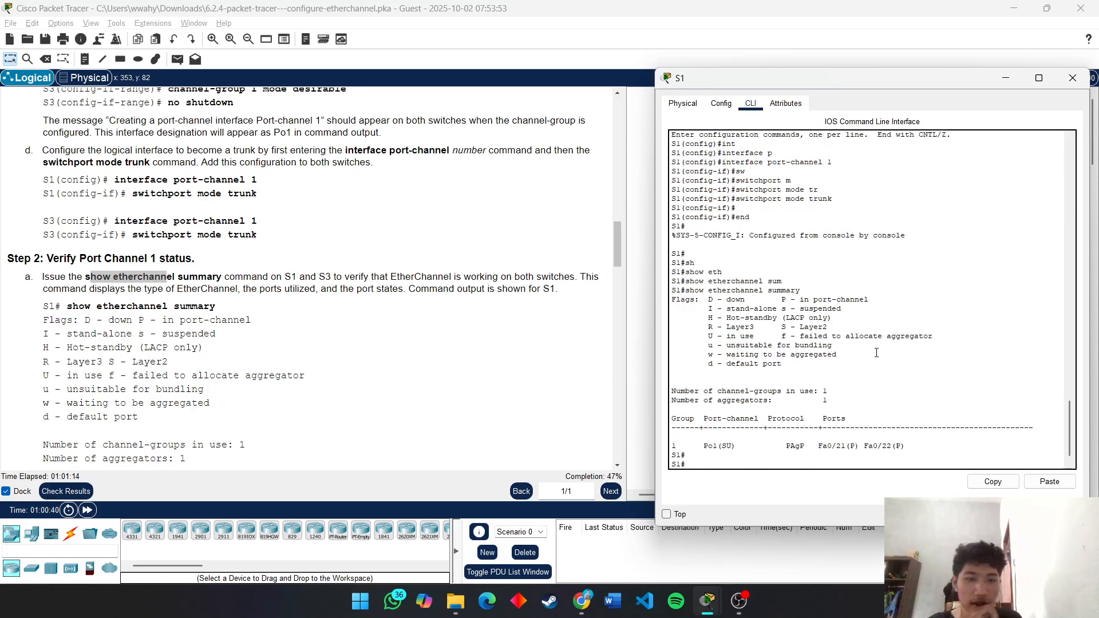
Step: Examine the S1 EtherChannel summary: channel-group and aggregator counts, port-channel status flags, protocol and member ports
left_click_drag(903, 448, 855, 433)
left_click(808, 413)
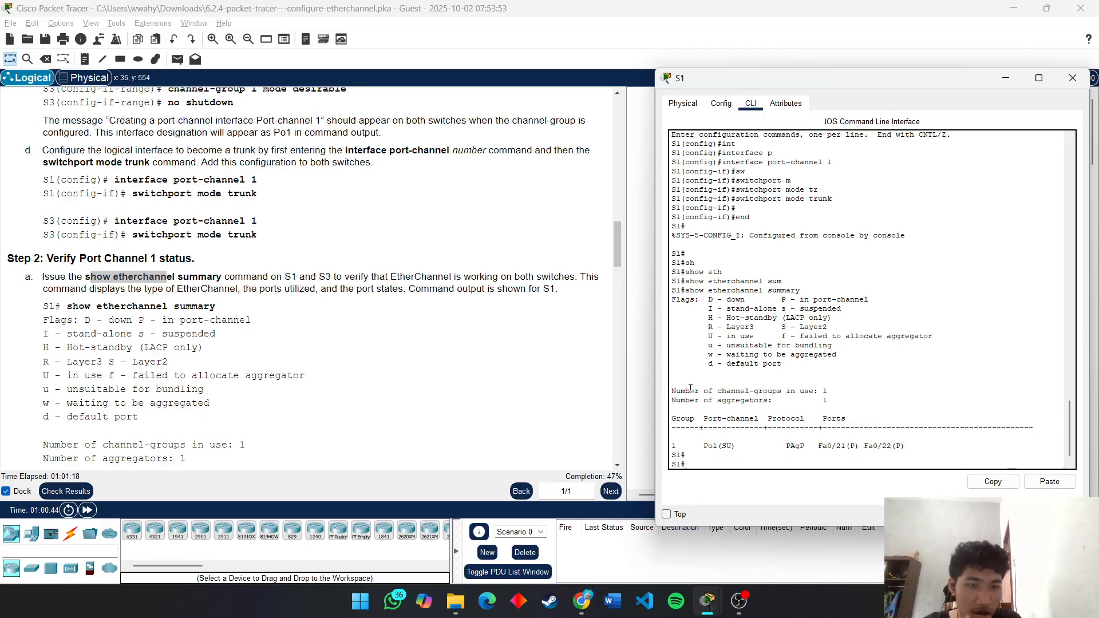
left_click_drag(695, 389, 814, 399)
left_click(829, 396)
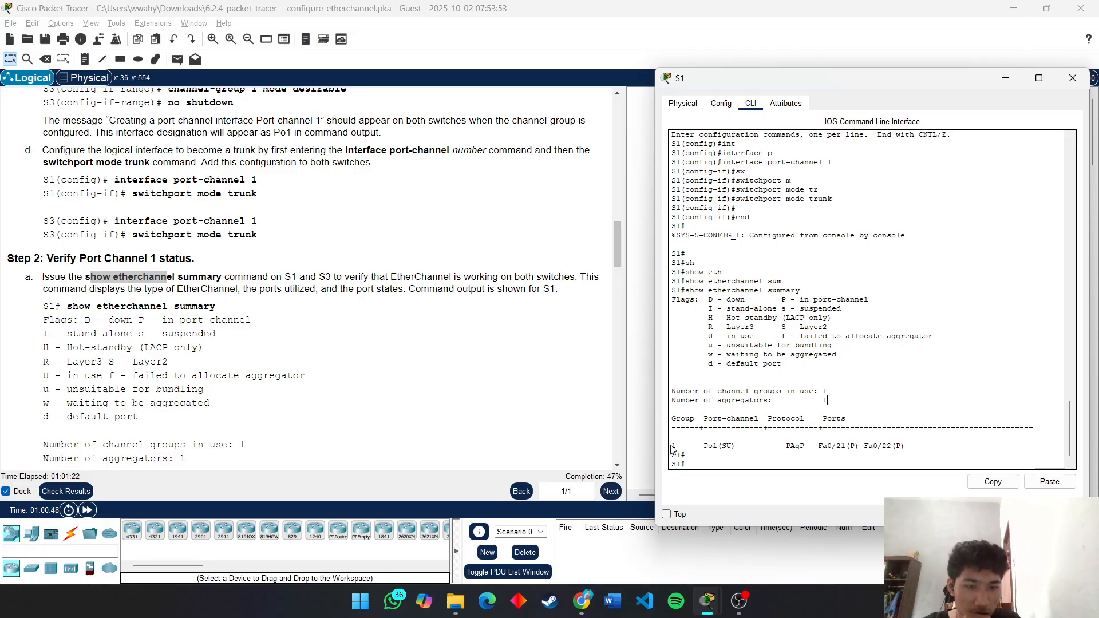
left_click_drag(703, 446, 730, 447)
left_click(720, 448)
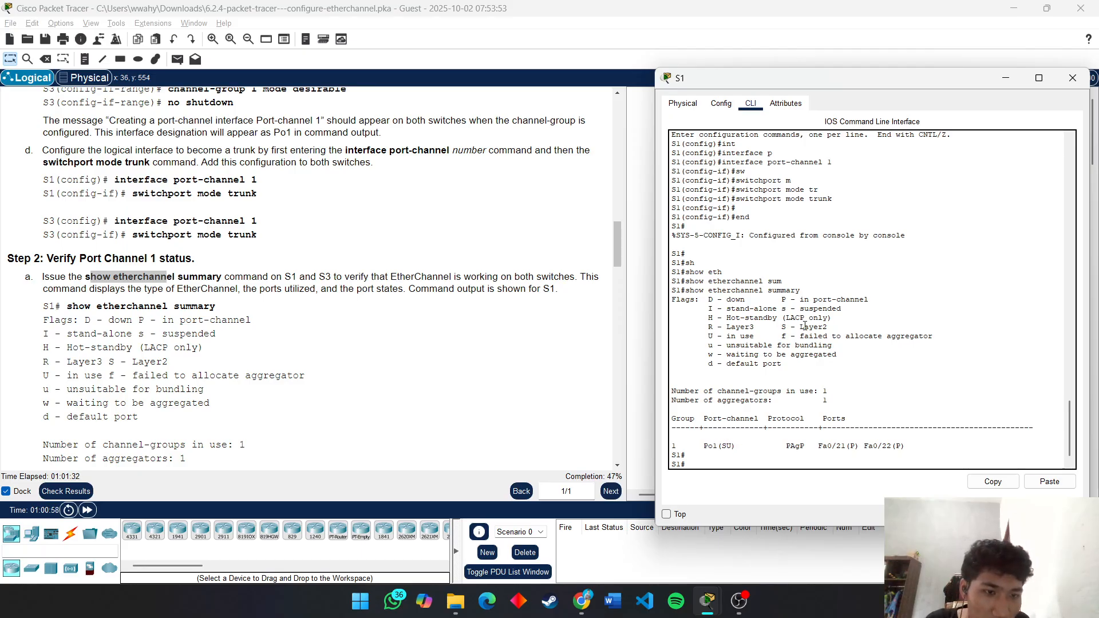
left_click_drag(800, 326, 835, 325)
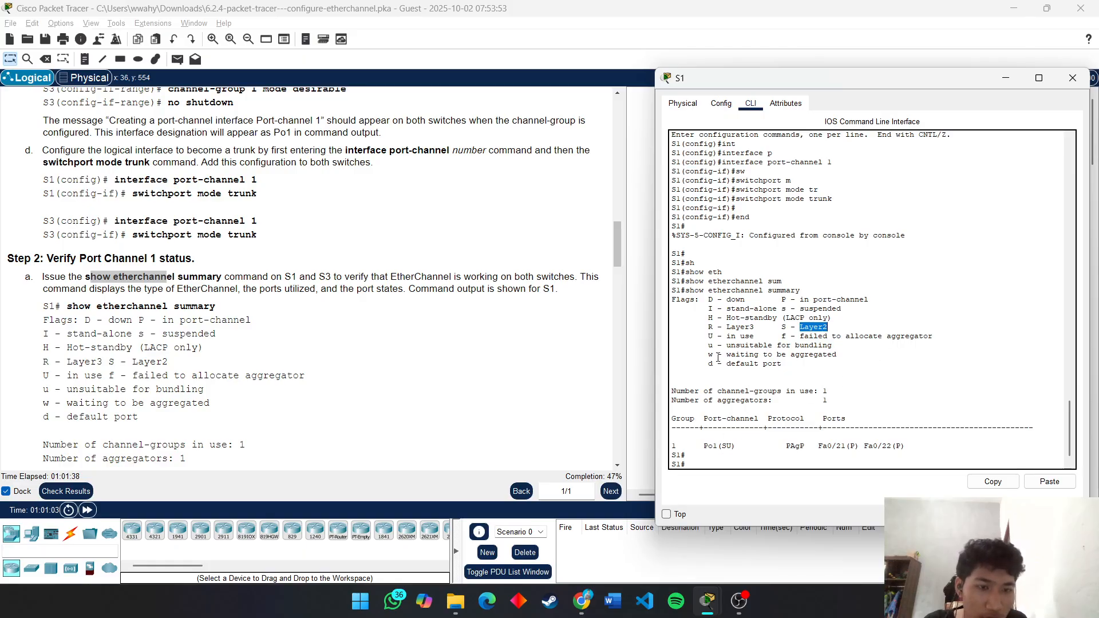
left_click_drag(727, 336, 829, 328)
left_click(778, 345)
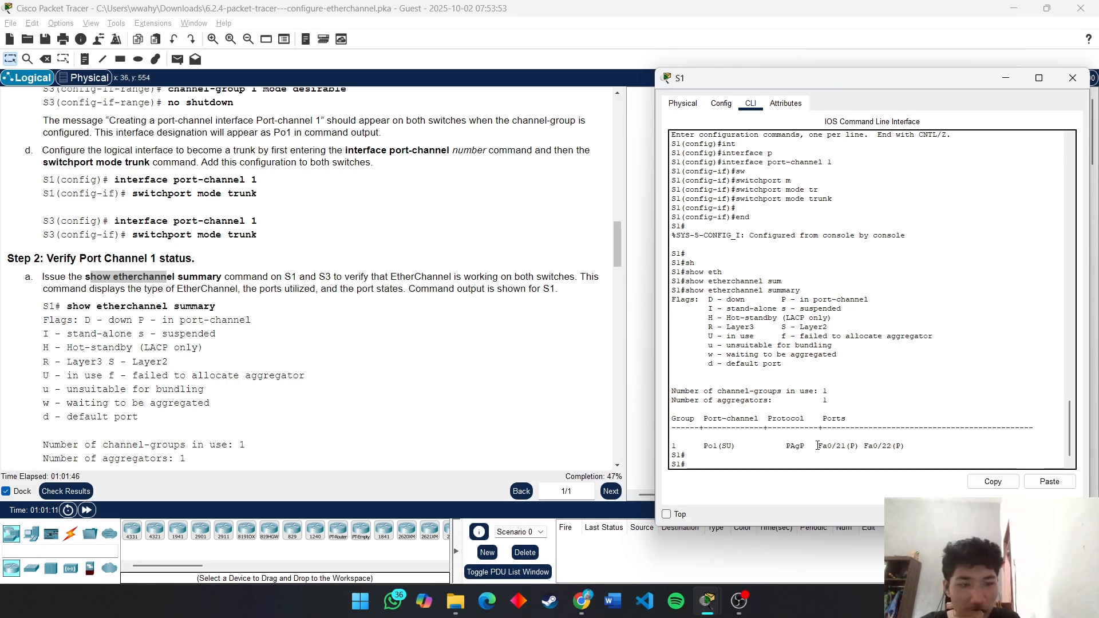
left_click_drag(817, 446, 939, 456)
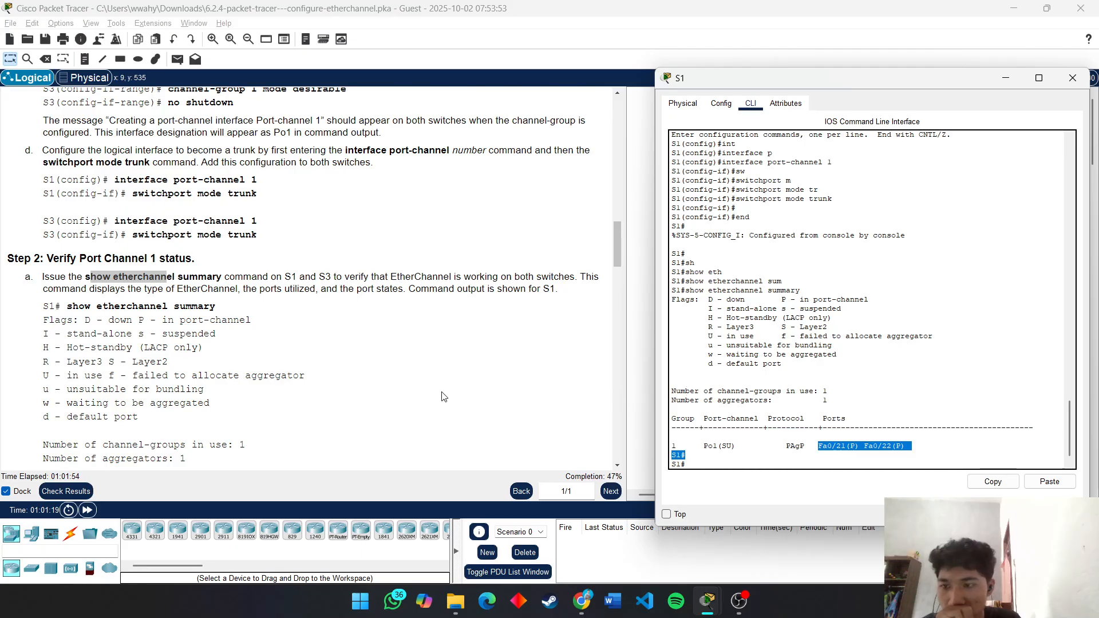
Step: Check the remaining Step 2 instructions and run show interfaces trunk on S1
scroll(444, 396, "down", 3)
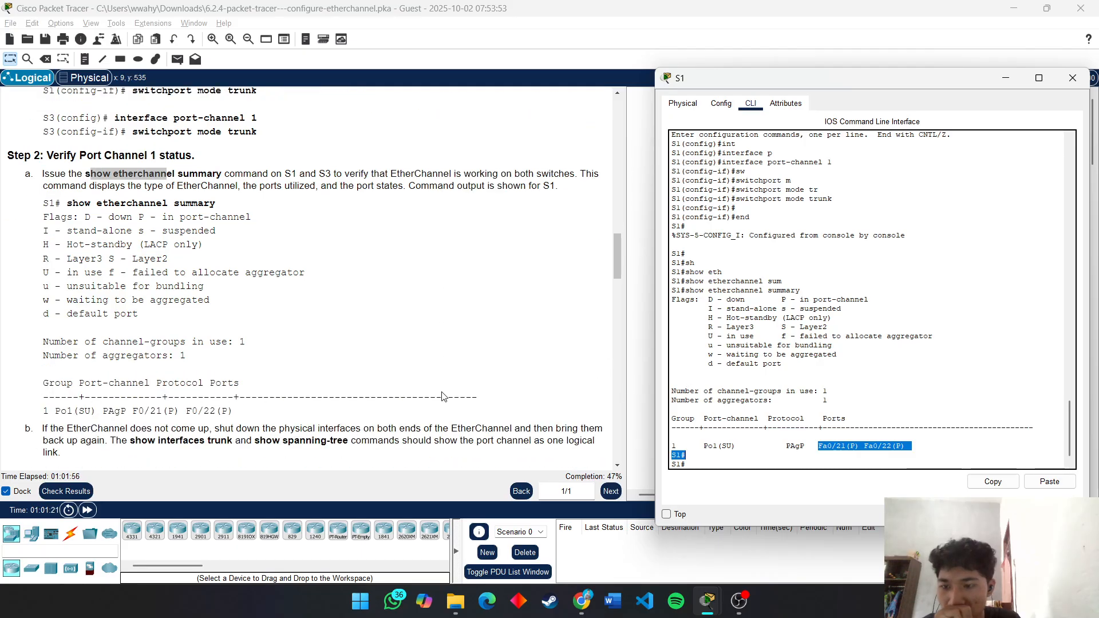
scroll(444, 396, "down", 1)
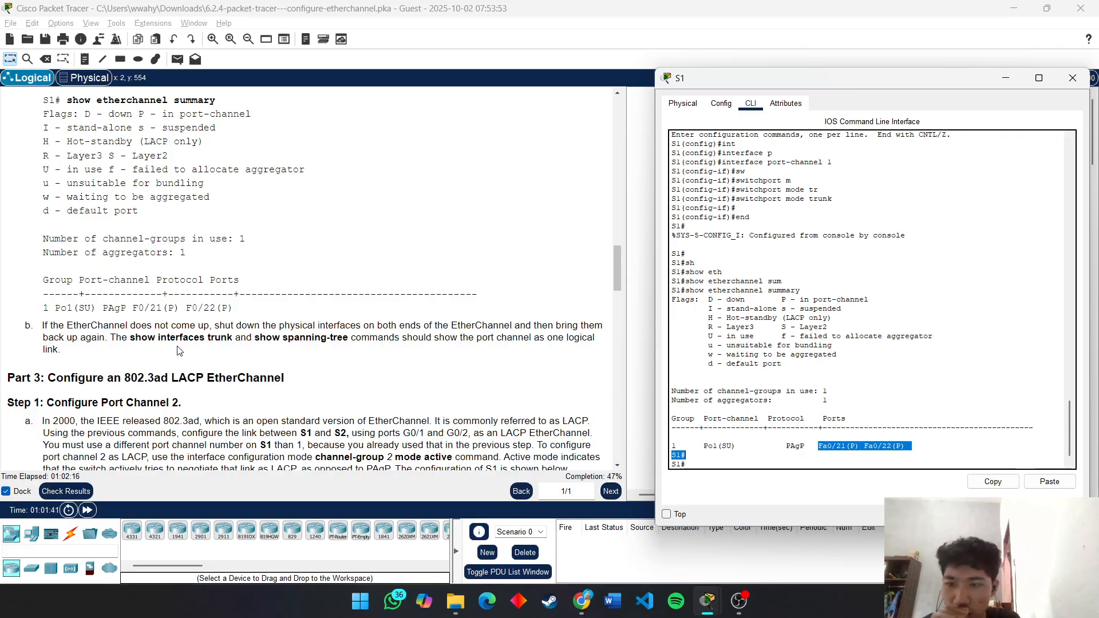
left_click(741, 448)
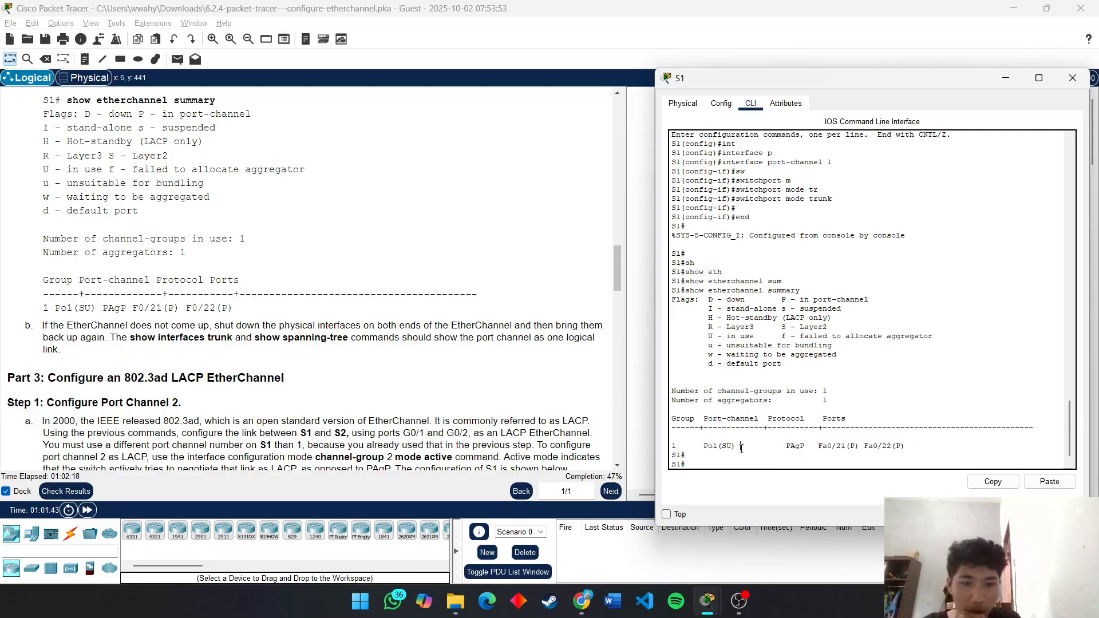
type("show ")
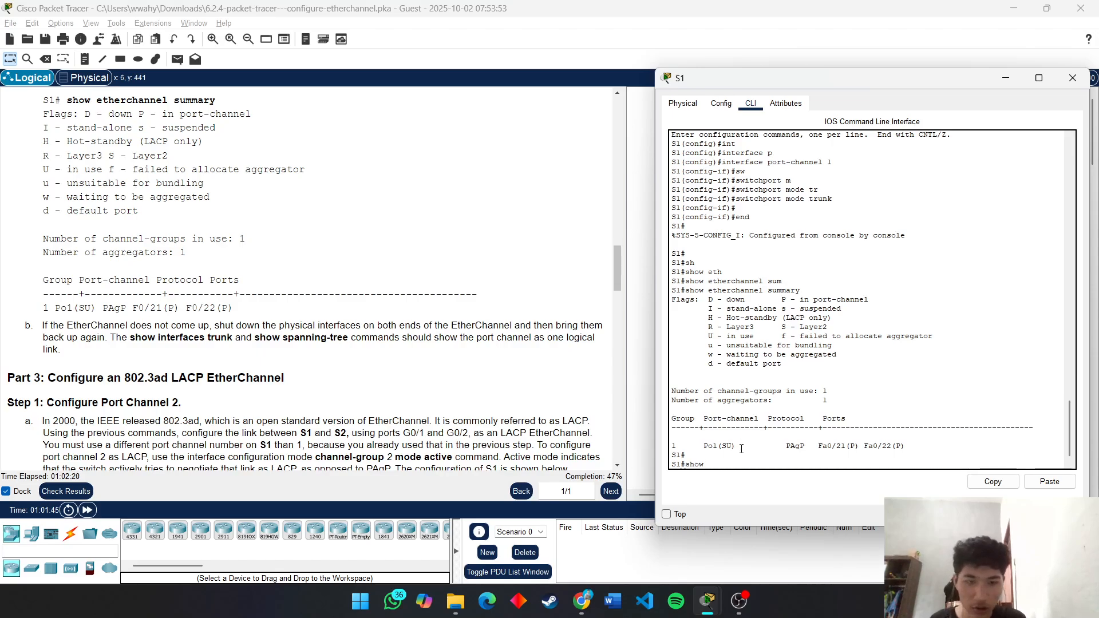
type("int")
key("Tab")
type("t")
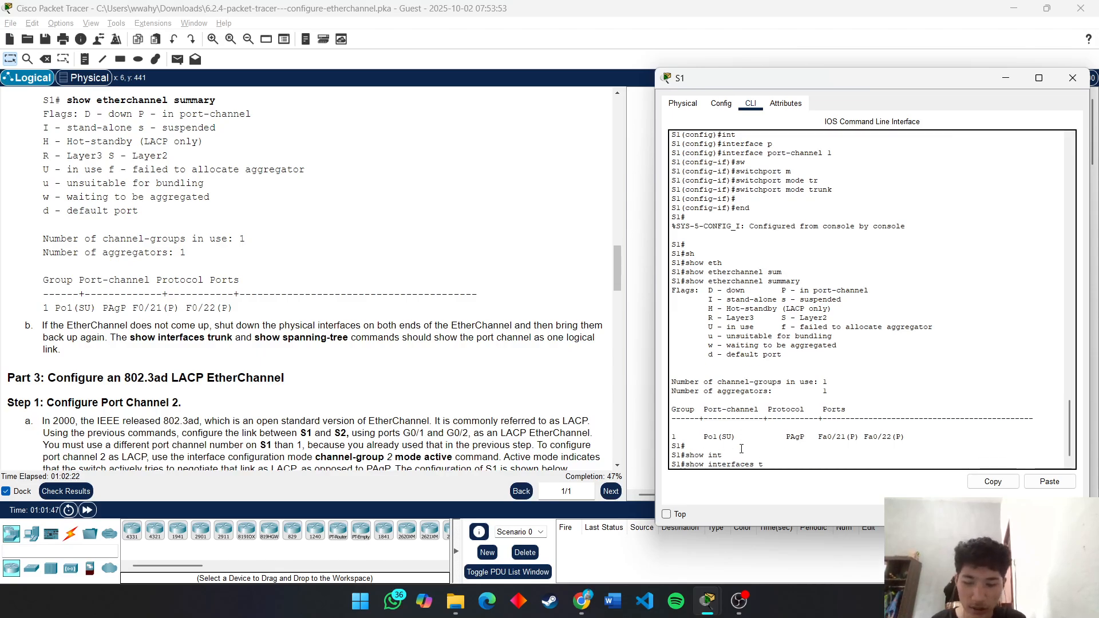
type("r")
key("Tab")
key("Return")
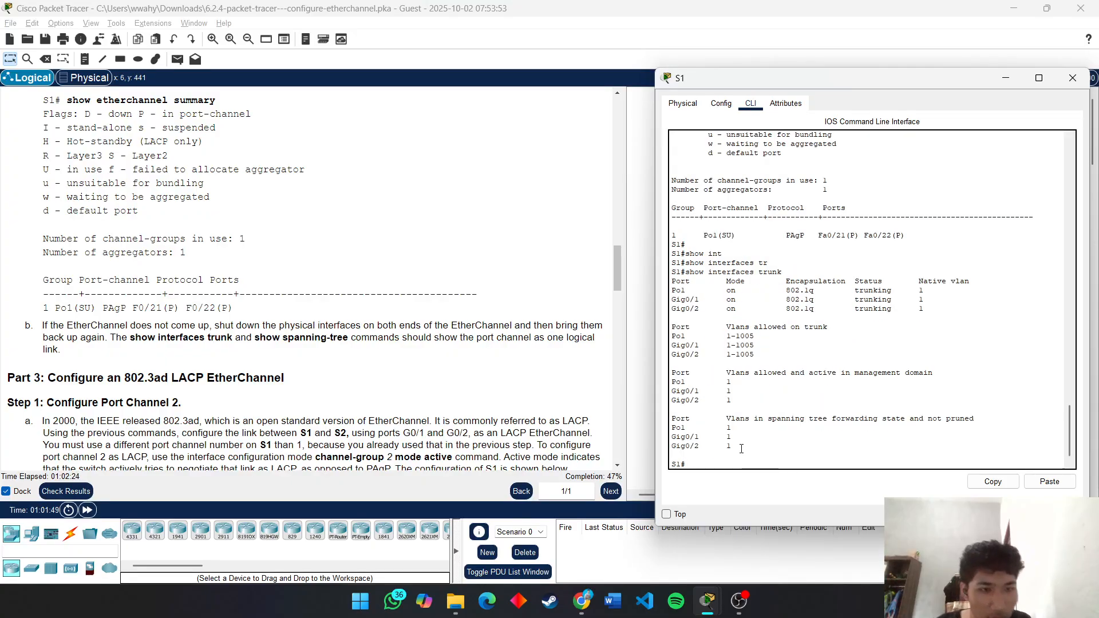
key("Return")
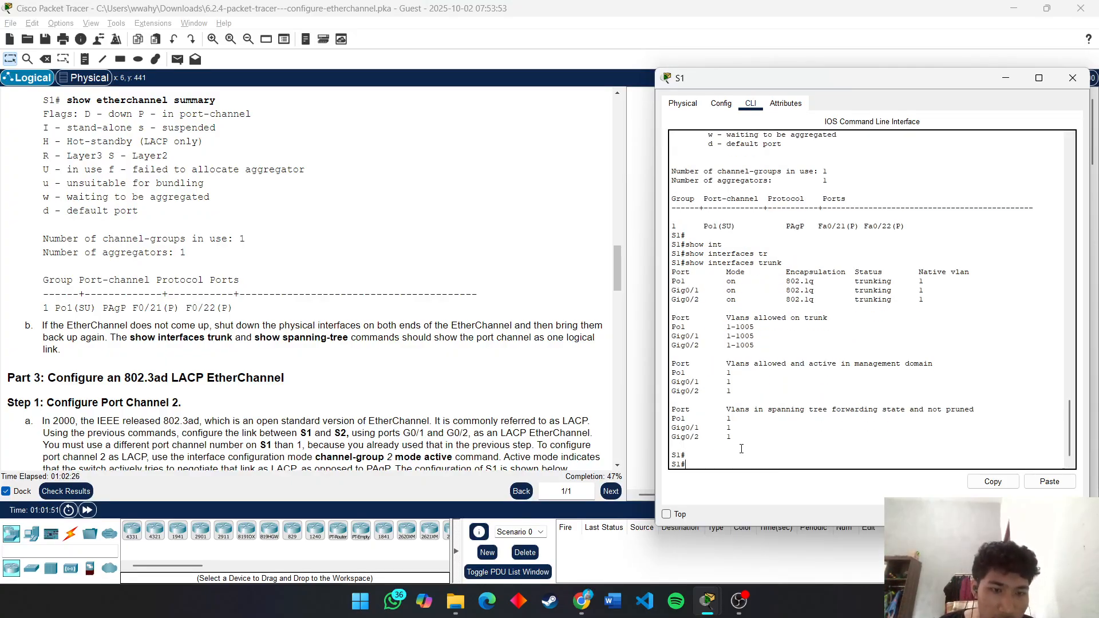
Step: Run show spanning-tree on S1 to check the port channel as one logical link
type("sgiw")
key("BackSpace")
key("BackSpace")
key("BackSpace")
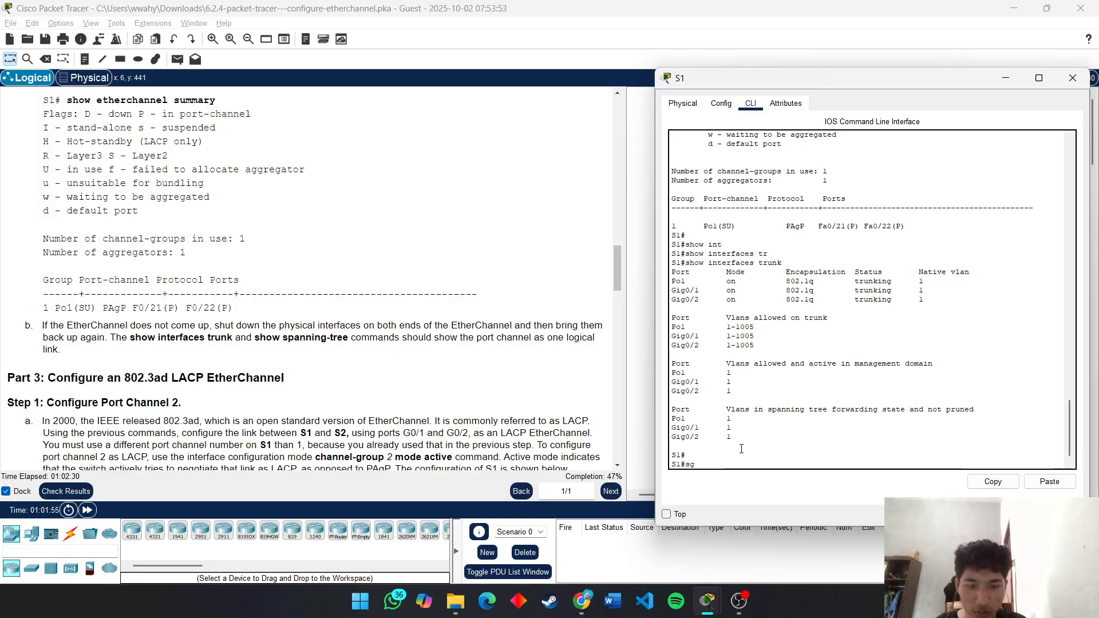
type("how i")
key("BackSpace")
type("spp")
key("Tab")
key("Return")
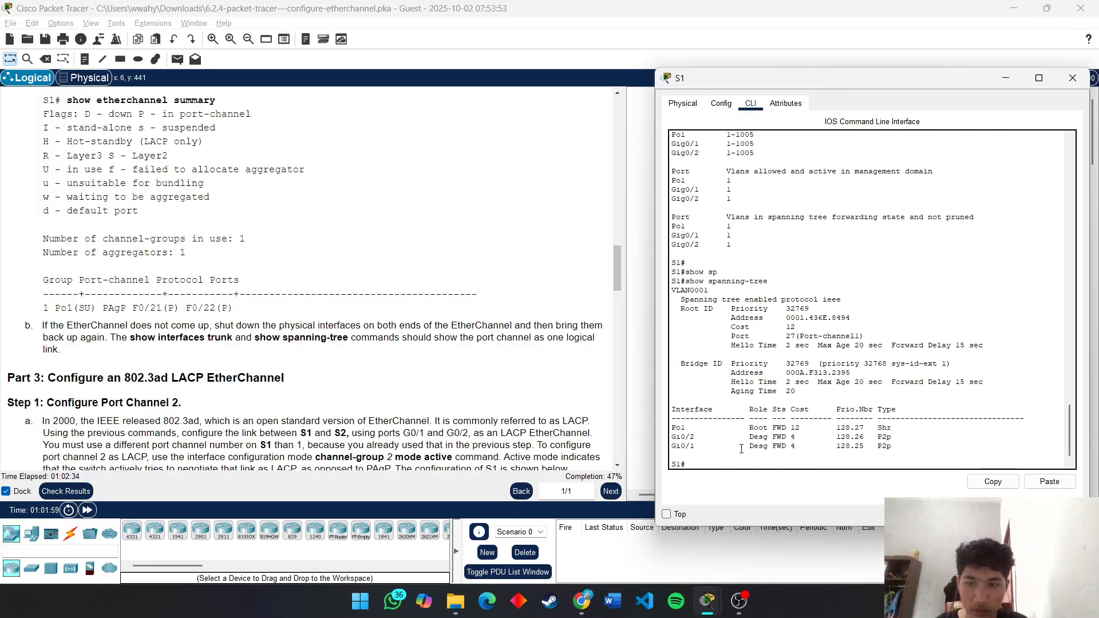
key("Return")
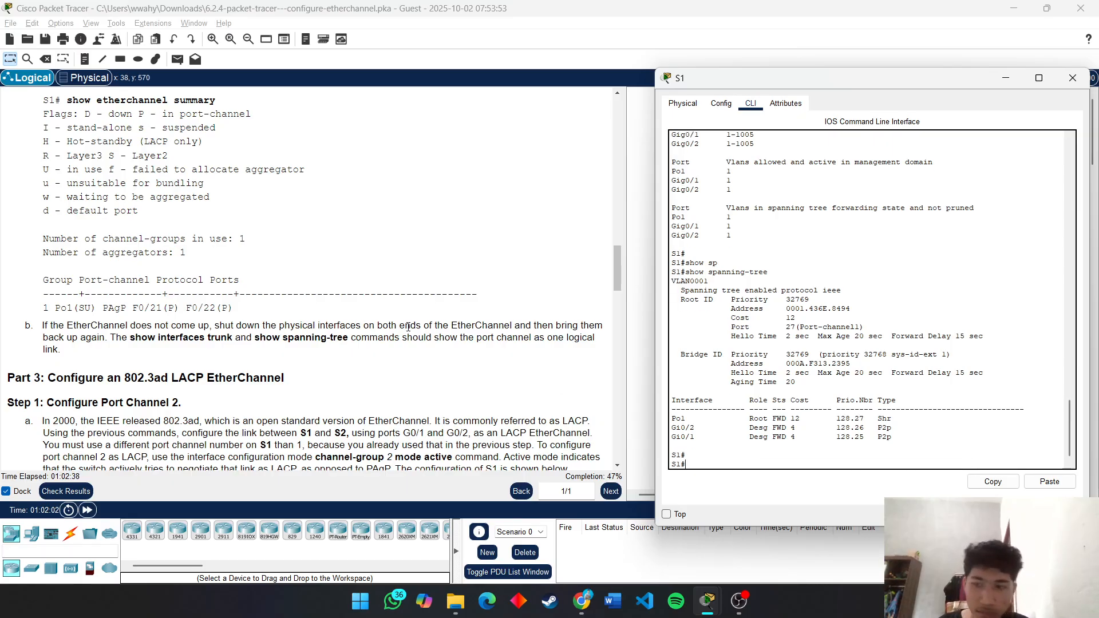
Step: Review the Part 3 Step 1 instructions for configuring Port Channel 2 as LACP between S1 and S2 on G0/1 and G0/2
scroll(322, 299, "down", 3)
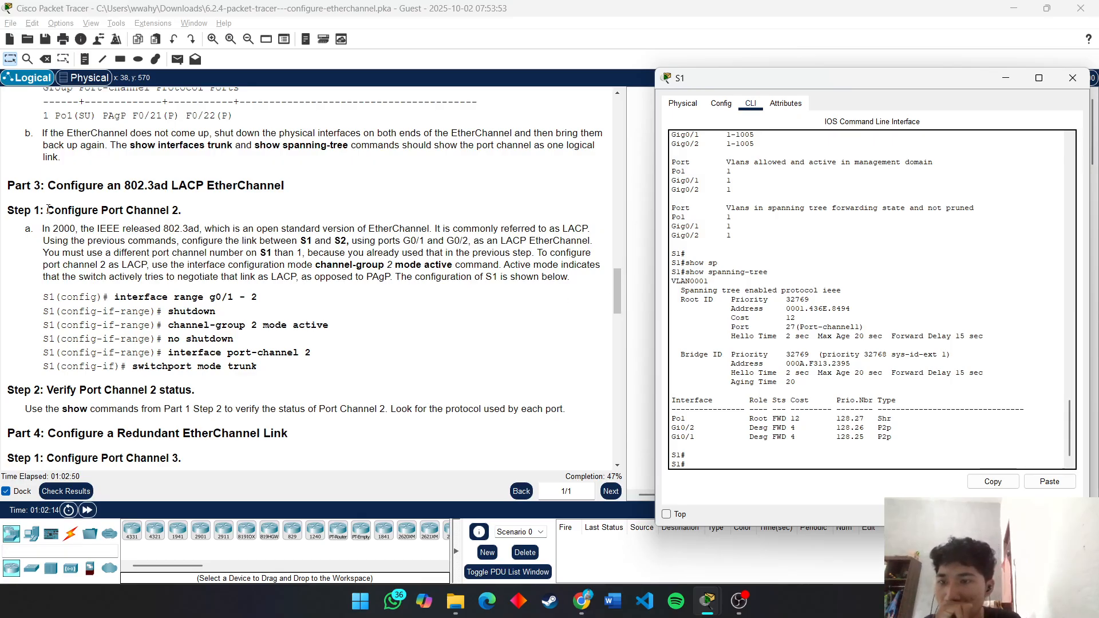
left_click_drag(46, 211, 130, 210)
left_click(205, 200)
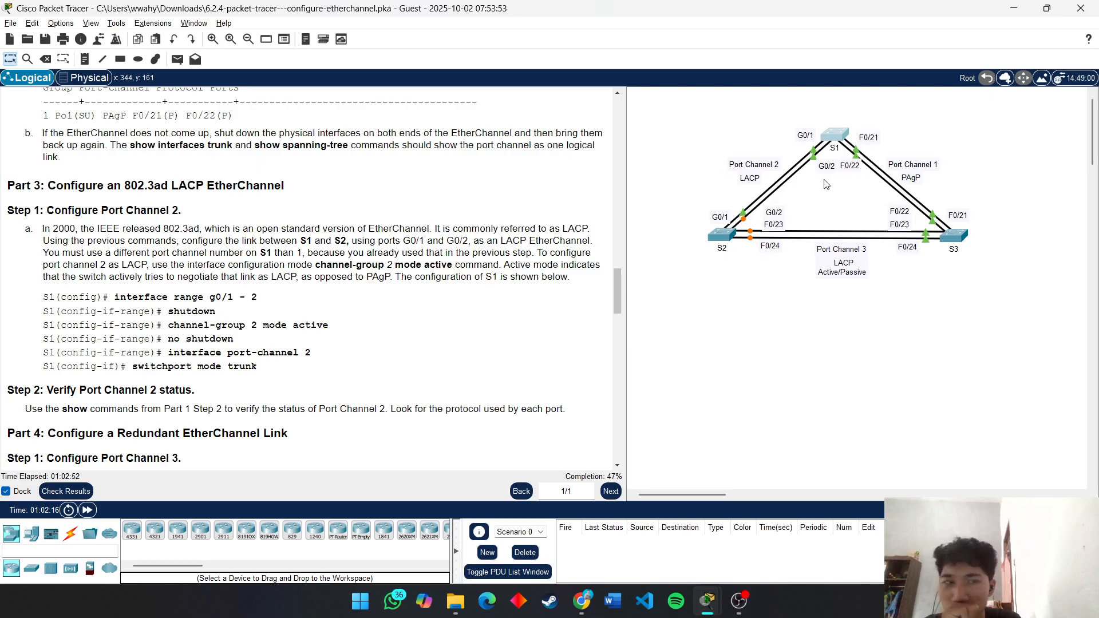
left_click(835, 137)
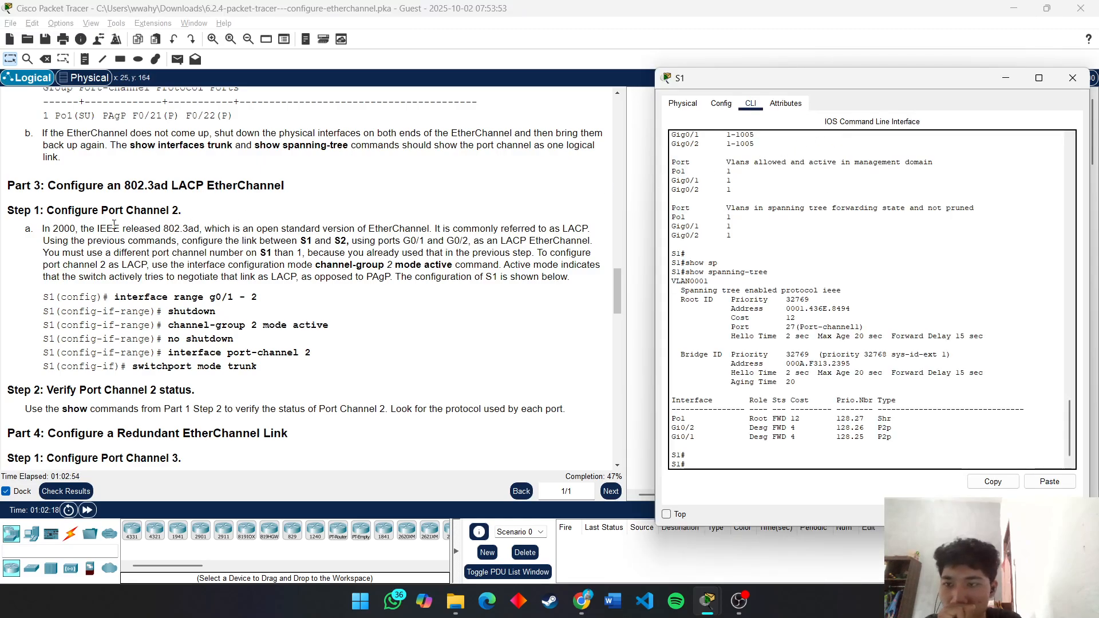
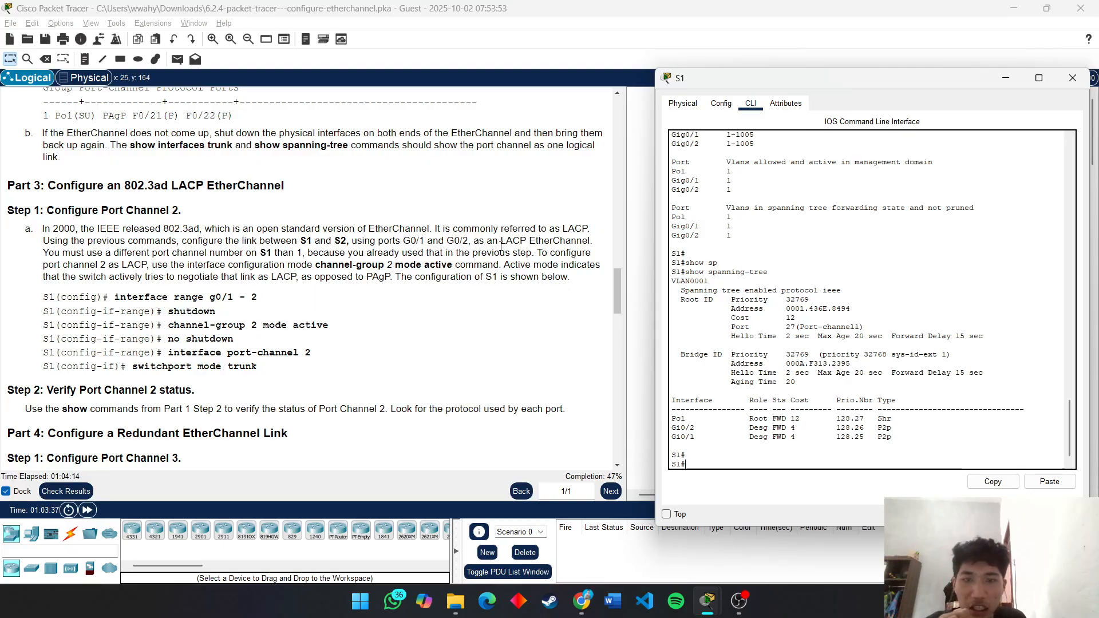
mouse_move(500, 241)
left_mouse_down()
mouse_move(534, 238)
mouse_move(501, 241)
left_mouse_up()
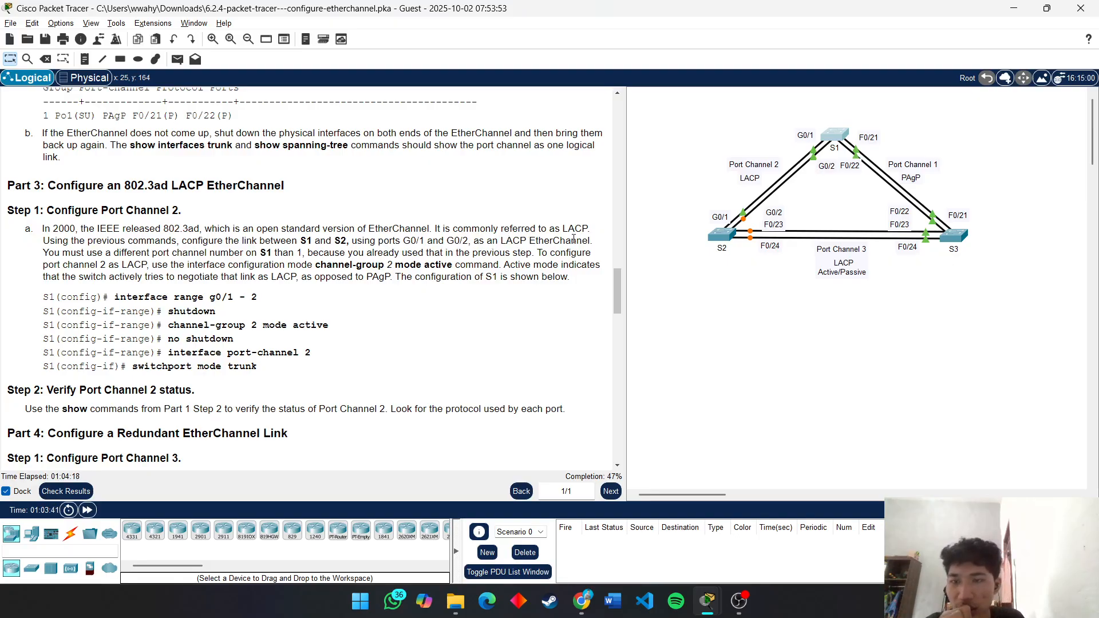
Step: Reread the instruction on using a different port channel number and configuring port channel 2 as LACP with channel-group 2 mode active
left_click_drag(44, 252, 399, 253)
left_click(414, 253)
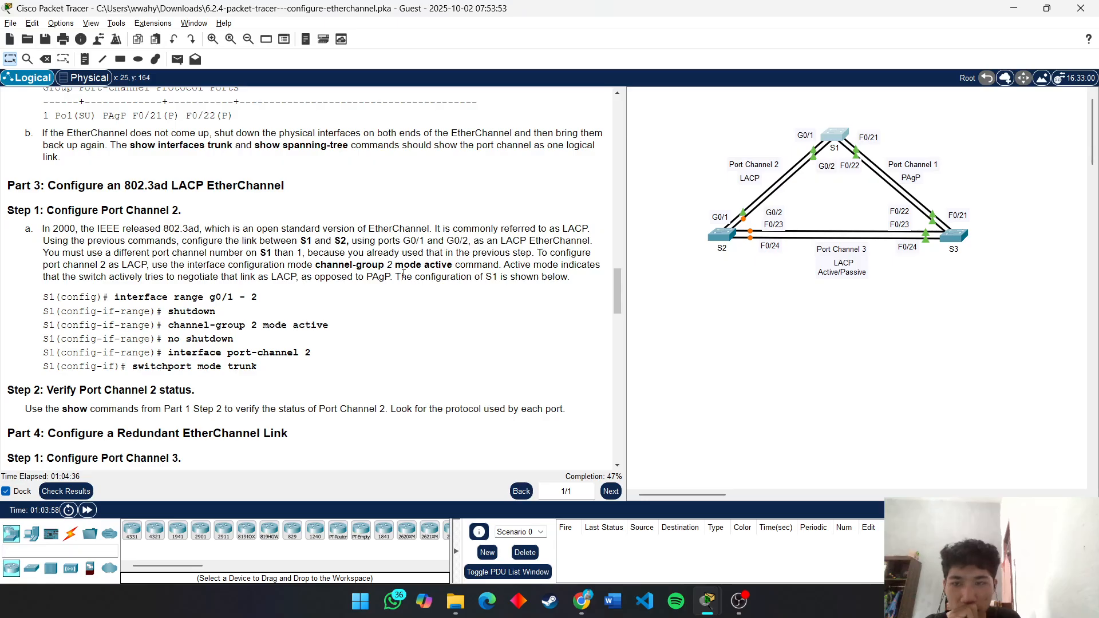
left_click_drag(42, 265, 138, 263)
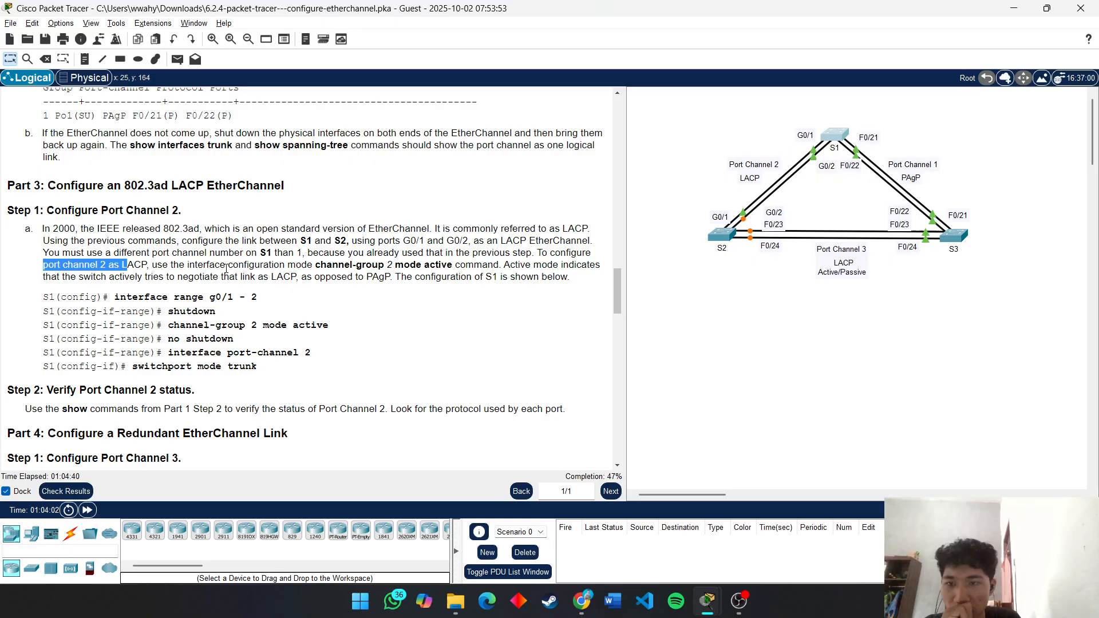
left_click_drag(157, 264, 285, 264)
left_click(352, 260)
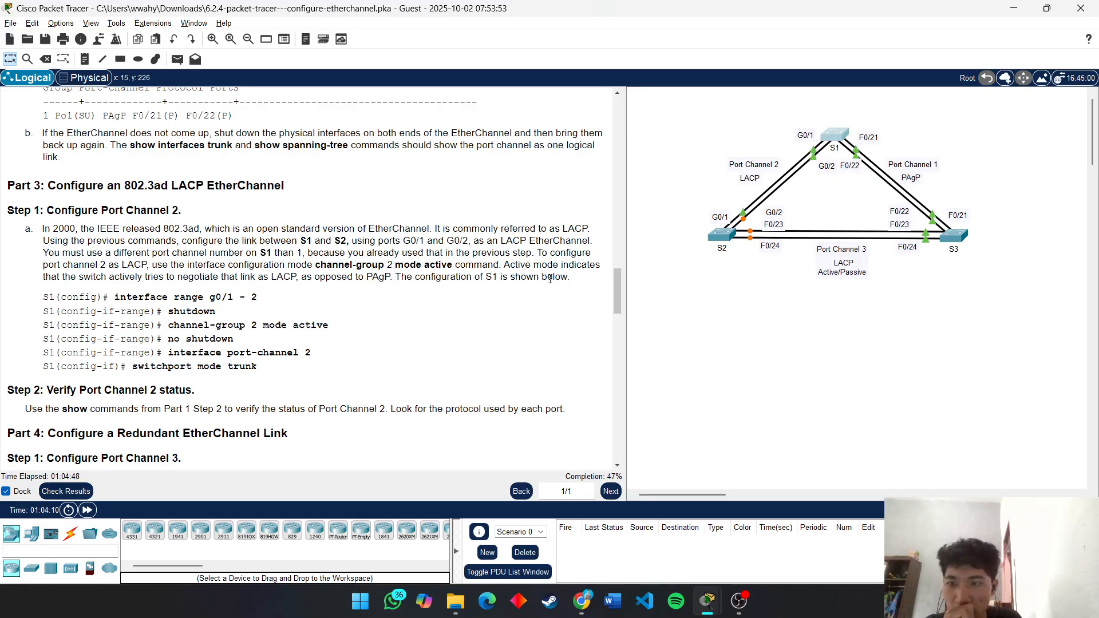
Step: Enter global configuration mode on S1 and select the interface range g0/1-2
left_click(835, 134)
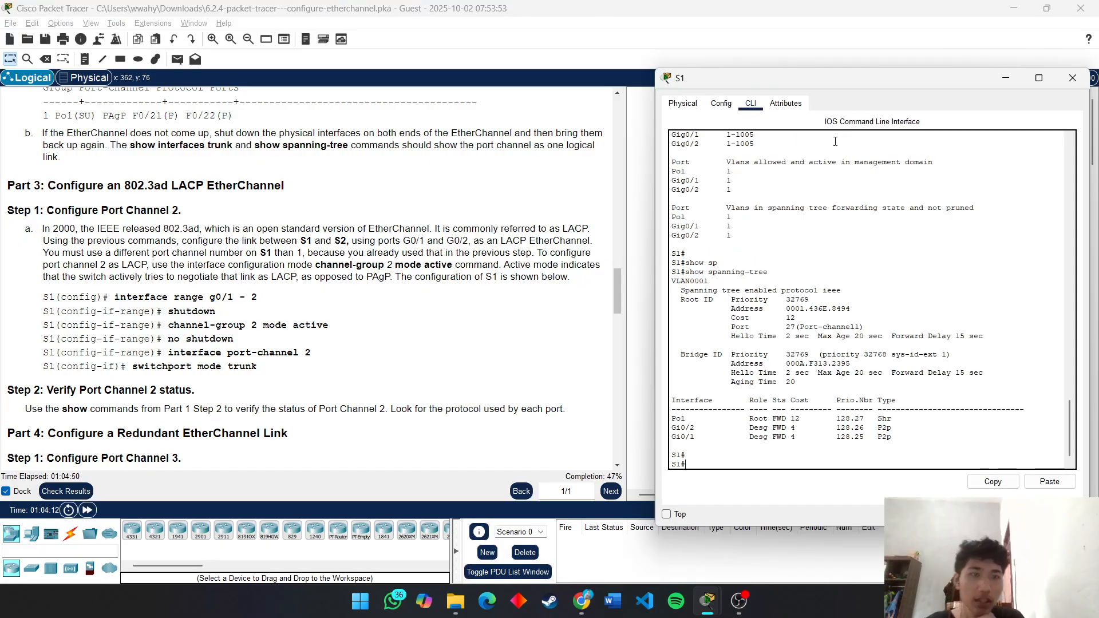
type("conf t")
key("Return")
type("int")
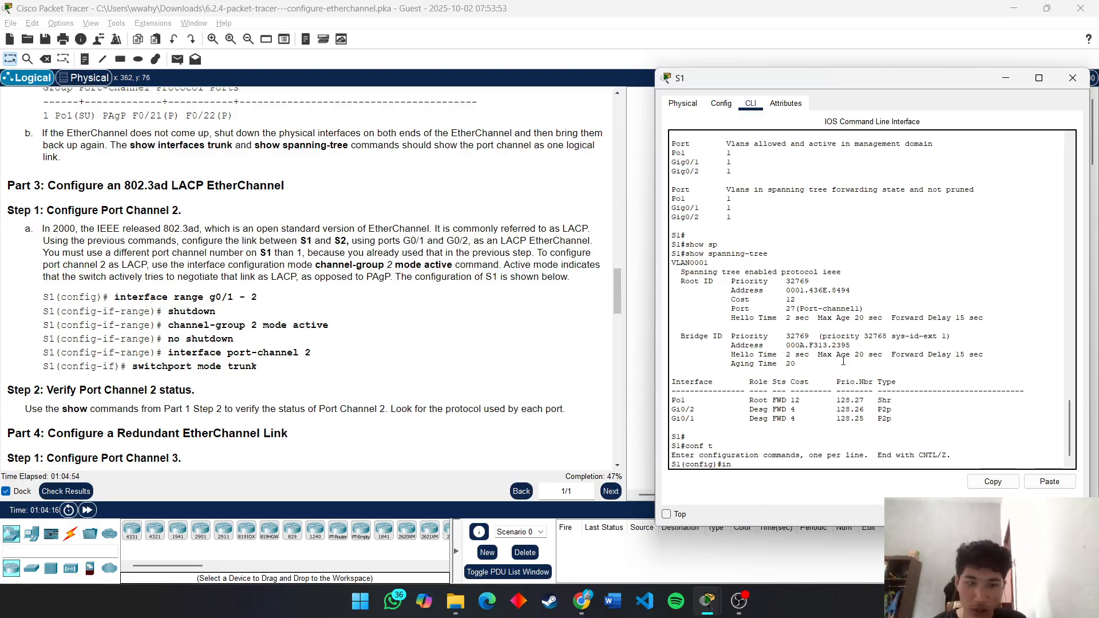
key("Tab")
type("r")
key("Tab")
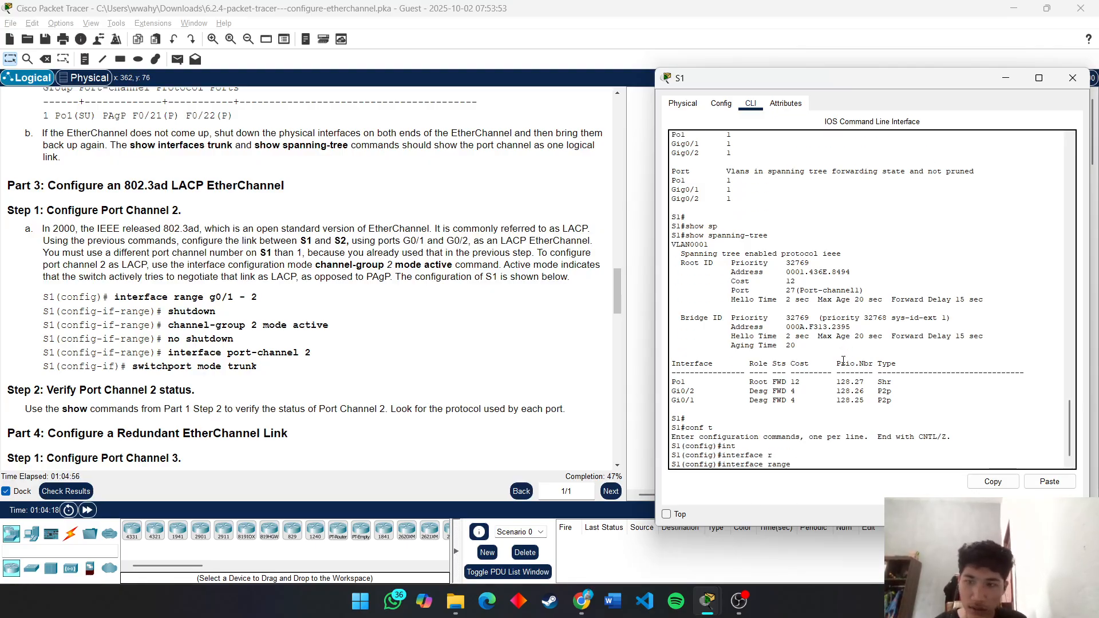
type("g0")
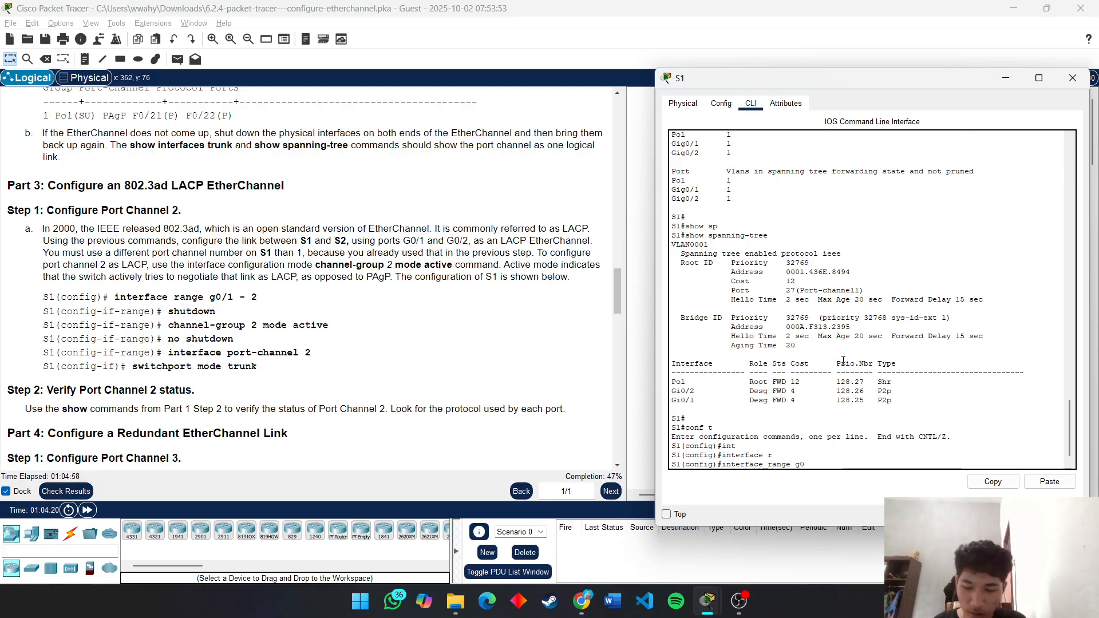
type("/1-")
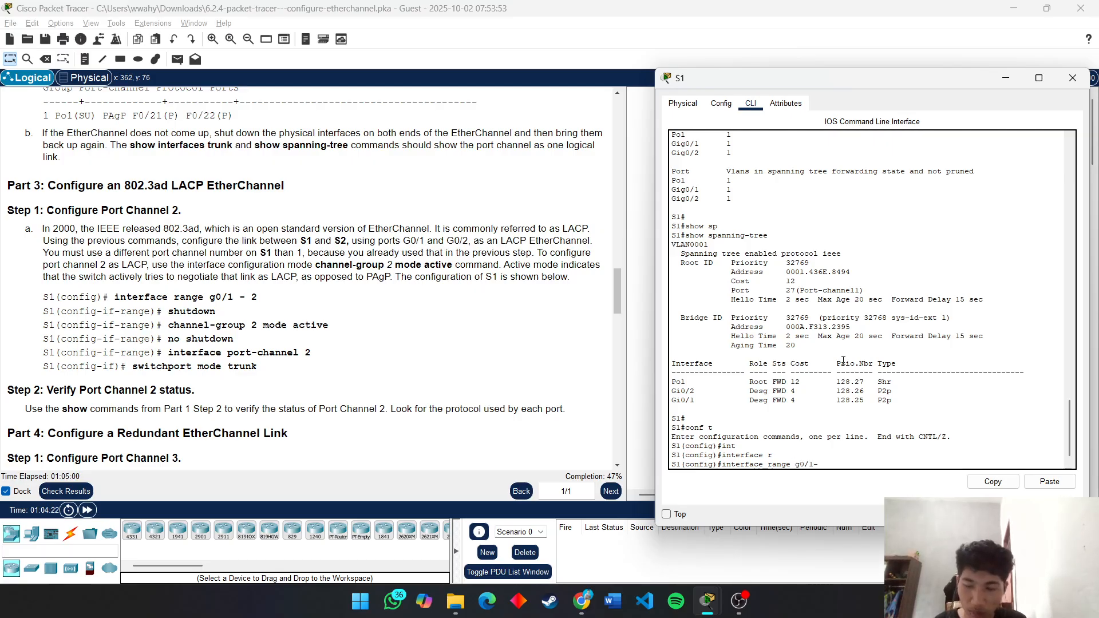
type("2")
key("Return")
Step: Shut down the selected G0/1 and G0/2 ports on S1
type("shut")
key("Tab")
key("Return")
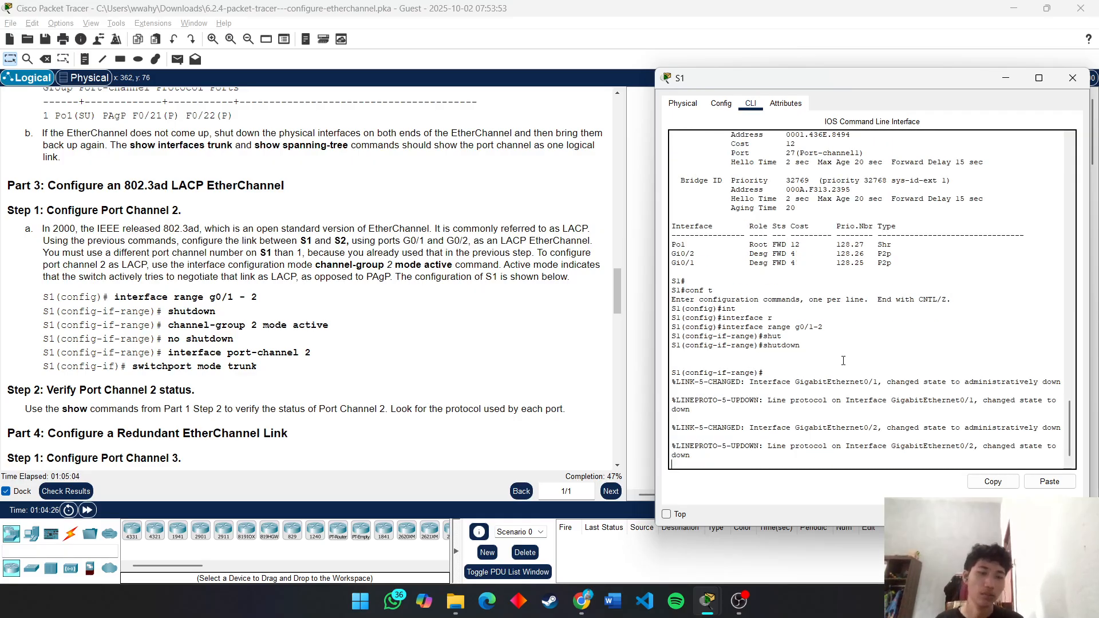
key("Return")
key("Return")
Step: Assign S1's G0/1 and G0/2 ports to an LACP EtherChannel with channel-group 2 mode active
type("ch")
key("Tab")
type("ng")
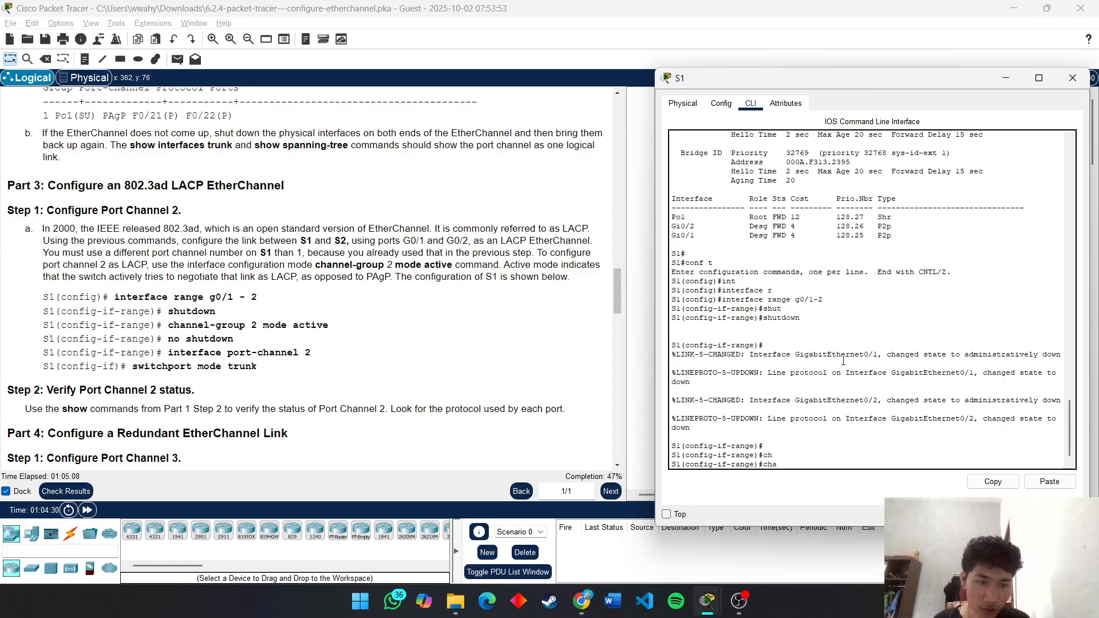
type("e)#cha")
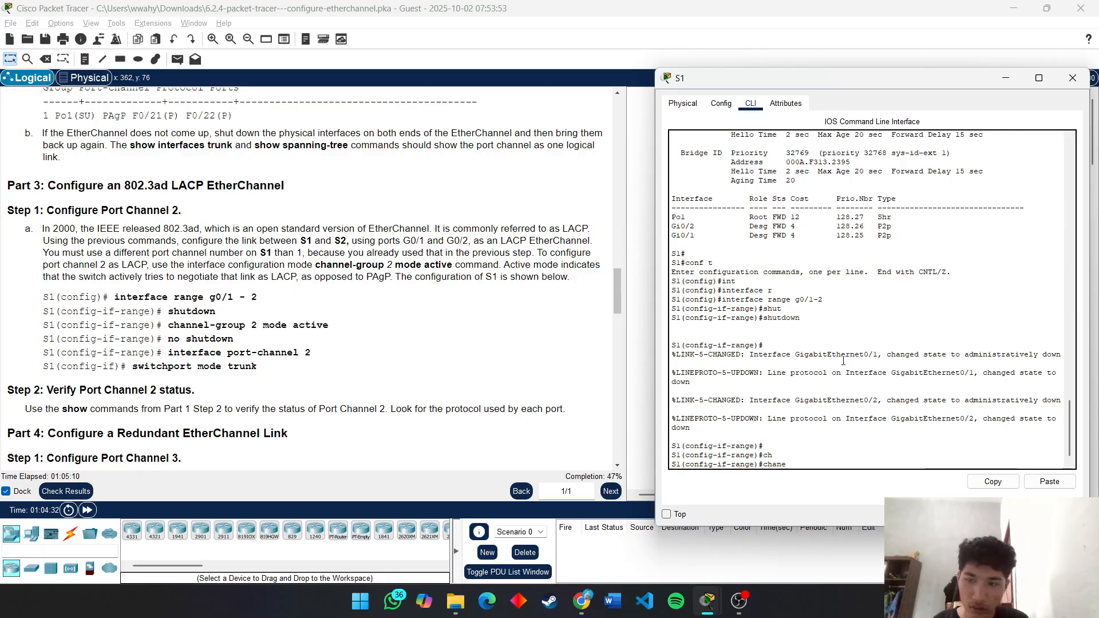
type("nnel-group 2 mo")
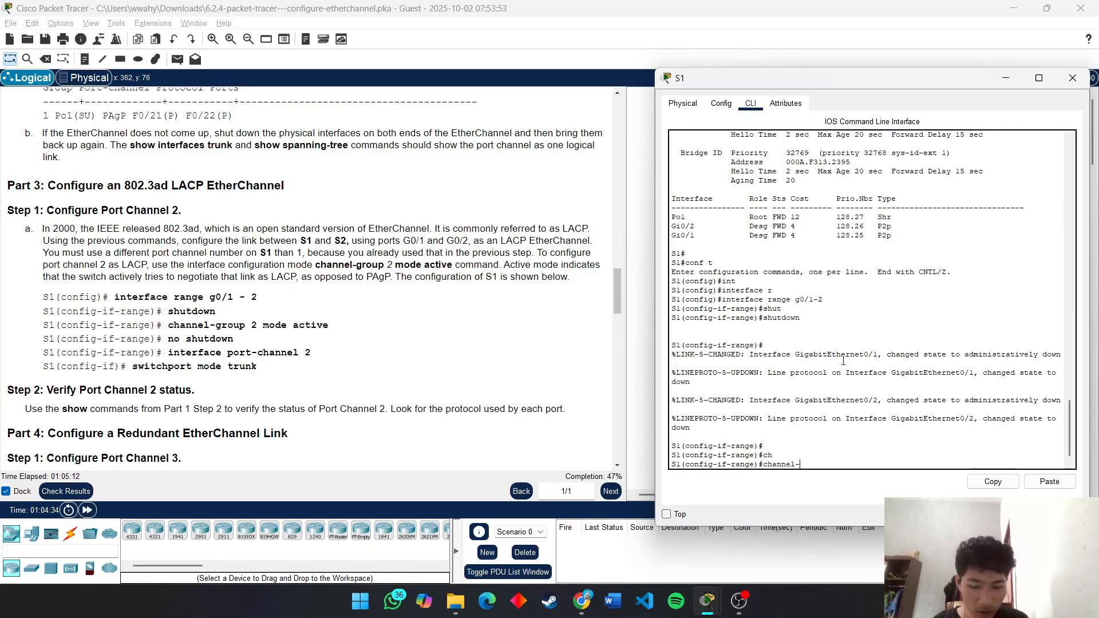
key("Tab")
type("2 mo")
key("Tab")
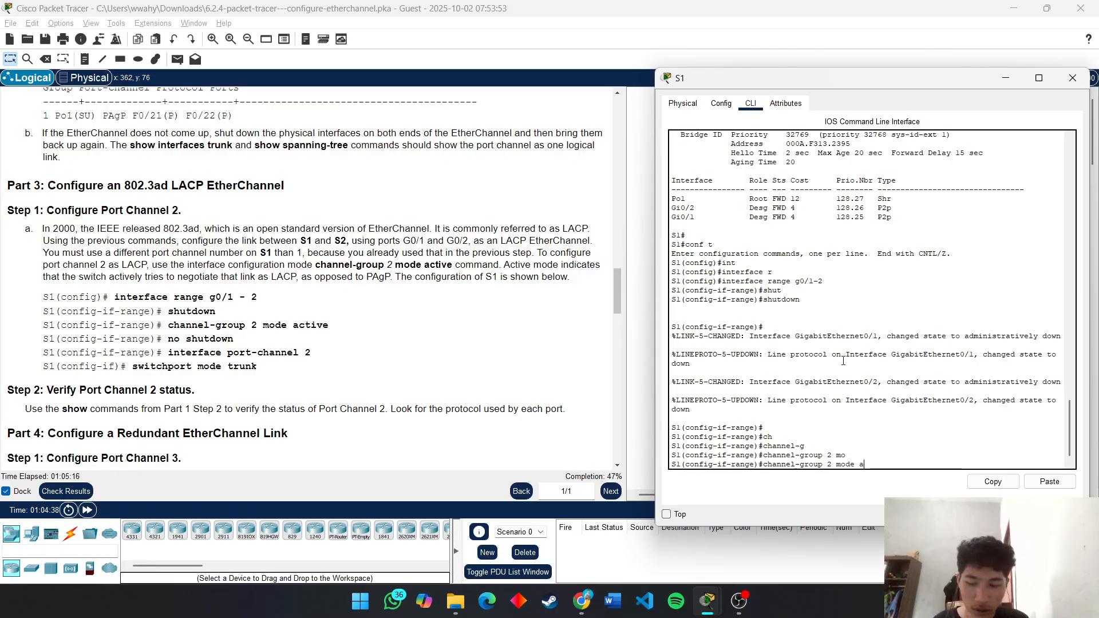
type("a")
key("Tab")
type("c")
key("Tab")
key("Return")
key("Return")
key("Return")
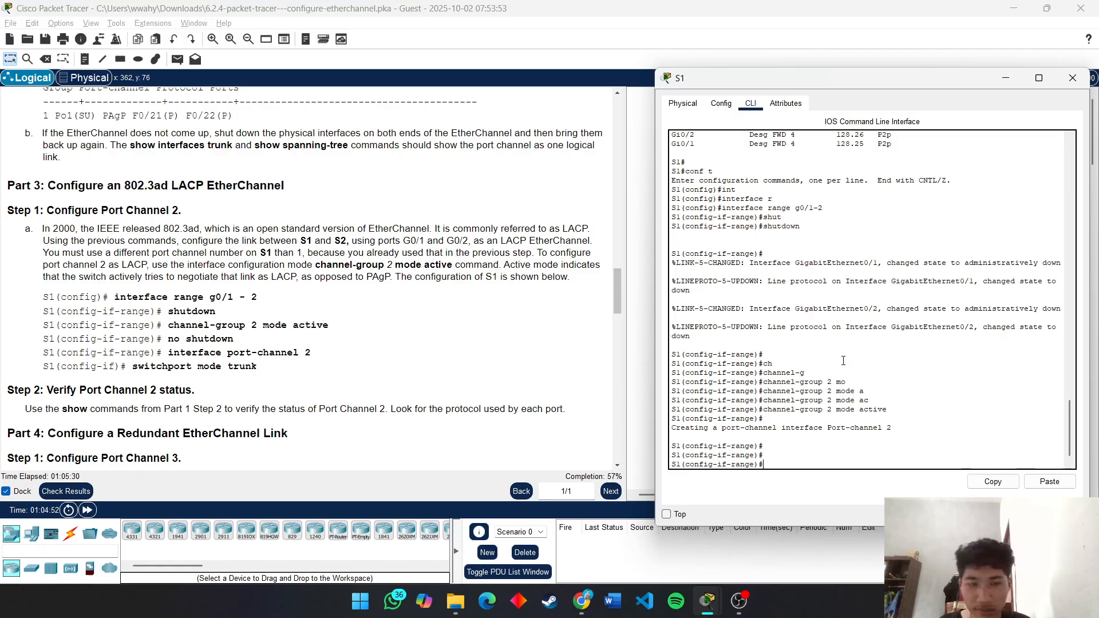
Step: Bring S1's G0/1 and G0/2 ports back up with no shutdown
type("no")
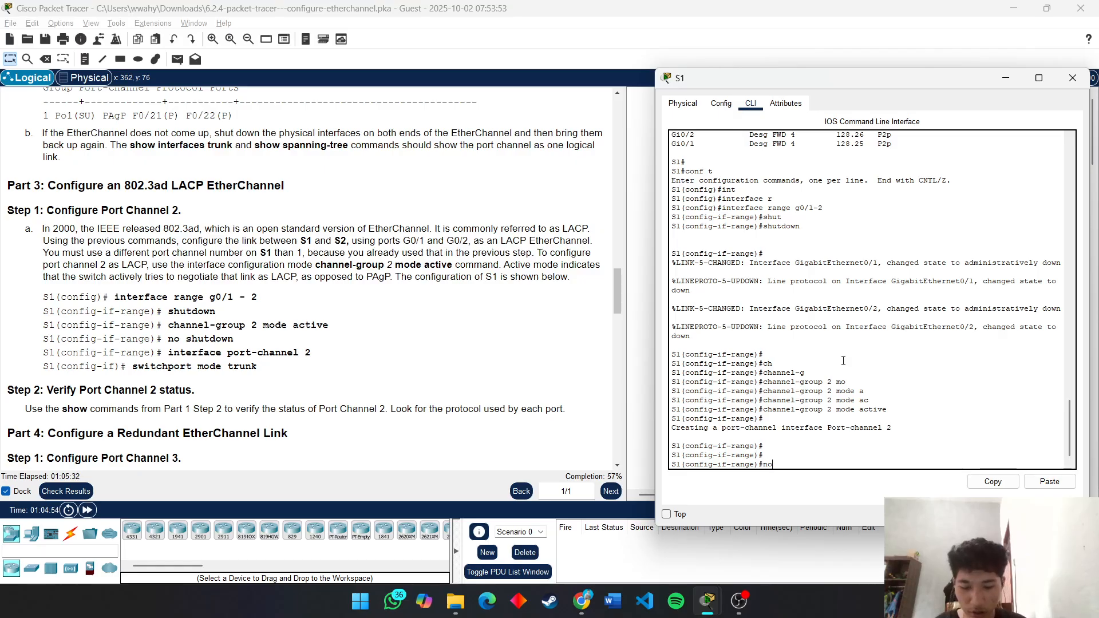
type("s")
key("BackSpace")
type("sht")
key("Tab")
key("BackSpace")
key("Tab")
key("Return")
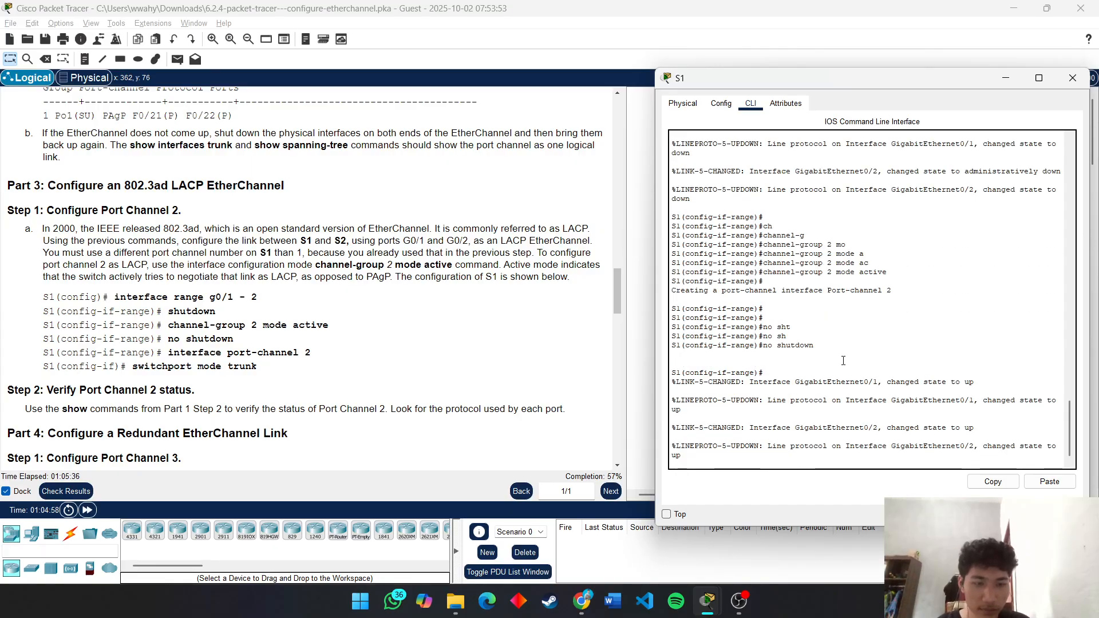
key("Return")
key("Return")
Step: Enter interface configuration for port-channel 2 on S1
type("ig-if-range)#i")
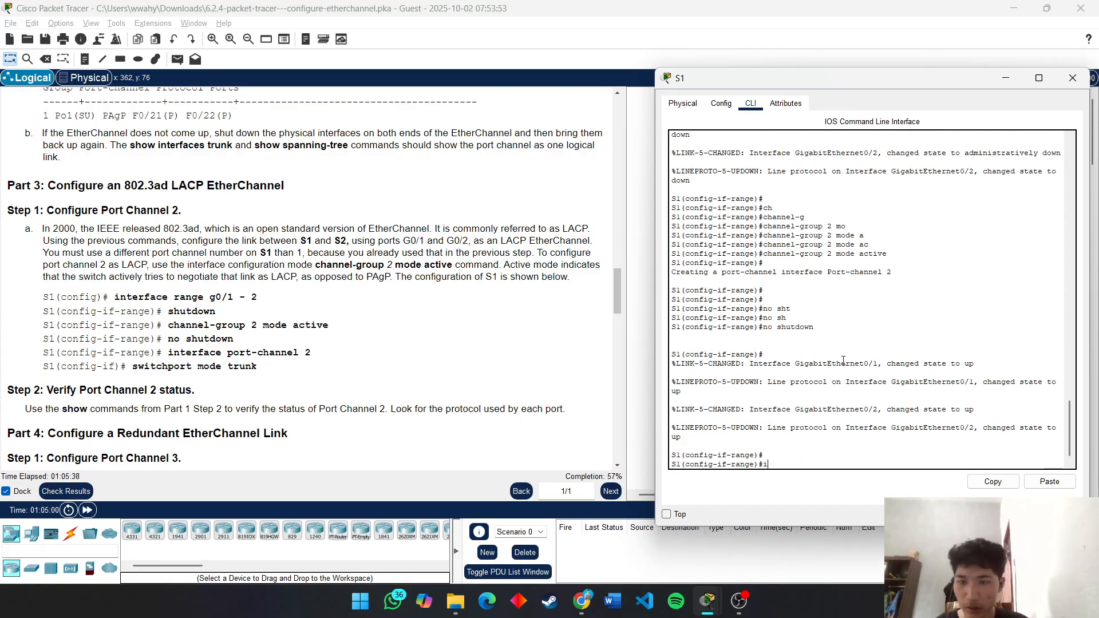
type("nt")
key("Tab")
key("Tab")
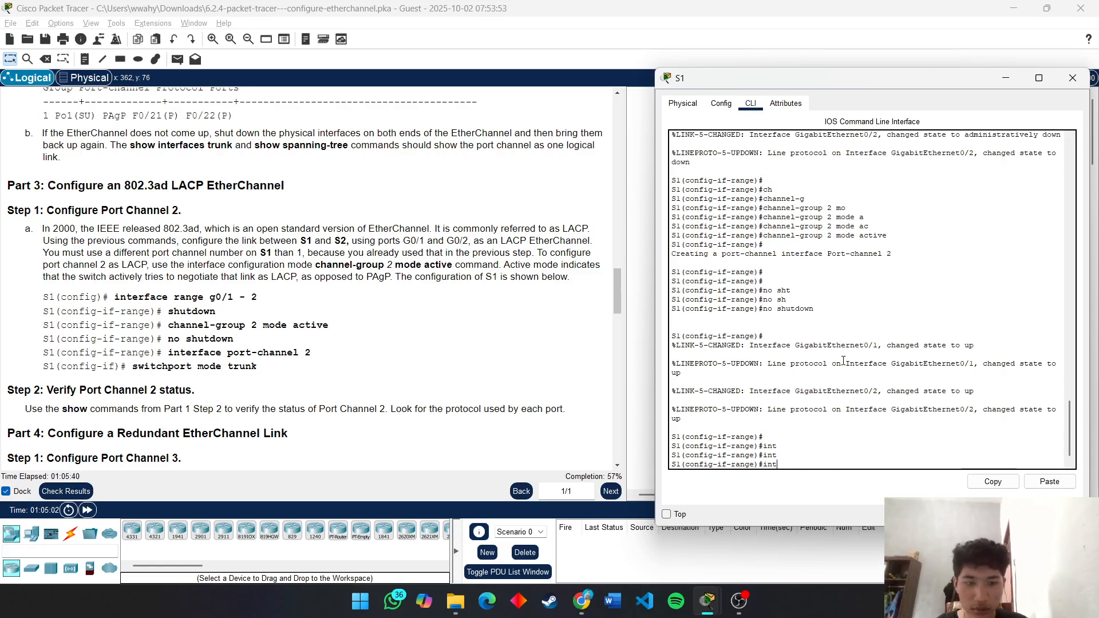
type("erface port-ch")
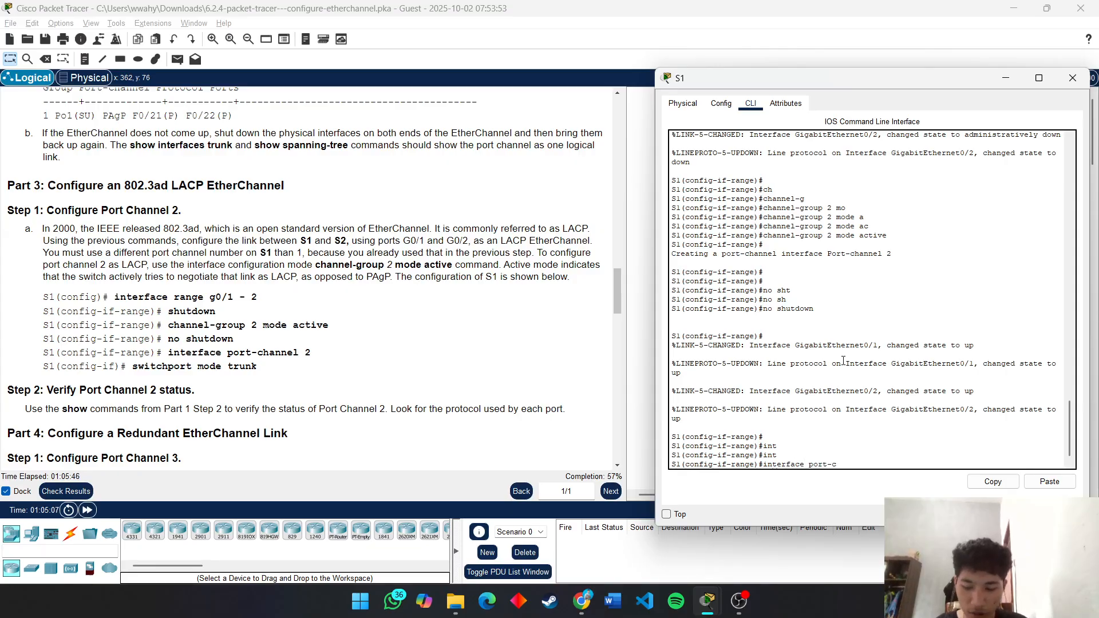
key("Tab")
type("an")
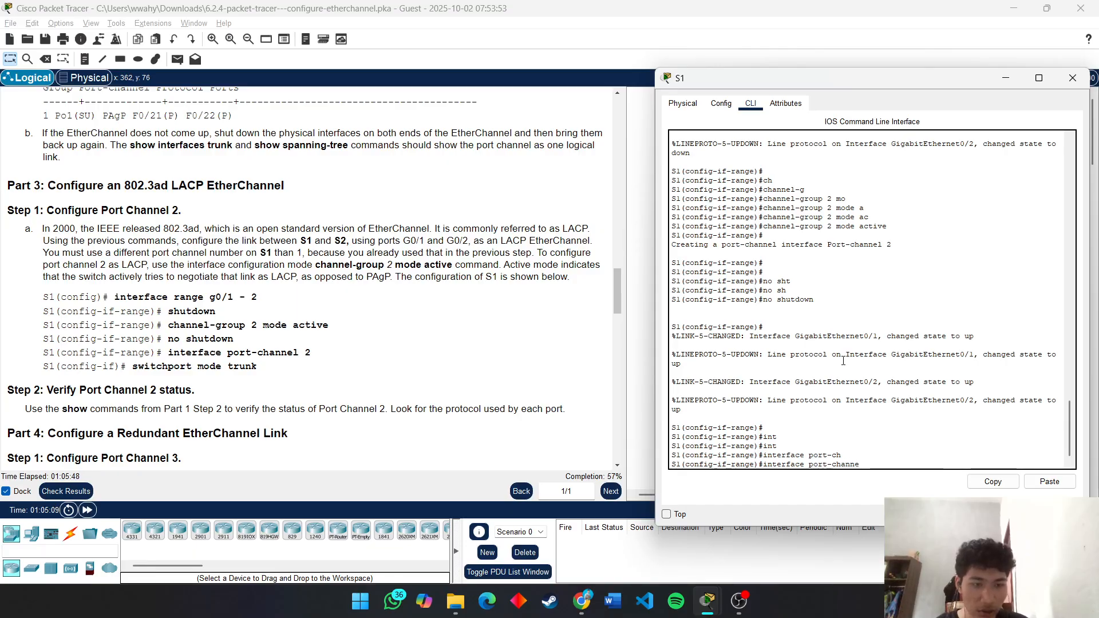
type("nel 2")
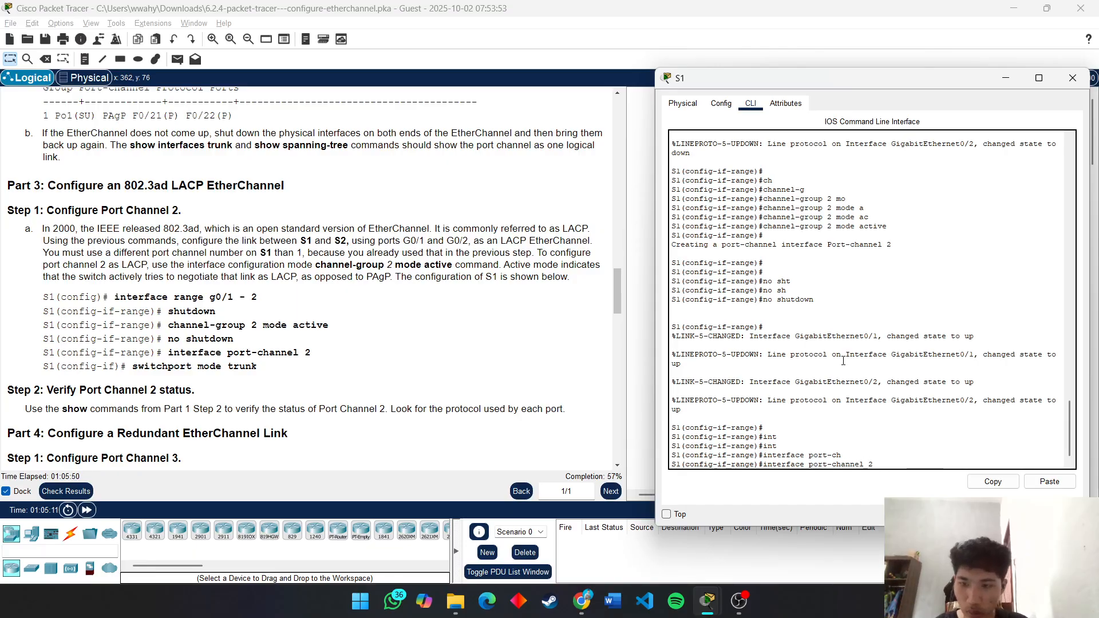
key("Return")
Step: Set S1's port-channel 2 interface to trunk with switchport mode trunk
type("switchport m")
key("Tab")
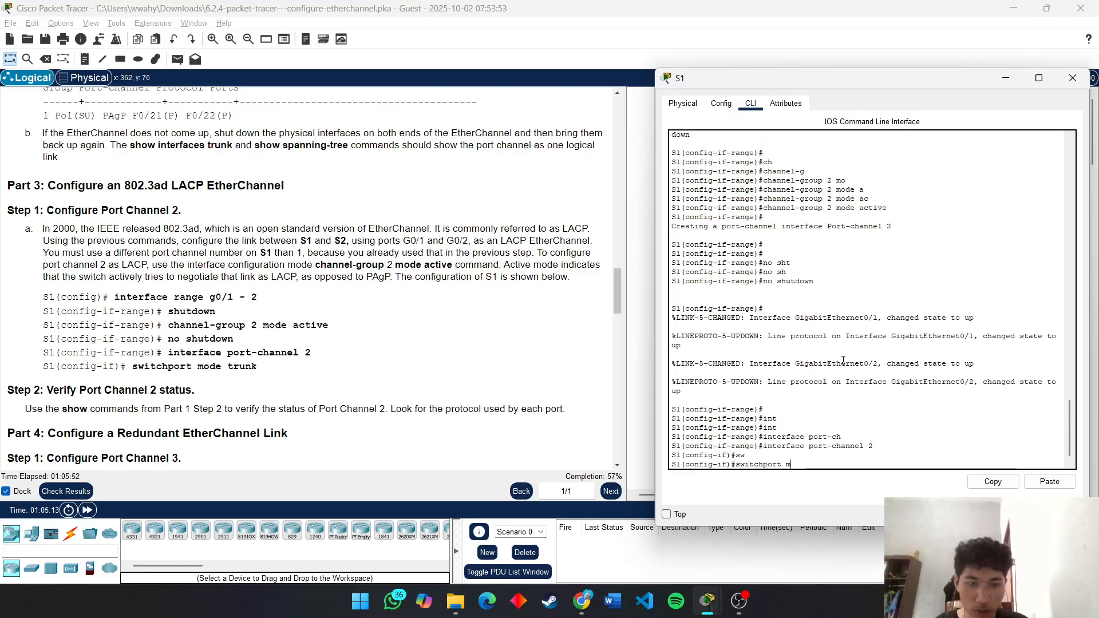
type("m")
key("Tab")
type("tr")
key("Tab")
key("Return")
key("Return")
key("Return")
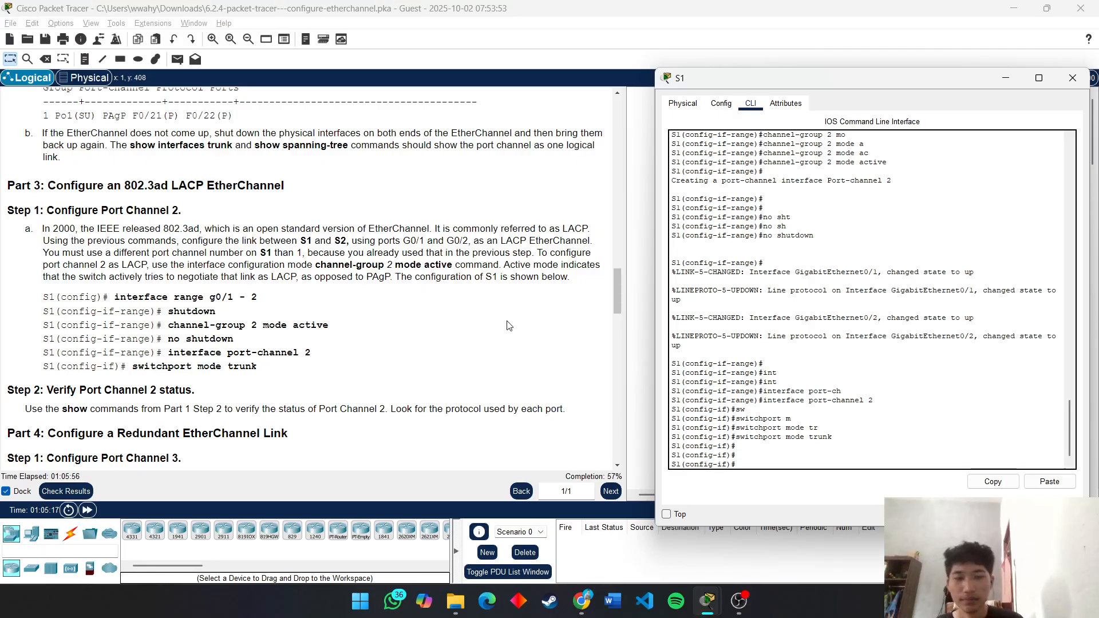
Step: Check the Part 3 Step 2 verification task and look up the show commands listed in Part 1
scroll(412, 363, "down", 3)
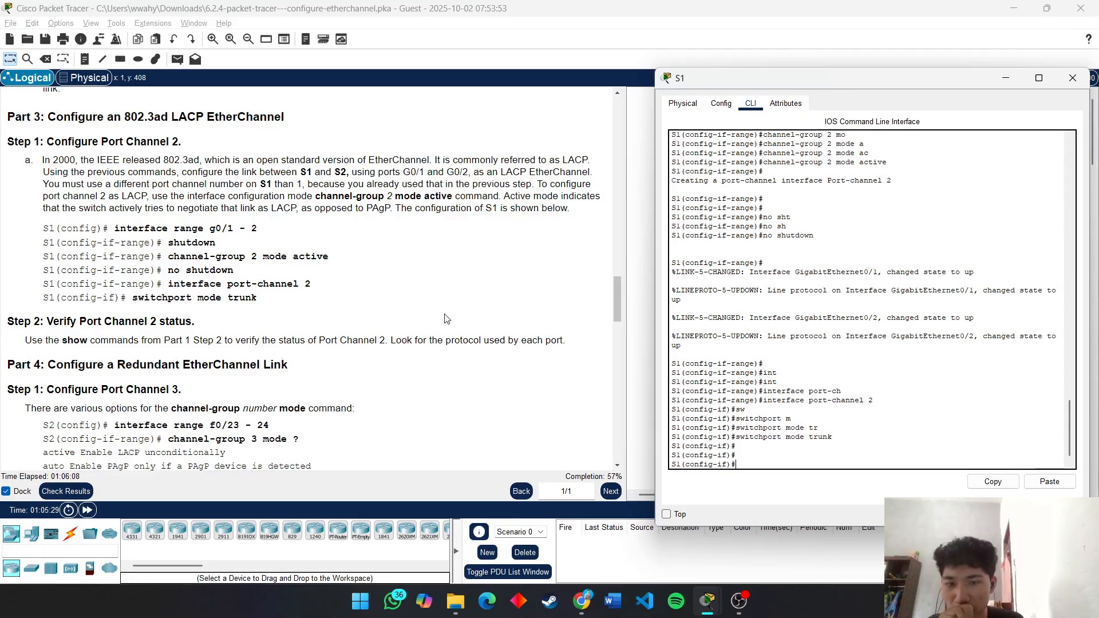
scroll(447, 319, "up", 5)
scroll(446, 318, "up", 4)
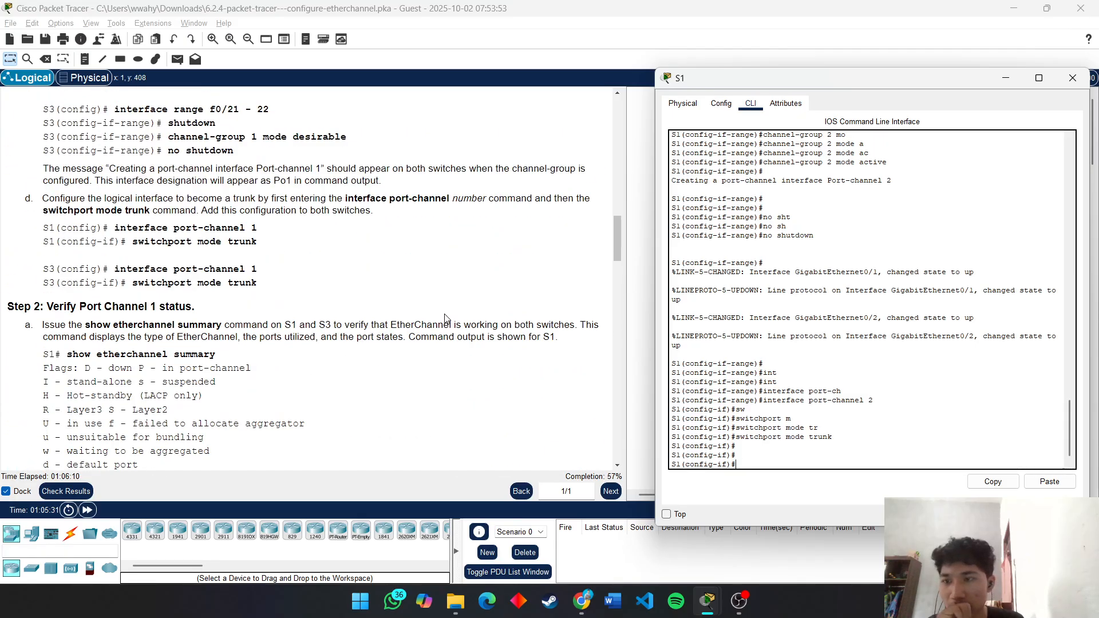
scroll(447, 318, "up", 15)
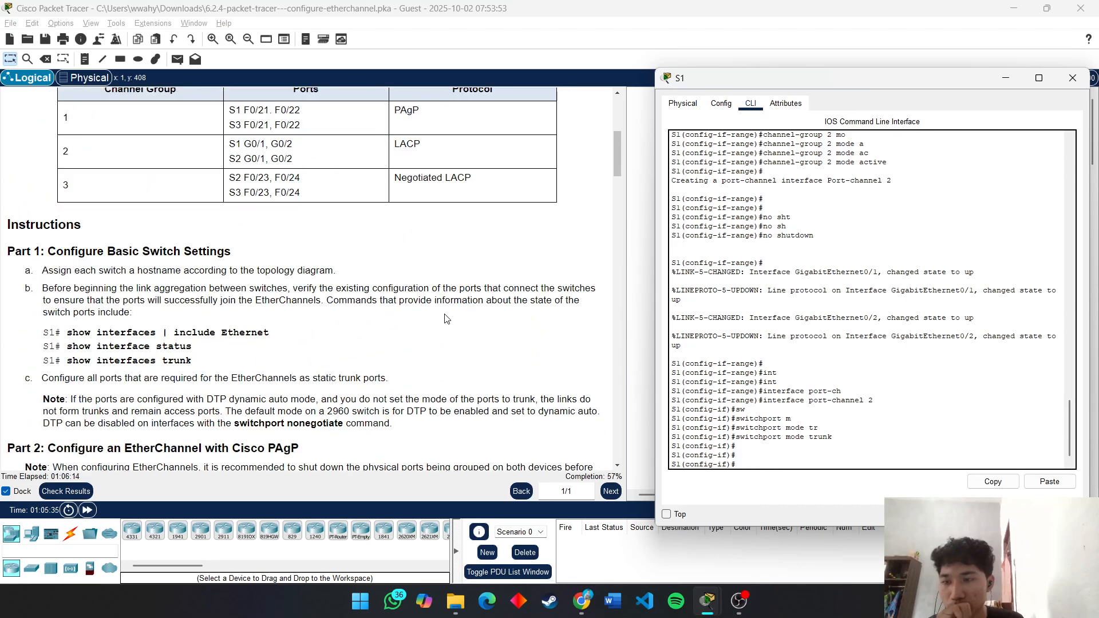
scroll(446, 319, "down", 1)
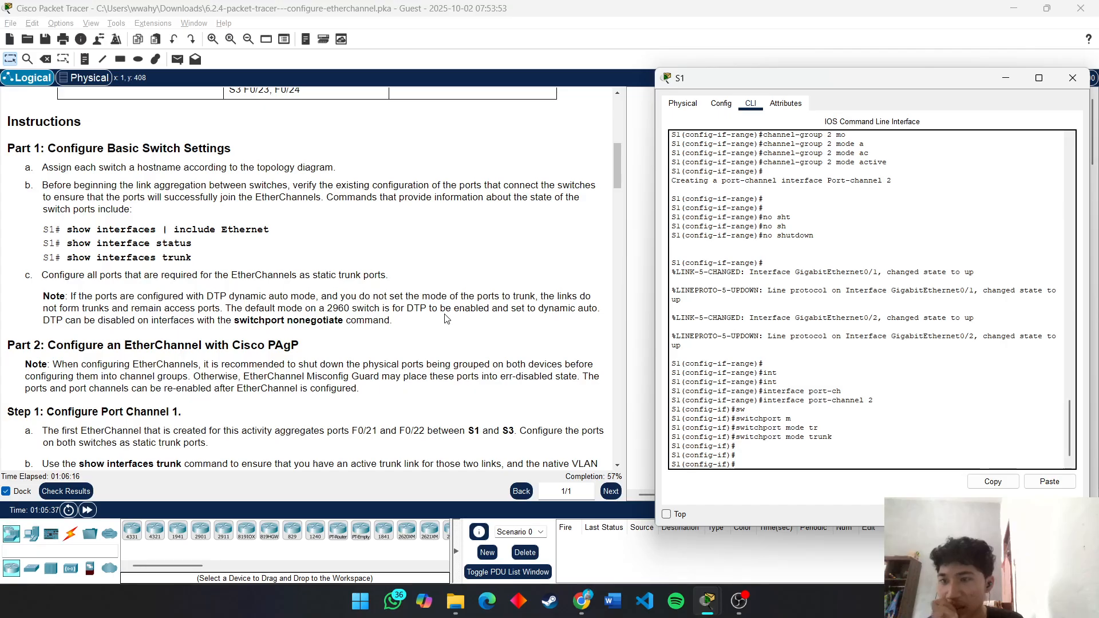
scroll(446, 318, "down", 8)
scroll(447, 319, "down", 15)
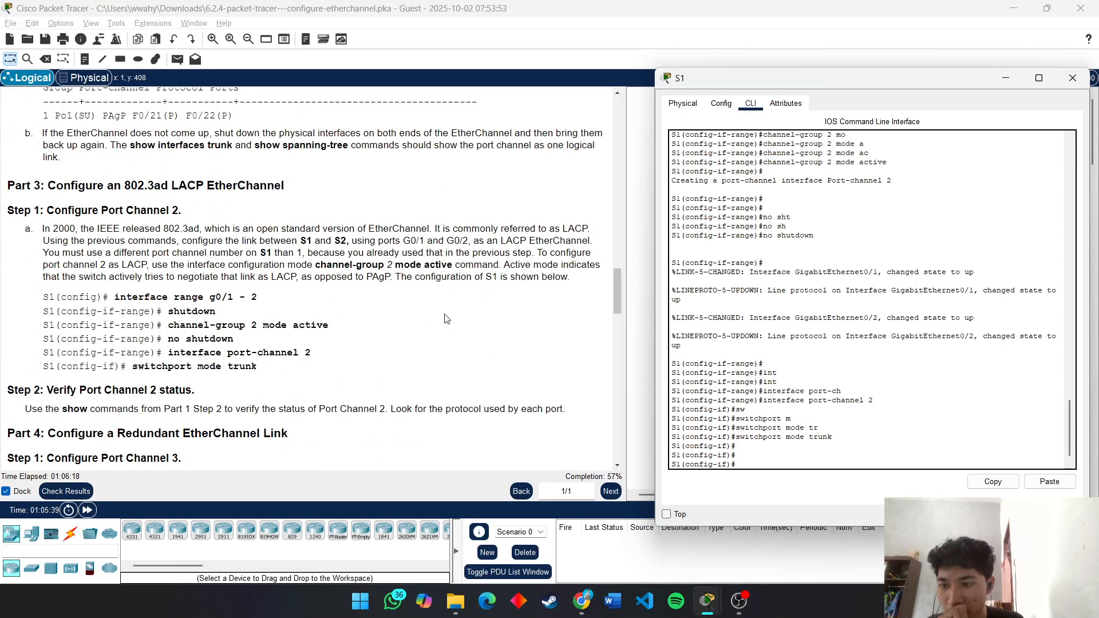
left_click(172, 409)
scroll(206, 404, "up", 5)
scroll(225, 391, "up", 10)
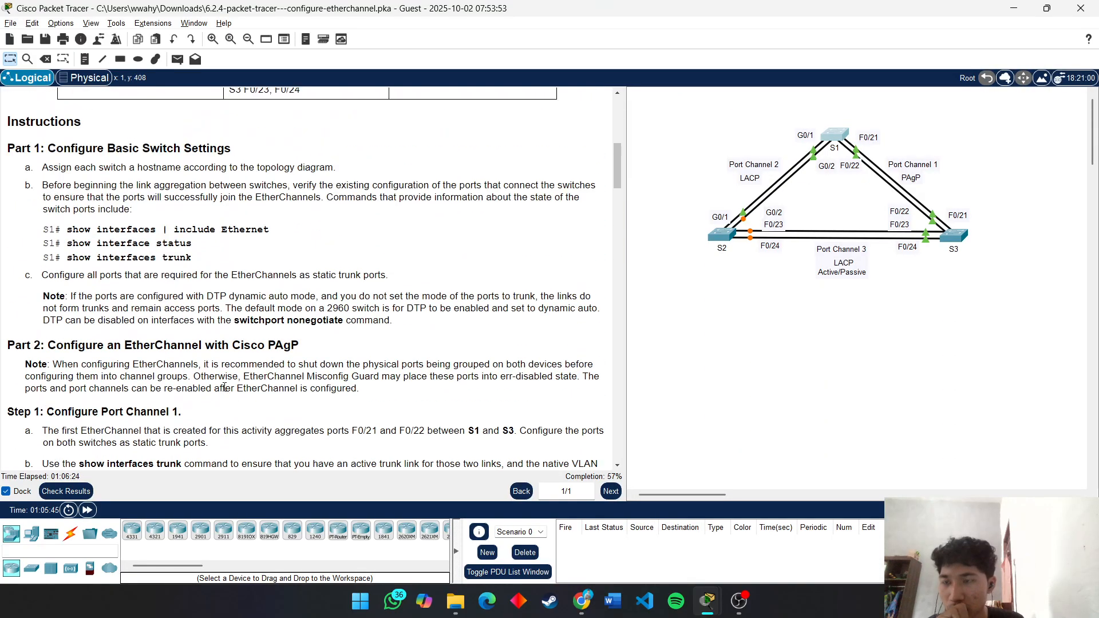
scroll(225, 386, "up", 1)
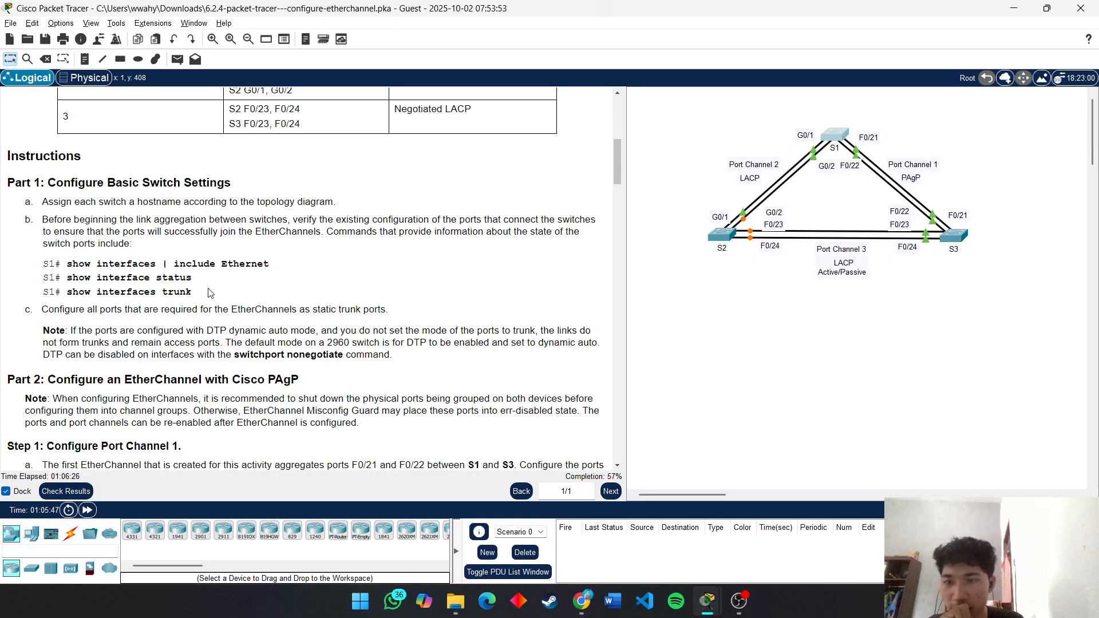
left_click_drag(213, 293, 97, 265)
Step: Reopen S1's command line and leave configuration mode with end
left_click(834, 135)
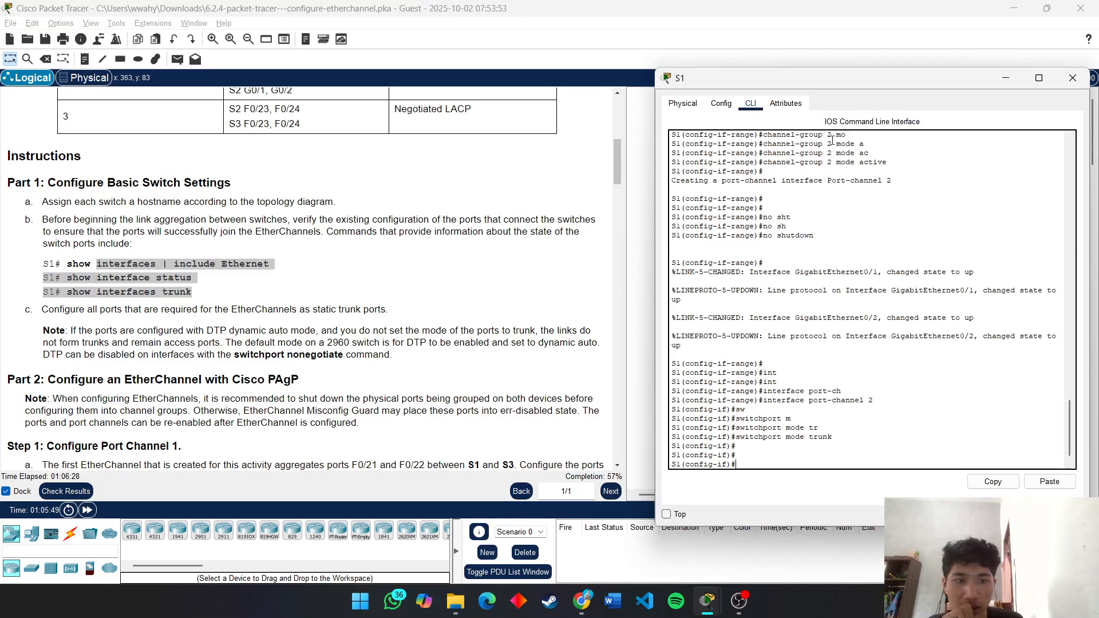
type("end")
key("Return")
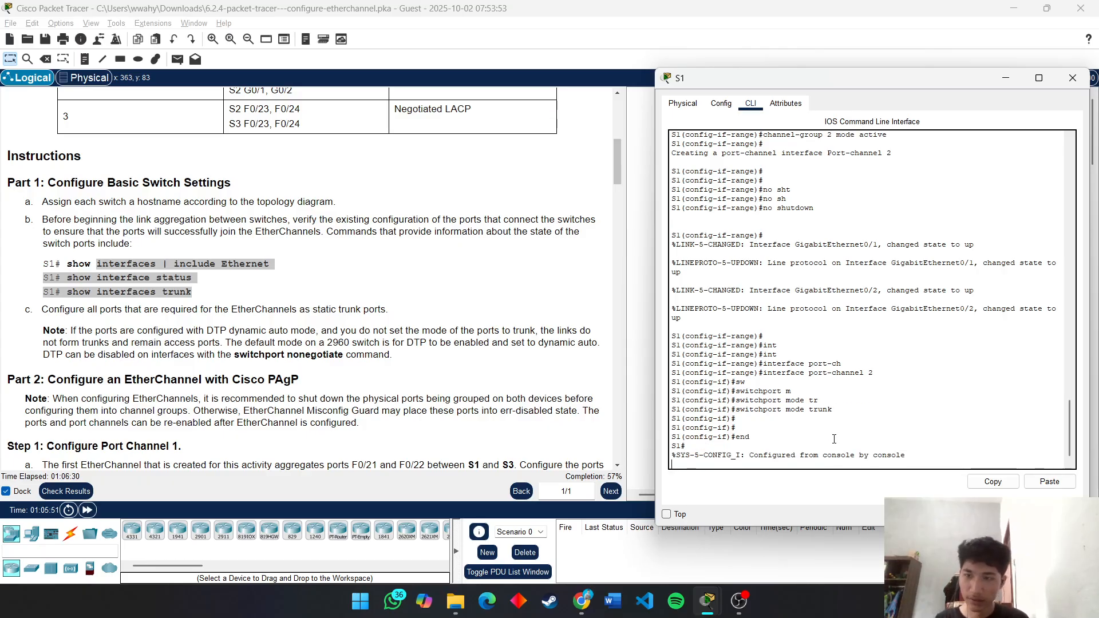
key("Return")
key("Return")
Step: Run show interfaces | include ethernet on S1 to list the Ethernet port states
type("s")
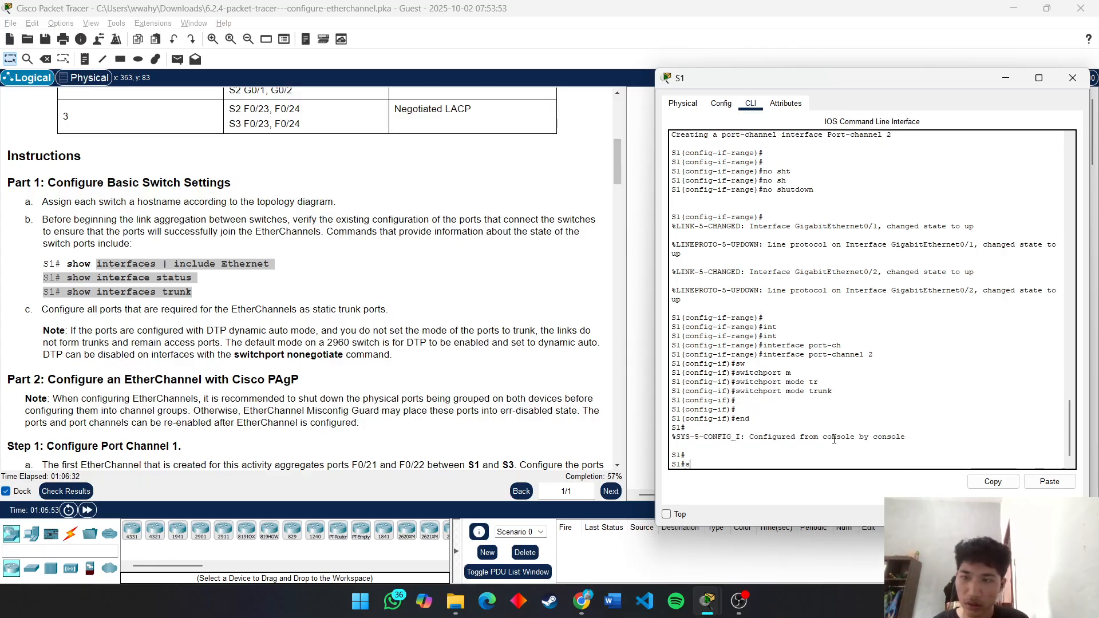
type("ho")
key("Tab")
type("in")
key("Tab")
type("|")
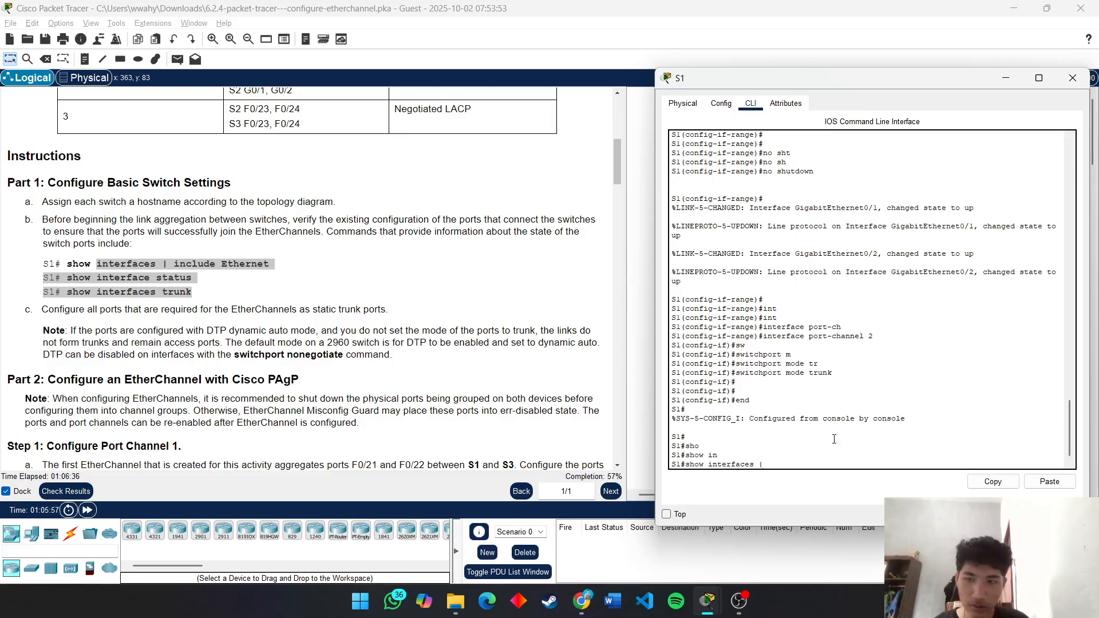
type(" in")
key("Tab")
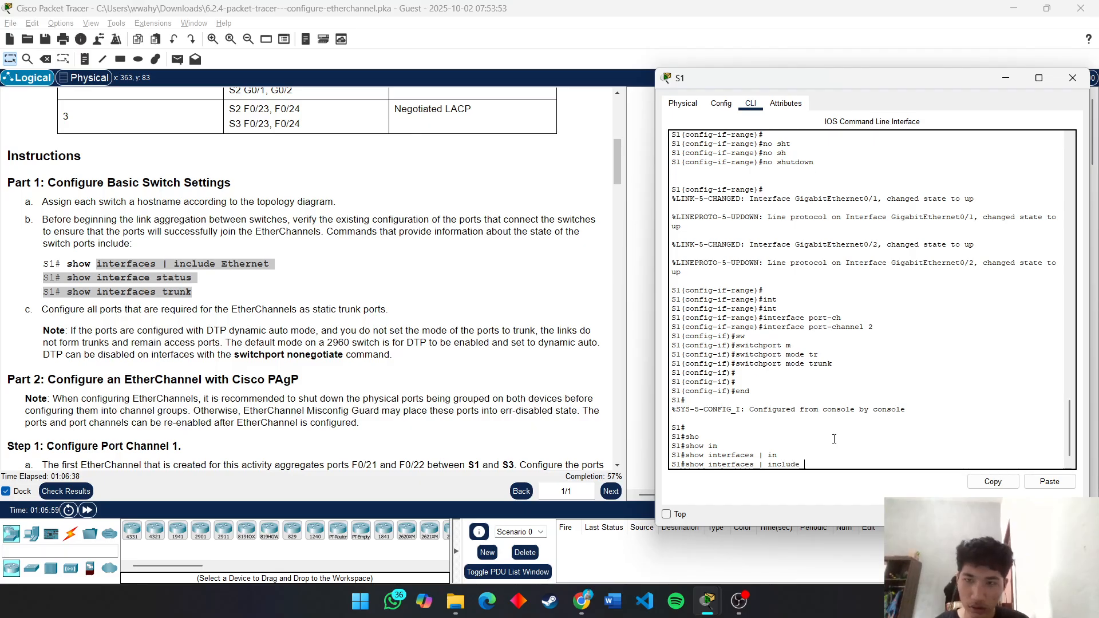
type("ethernet")
key("Return")
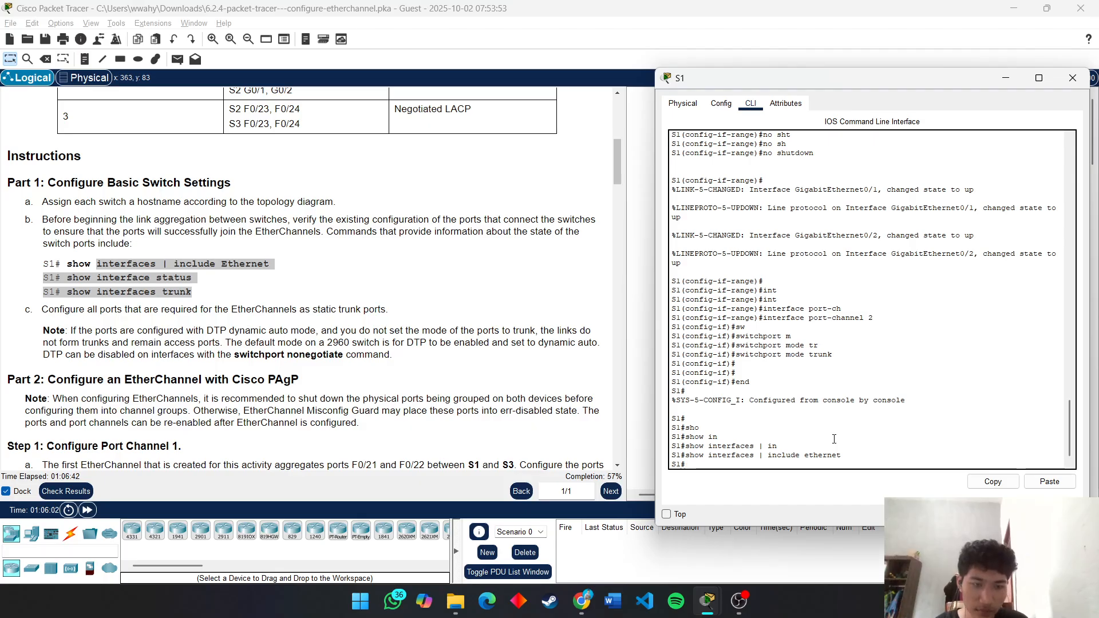
Step: Rerun the filtered interface listing on S1 with a capital E as show interfaces | include Ethernet
key("Up")
key("Left")
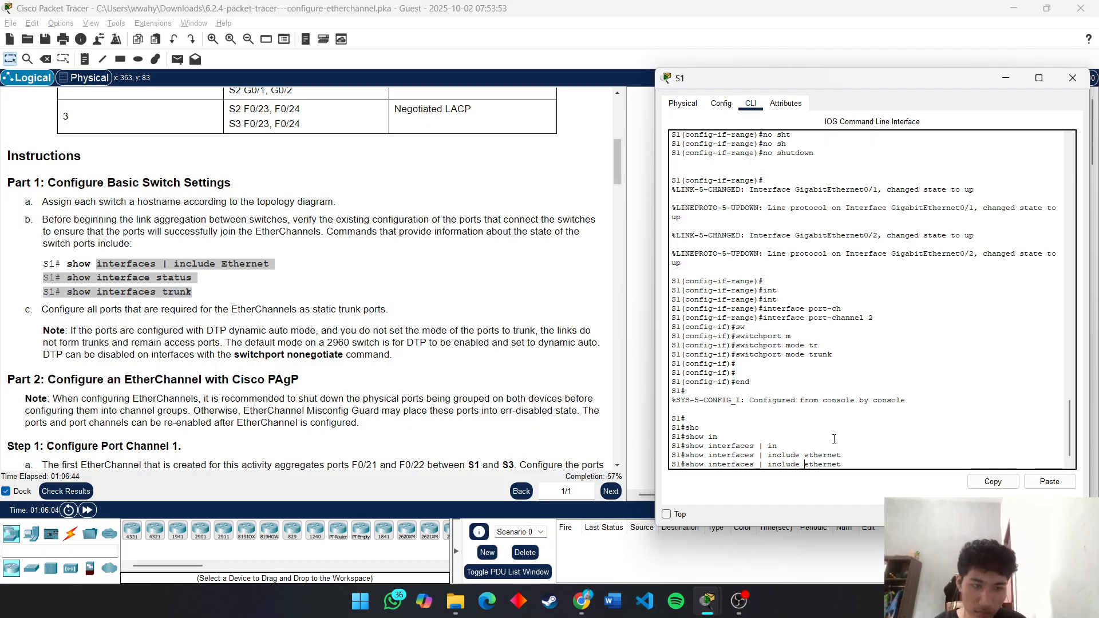
key("Left")
key("Left")
key("Left")
key("Left")
key("Left")
key("Left")
key("BackSpace")
type("E")
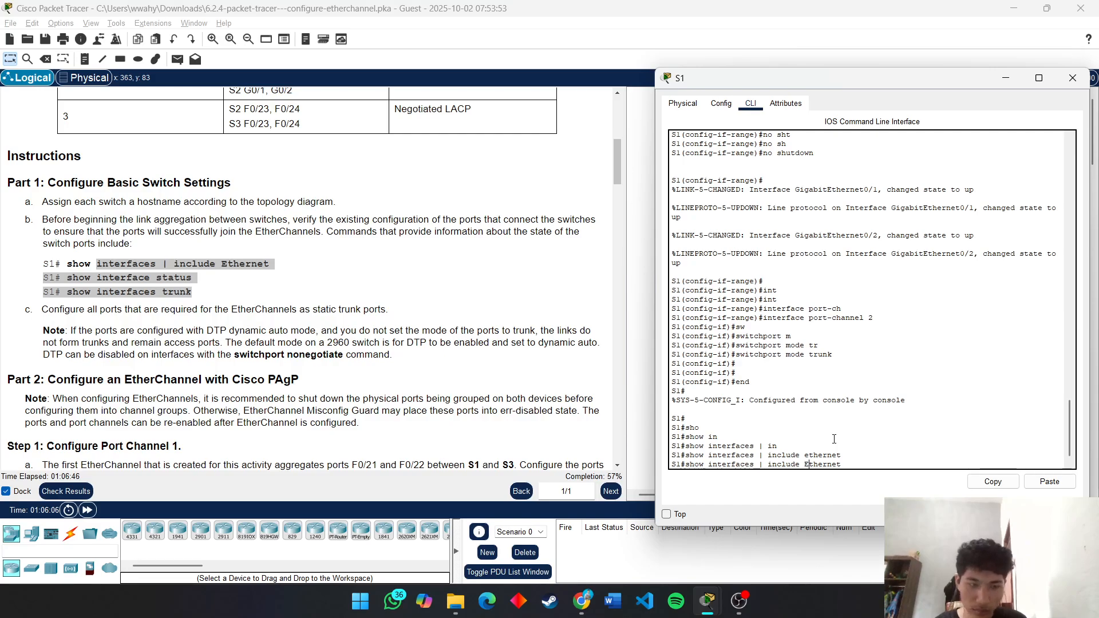
key("Return")
key("Return")
key("Return")
key("Return")
key("Return")
key("Return")
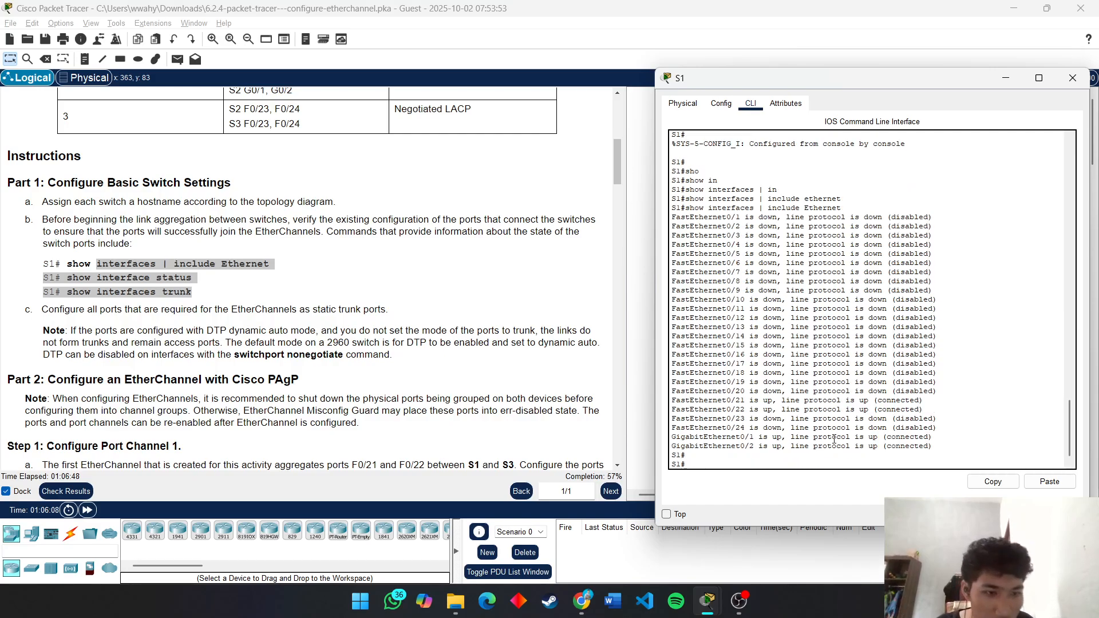
key("Return")
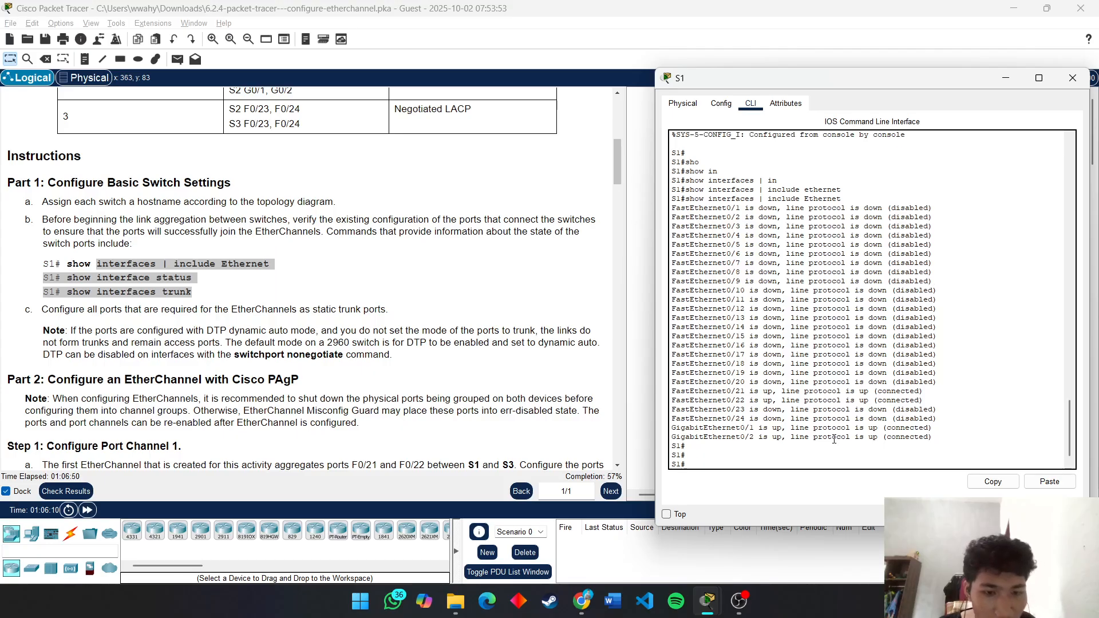
Step: Run show interfaces status on S1, page through the full listing, and examine the Po2 status and the trunk ports
type("show int")
key("Tab")
type("a")
key("BackSpace")
type("s s")
key("Tab")
type("t")
key("Tab")
key("Return")
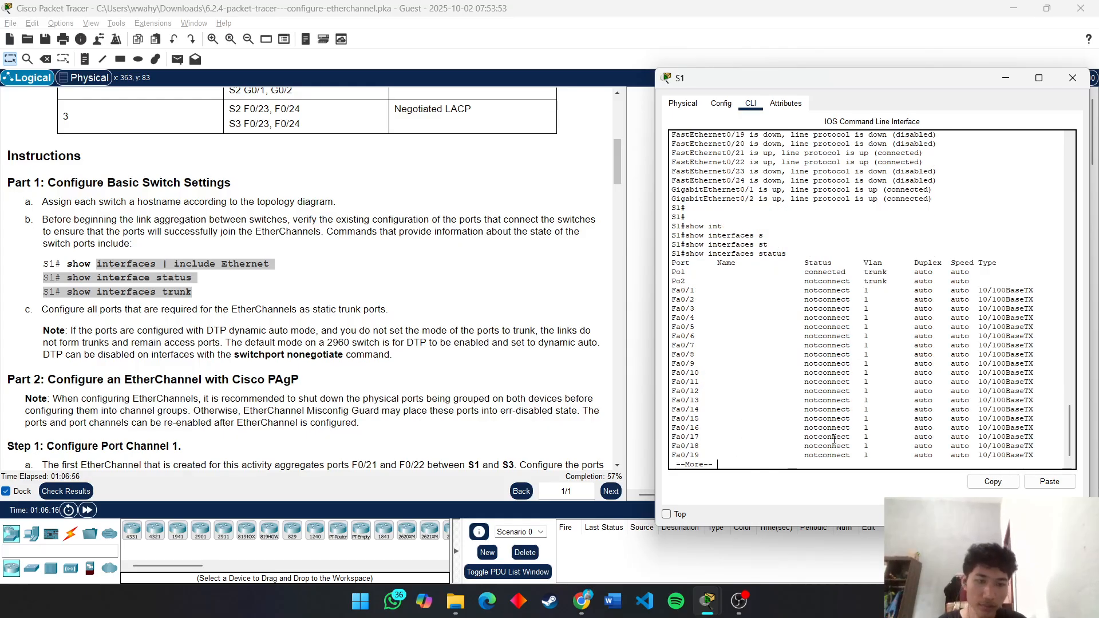
key("Return")
key("Return")
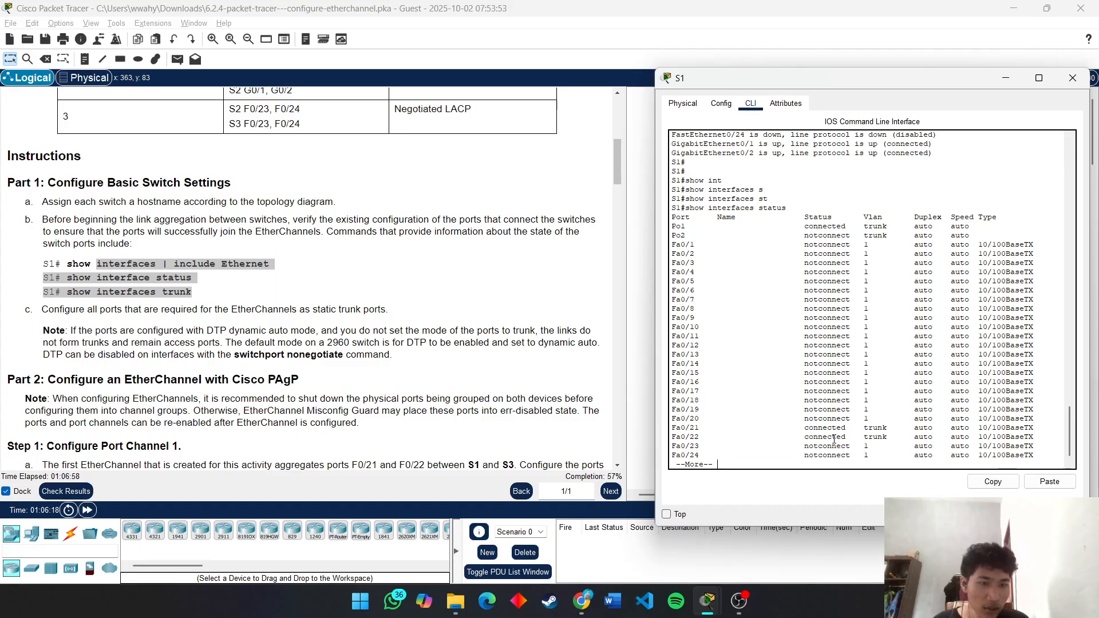
key("Return")
key("Return")
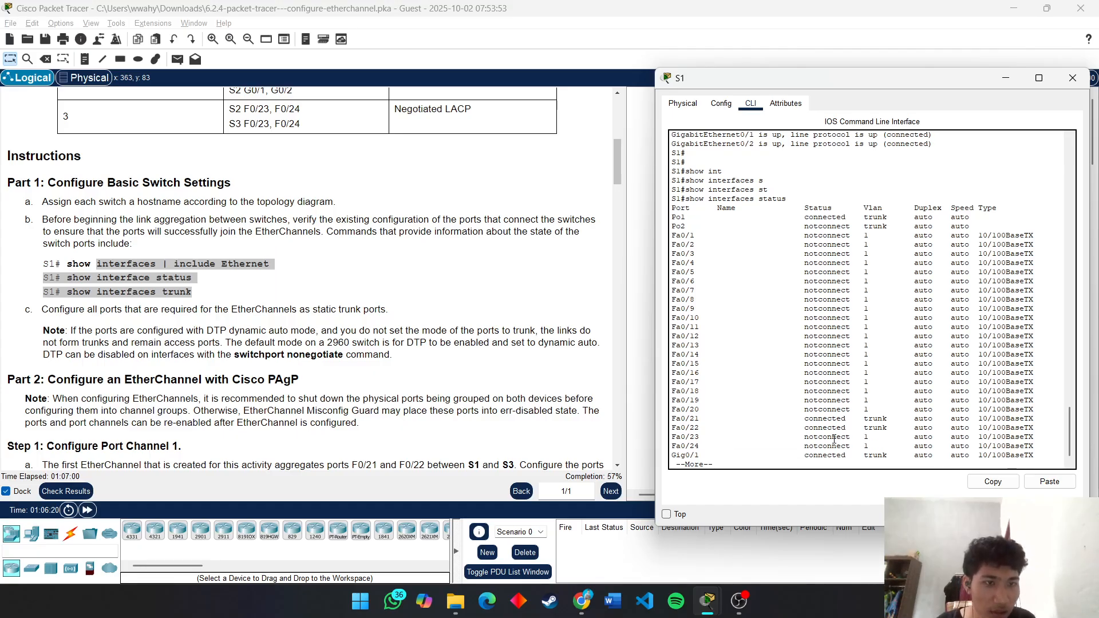
key("Return")
key("Return")
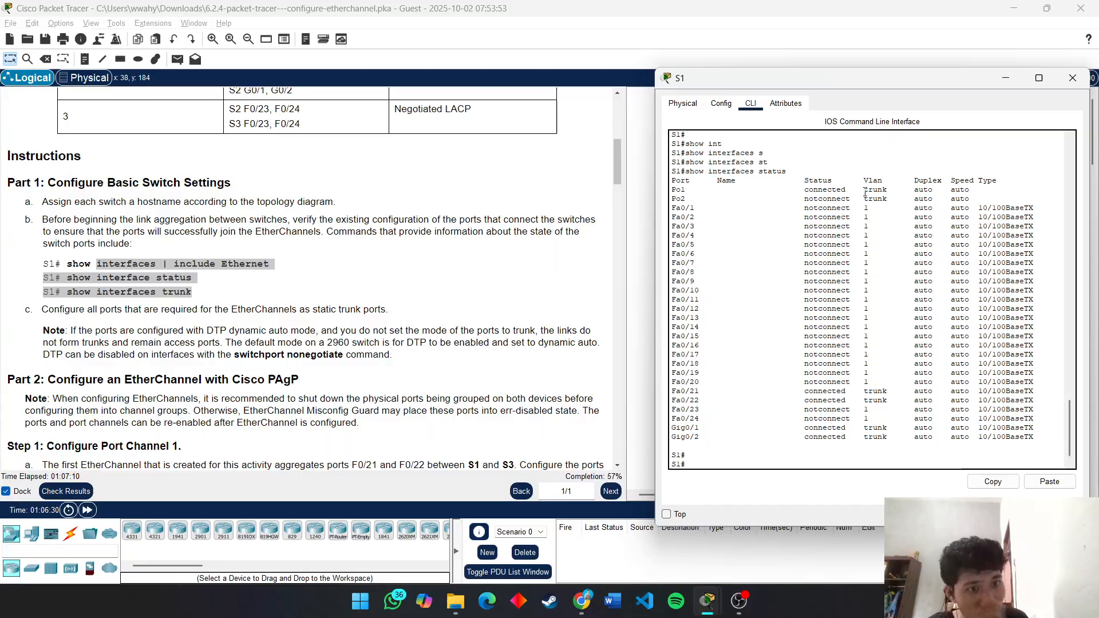
left_click_drag(804, 198, 832, 199)
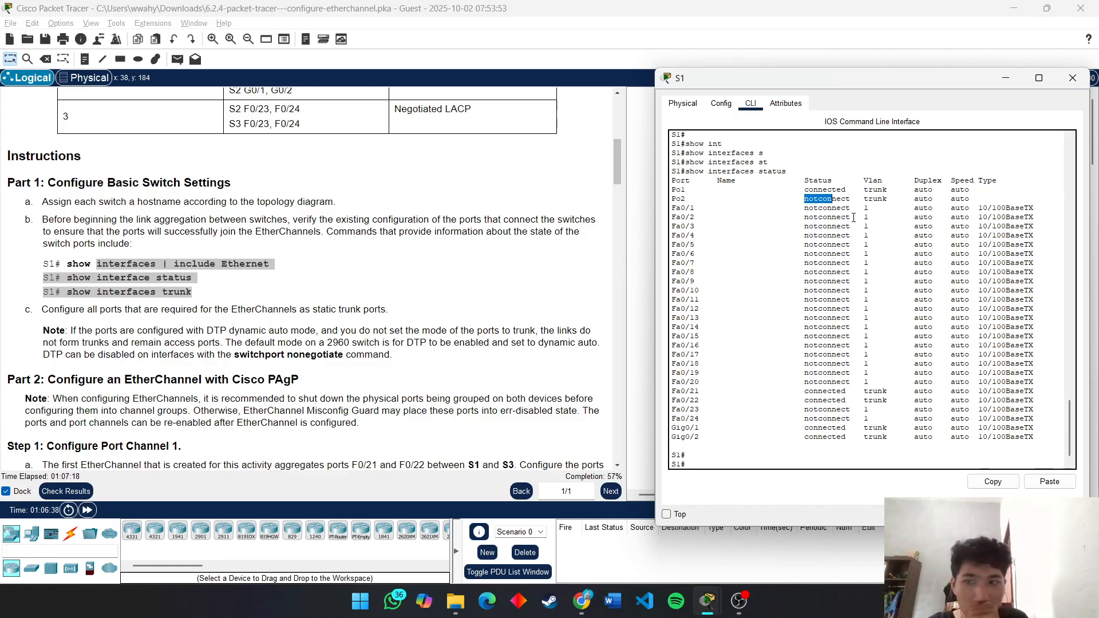
left_click_drag(891, 437, 868, 403)
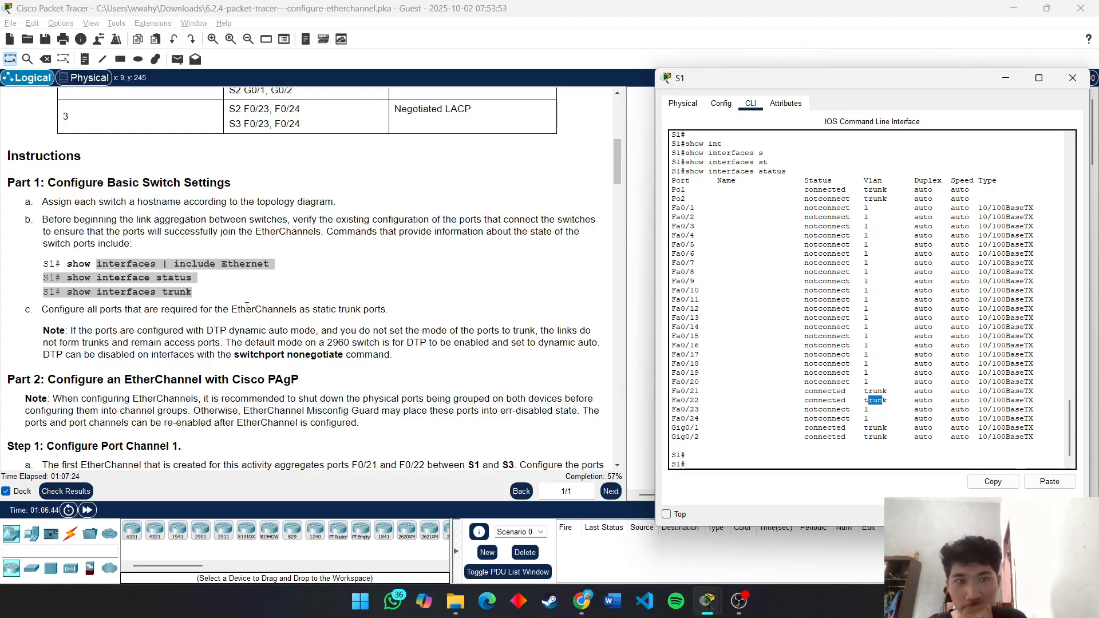
Step: Run show interfaces trunk on S1 to list the trunking interfaces
left_click(198, 309)
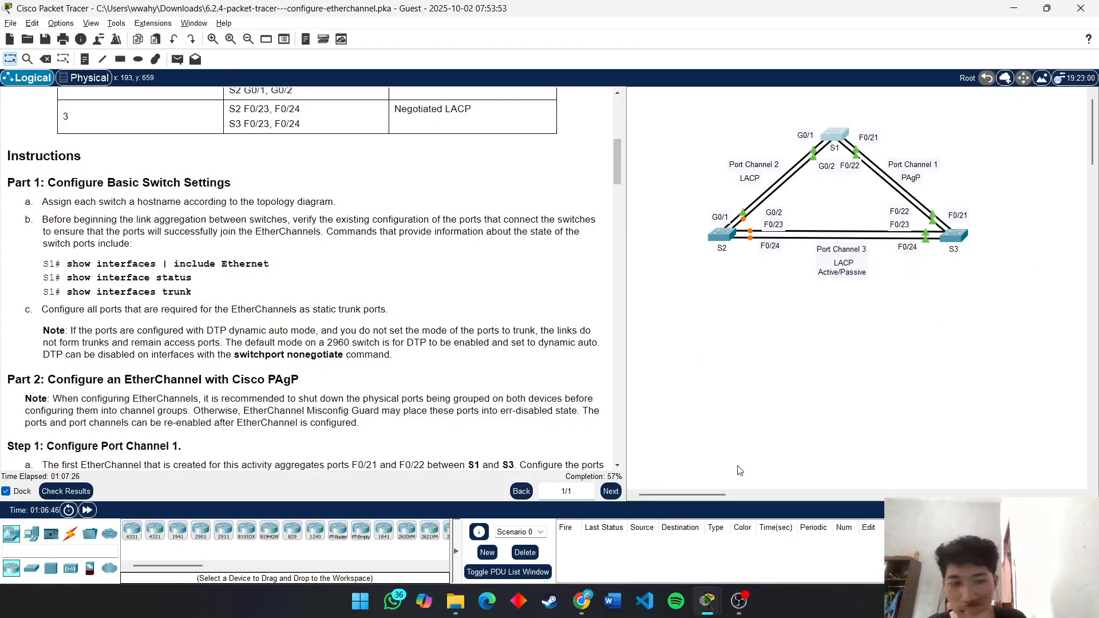
left_click(831, 133)
type("sgh")
type("ho")
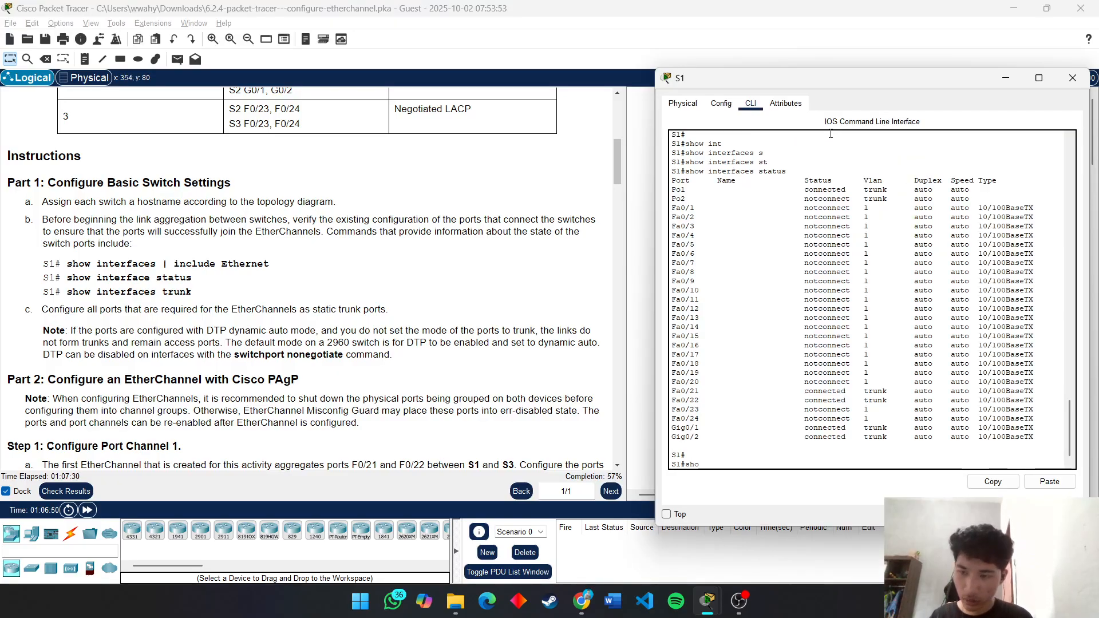
key("Tab")
type("in")
key("Tab")
type("t")
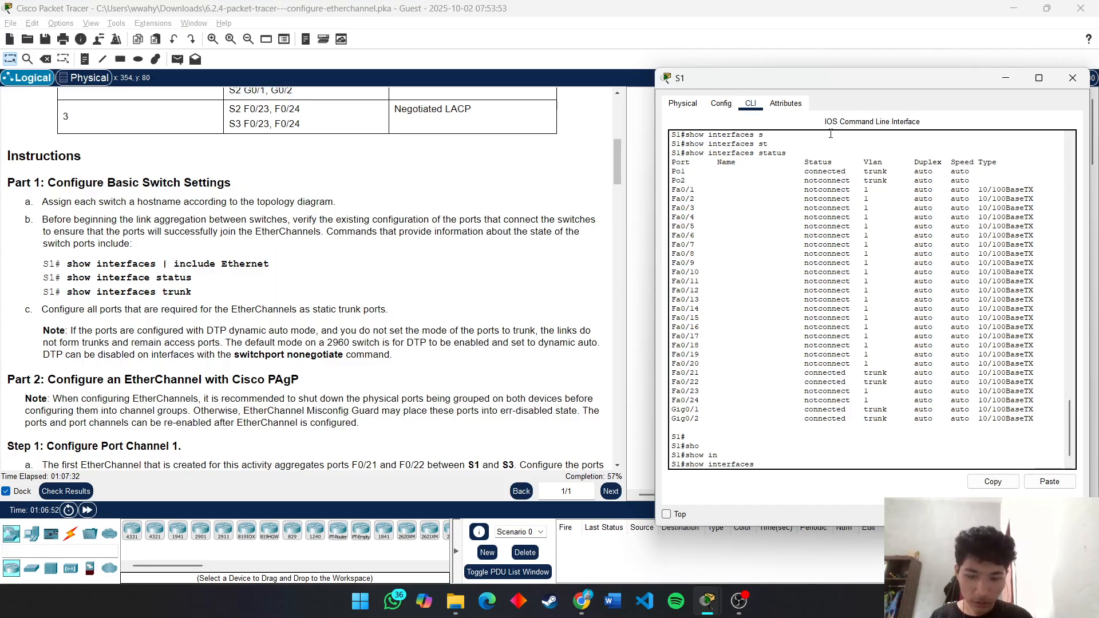
type("r")
key("Tab")
key("Return")
key("Return")
key("Return")
key("Return")
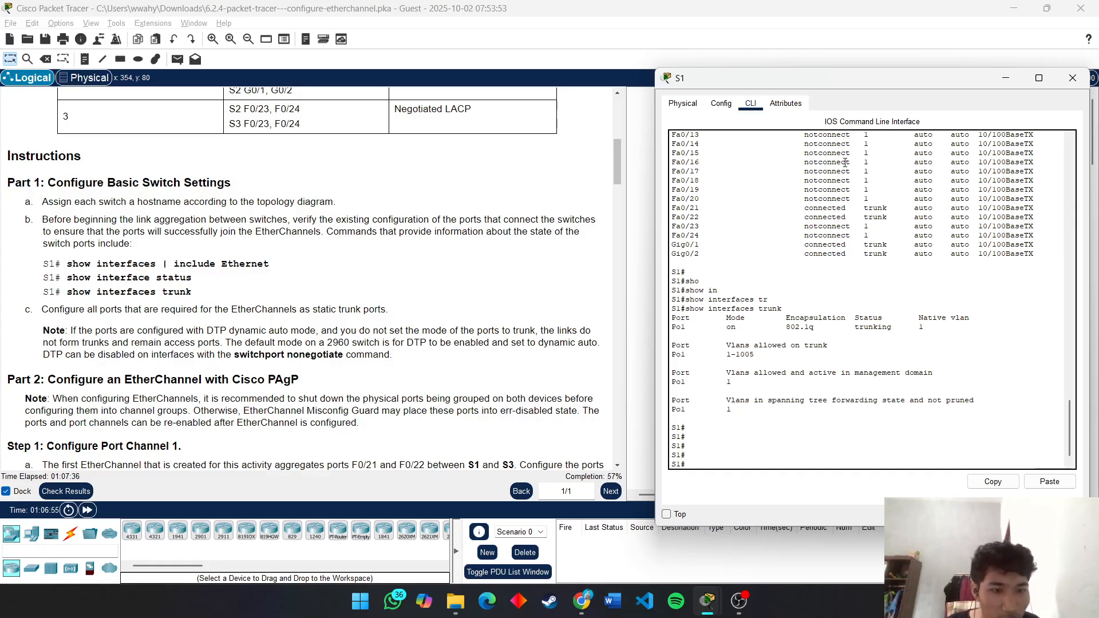
Step: Compare the Po1 entry in S1's trunk listing with the Po2 entry in its interface status listing
scroll(840, 168, "up", 3)
scroll(787, 385, "down", 2)
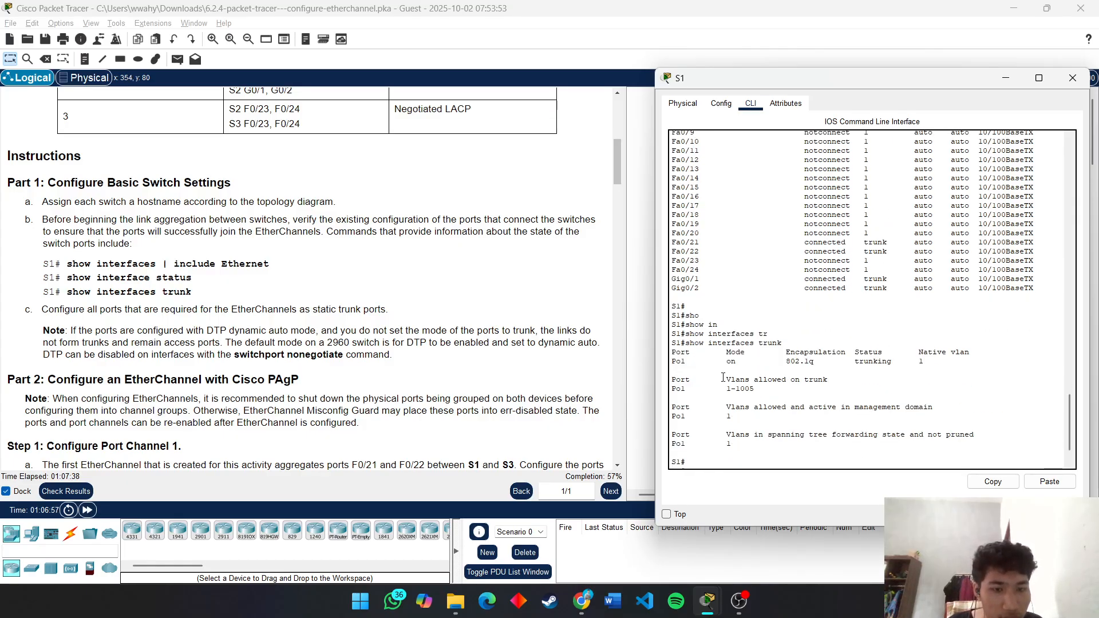
left_click_drag(672, 364, 943, 362)
scroll(861, 351, "up", 7)
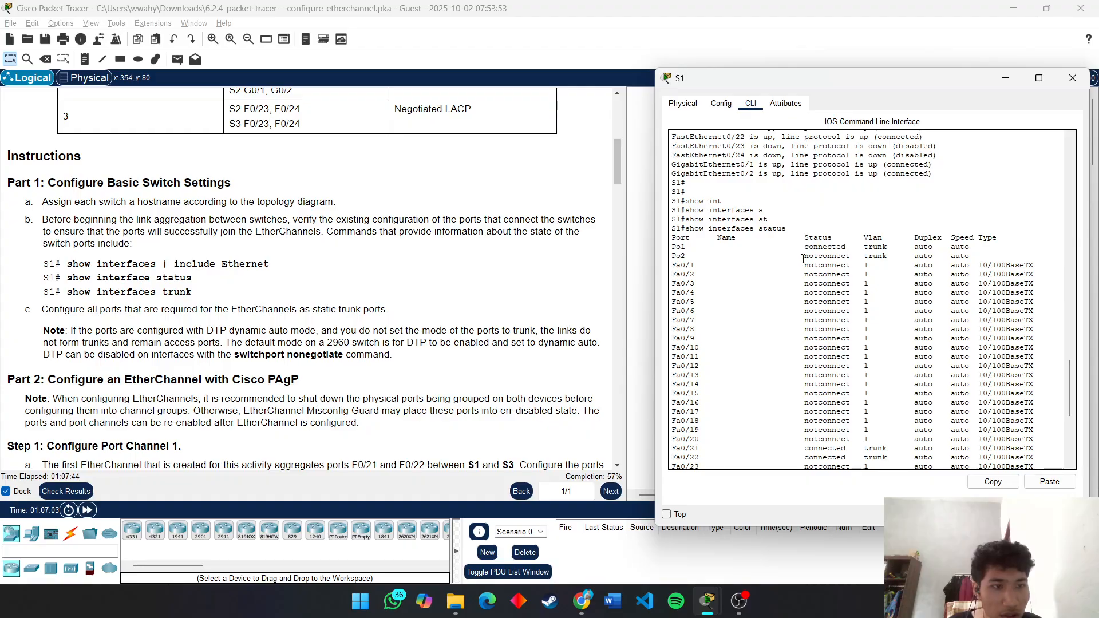
left_click_drag(802, 256, 856, 263)
left_click(907, 263)
scroll(858, 286, "down", 9)
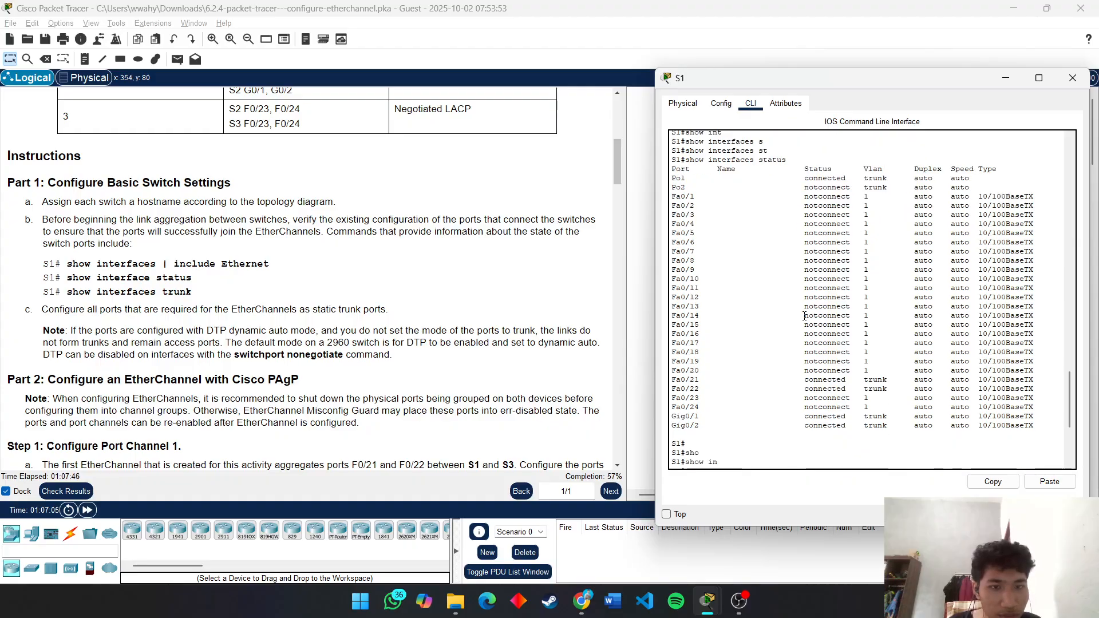
Step: Read the Part 4 Step 1 instructions on configuring Port Channel 3 and the channel-group mode options
scroll(517, 360, "down", 10)
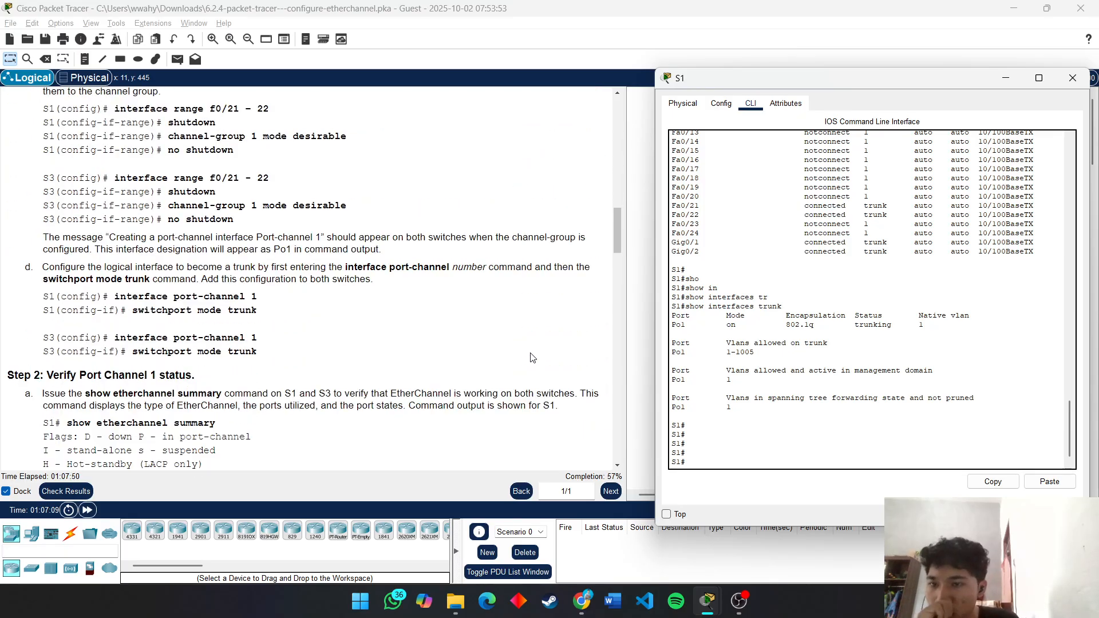
scroll(532, 357, "down", 1)
scroll(532, 357, "down", 8)
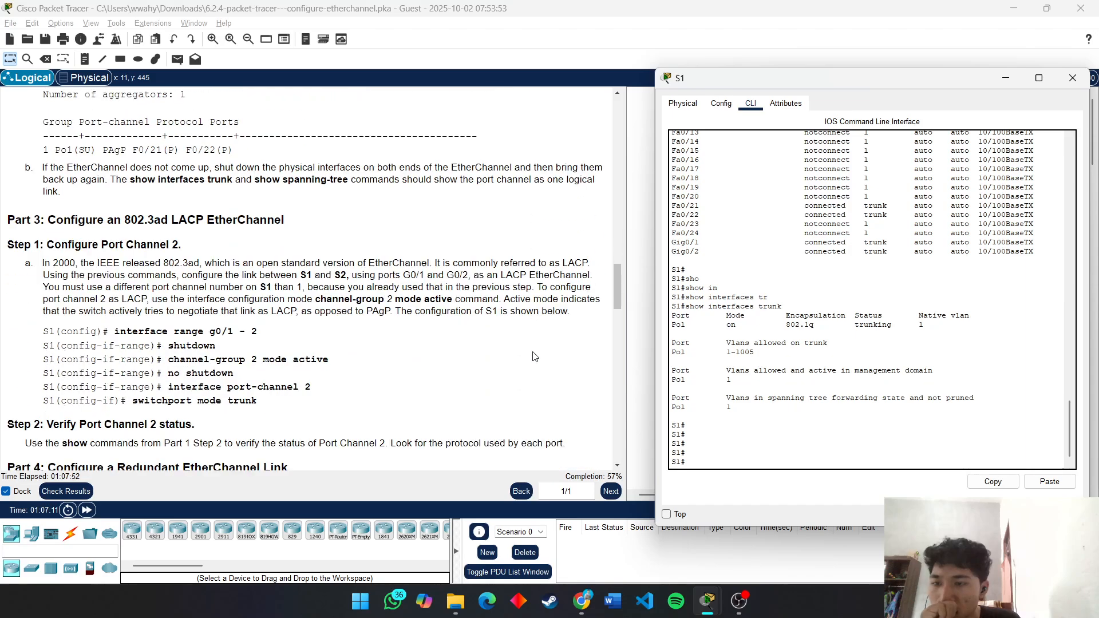
scroll(533, 357, "down", 3)
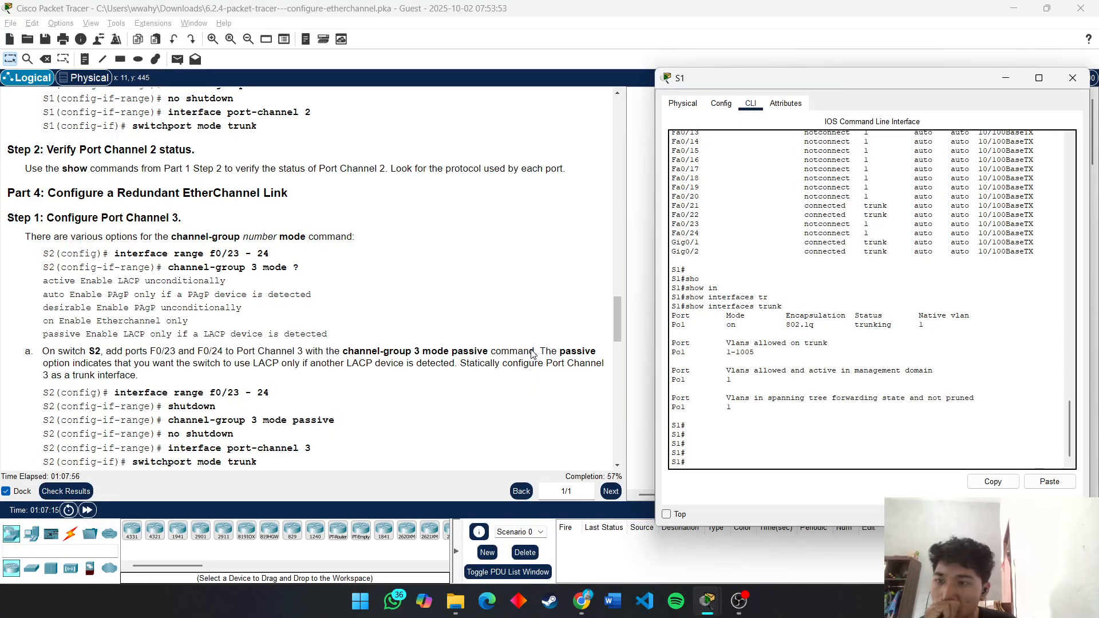
scroll(531, 353, "up", 1)
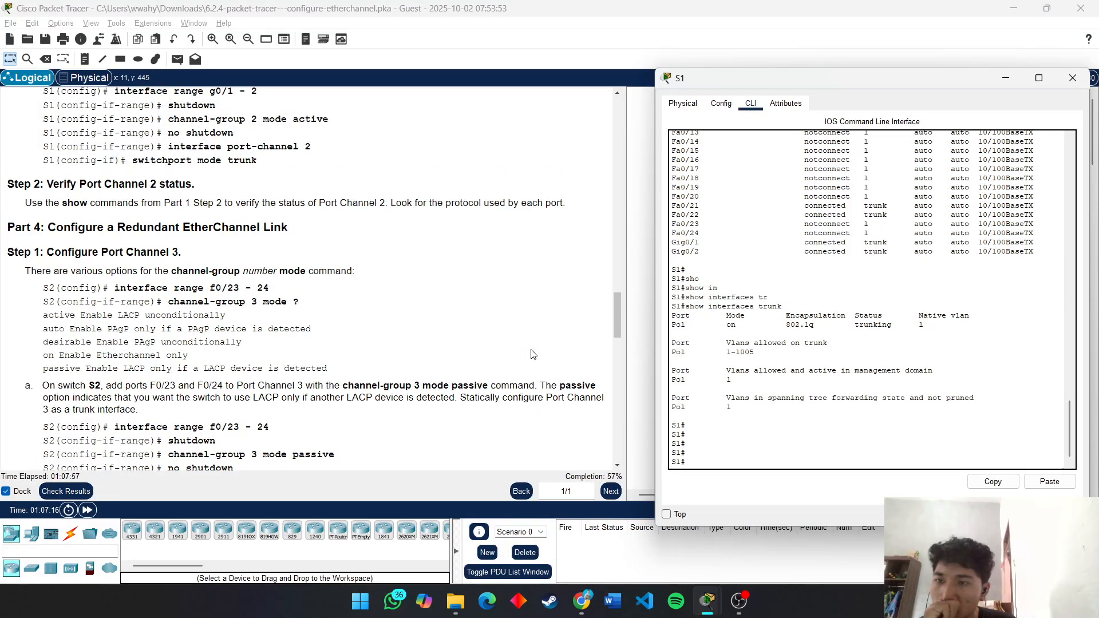
left_click(49, 229)
left_click_drag(47, 227, 235, 228)
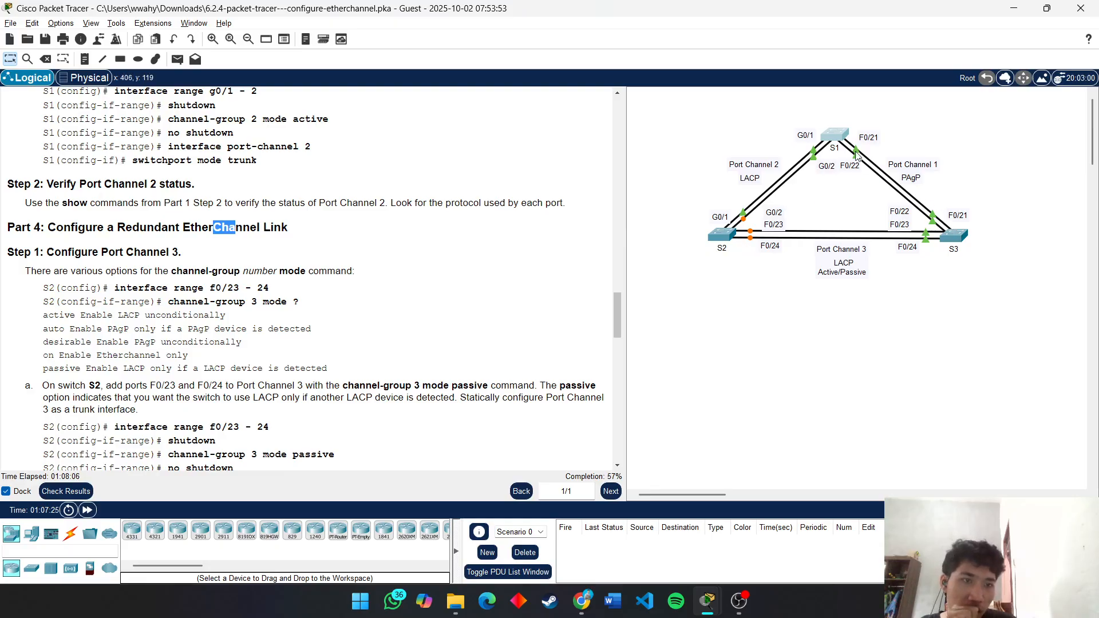
scroll(266, 319, "down", 2)
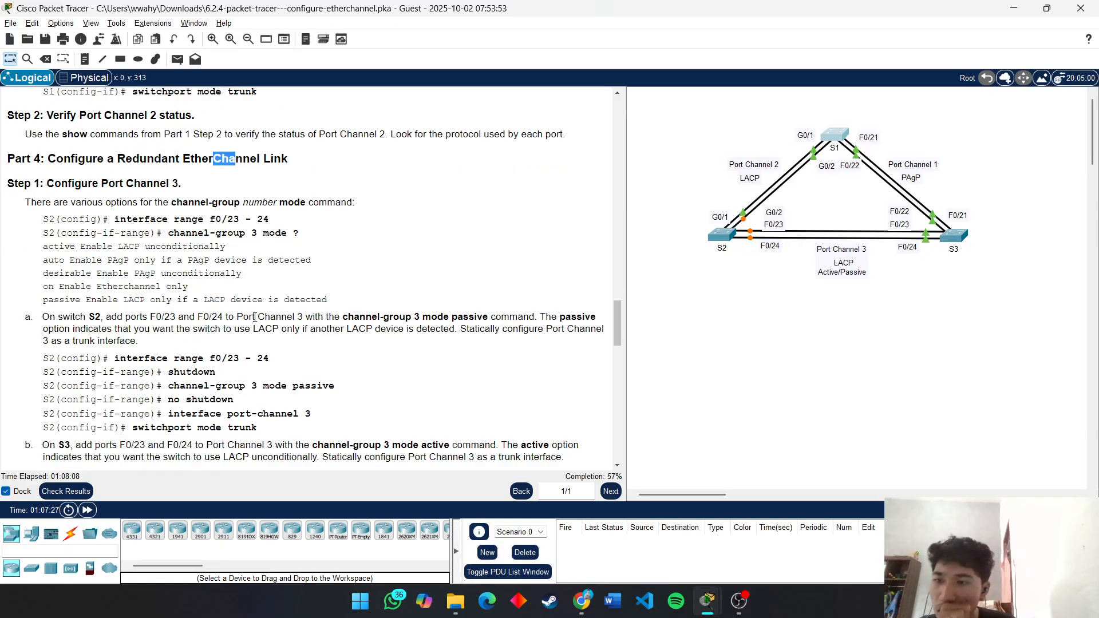
left_click_drag(25, 202, 83, 218)
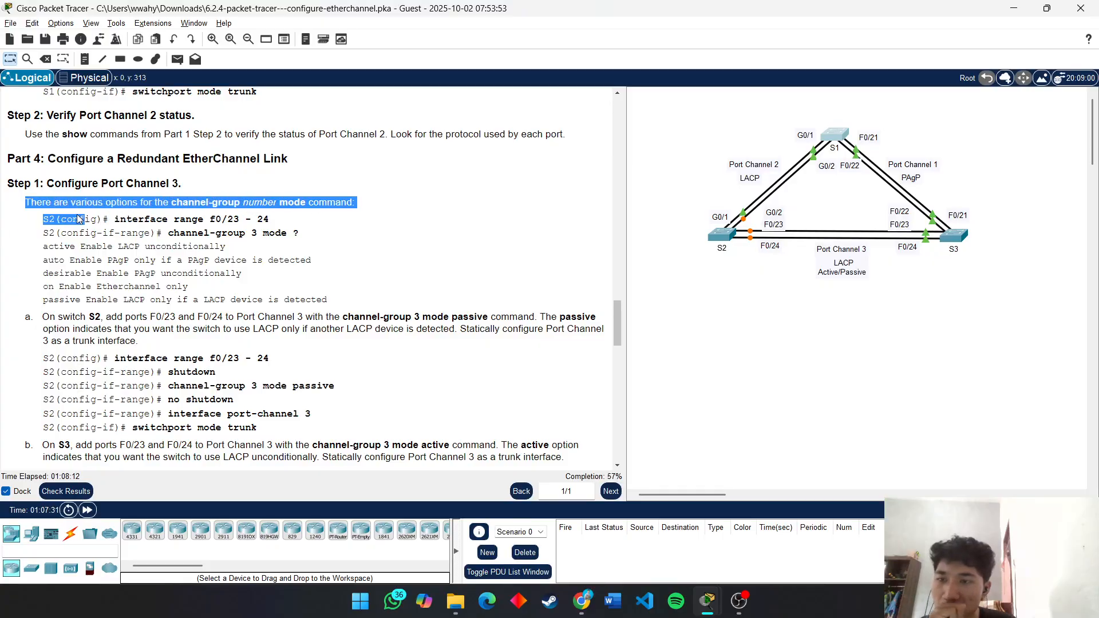
left_click(95, 214)
Step: Open S2's command line, enable privileged mode, and enter global configuration with conf t
left_click_drag(724, 236, 720, 238)
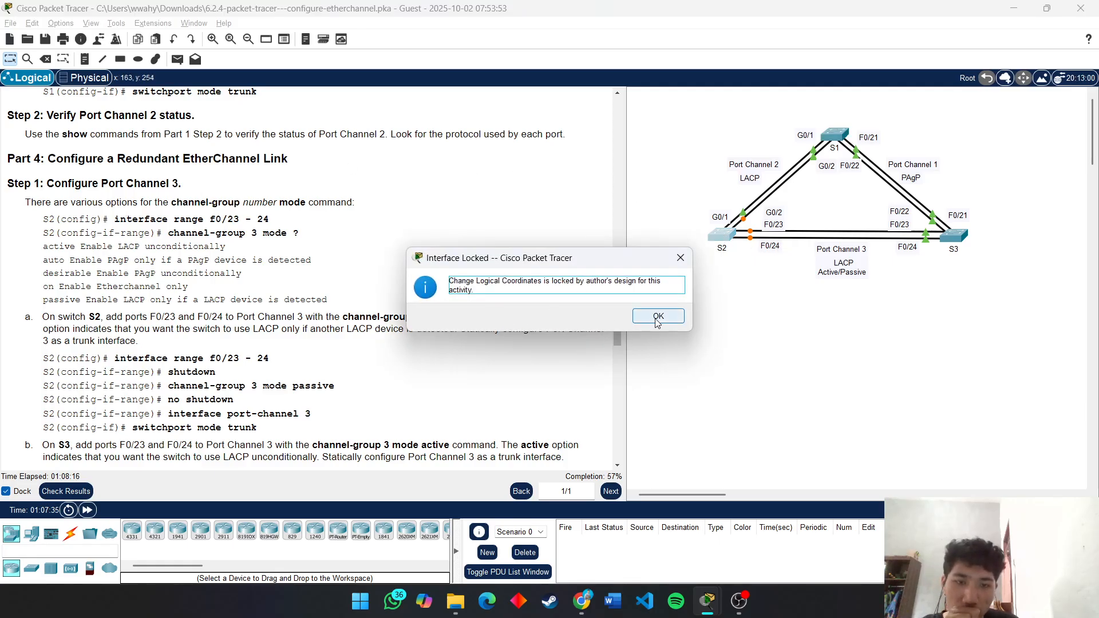
left_click(657, 317)
left_click(716, 235)
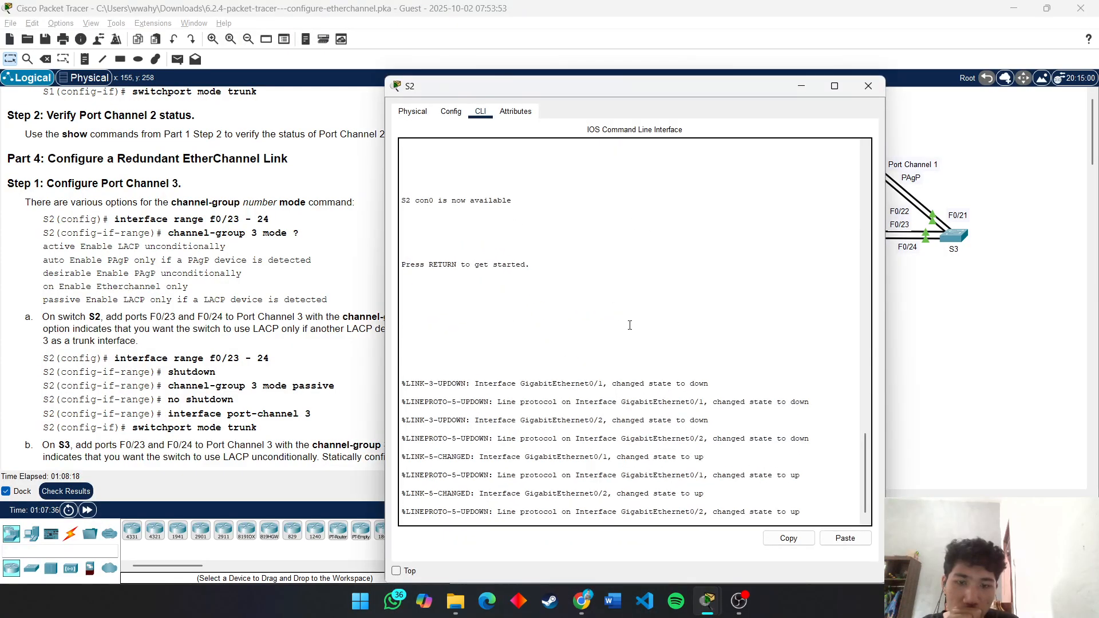
key("Return")
key("Return")
type("ena")
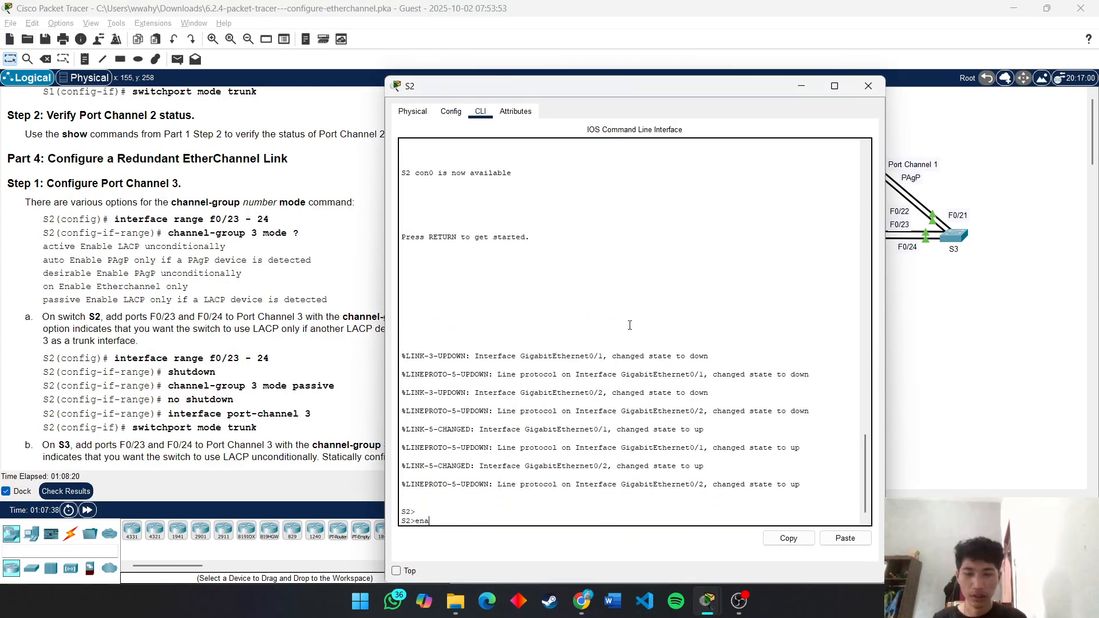
key("Return")
type("conf t")
key("Return")
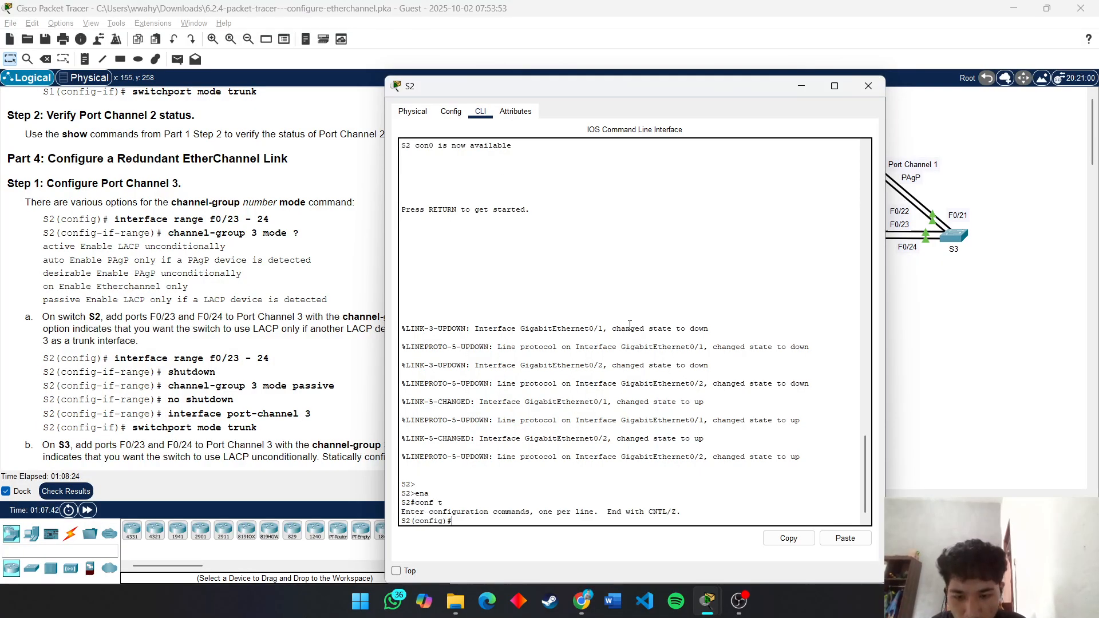
Step: Enter interface range configuration for ports f0/23-24 on S2
type("i")
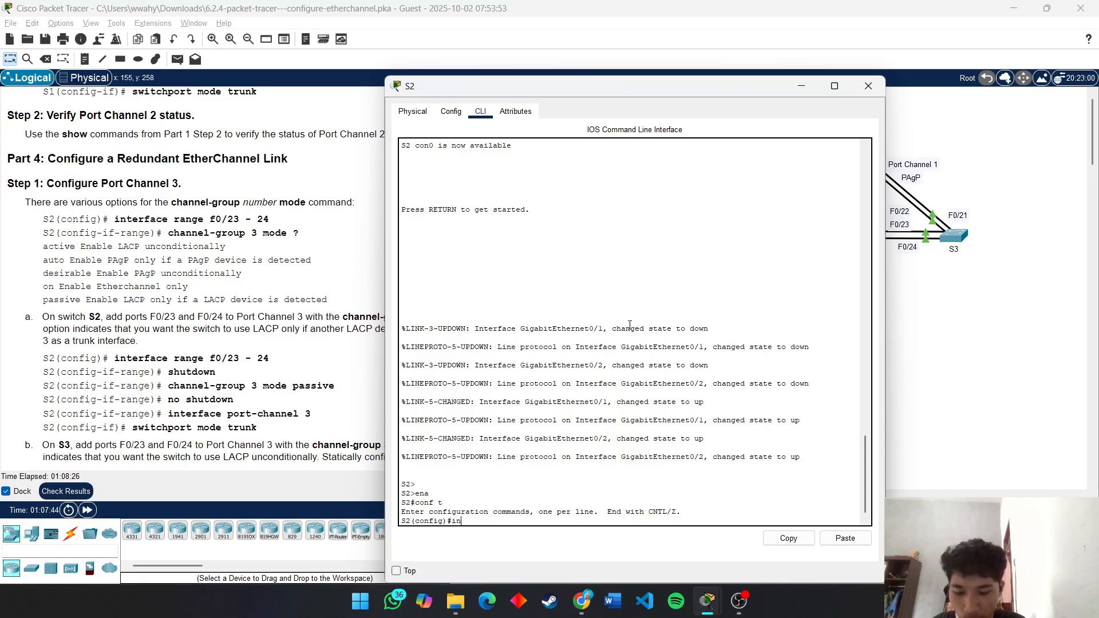
type("n")
key("Tab")
type("f")
key("Tab")
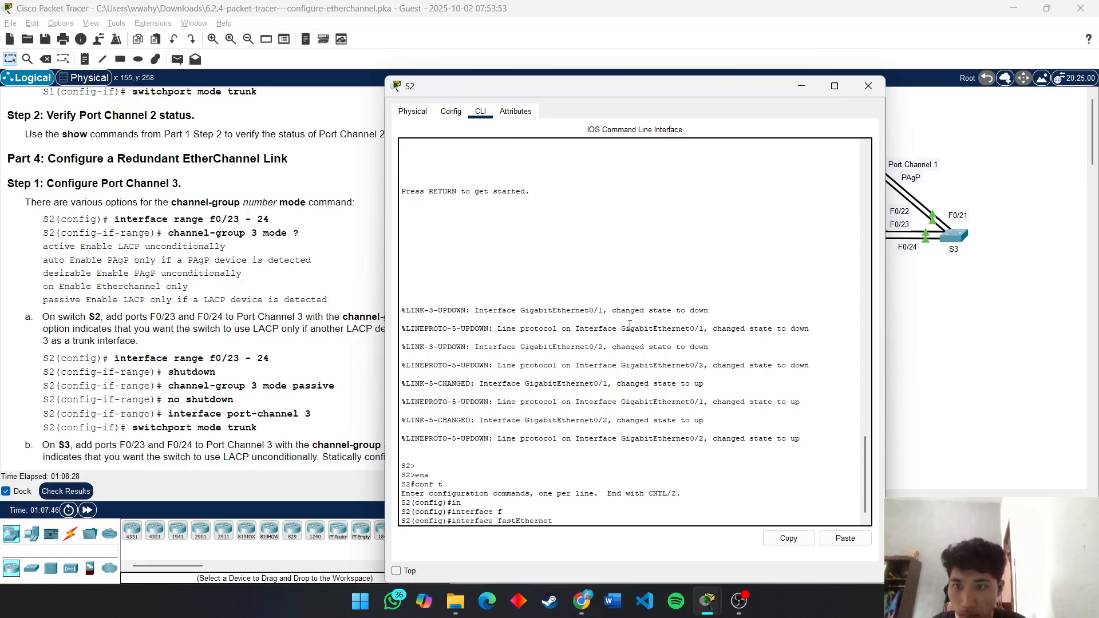
key("BackSpace")
key("BackSpace")
key("BackSpace")
key("BackSpace")
key("BackSpace")
key("BackSpace")
key("BackSpace")
key("BackSpace")
key("BackSpace")
key("BackSpace")
key("BackSpace")
key("BackSpace")
type("r")
key("Tab")
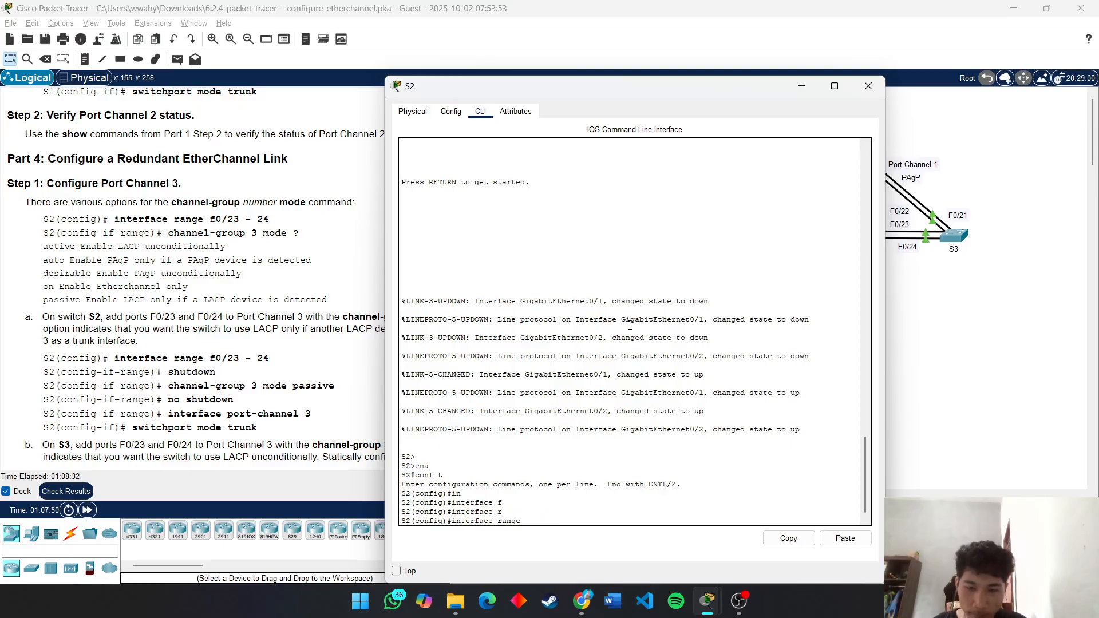
type("f023")
type("23-")
type("24")
key("Return")
type("config-if-range)#")
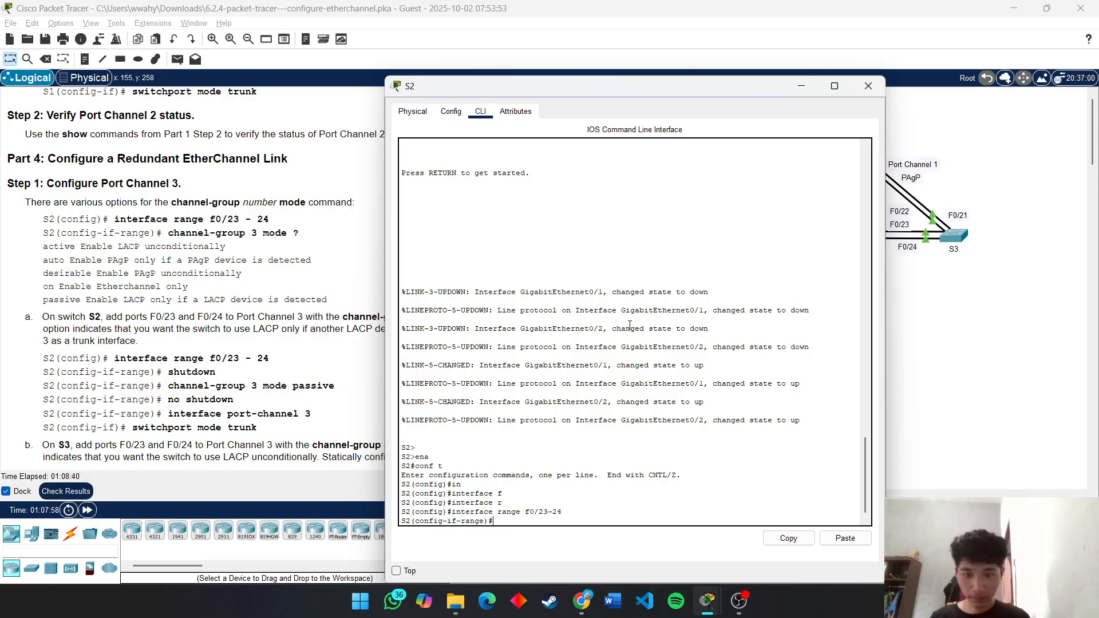
Step: List the available modes for channel-group 3 with the channel-group 3 mode ? help query
type("han")
key("Tab")
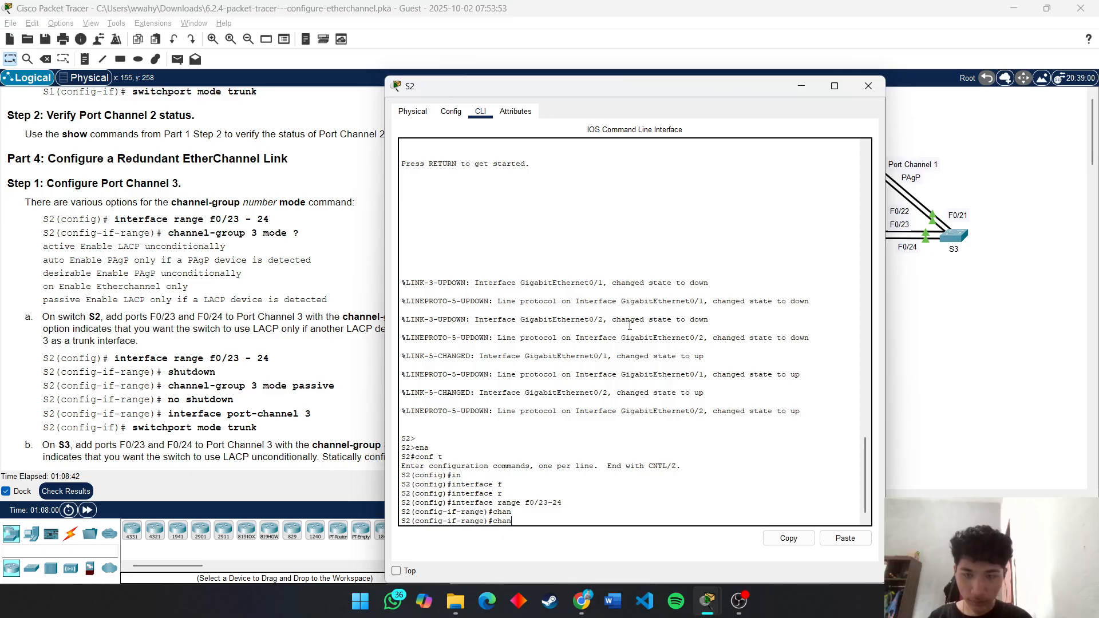
type("nel")
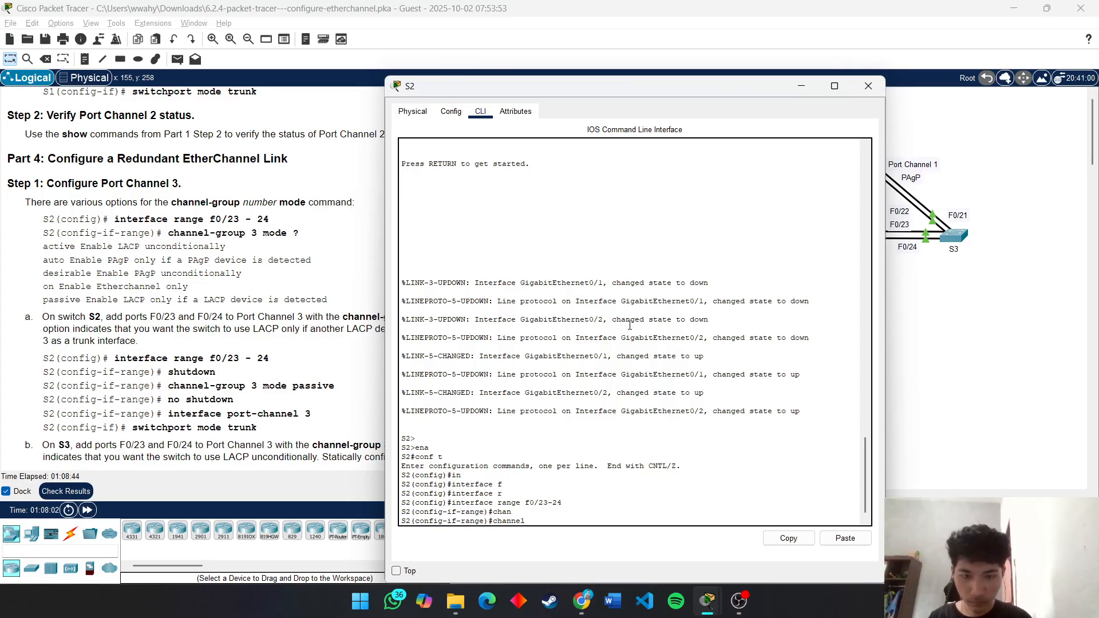
type("-g")
key("Tab")
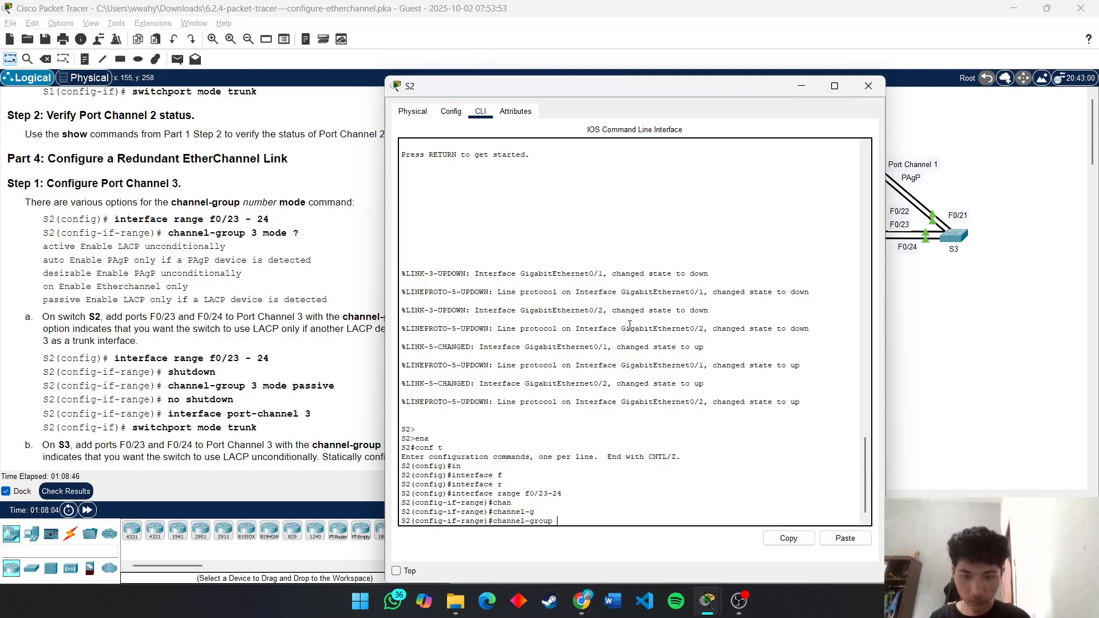
type("3 mo")
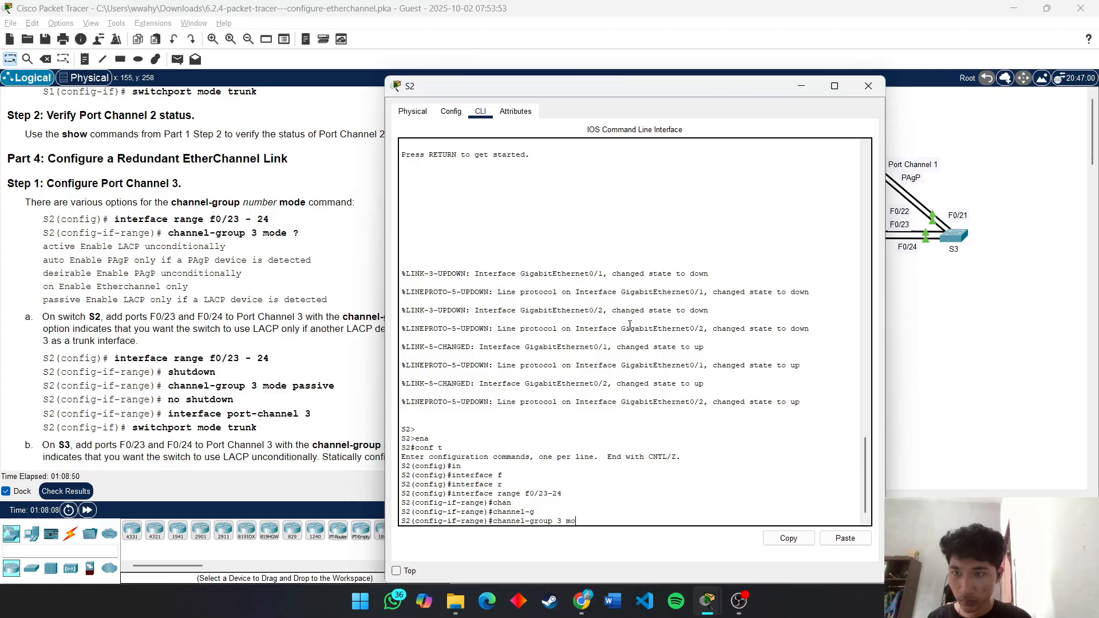
key("Tab")
type("?")
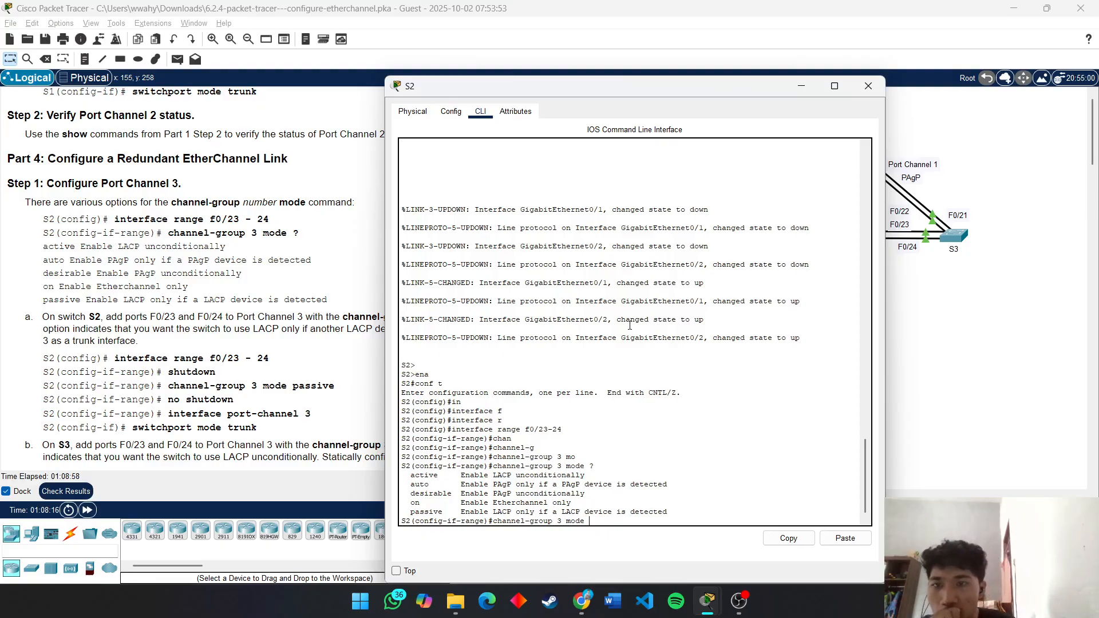
Step: Read the Port Channel 3 instructions beside the S2 console and run channel-group 3 mode passive on f0/23-24
left_click_drag(479, 86, 640, 81)
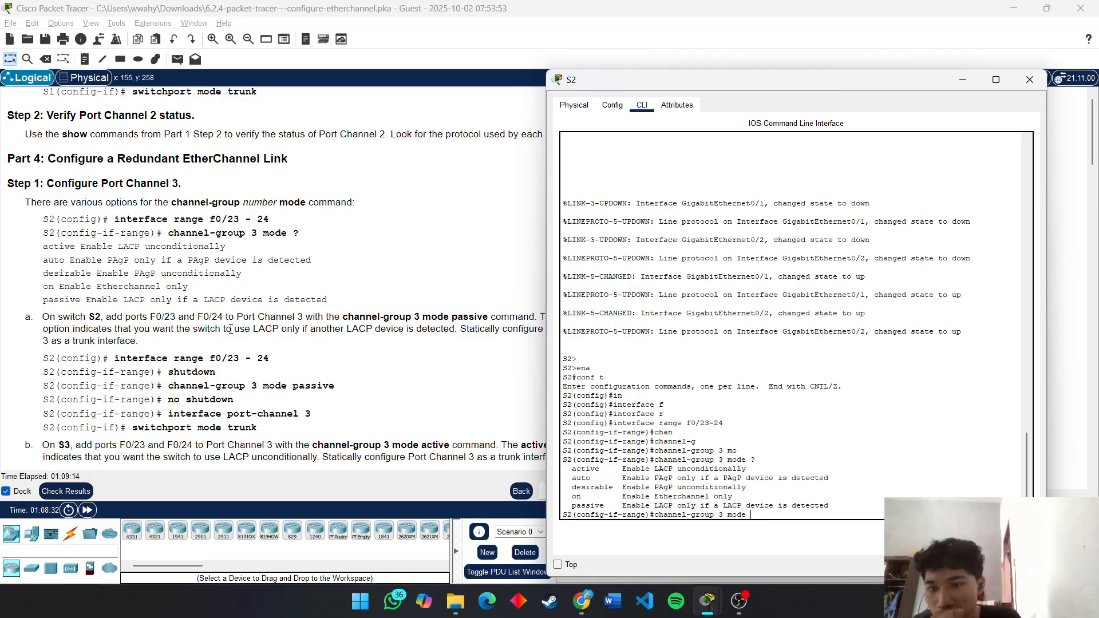
scroll(240, 335, "down", 1)
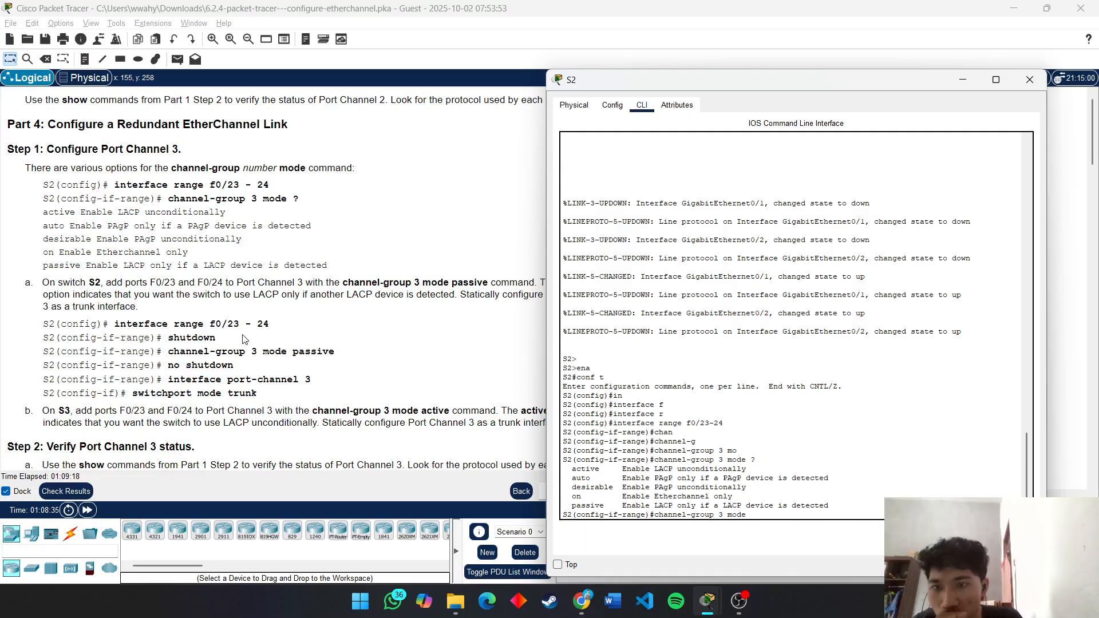
scroll(245, 339, "down", 2)
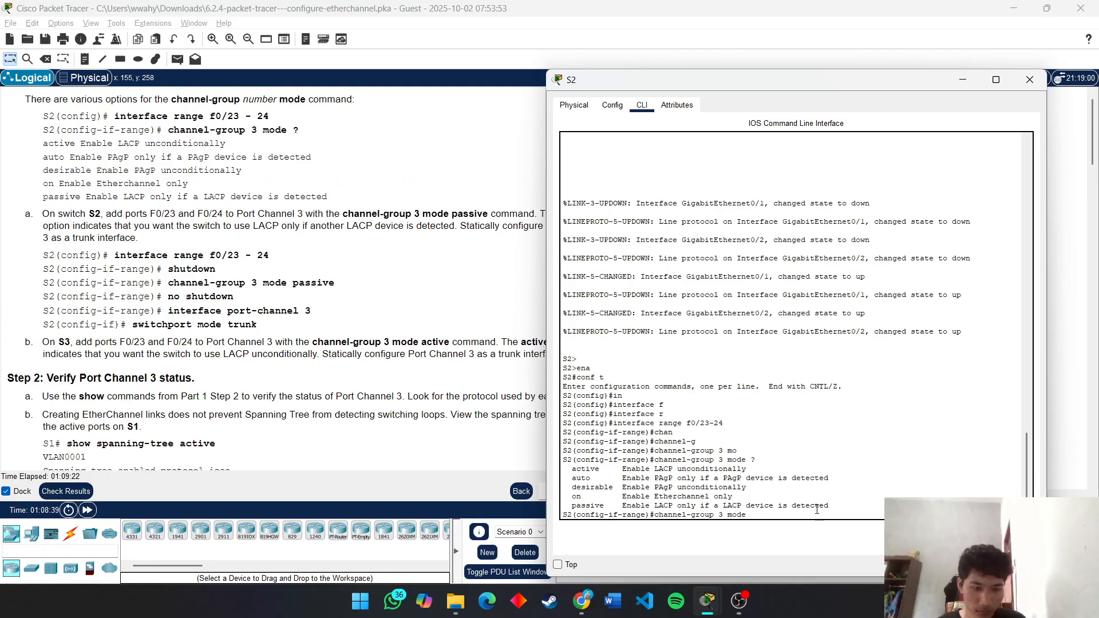
type("p")
key("Tab")
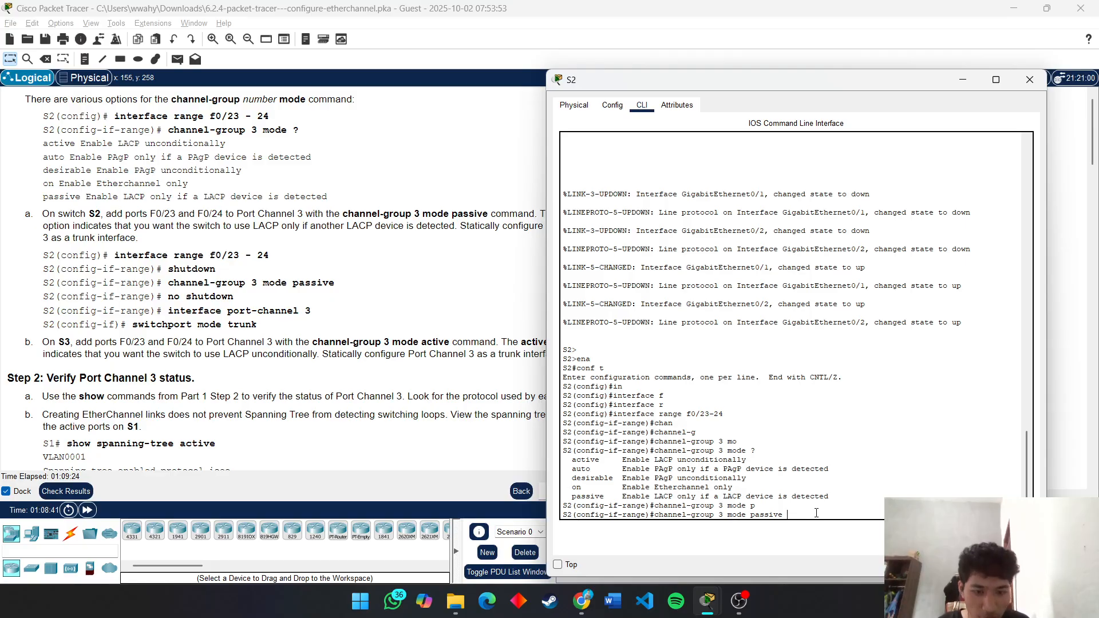
key("Return")
key("Return")
key("Return")
key("Return")
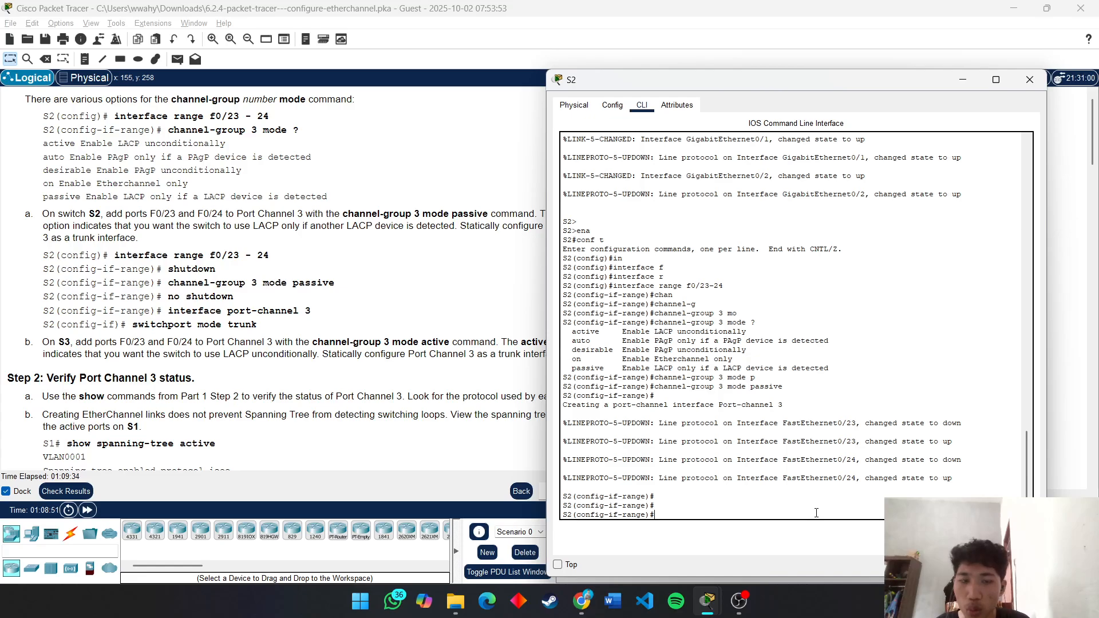
key("Up")
key("Up")
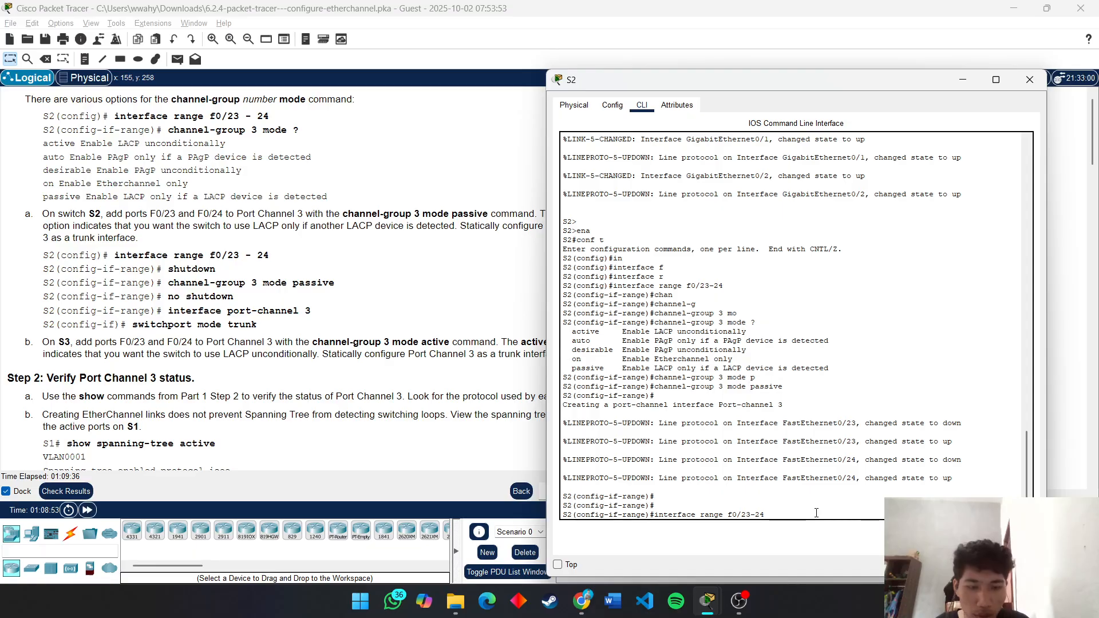
key("BackSpace")
key("BackSpace")
key("BackSpace")
key("BackSpace")
key("BackSpace")
key("BackSpace")
key("BackSpace")
key("BackSpace")
key("BackSpace")
key("BackSpace")
key("BackSpace")
key("BackSpace")
key("BackSpace")
key("BackSpace")
key("BackSpace")
key("BackSpace")
key("BackSpace")
key("BackSpace")
key("BackSpace")
key("BackSpace")
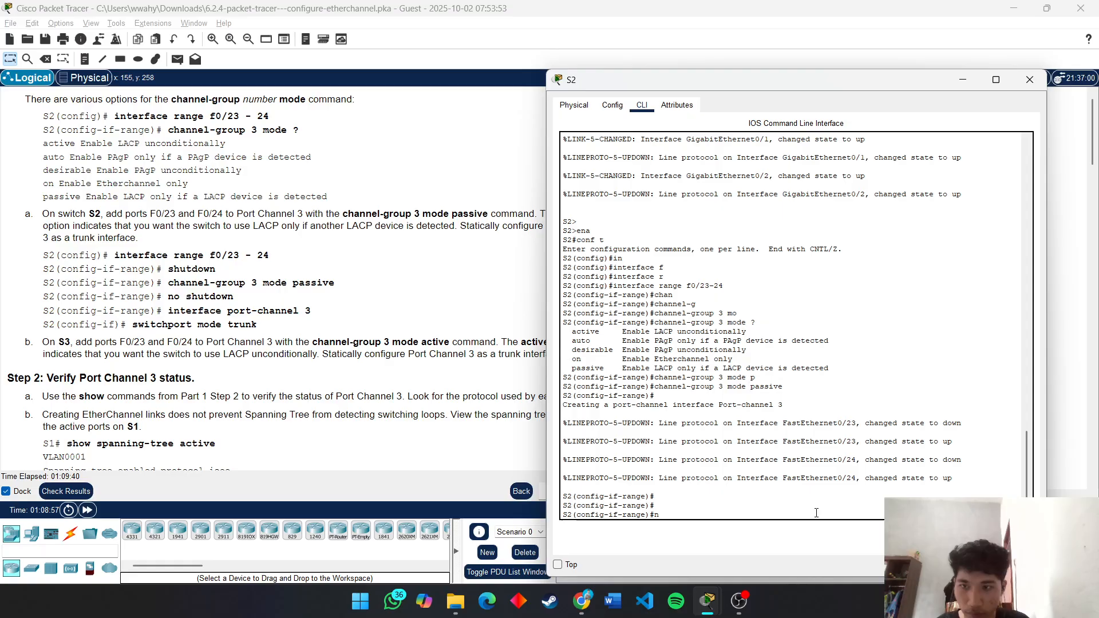
Step: Remove the port assignment on S2 by running no channel-group 3 mode passive
key("Up")
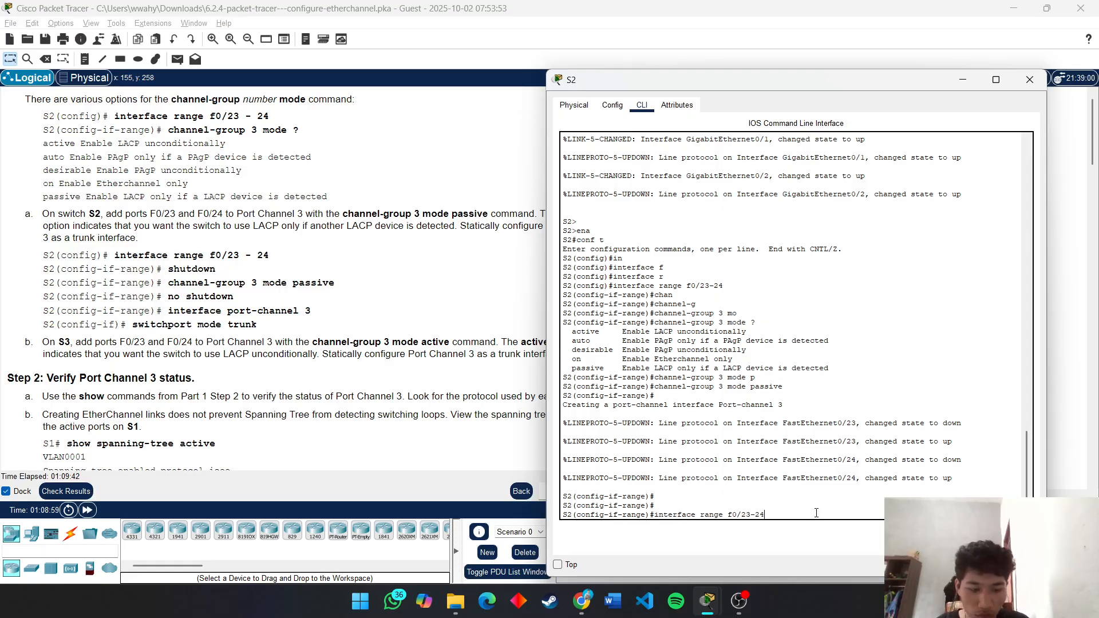
key("Down")
key("Down")
key("Up")
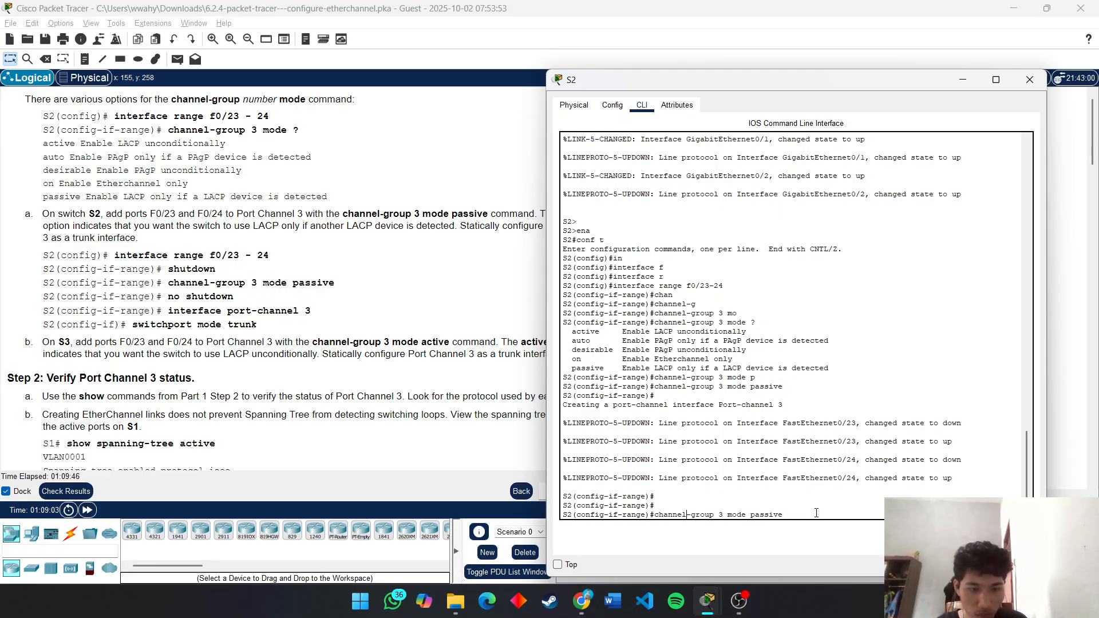
type("no")
key("Return")
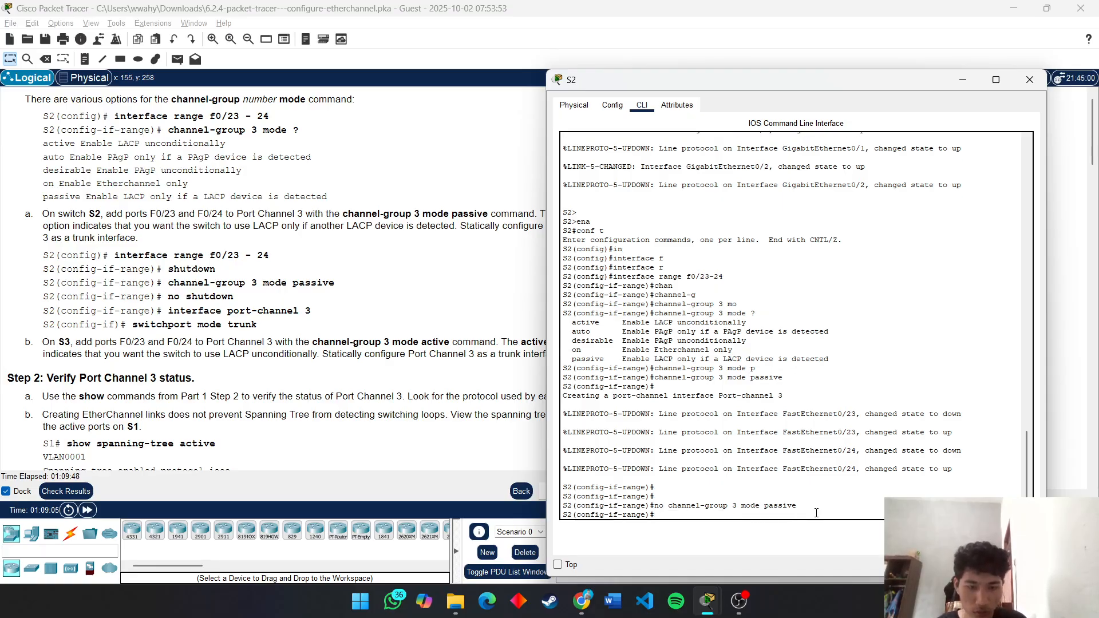
Step: Exit to S2's global configuration and re-enter the configuration of interface range f0/23-24
type("ex")
key("Return")
key("Return")
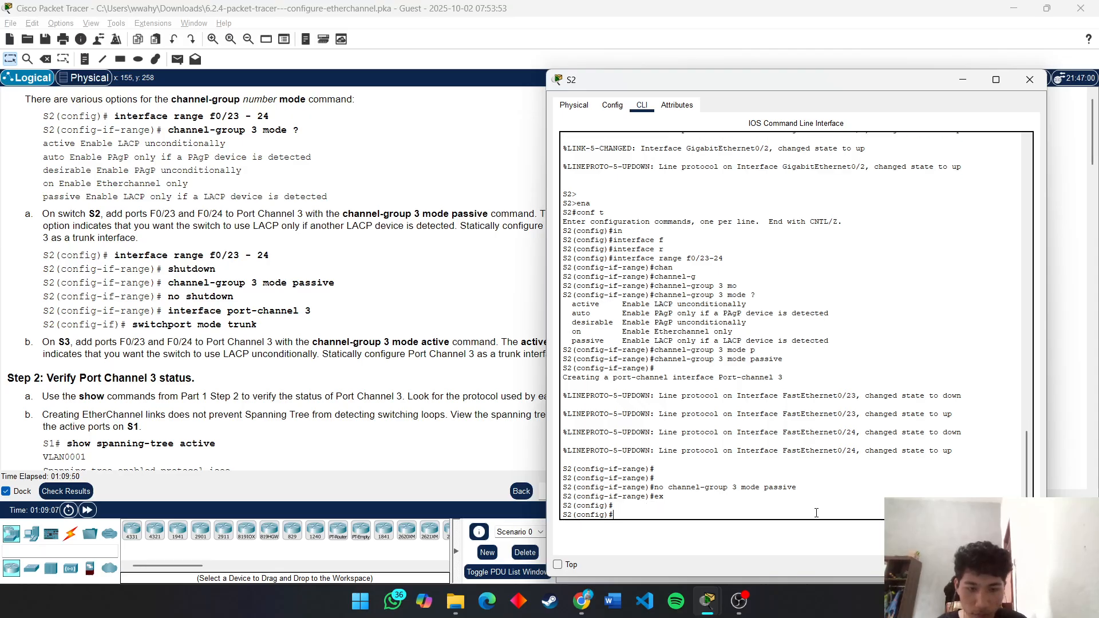
type("i")
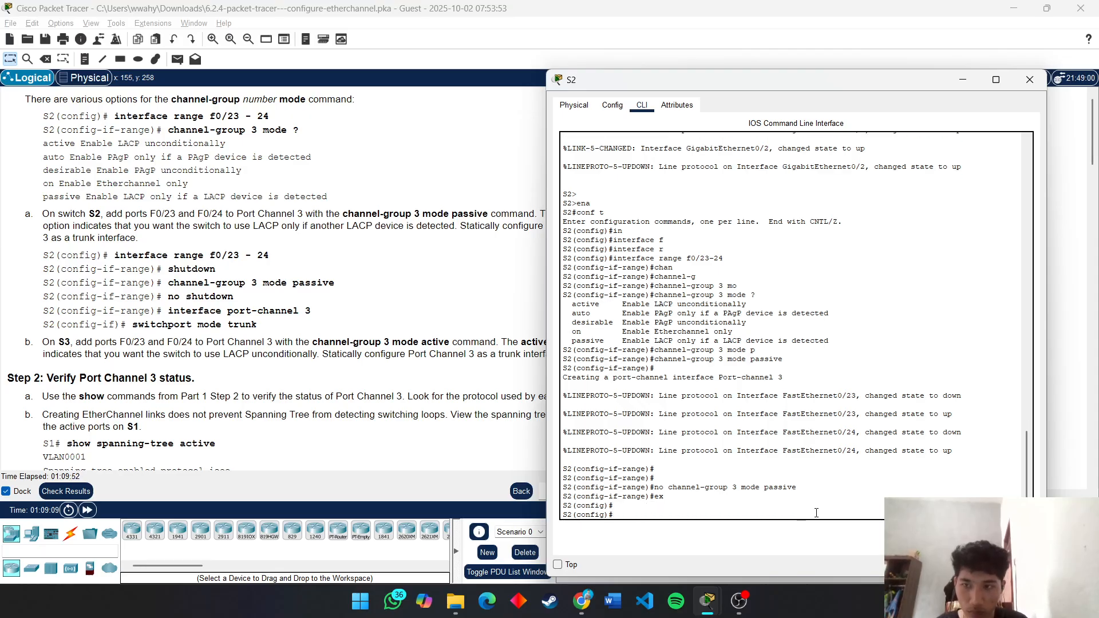
key("BackSpace")
key("Up")
key("Up")
key("Up")
key("Up")
key("Return")
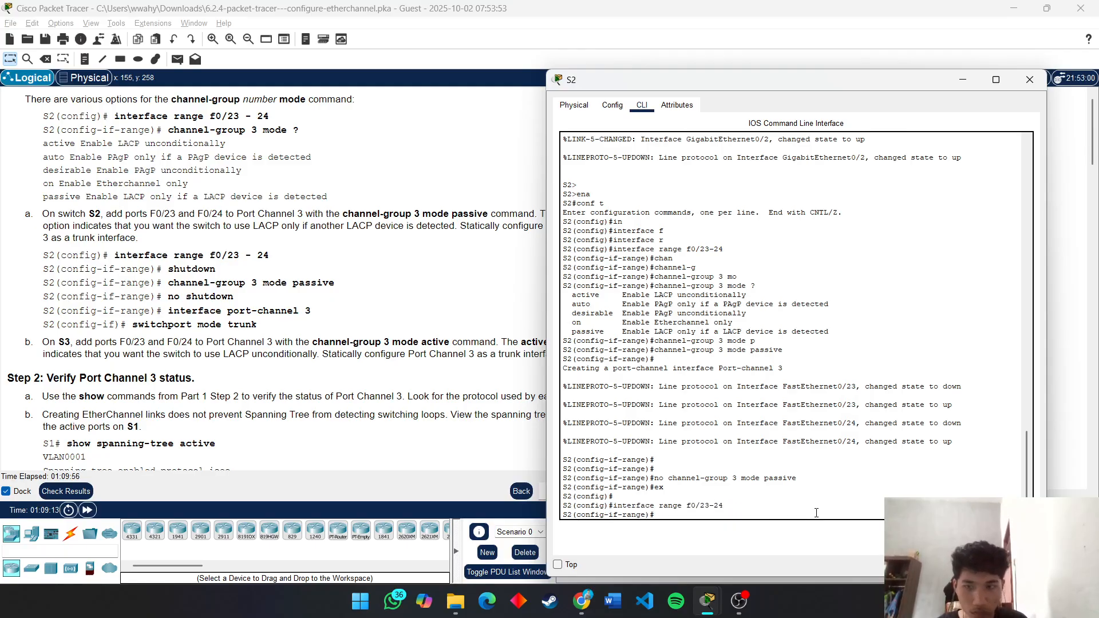
Step: Shut down ports f0/23-24 on S2 with the shutdown command
type("shut")
key("Tab")
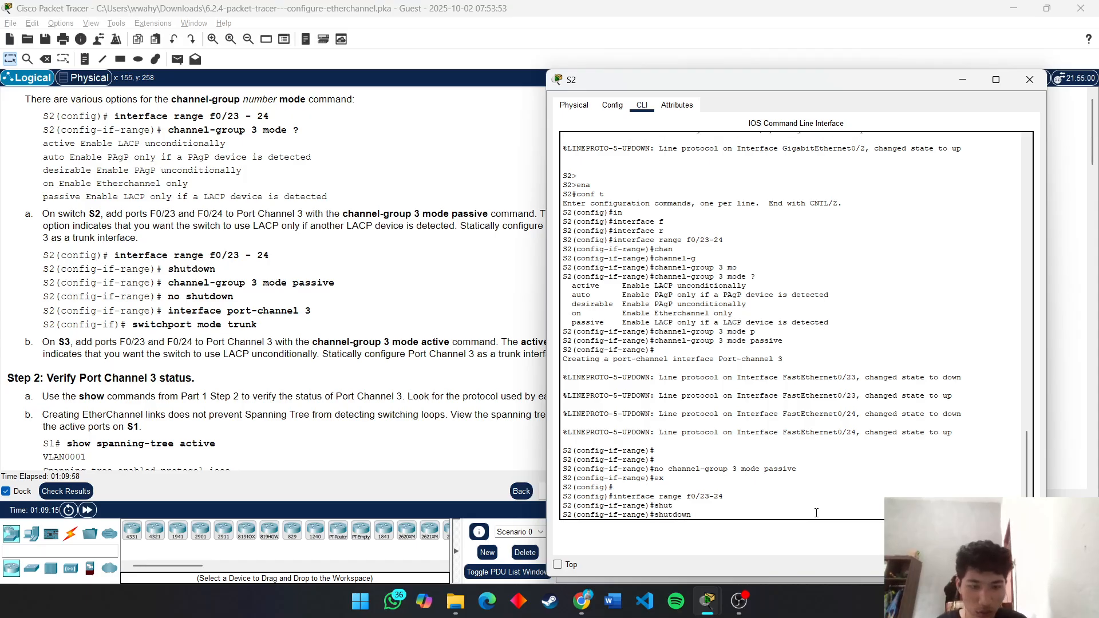
key("Return")
key("Return")
key("Return")
key("Return")
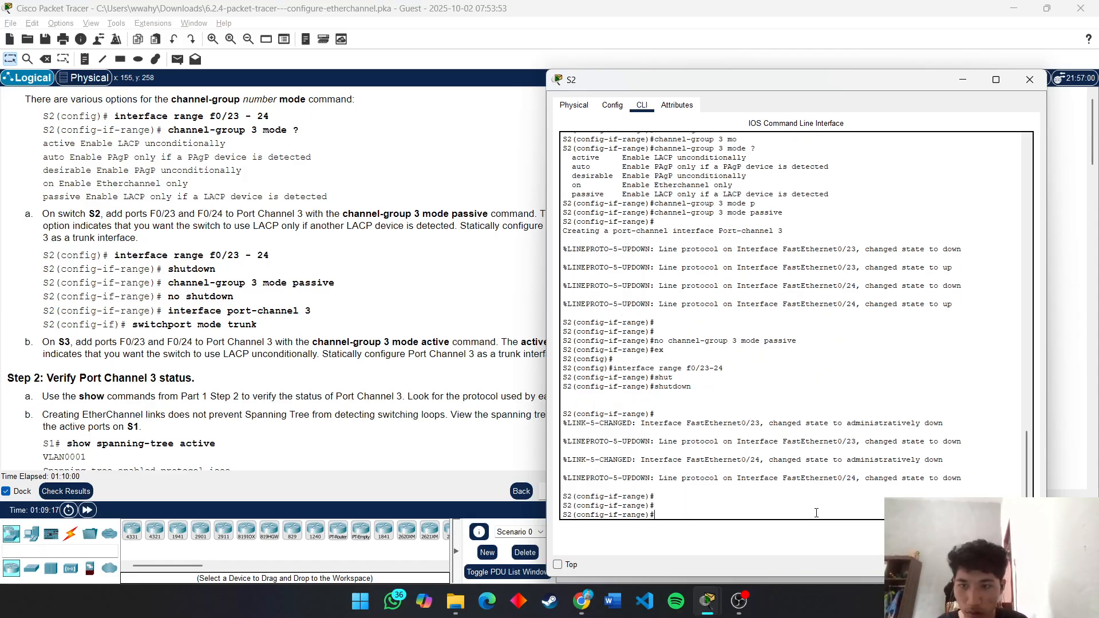
Step: Assign the shut-down ports f0/23-24 to Port Channel 3 with channel-group 3 mode passive
key("Up")
key("Up")
key("Up")
key("Up")
key("Up")
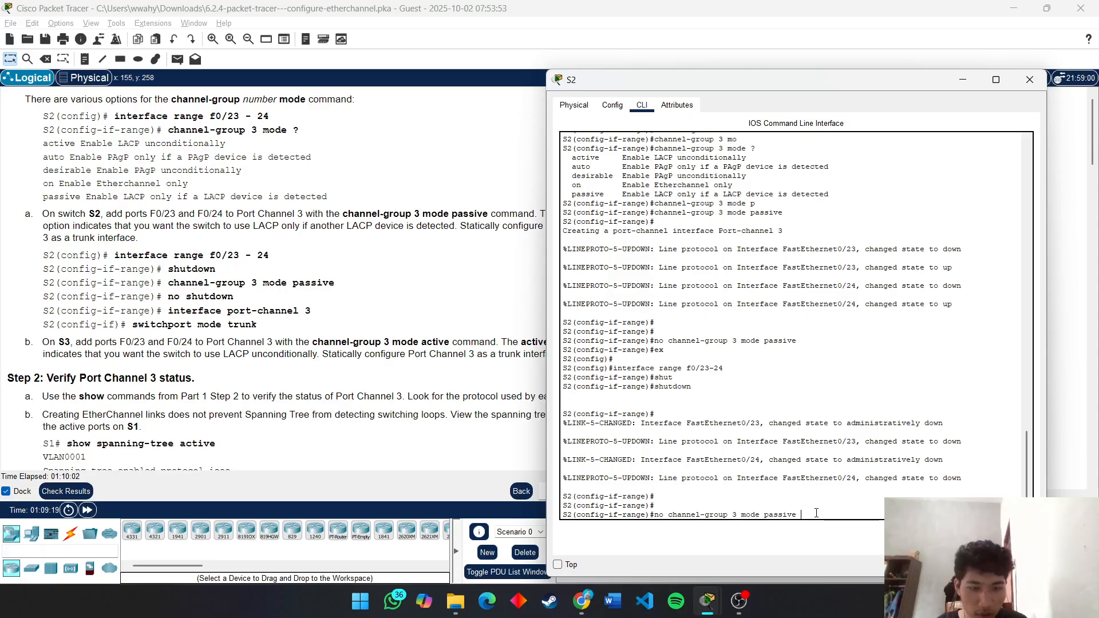
key("Up")
key("Down")
key("Return")
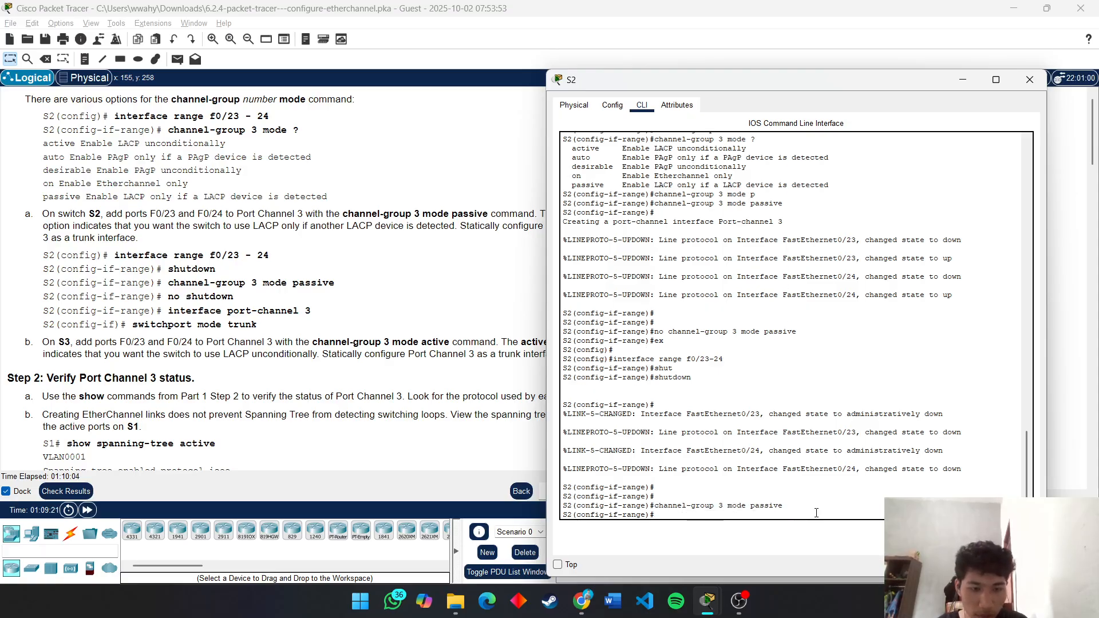
Step: Re-enable ports f0/23-24 on S2 with no shut
type("no shu")
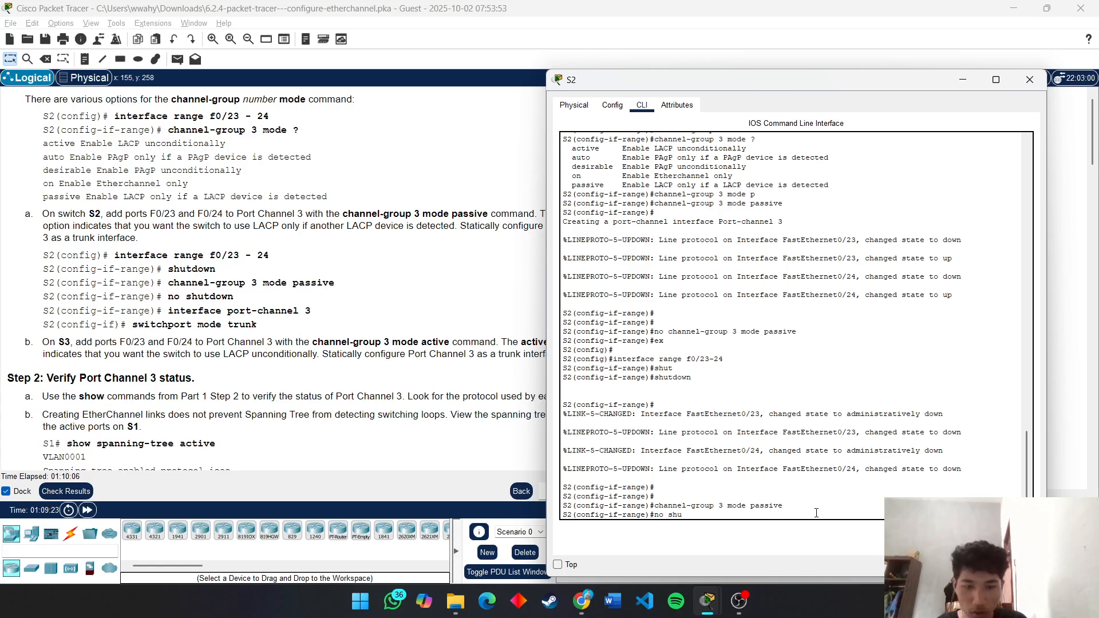
type("t'")
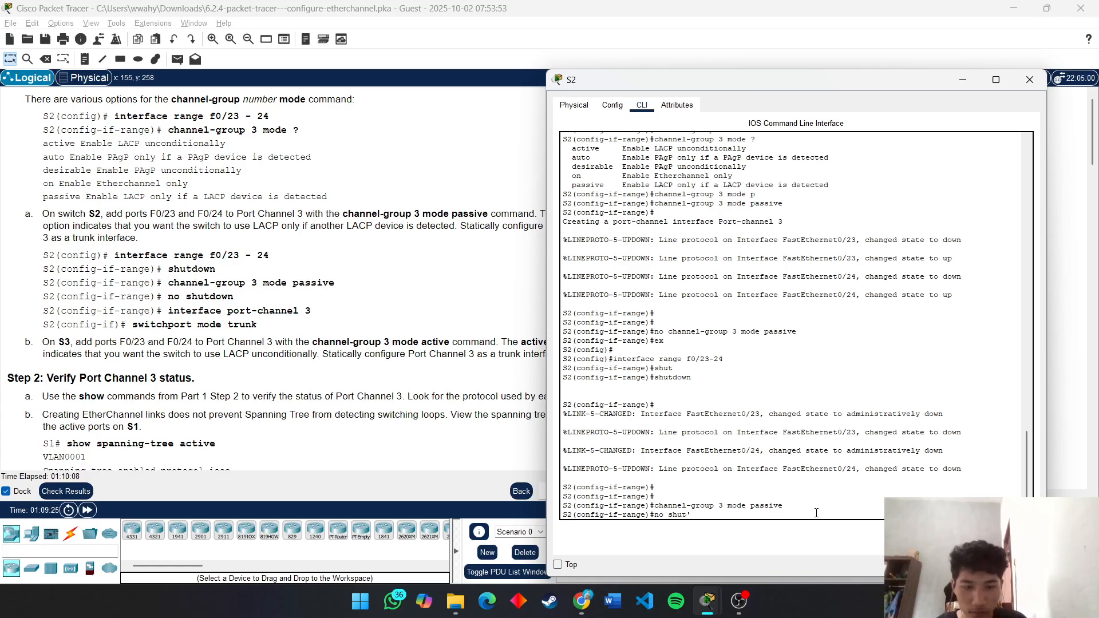
key("Return")
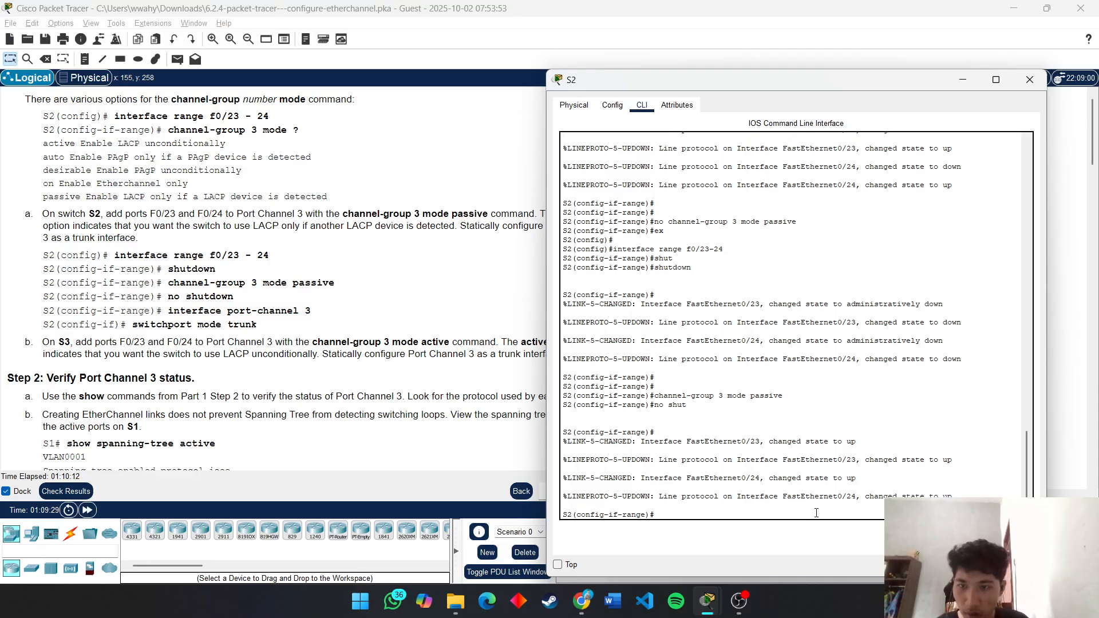
Step: Configure interface port-channel 3 on S2 as a trunk with switchport mode trunk
type("in")
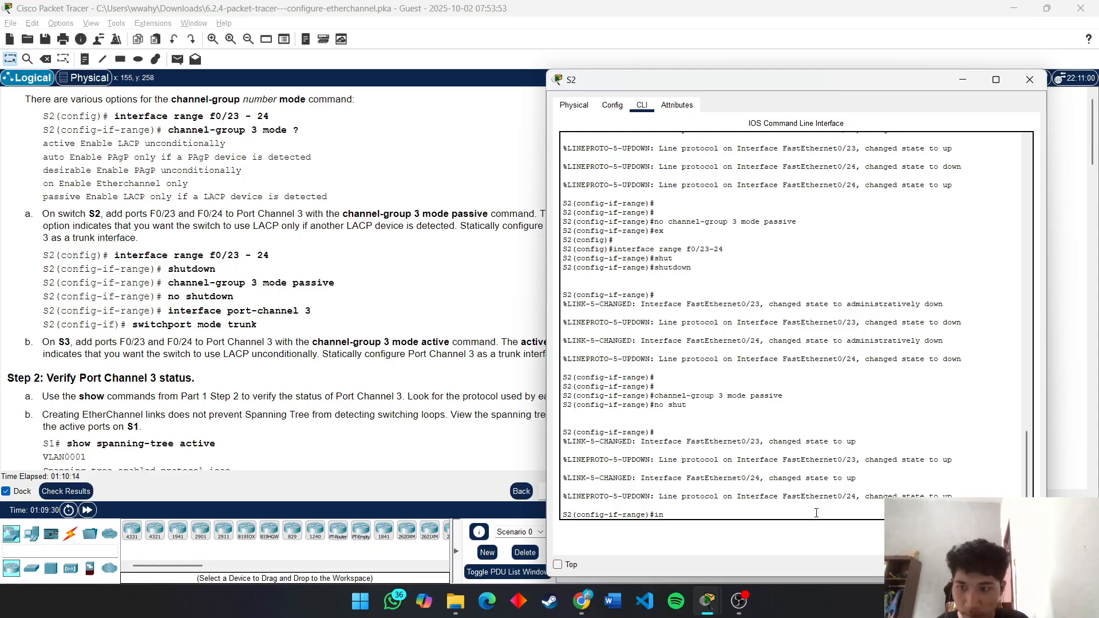
type("terface ")
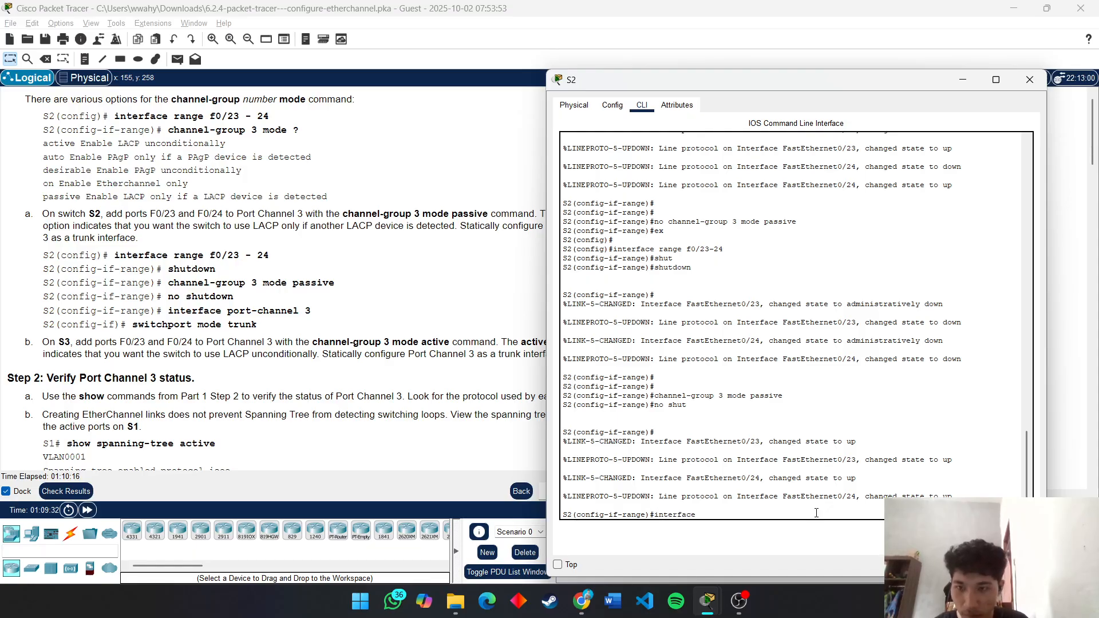
type("port-channel")
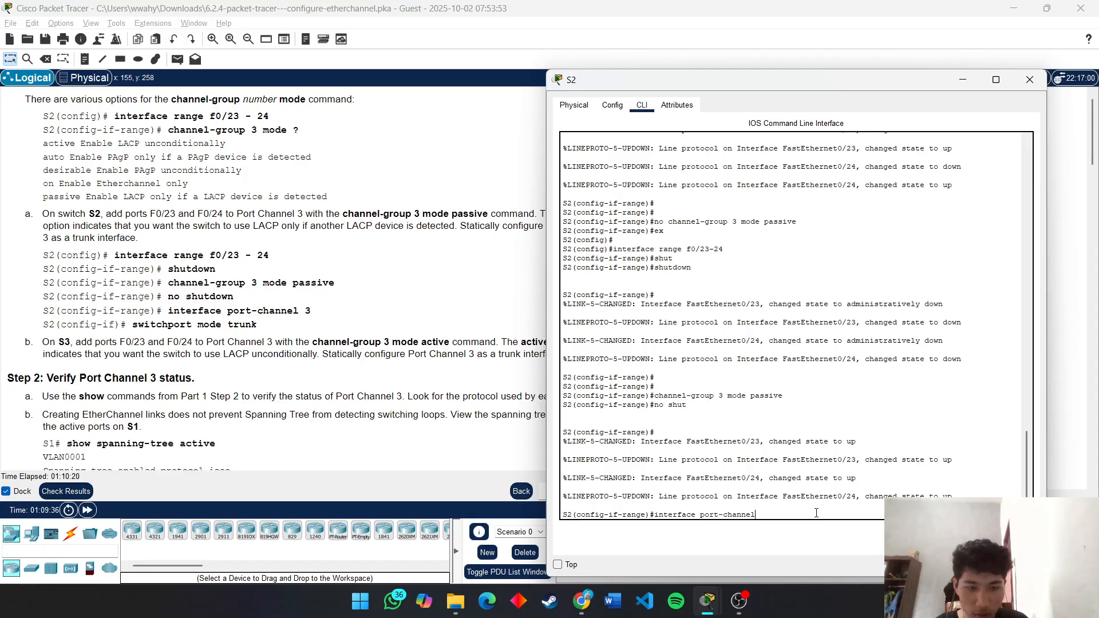
type(" 3")
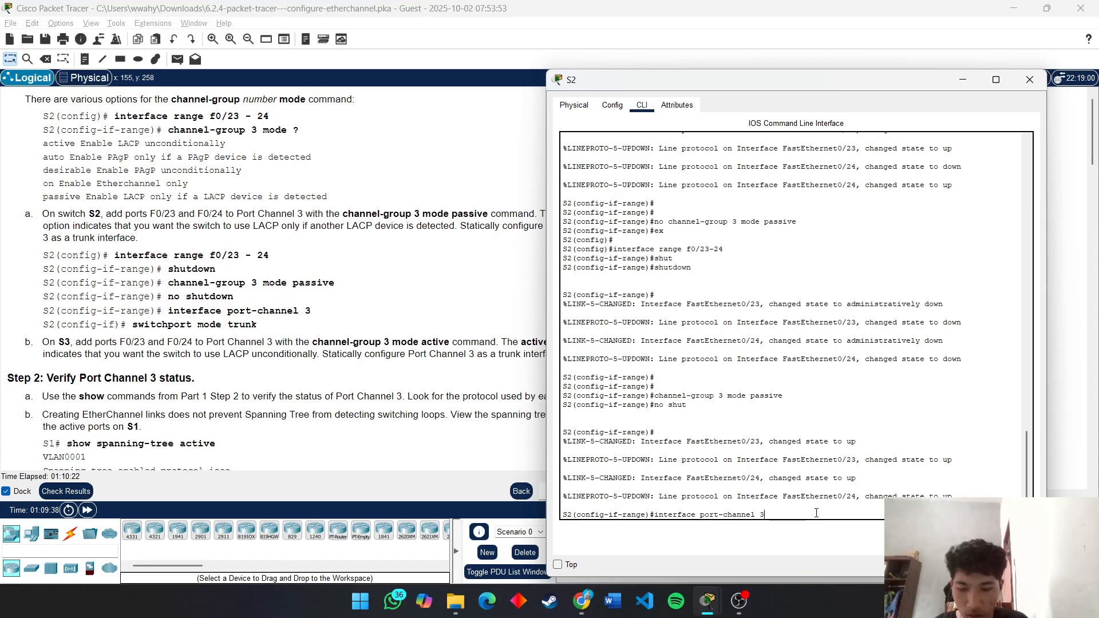
key("Return")
type("sw")
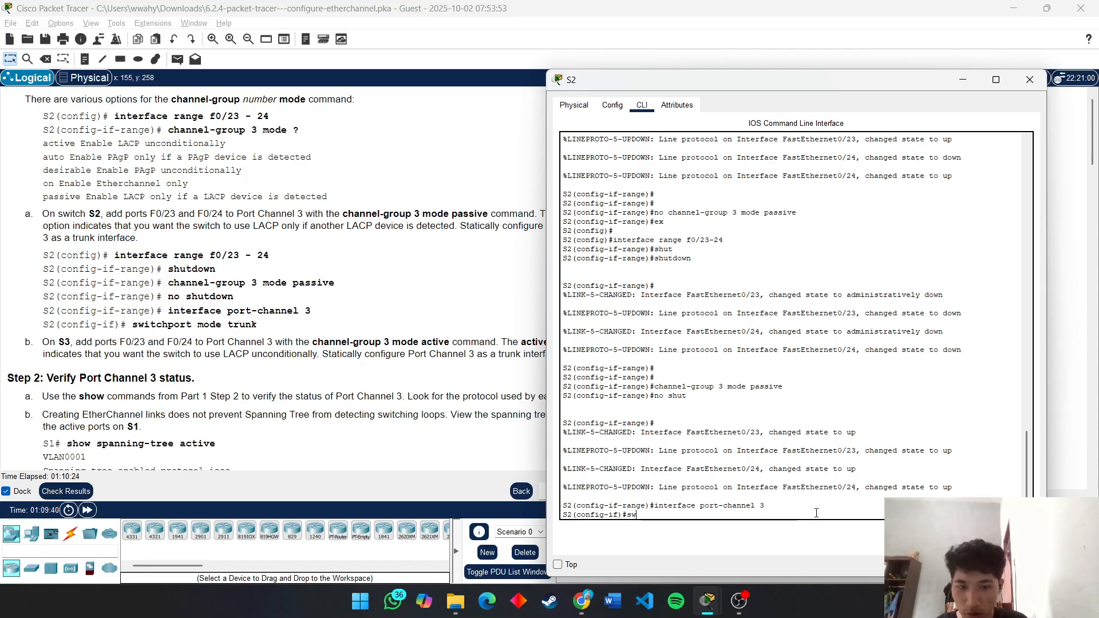
key("Tab")
type("m")
key("Tab")
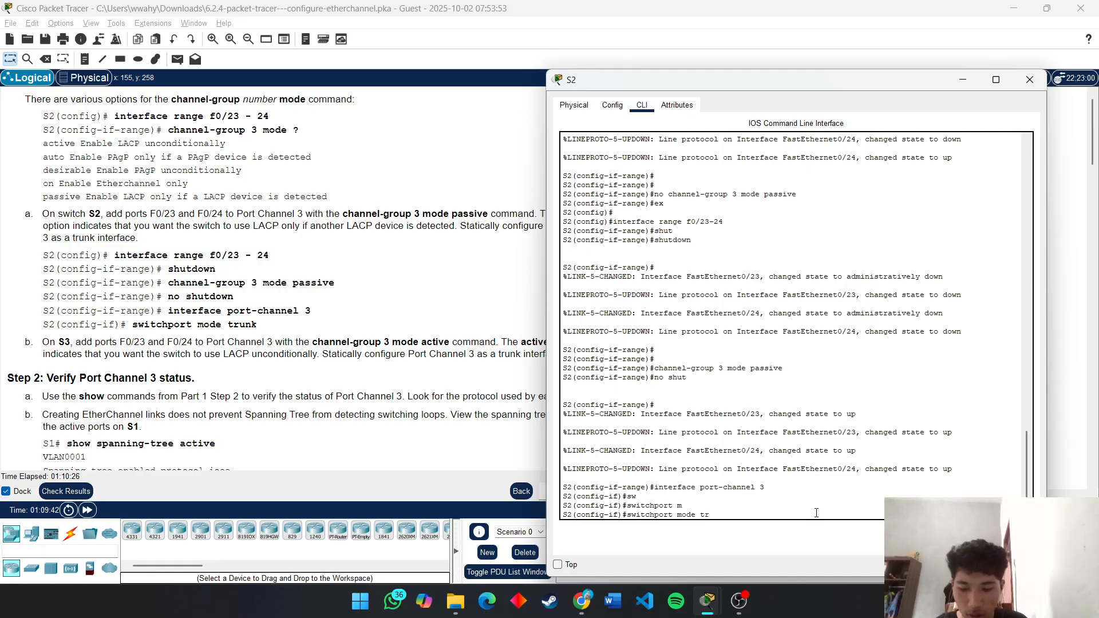
type("tr")
key("Tab")
key("Return")
key("Return")
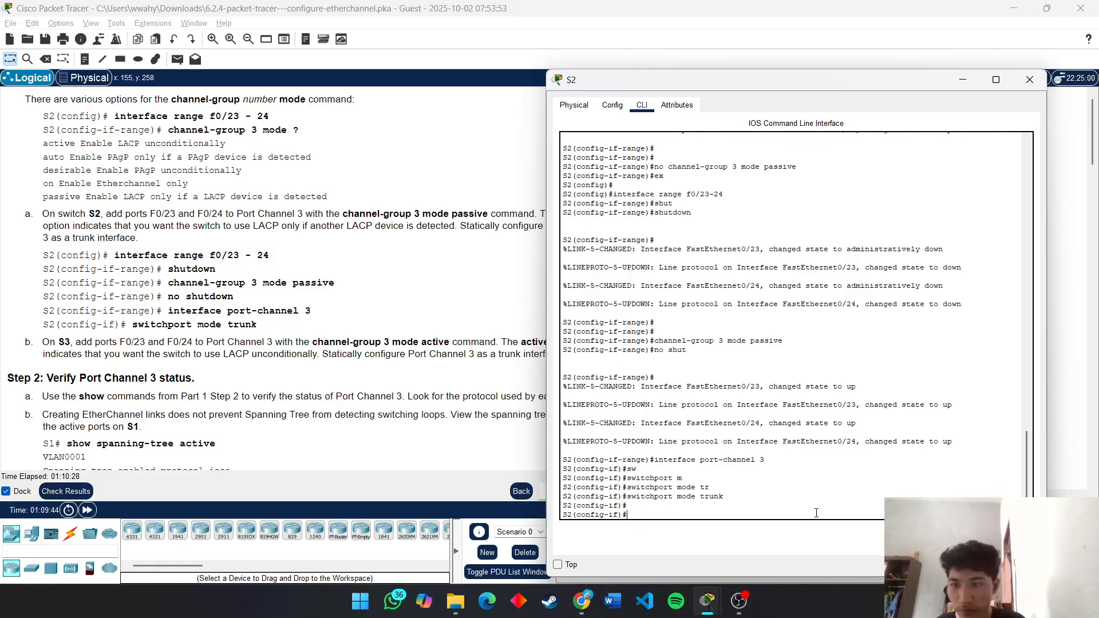
Step: Switch from S2 to the S3 command line and exit to its global configuration mode
left_click(974, 84)
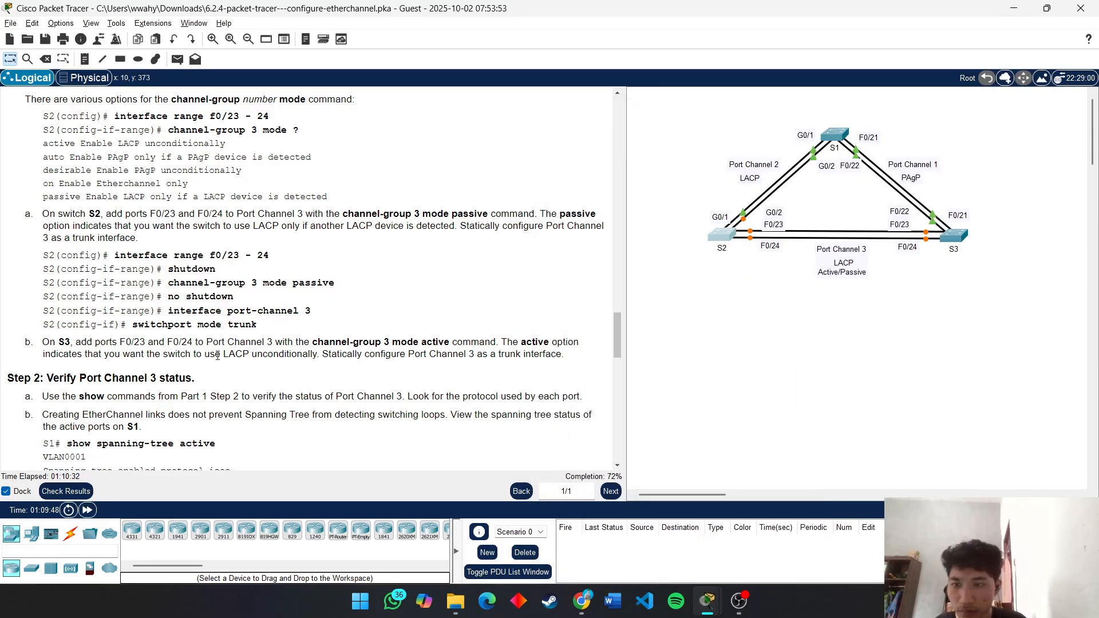
left_click_drag(75, 342, 350, 341)
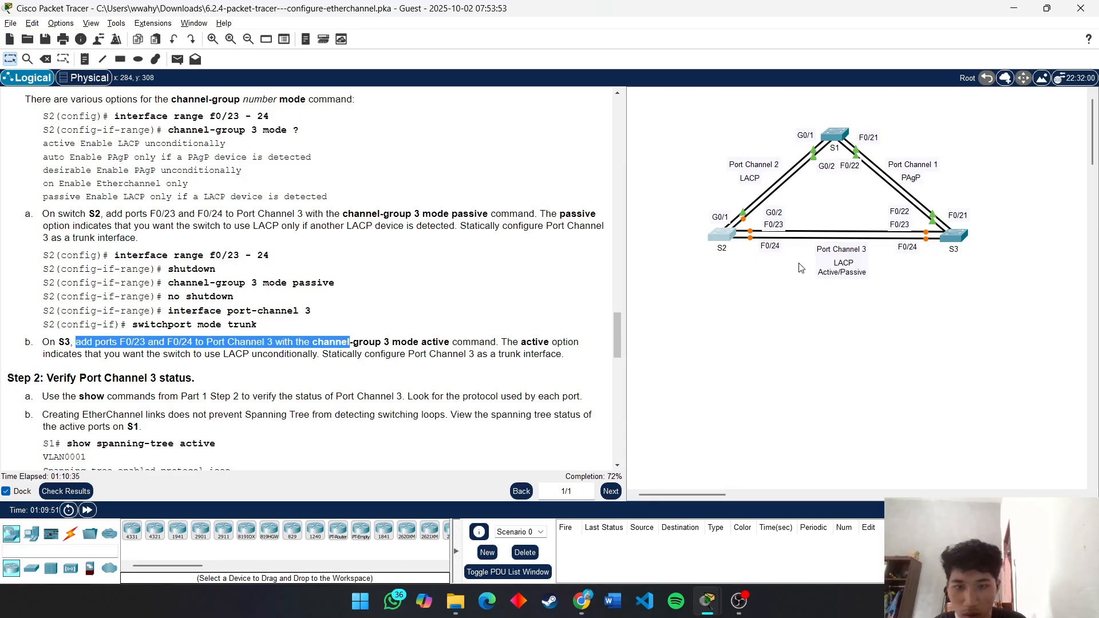
left_click(966, 237)
key("Return")
key("Return")
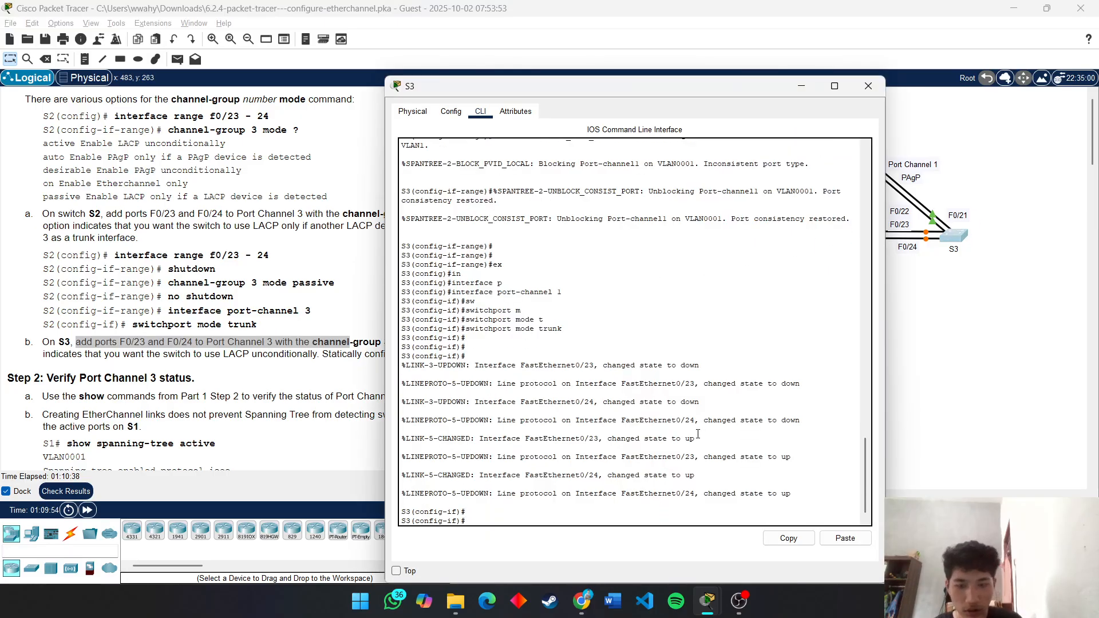
type("ex")
key("Return")
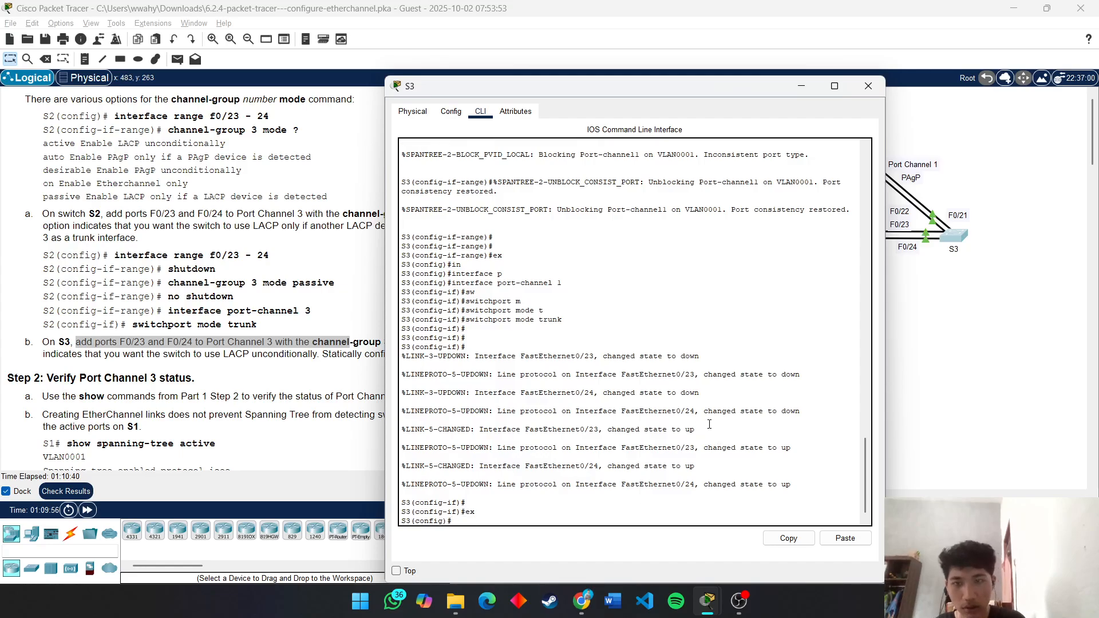
Step: Enter interface range f0/23-24 on S3 and shut down both ports with the shutdown command
left_click_drag(429, 91, 669, 71)
type("int ")
type("ra")
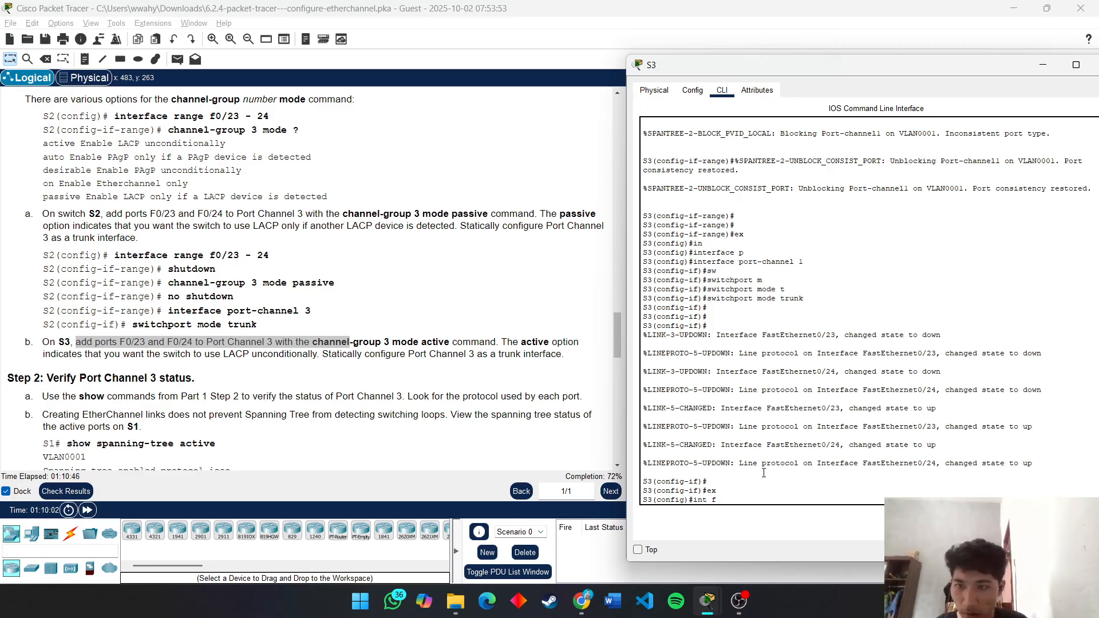
key("Tab")
type("f0/23-24")
key("Return")
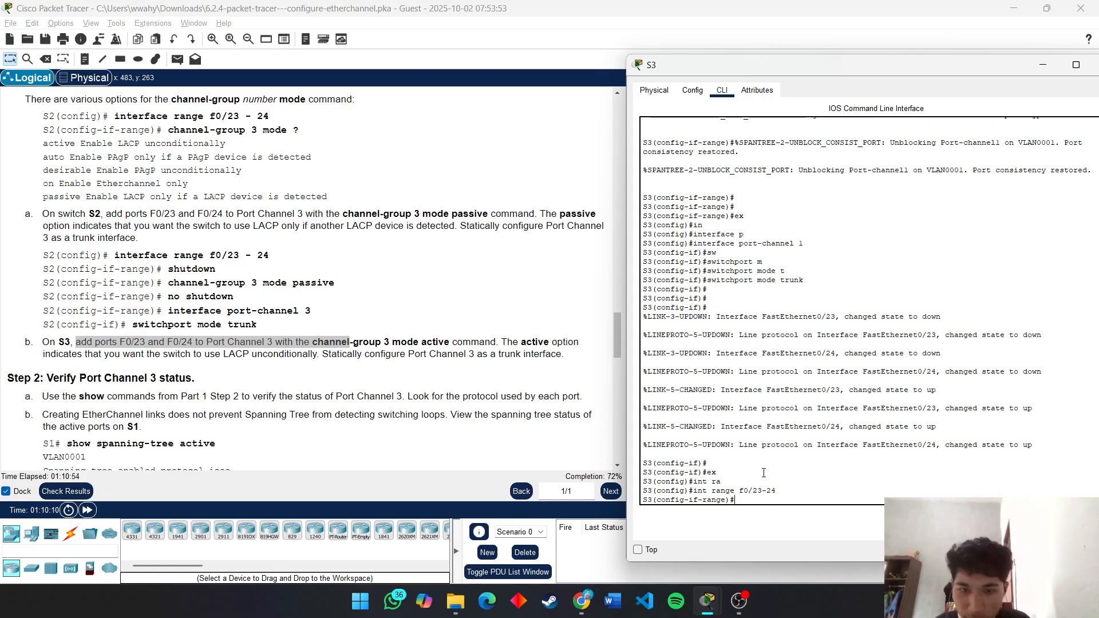
type("shu")
key("Tab")
key("Return")
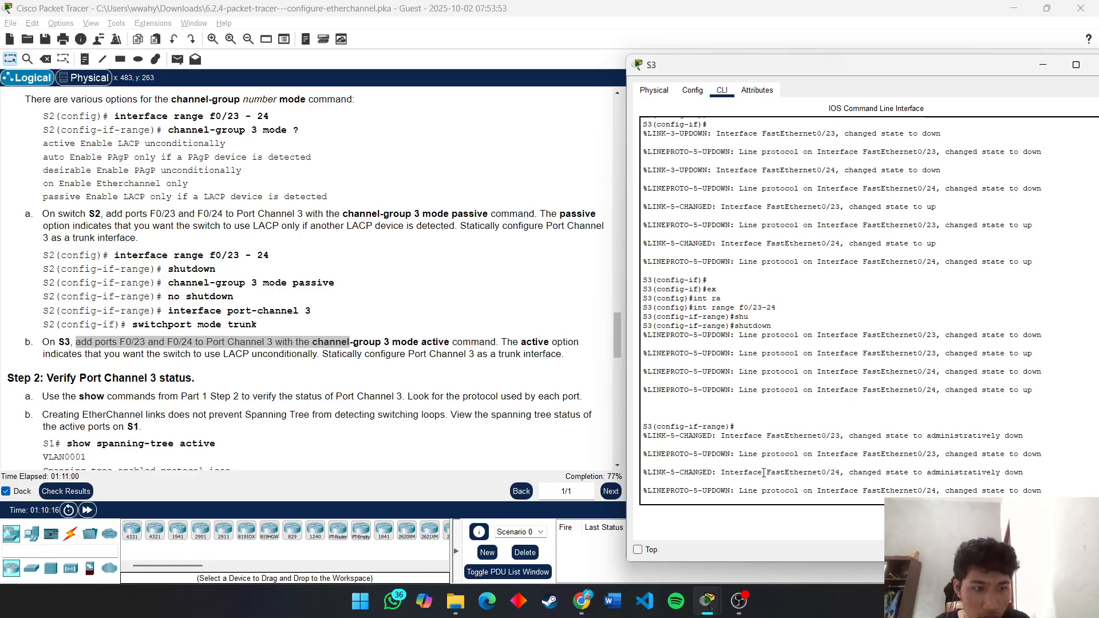
key("Return")
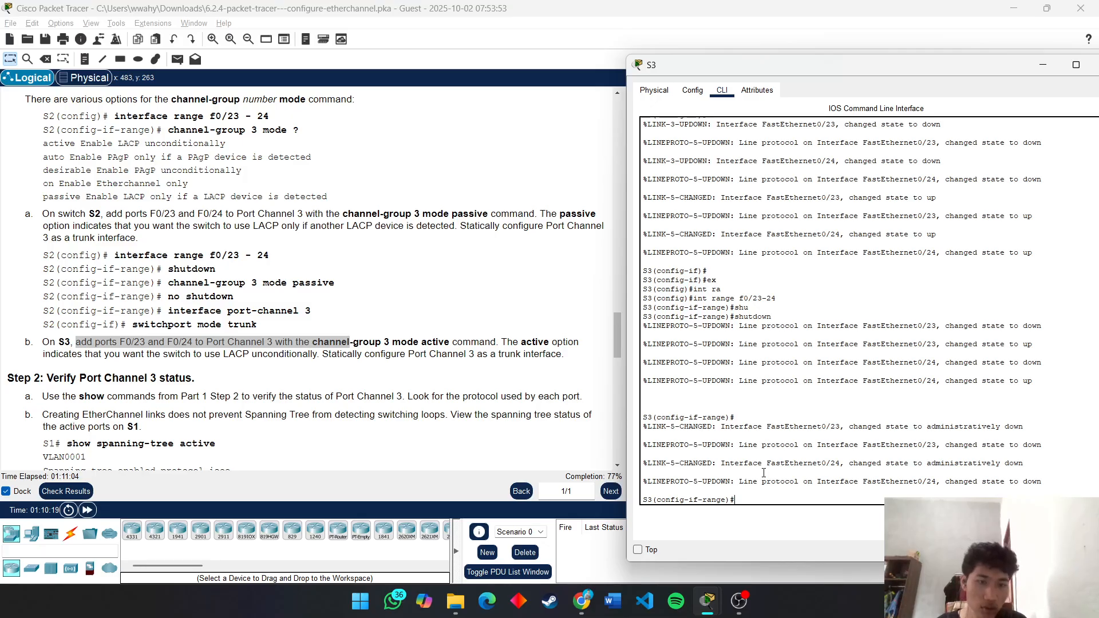
Step: Assign ports f0/23-24 on S3 to Port Channel 3 with channel-group 3 mode passive
type("cha")
key("Tab")
type("nn")
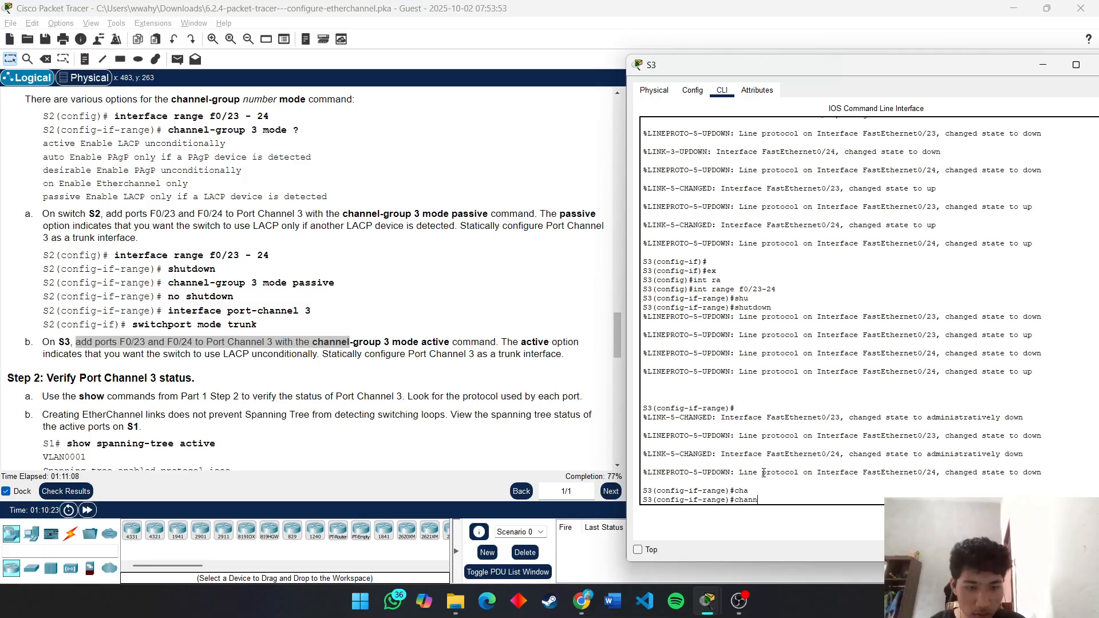
type("el-grou")
key("Tab")
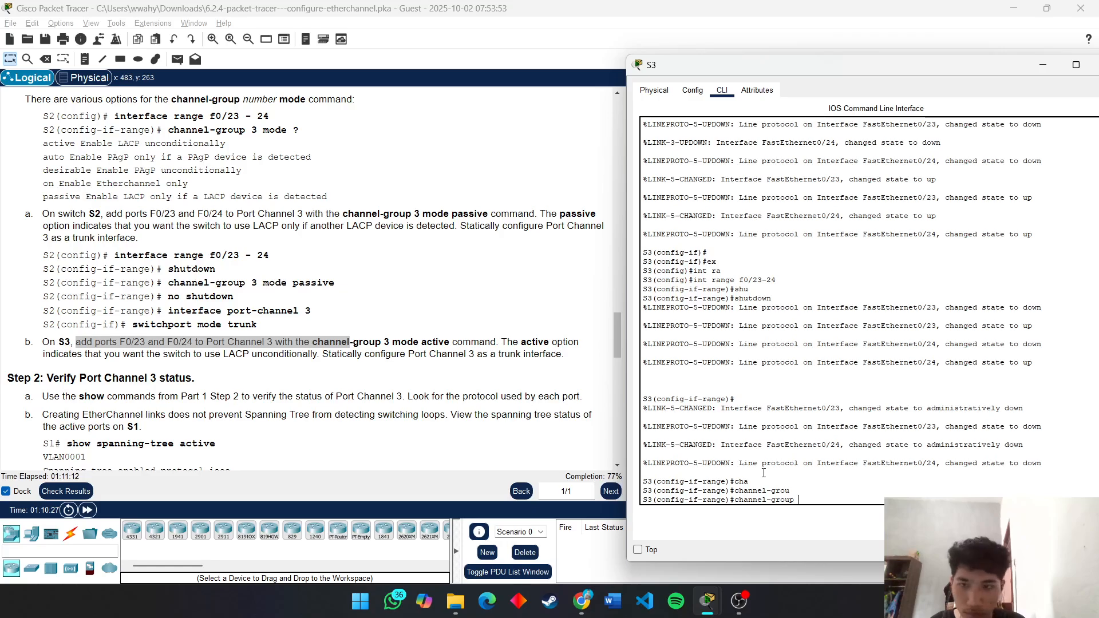
type("3 m")
key("Tab")
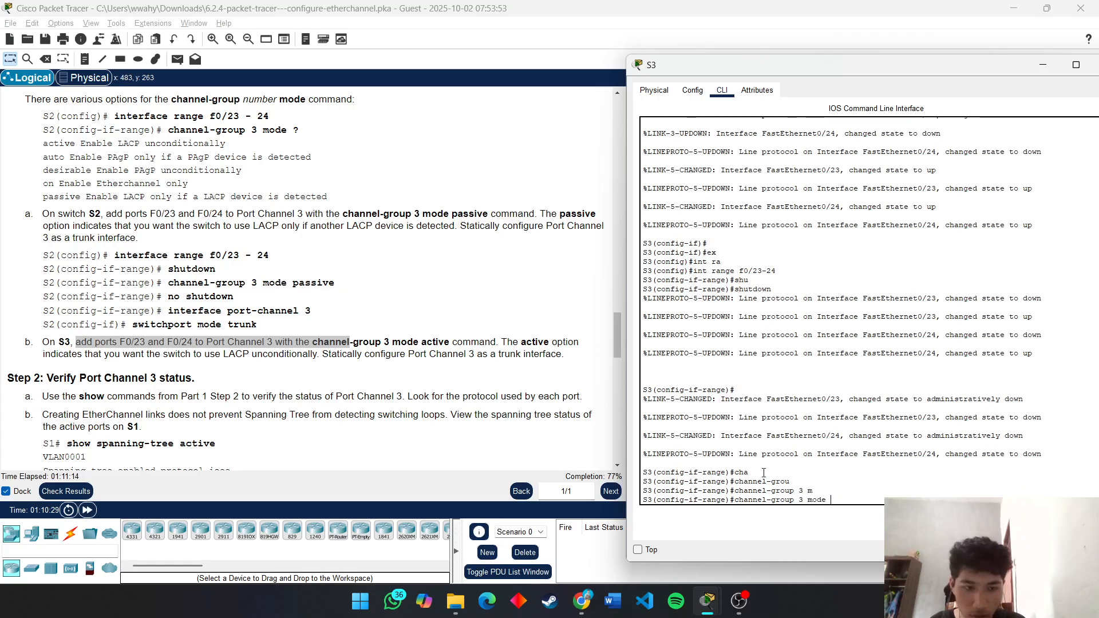
type("p")
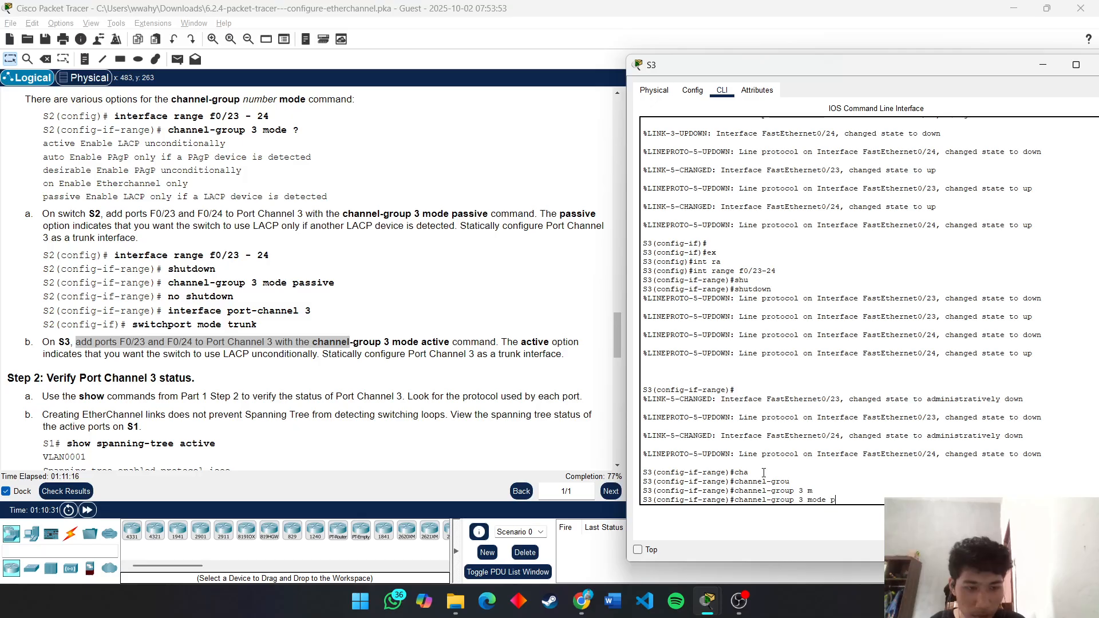
key("Tab")
key("Return")
Step: Re-enable ports f0/23-24 on S3 with no shut
type("no shut")
key("Return")
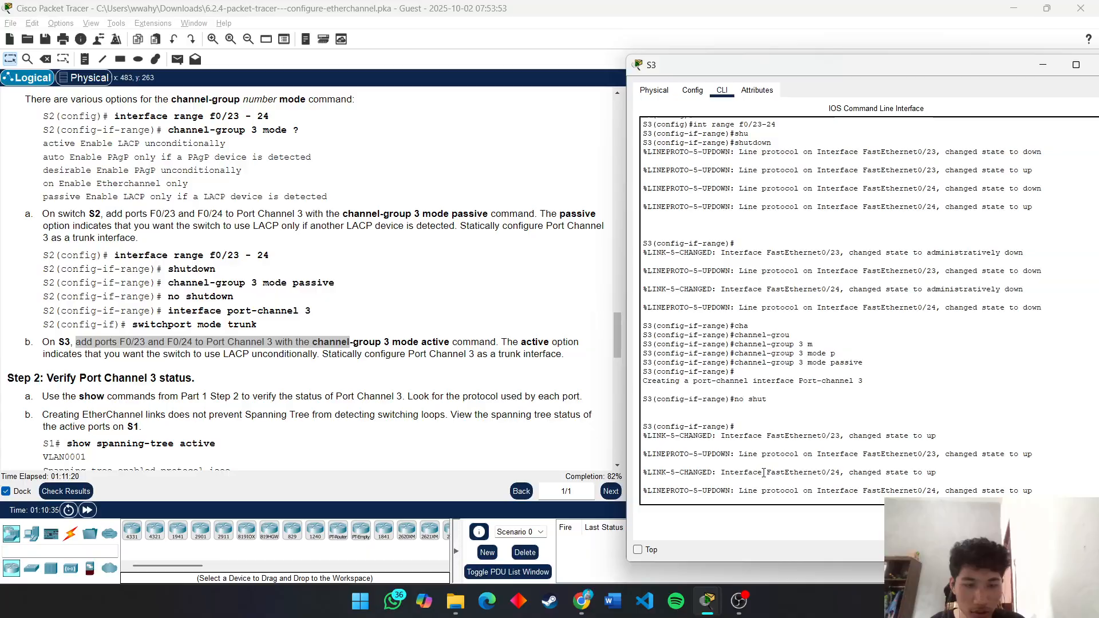
key("Return")
Step: Configure interface port-channel 3 on S3 as a trunk with switchport mode trunk
type("inter")
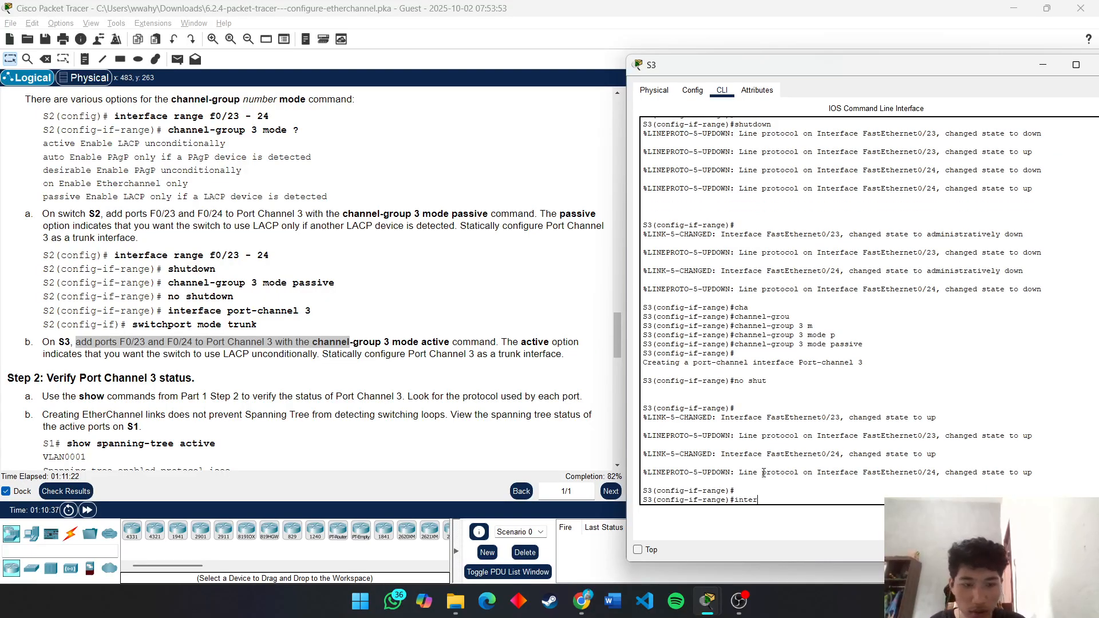
type("face port-c")
key("BackSpace")
type("port-channel")
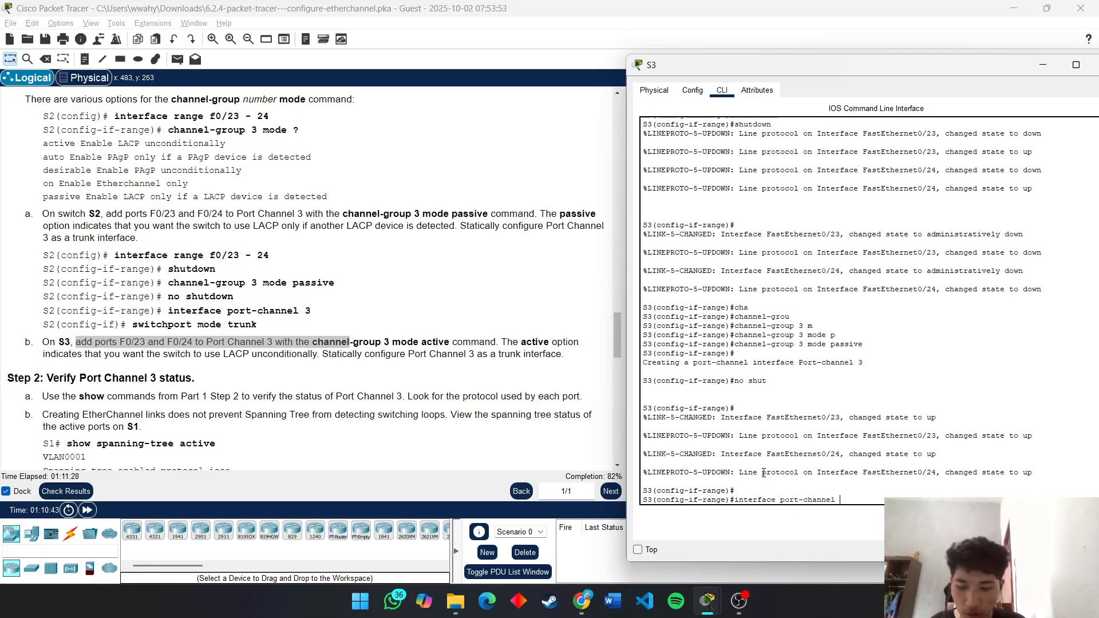
type(" 3")
key("Return")
key("Return")
type("sh")
key("BackSpace")
type("witchport m")
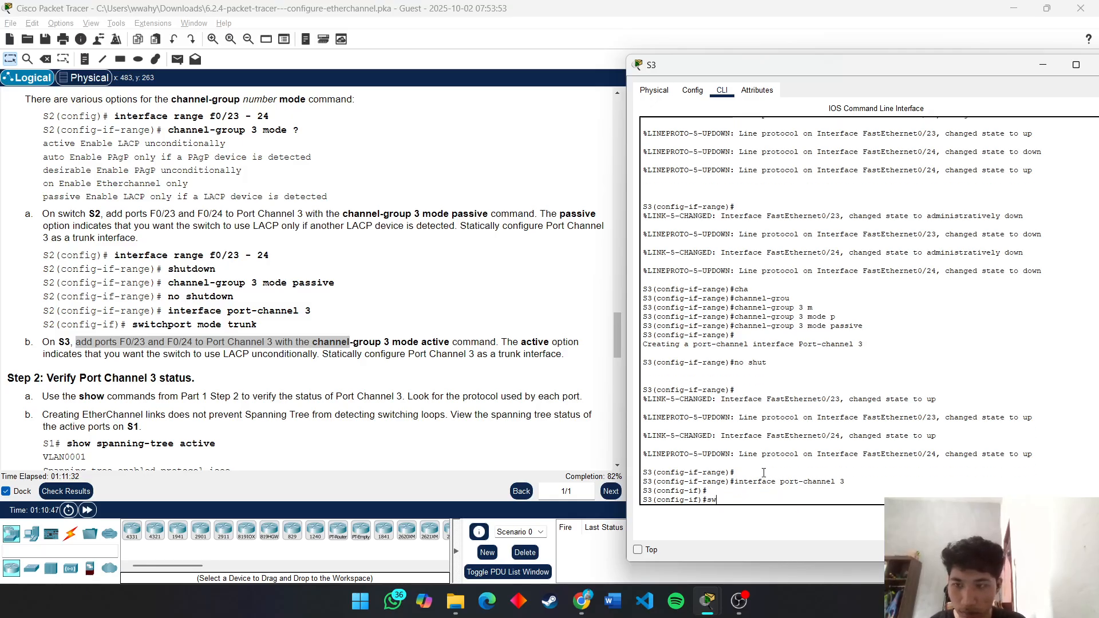
key("Tab")
type("m")
key("Tab")
type("t")
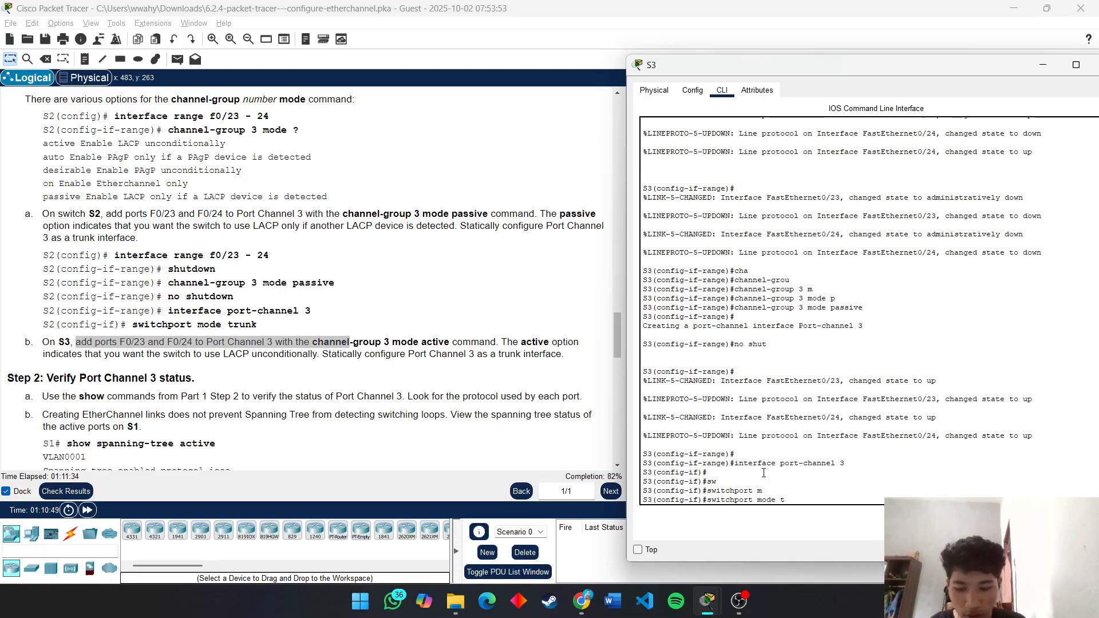
type("r")
key("Tab")
key("Return")
key("Return")
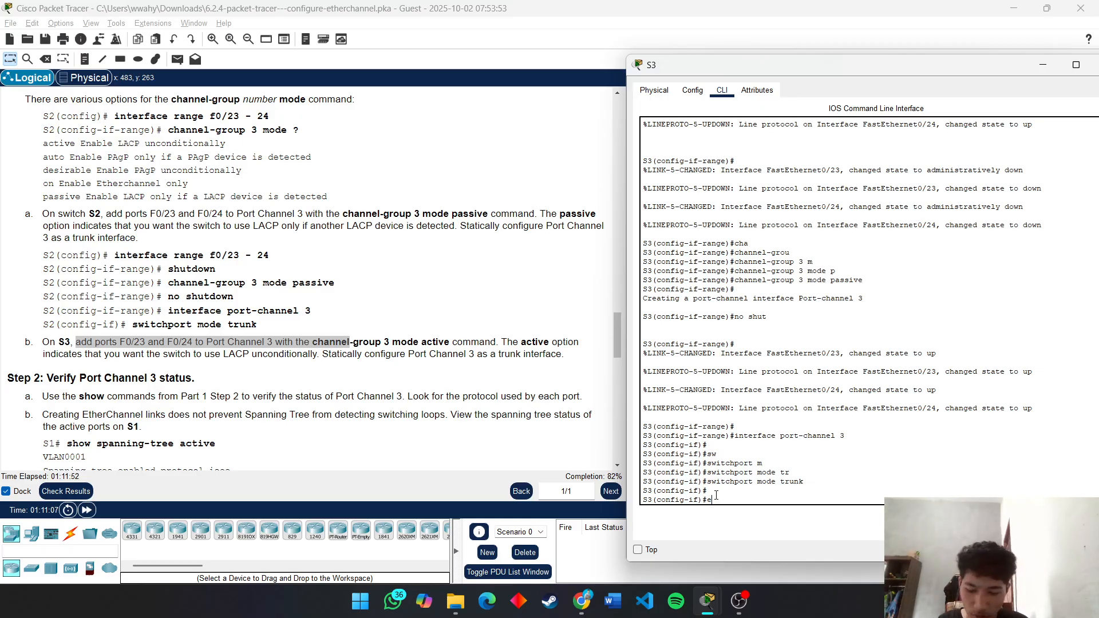
Step: Exit to S3's global configuration and re-enter the configuration of interface range f0/23-24
key("Return")
type("no shut")
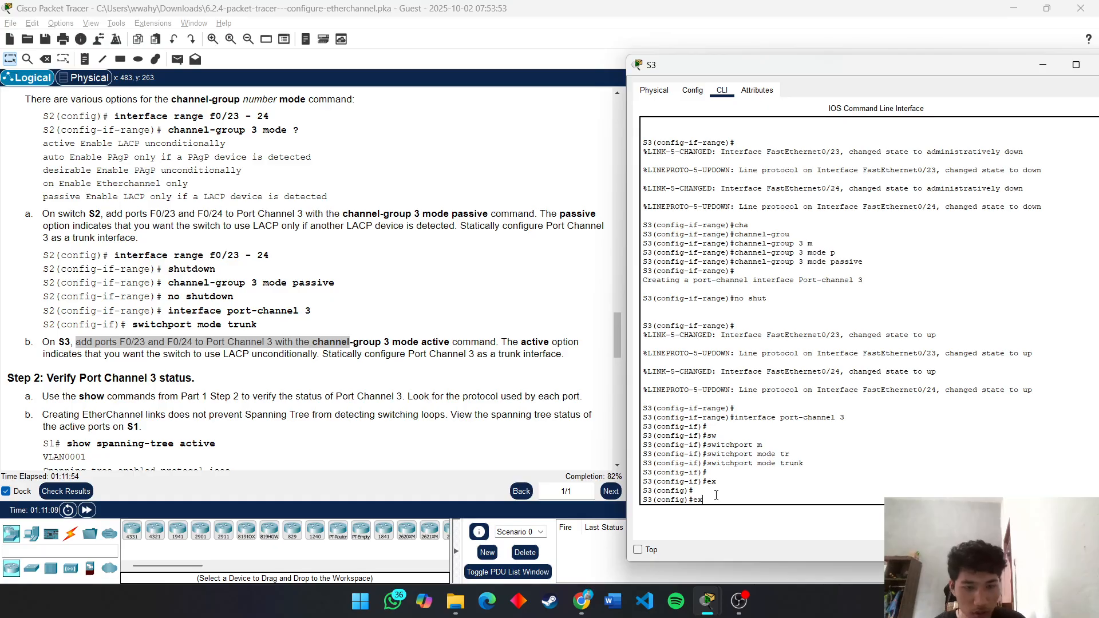
key("Up")
key("Up")
key("Up")
key("Up")
key("Up")
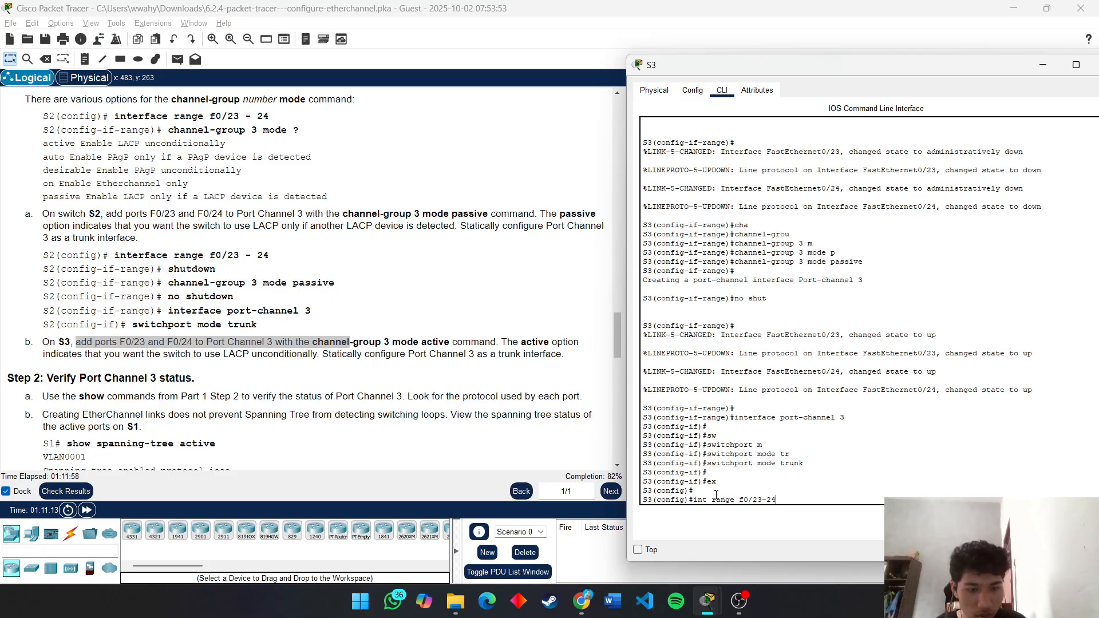
key("Return")
Step: Remove ports f0/23-24 on S3 from Port Channel 3 with no channel-group 3 mode passive
key("Up")
key("Up")
key("Up")
key("Up")
key("Up")
key("Up")
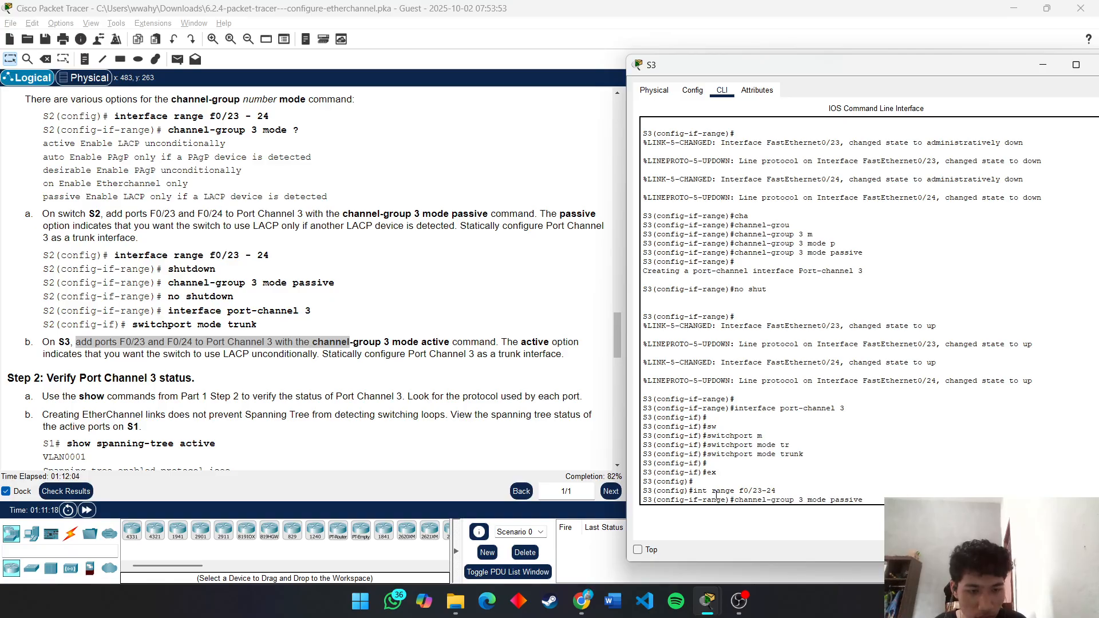
type("no")
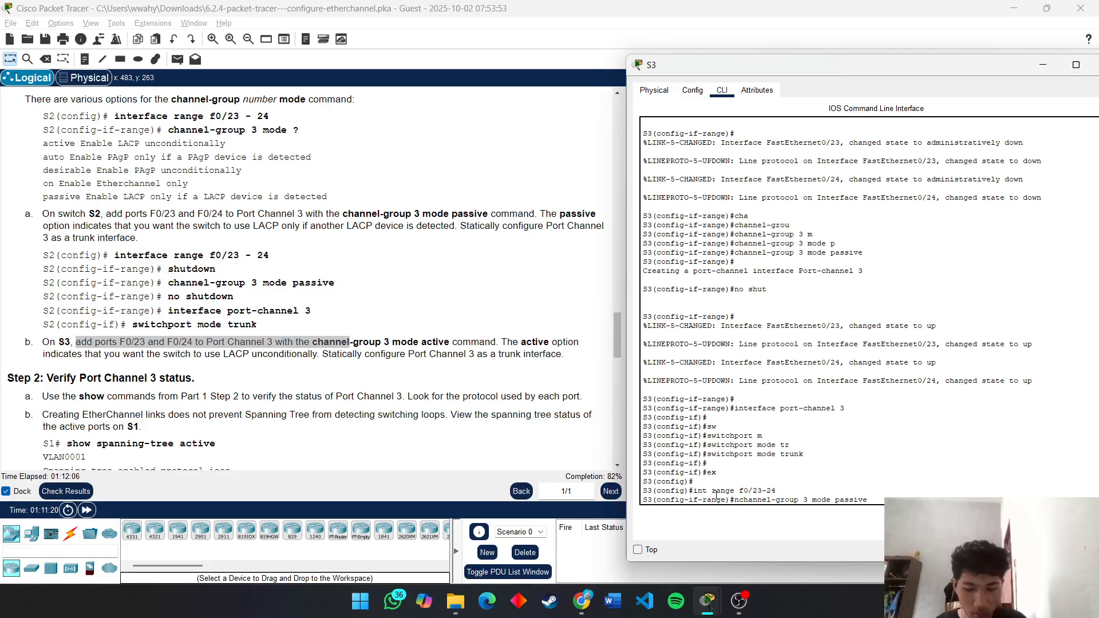
key("Return")
key("Return")
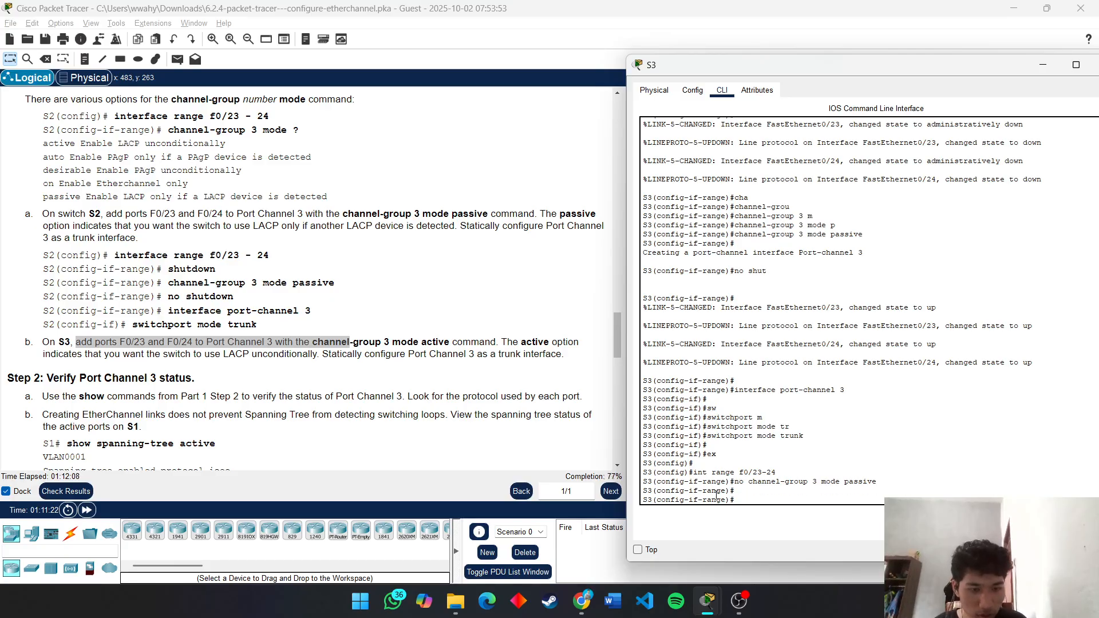
key("Up")
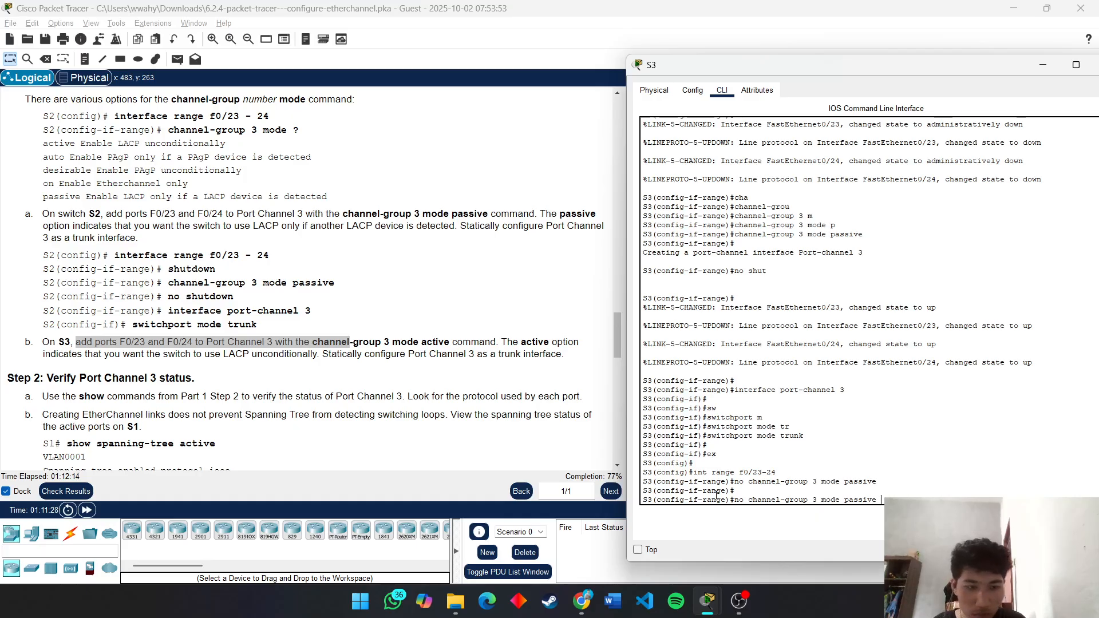
key("BackSpace")
key("BackSpace")
key("BackSpace")
key("BackSpace")
key("BackSpace")
key("BackSpace")
key("BackSpace")
key("BackSpace")
key("BackSpace")
key("BackSpace")
key("BackSpace")
key("BackSpace")
key("BackSpace")
key("BackSpace")
key("BackSpace")
key("BackSpace")
key("BackSpace")
key("BackSpace")
key("BackSpace")
key("BackSpace")
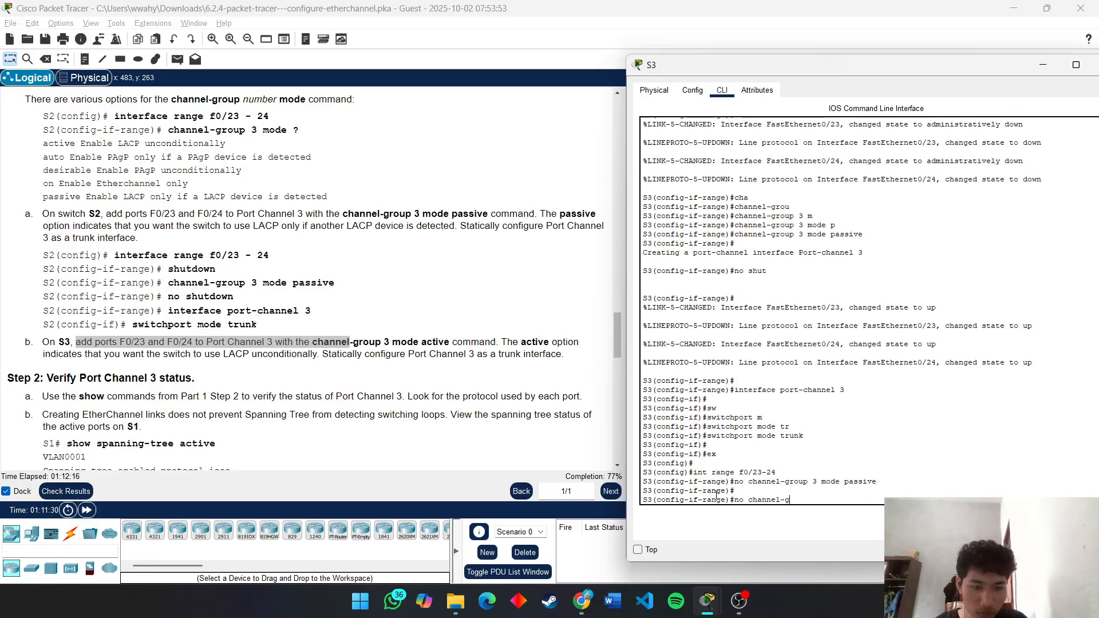
Step: Shut down S3's ports f0/23-24 again with the shutdown command
type("shut")
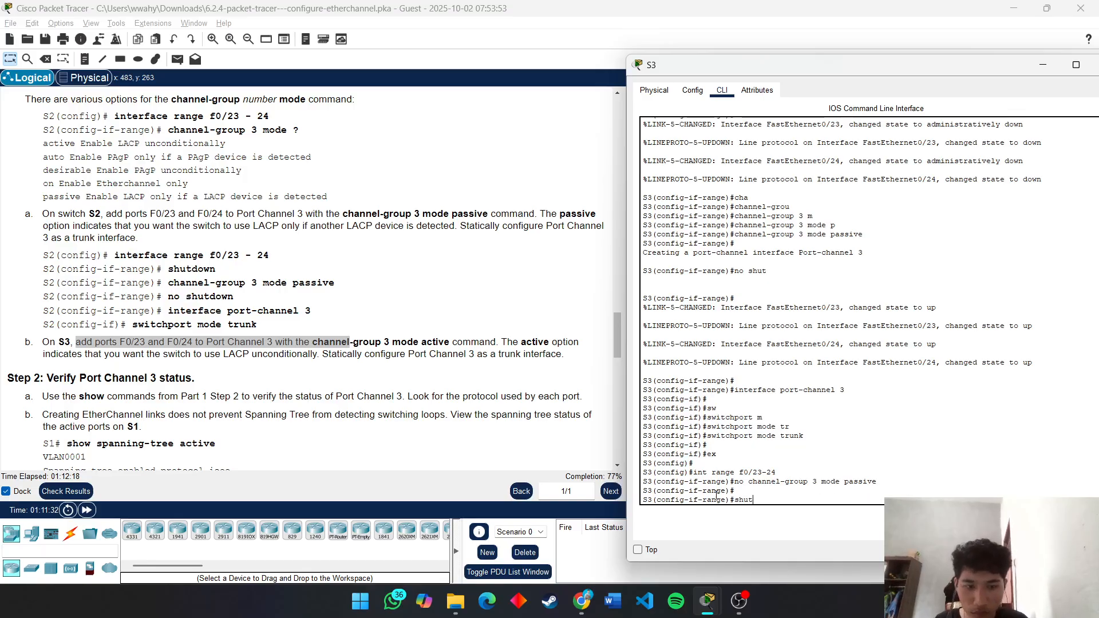
type("down")
key("Tab")
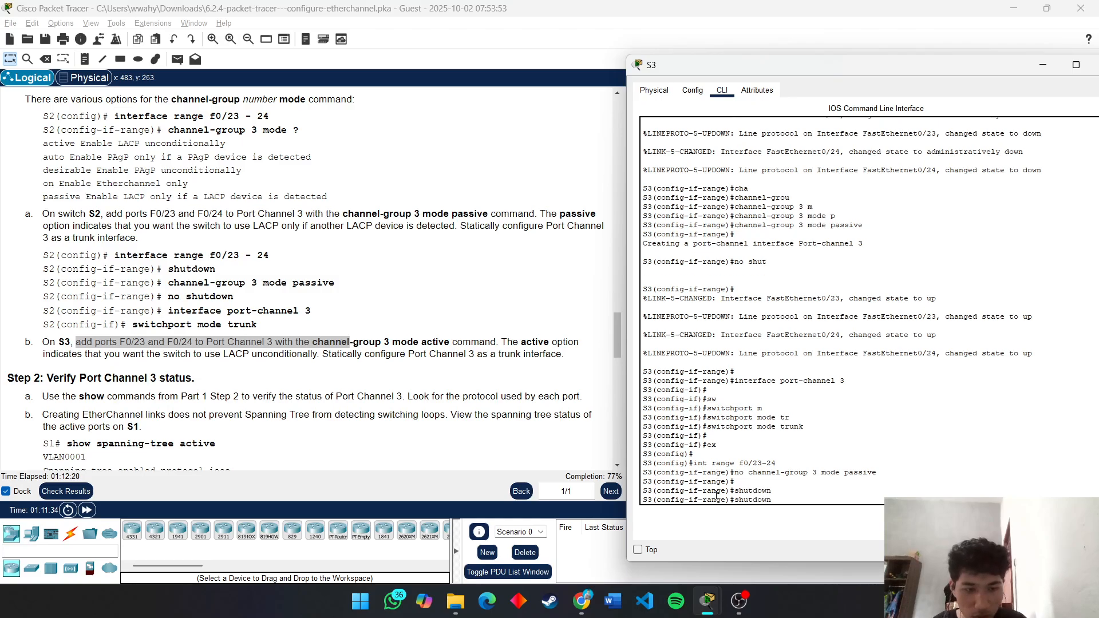
key("Return")
key("Return")
key("Return")
key("Return")
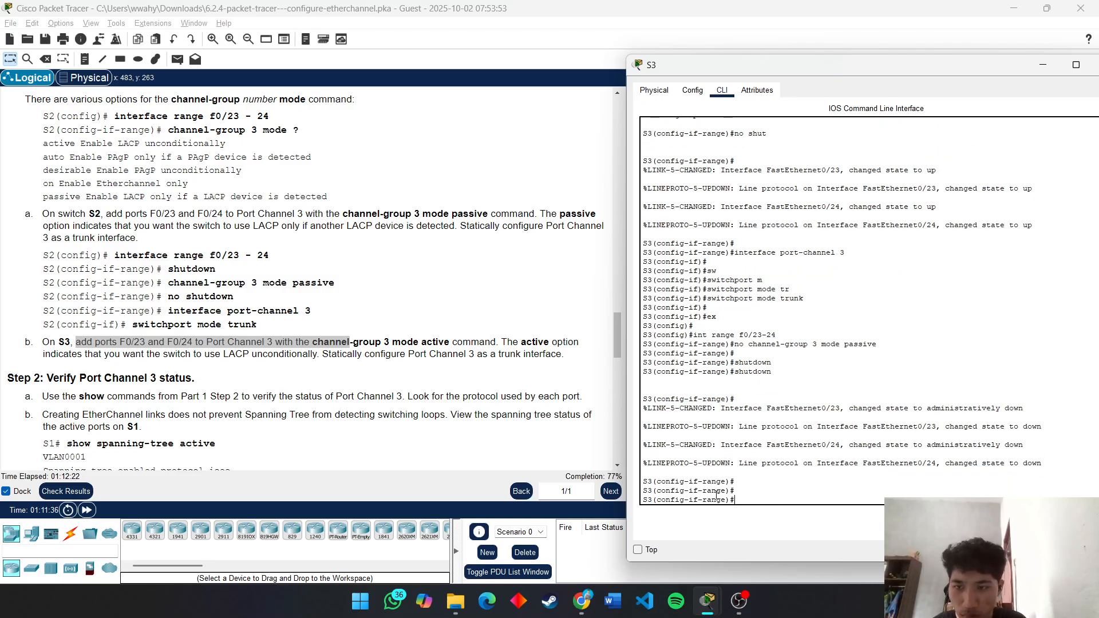
Step: Add S3's ports f0/23-24 to Port Channel 3 with channel-group 3 mode active
type("cha")
key("Tab")
type("nnel-")
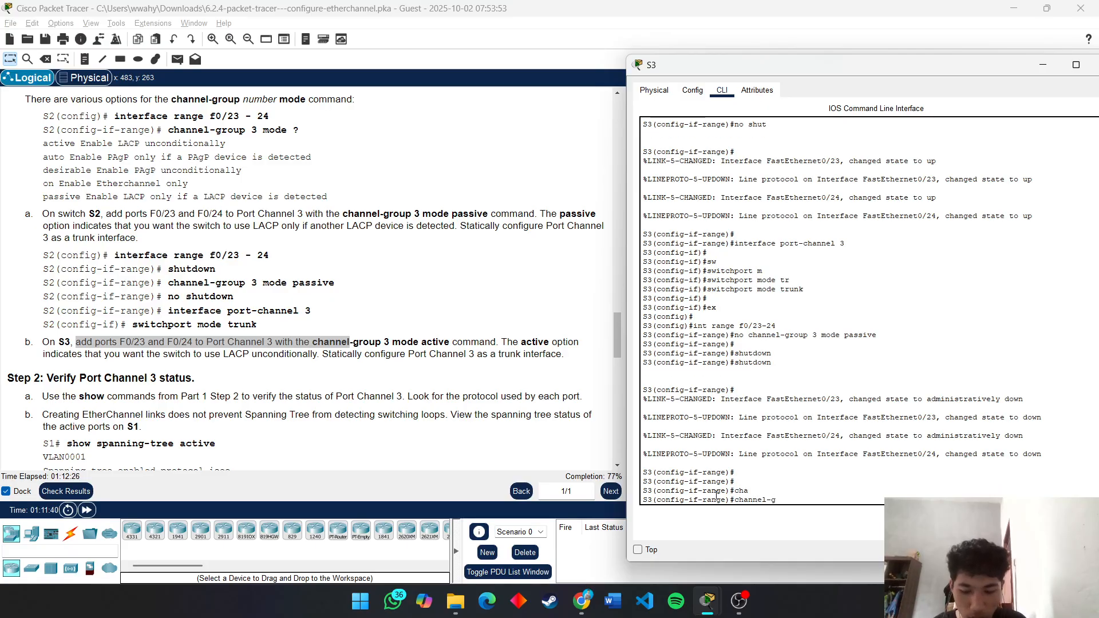
type("gro")
key("Tab")
type("3")
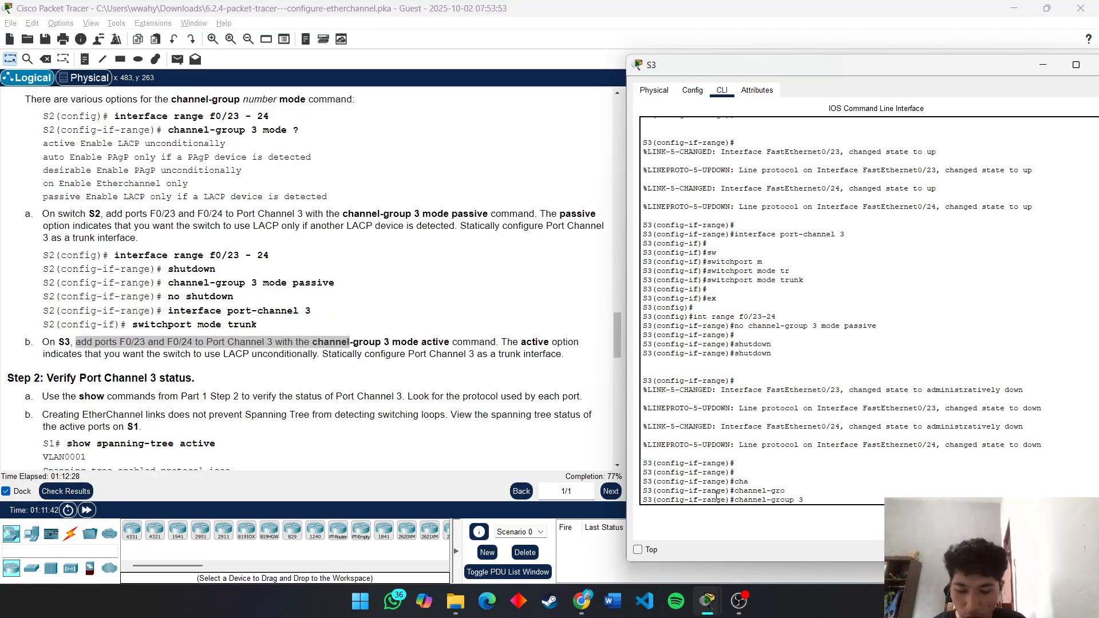
type(" mode ac")
key("Tab")
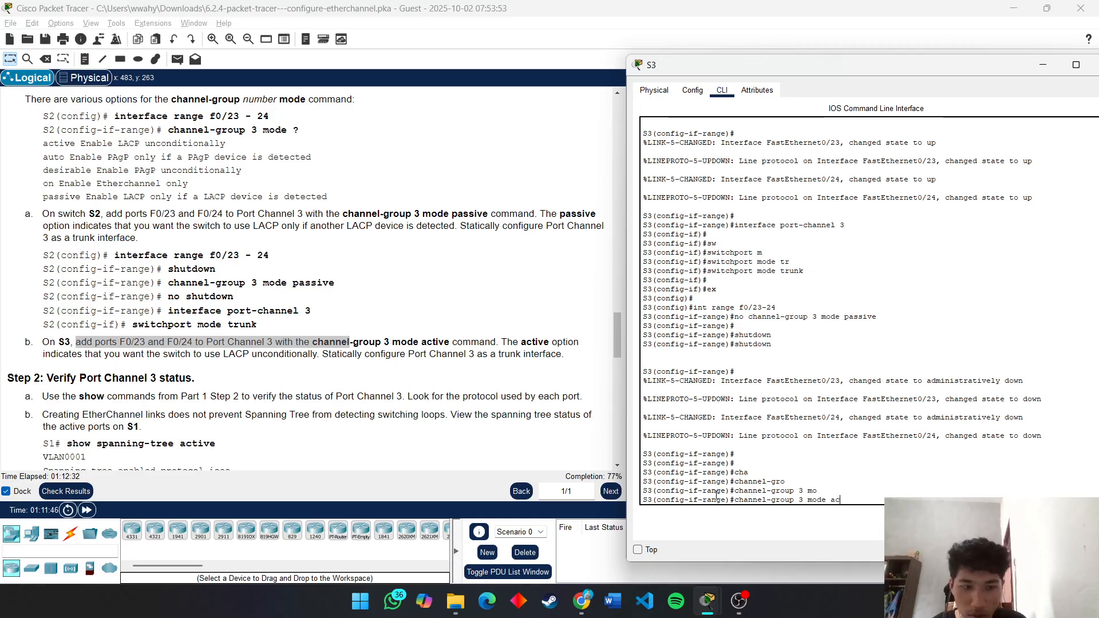
type("ac")
key("Tab")
key("Return")
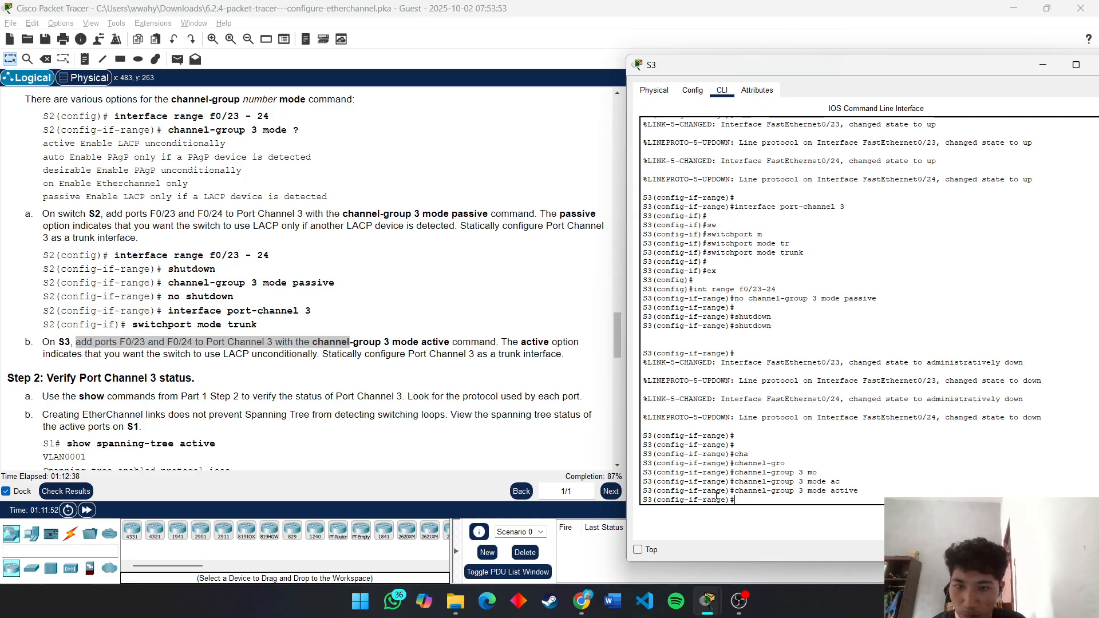
Step: Re-enable S3's ports f0/23-24 with the no shutdown command
type("no shu")
key("Tab")
key("Return")
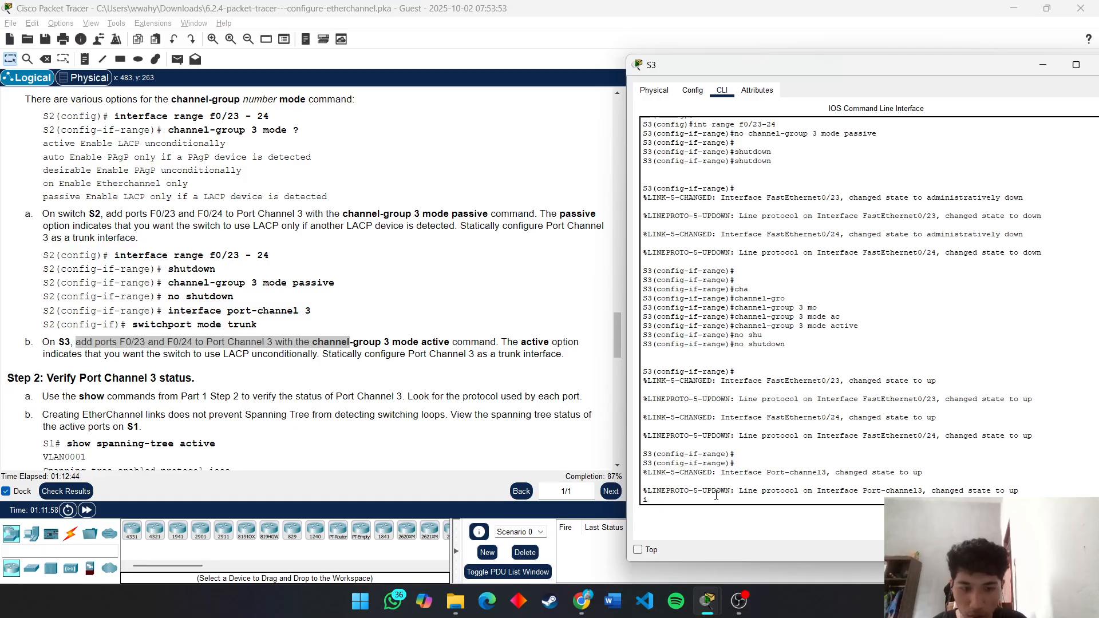
key("Return")
key("Return")
Step: Configure interface port-channel 3 on S3 with switchport mode trunk and exit to global configuration
type("if-range)#int")
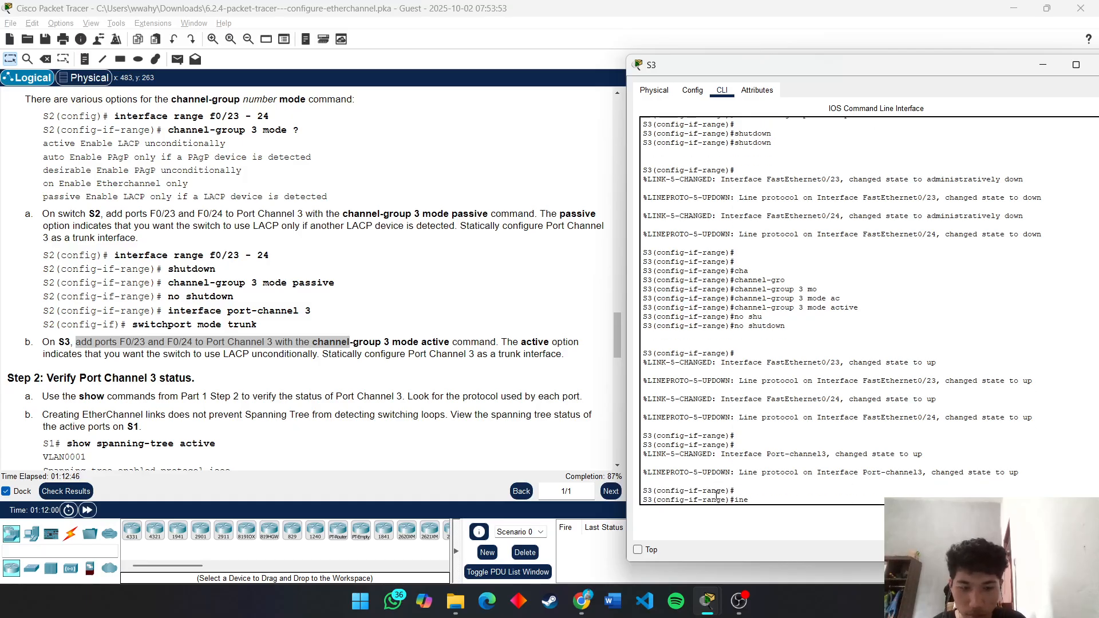
type("erface")
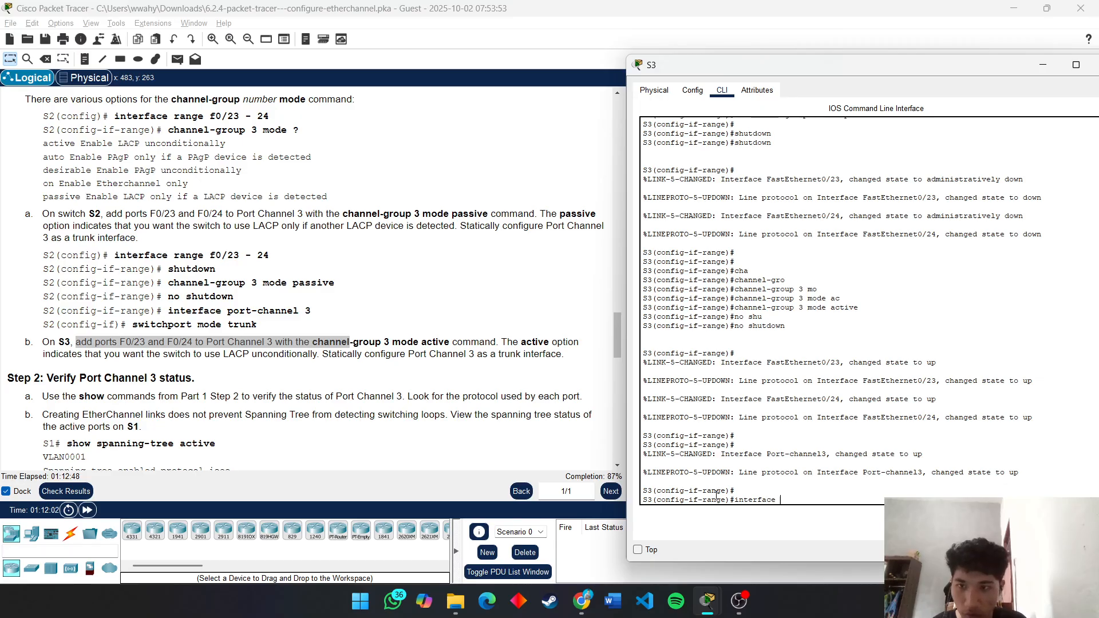
type(" port-channel 3")
key("Return")
type("sw")
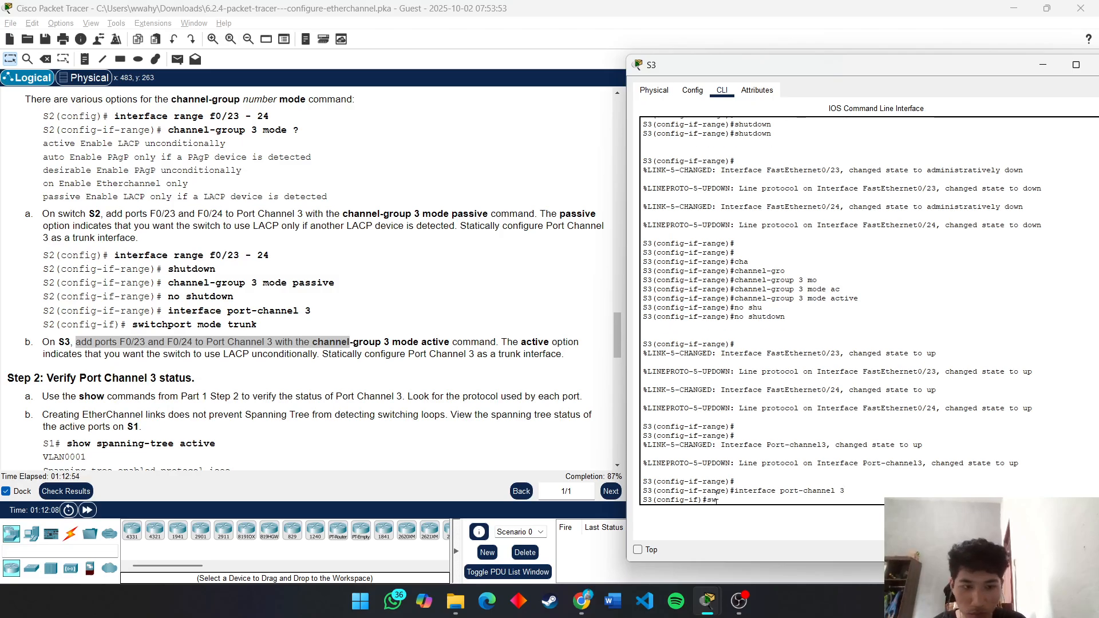
key("Tab")
type("m")
key("Tab")
type("tr")
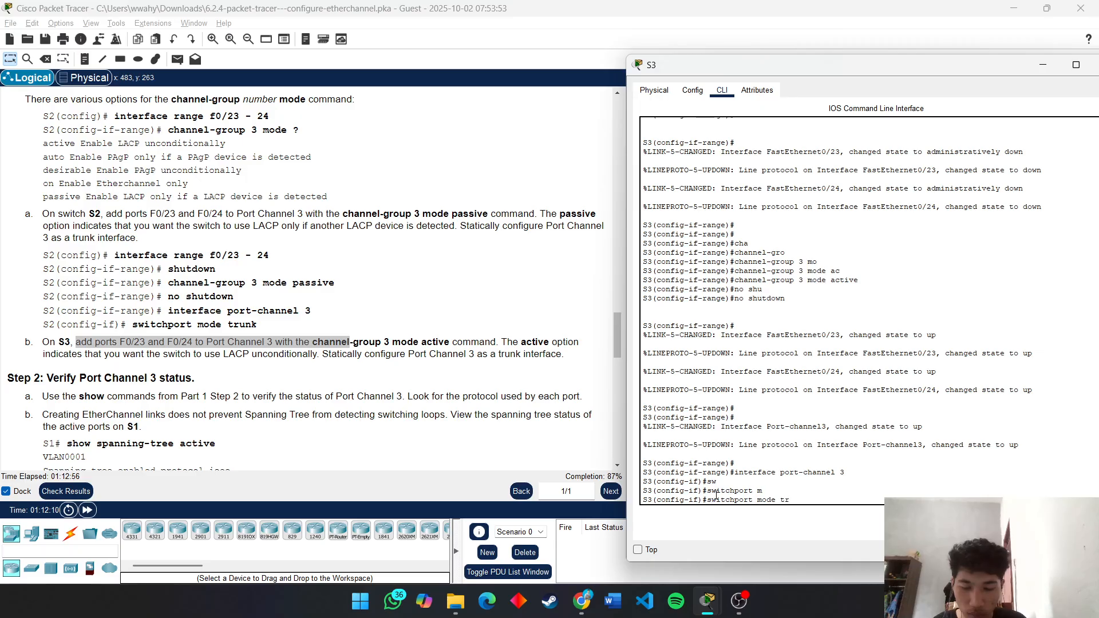
key("Tab")
key("Return")
key("Return")
key("Return")
type("ex")
key("Return")
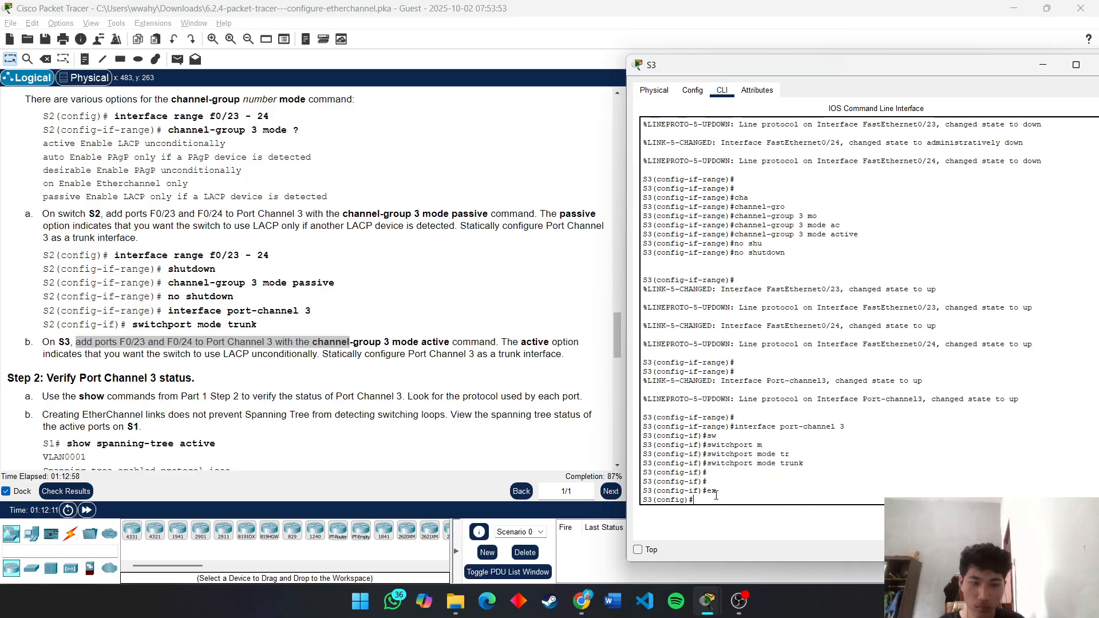
key("Return")
Step: Read the instructions for verifying Port Channel 3 and making S1 the primary root for VLAN 1
left_click(534, 443)
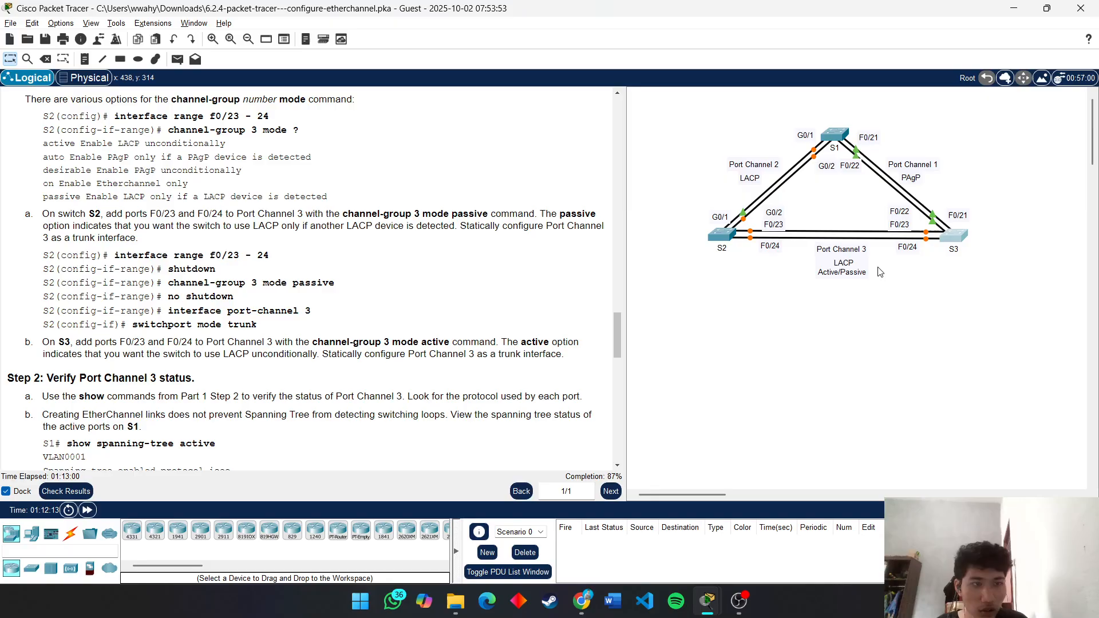
scroll(318, 449, "down", 1)
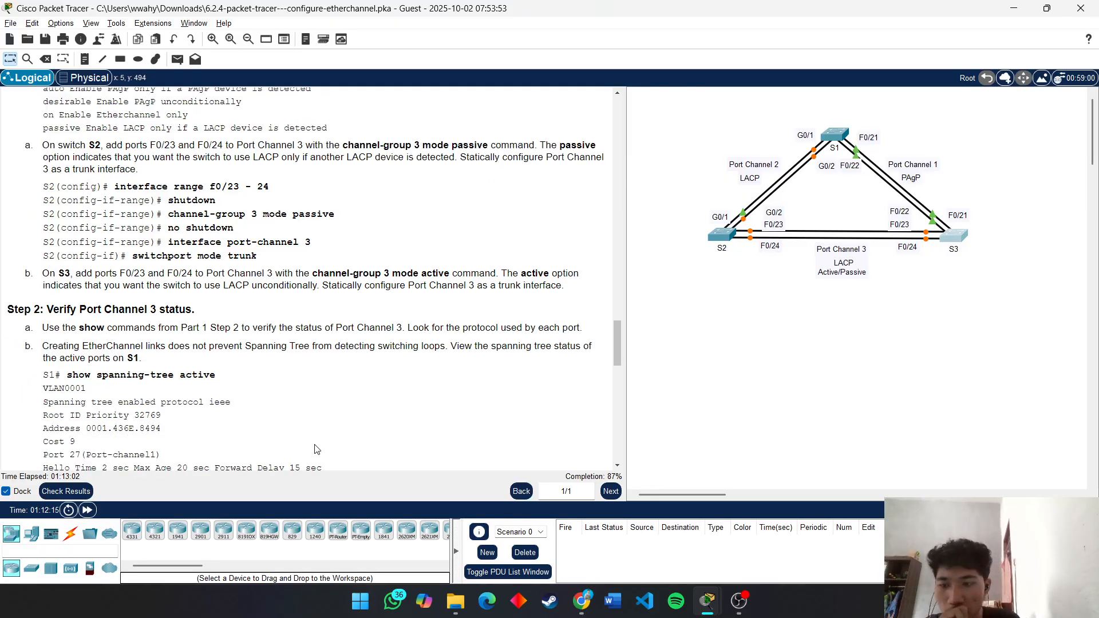
scroll(179, 462, "down", 1)
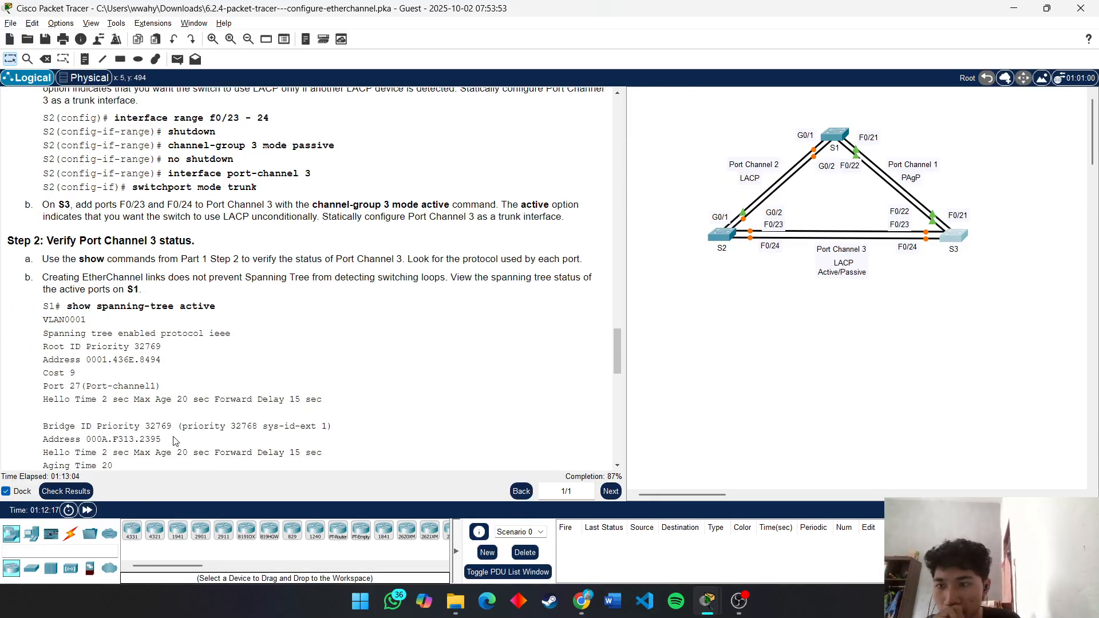
scroll(274, 397, "down", 4)
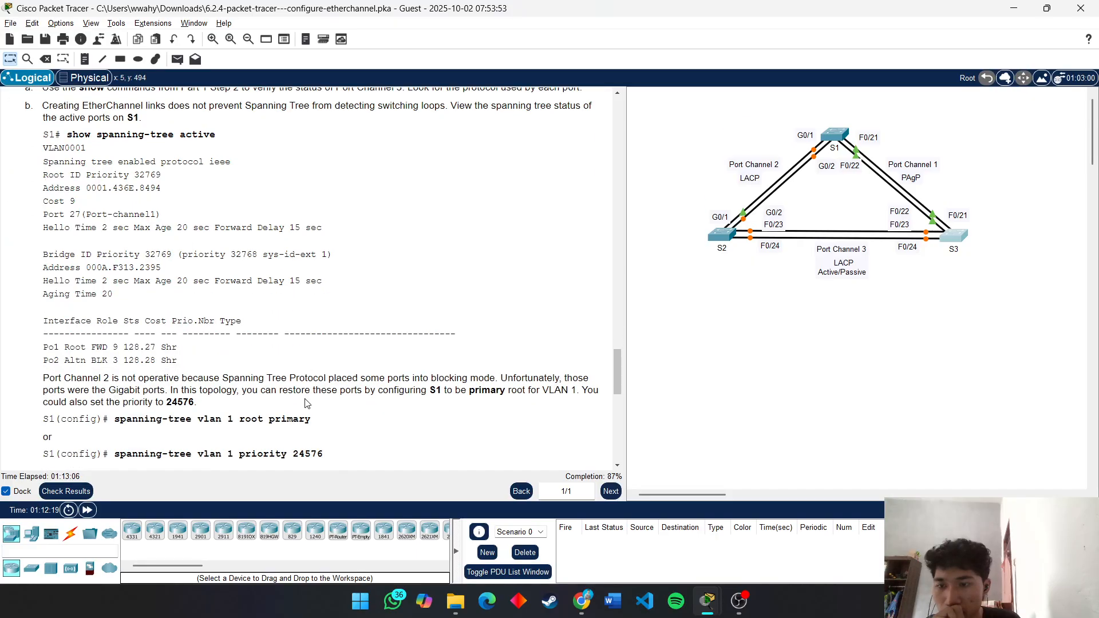
scroll(309, 404, "up", 3)
scroll(333, 406, "down", 4)
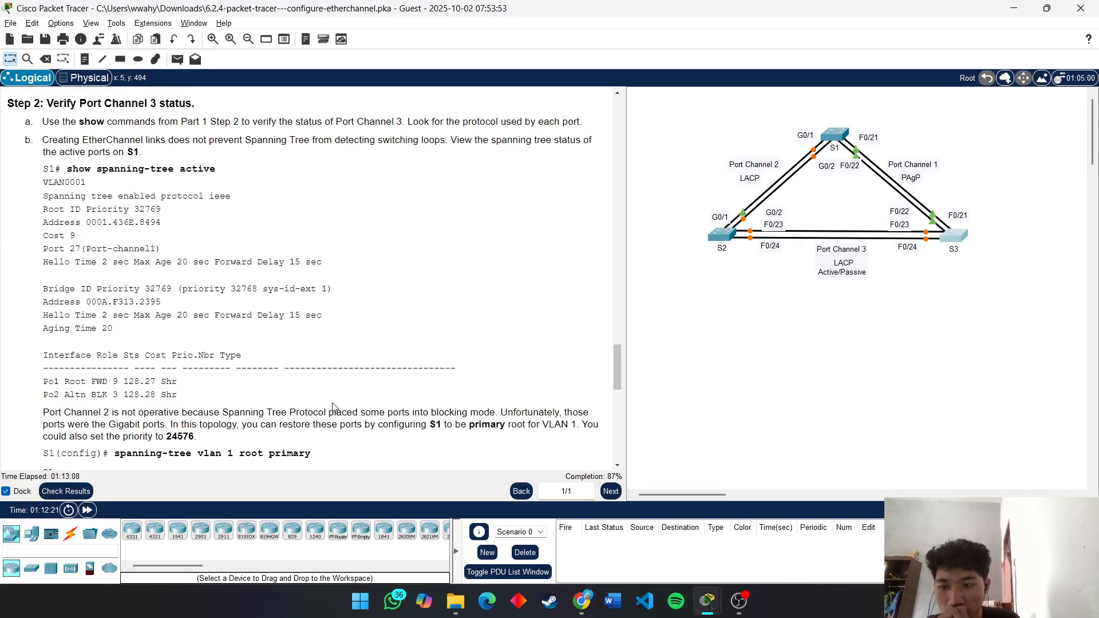
scroll(333, 404, "down", 6)
scroll(334, 404, "up", 4)
scroll(333, 404, "up", 3)
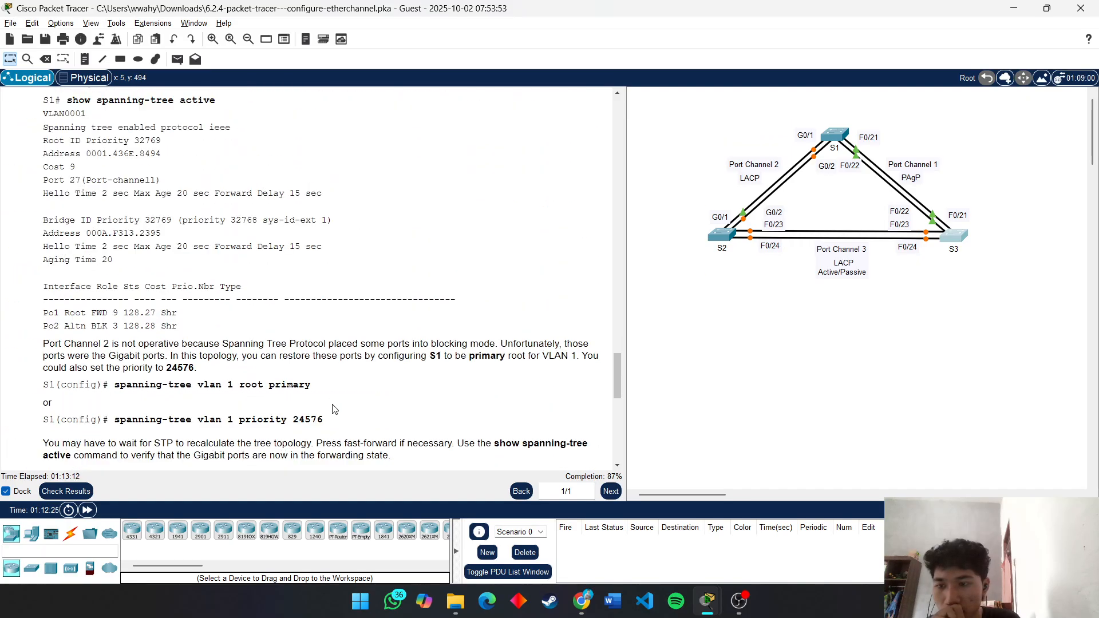
scroll(335, 409, "up", 1)
scroll(335, 409, "down", 3)
scroll(335, 408, "up", 2)
Step: Open S1's command line and enter global configuration mode with conf t
left_click(844, 136)
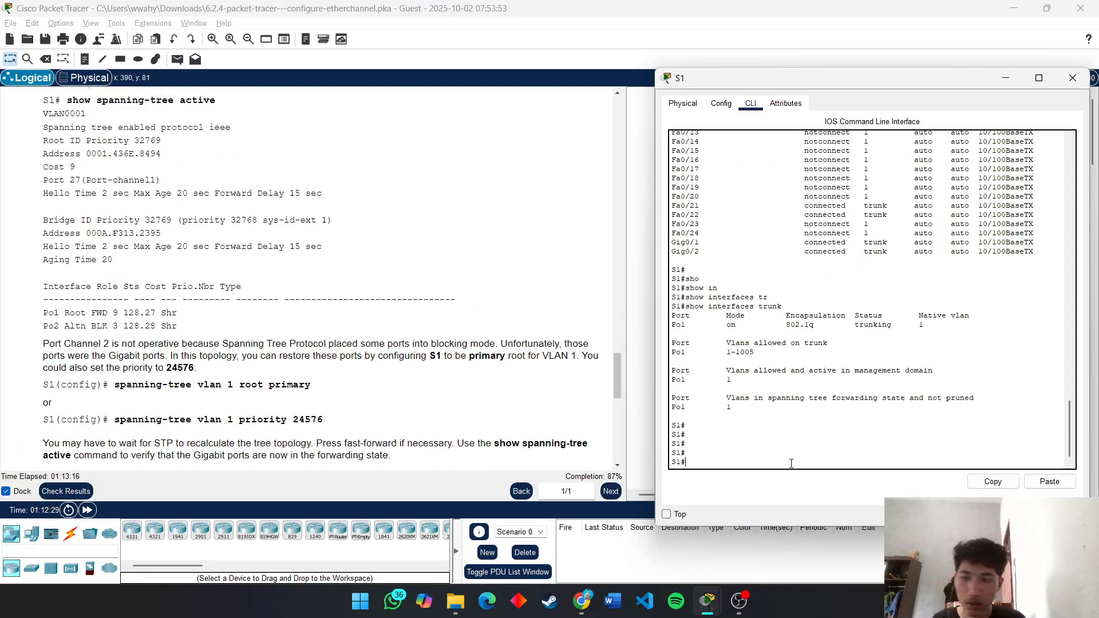
type("conf t")
key("Return")
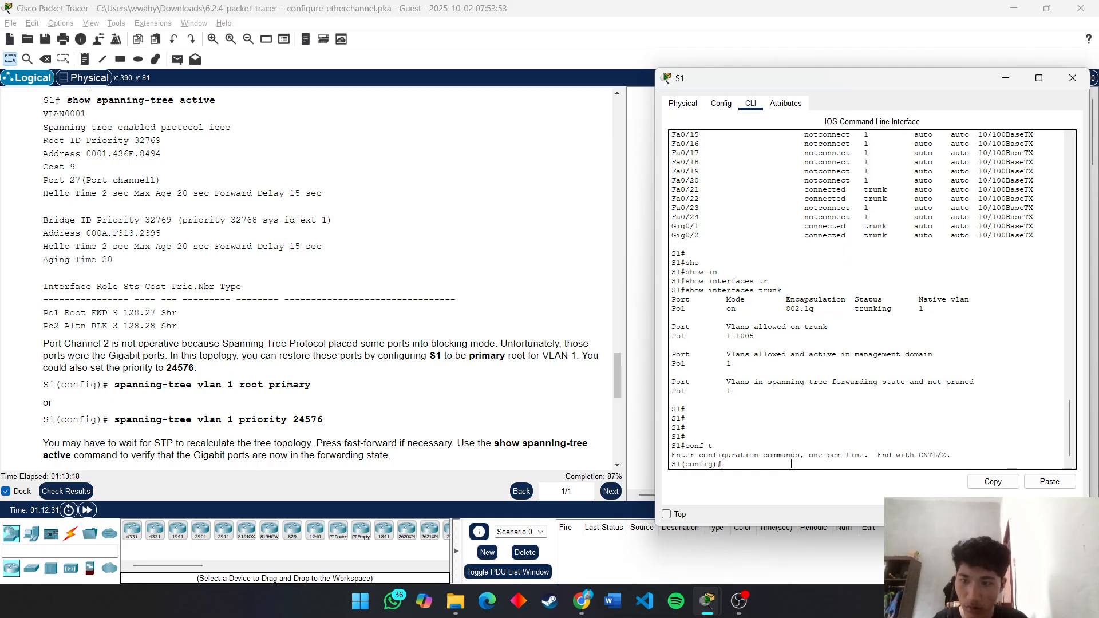
key("Return")
Step: Run spanning-tree vlan 1 in S1's global configuration
type("spa")
key("Tab")
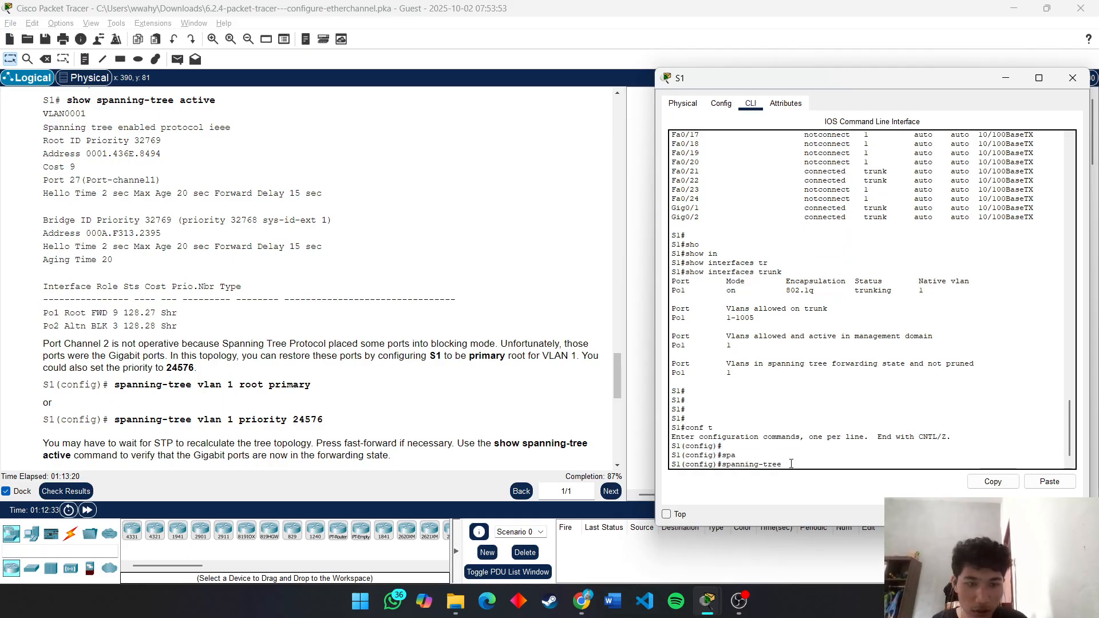
type("vl")
key("Tab")
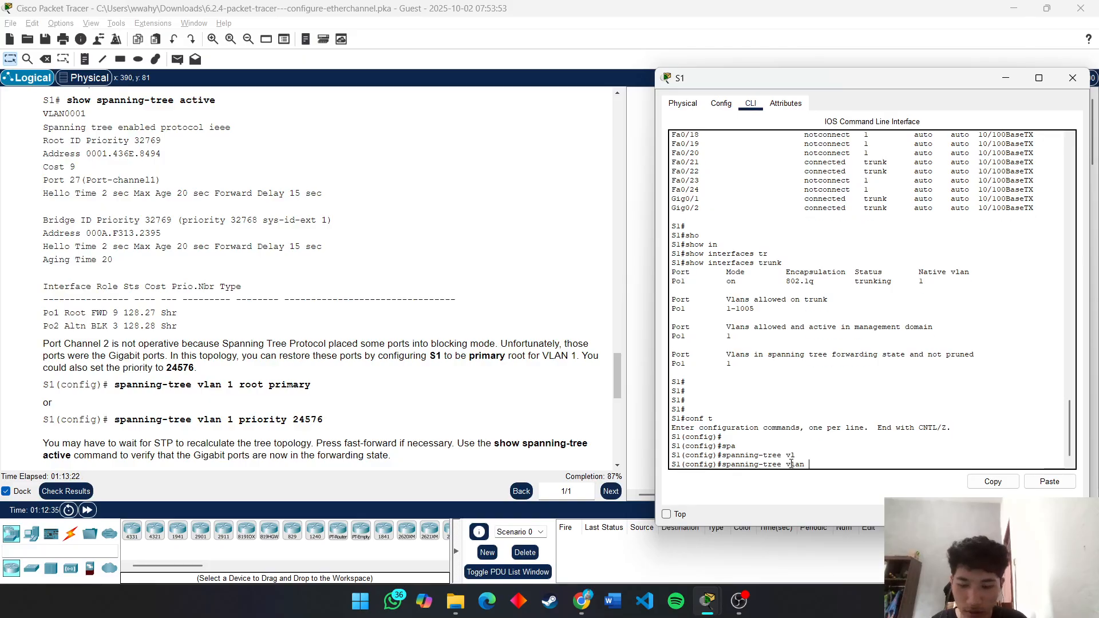
type("1")
key("Return")
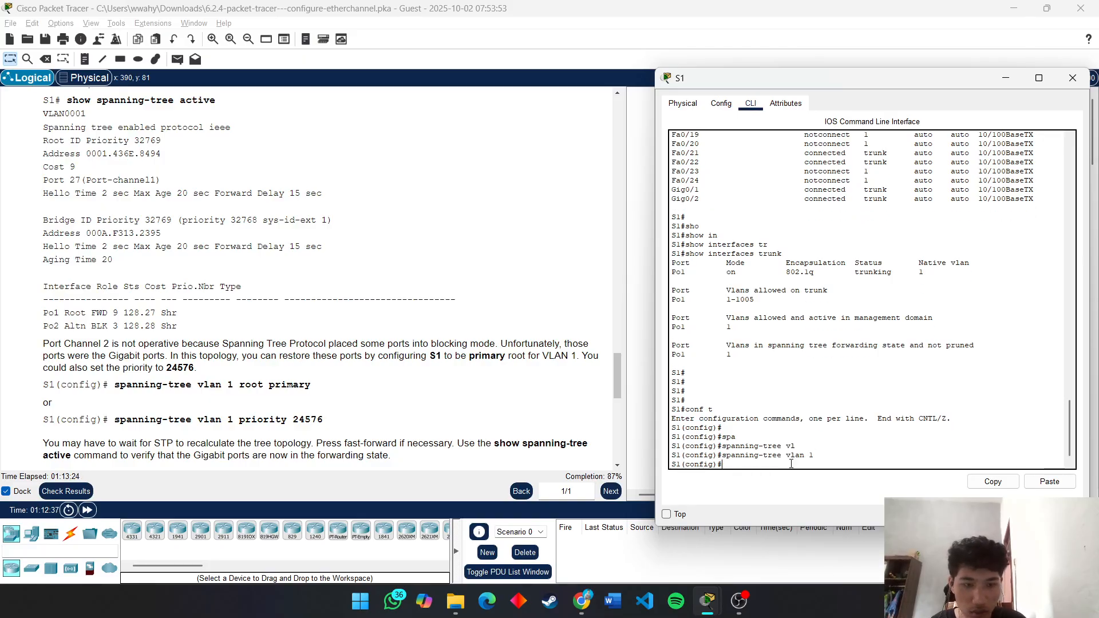
Step: Negate the last command on S1 with no spanning-tree vlan 1
key("Up")
key("Home")
type("no")
key("Return")
Step: Make S1 the primary root bridge for VLAN 1 with spanning-tree vlan 1 root primary
key("Up")
key("Up")
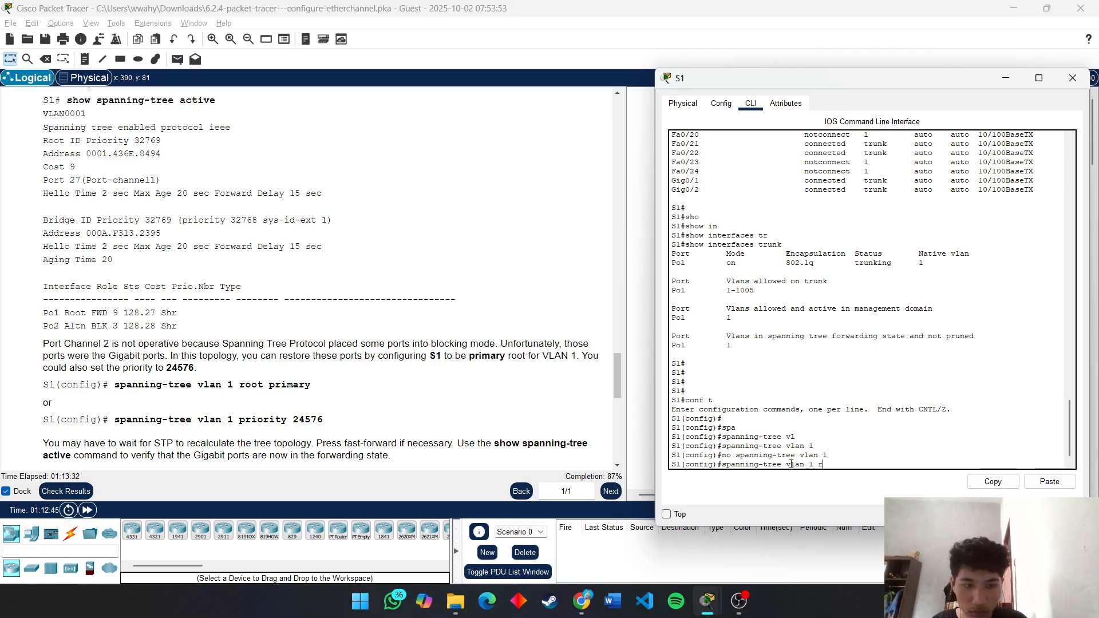
type("r")
key("Tab")
type("p")
key("Tab")
key("Return")
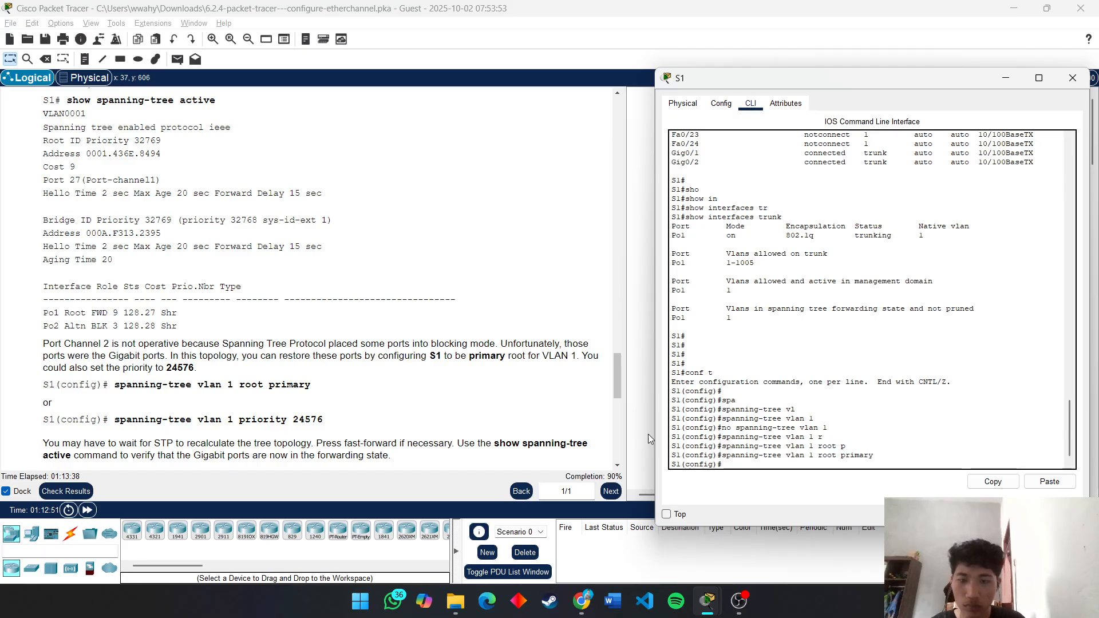
Step: Return to the topology and fast-forward the simulation time several times for the spanning tree recalculation
left_click(480, 400)
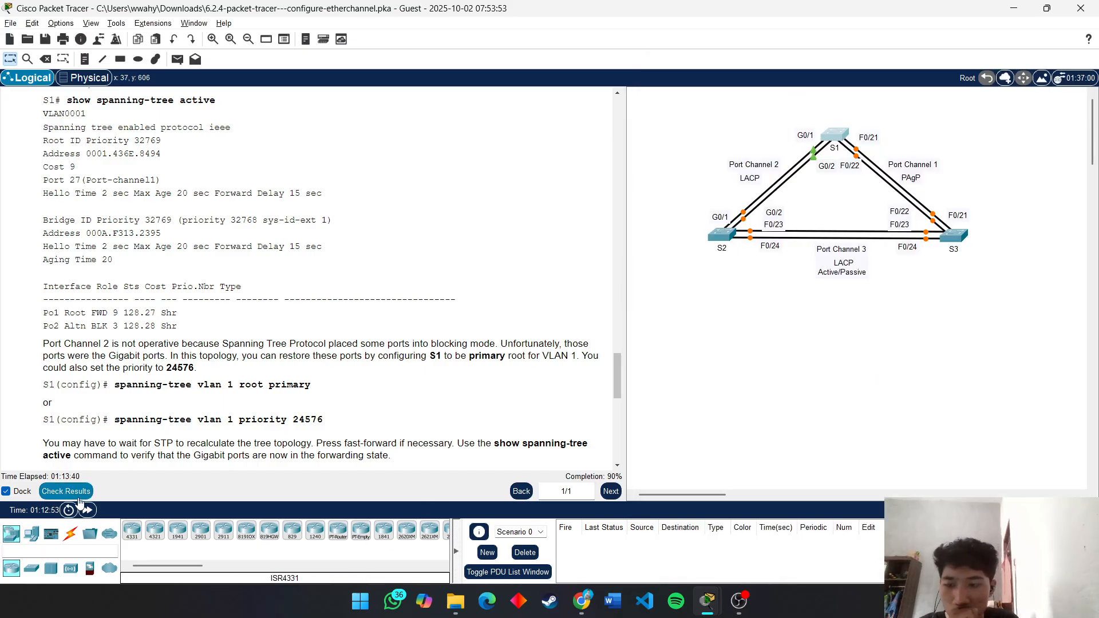
left_click(88, 510)
triple_click(89, 513)
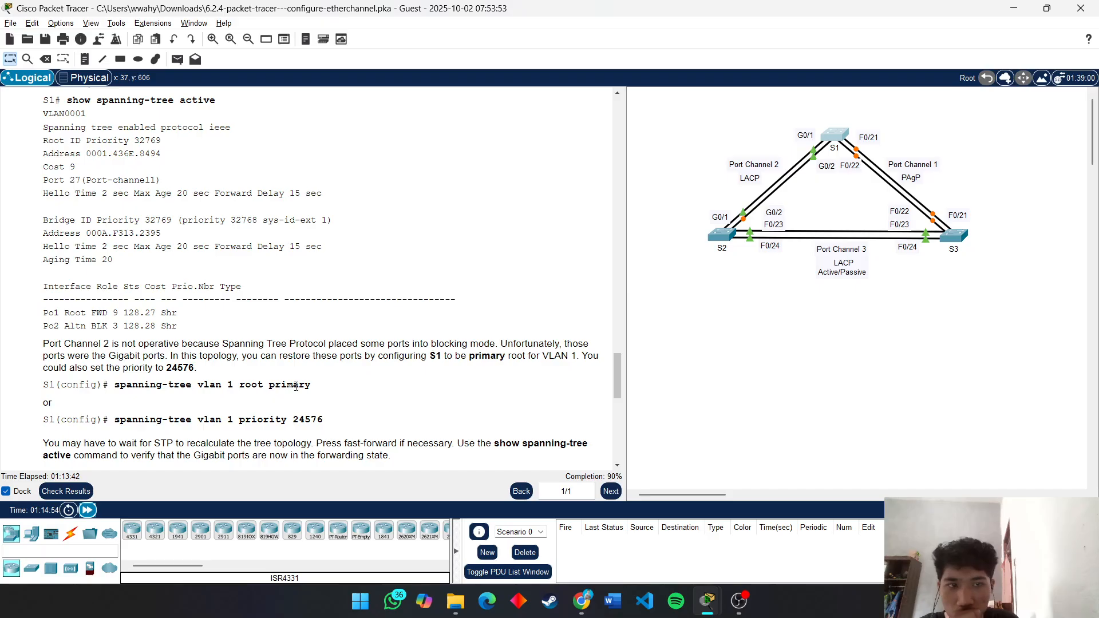
Step: Read the remaining instructions, then check the activity results and go through the list of assessment items
scroll(273, 407, "down", 5)
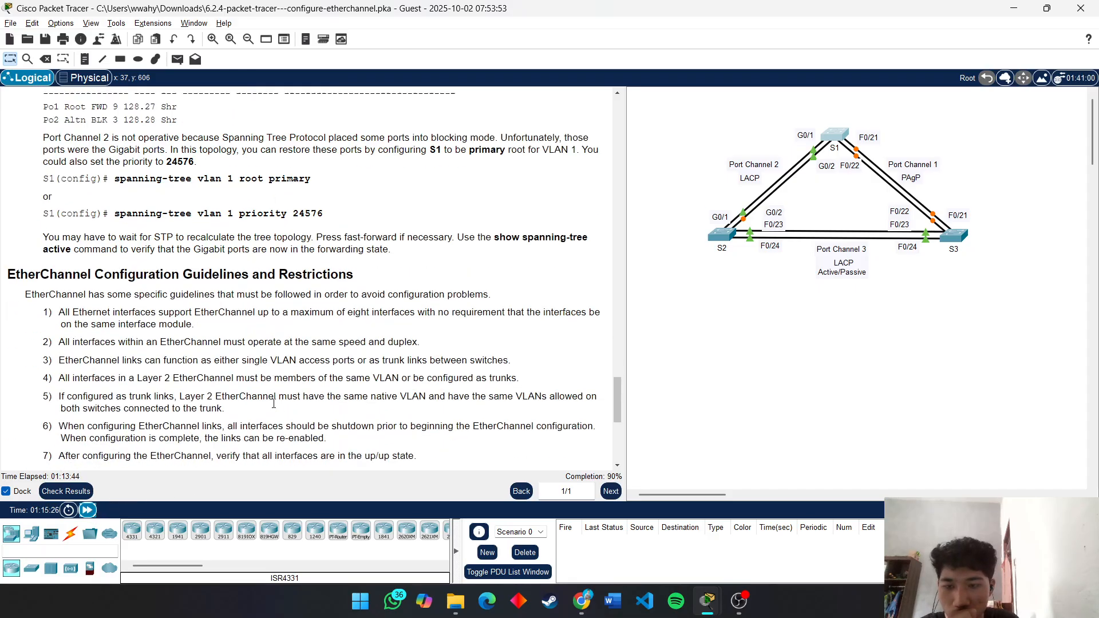
scroll(272, 407, "down", 1)
scroll(272, 407, "up", 6)
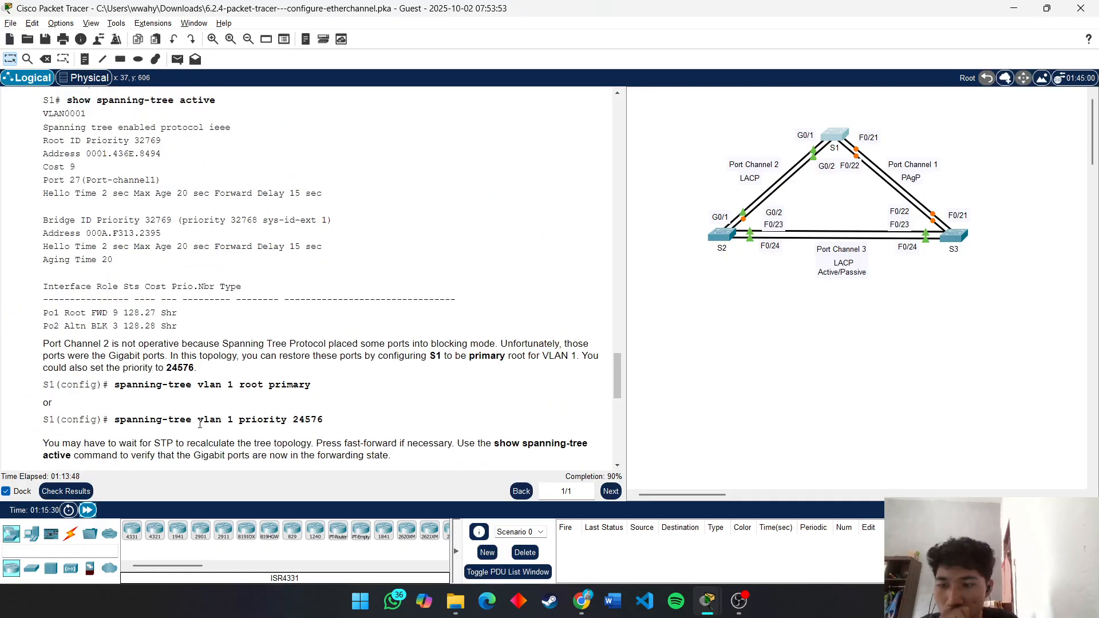
left_click(80, 493)
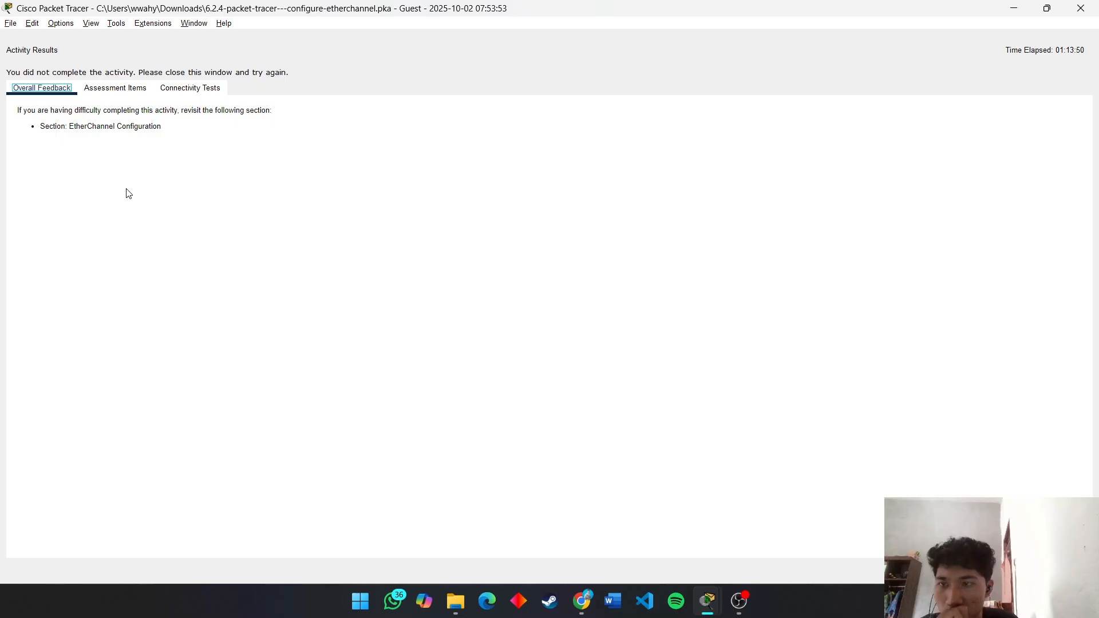
left_click(106, 91)
scroll(240, 395, "down", 6)
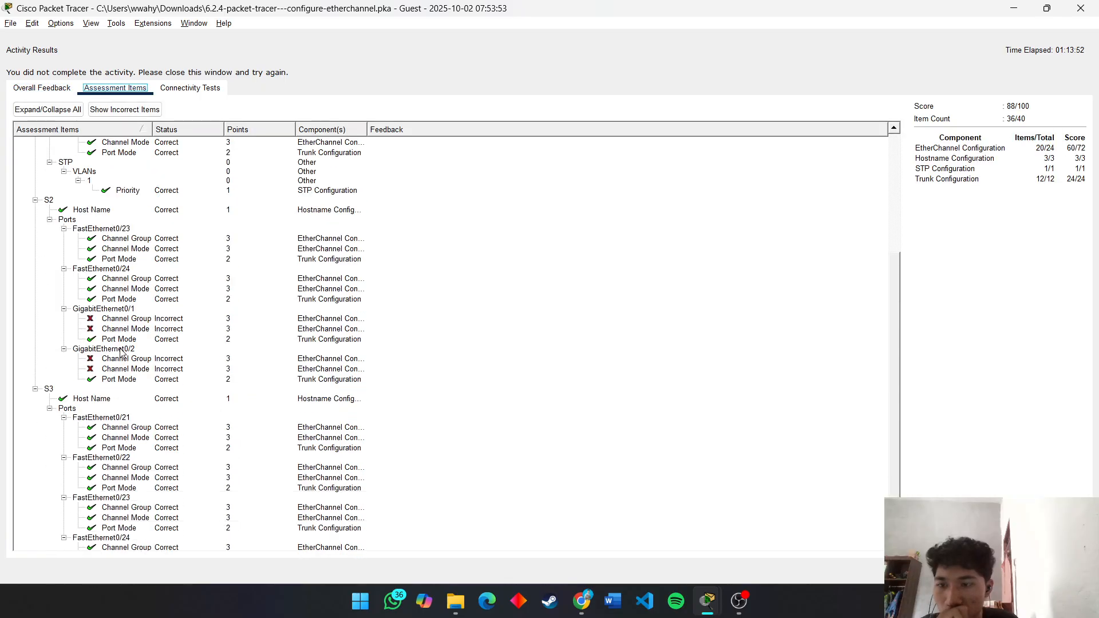
Step: Examine the channel group, channel mode and port mode items of S2's GigabitEthernet0/1 and GigabitEthernet0/2
left_click(98, 320)
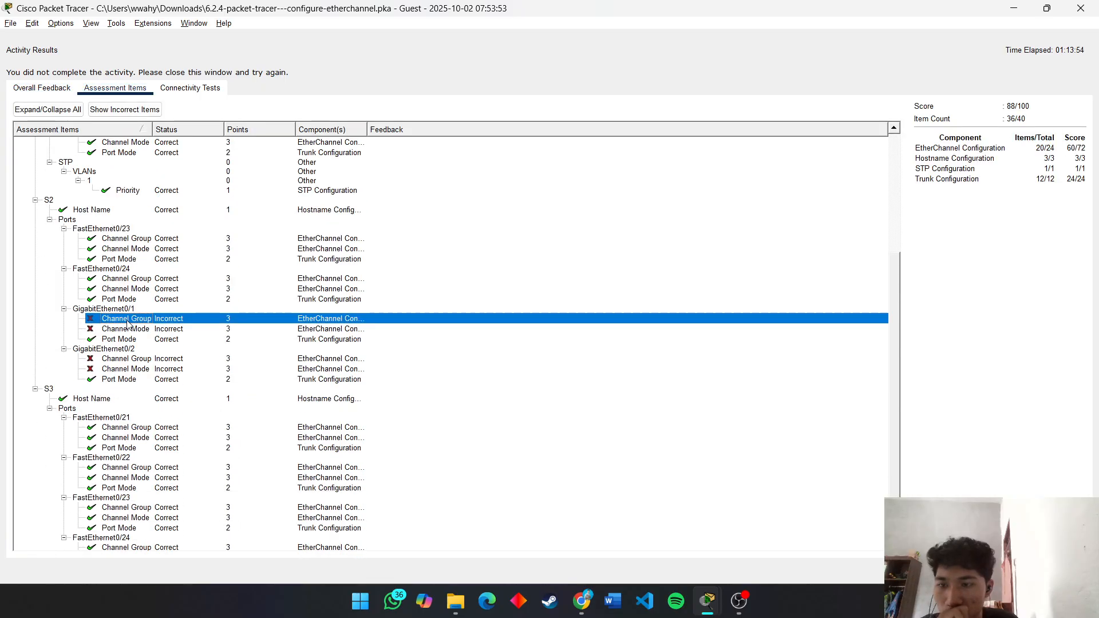
left_click(156, 341)
left_click(158, 330)
scroll(158, 329, "down", 1)
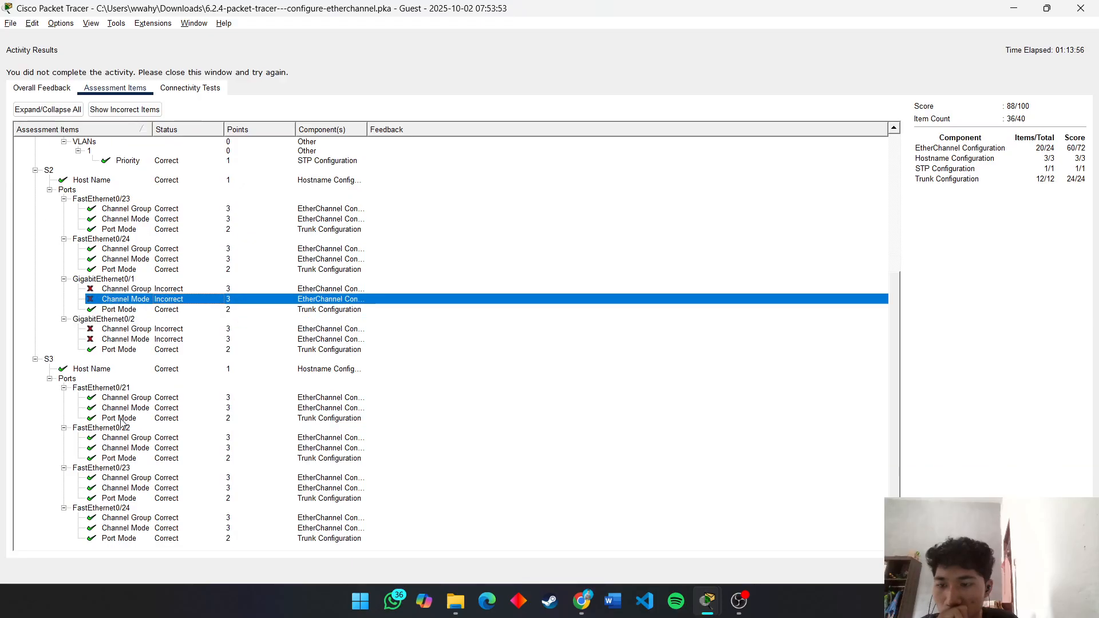
left_click(138, 350)
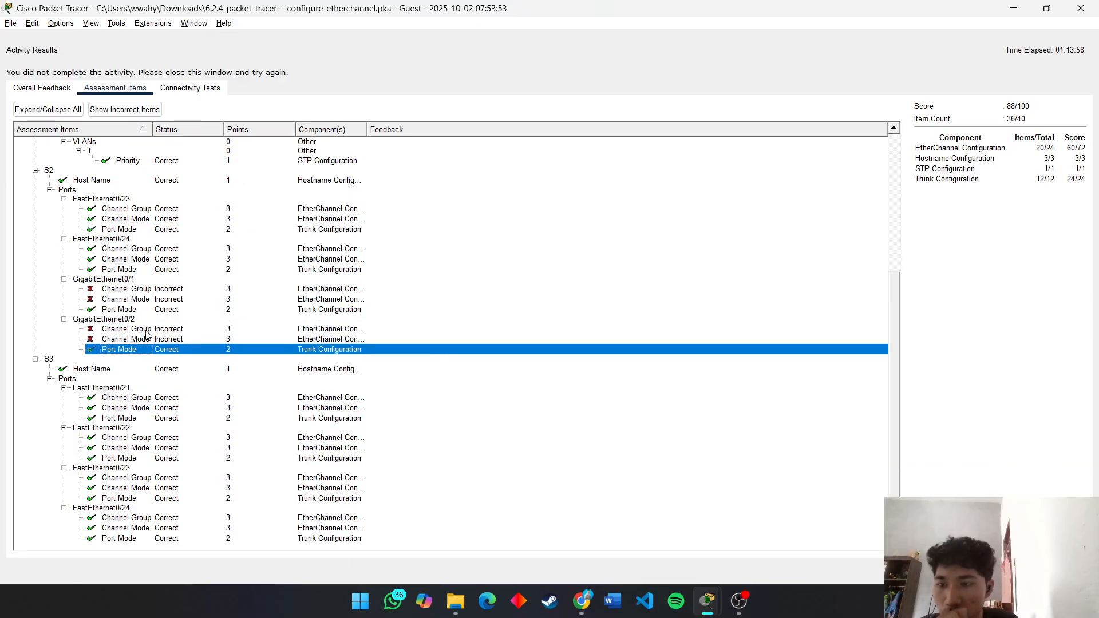
left_click(147, 331)
left_click(146, 339)
left_click(149, 330)
left_click(149, 338)
left_click(148, 331)
left_click(146, 339)
left_click(146, 330)
left_click(146, 340)
left_click(145, 330)
left_click(145, 340)
left_click(143, 330)
left_click(142, 339)
left_click(141, 331)
left_click(142, 340)
left_click(141, 330)
left_click(141, 340)
left_click(141, 330)
left_click(141, 339)
left_click(181, 309)
left_click(178, 289)
left_click(167, 299)
Step: Close the activity results and open S2's command line
left_click(1068, 570)
left_click(315, 235)
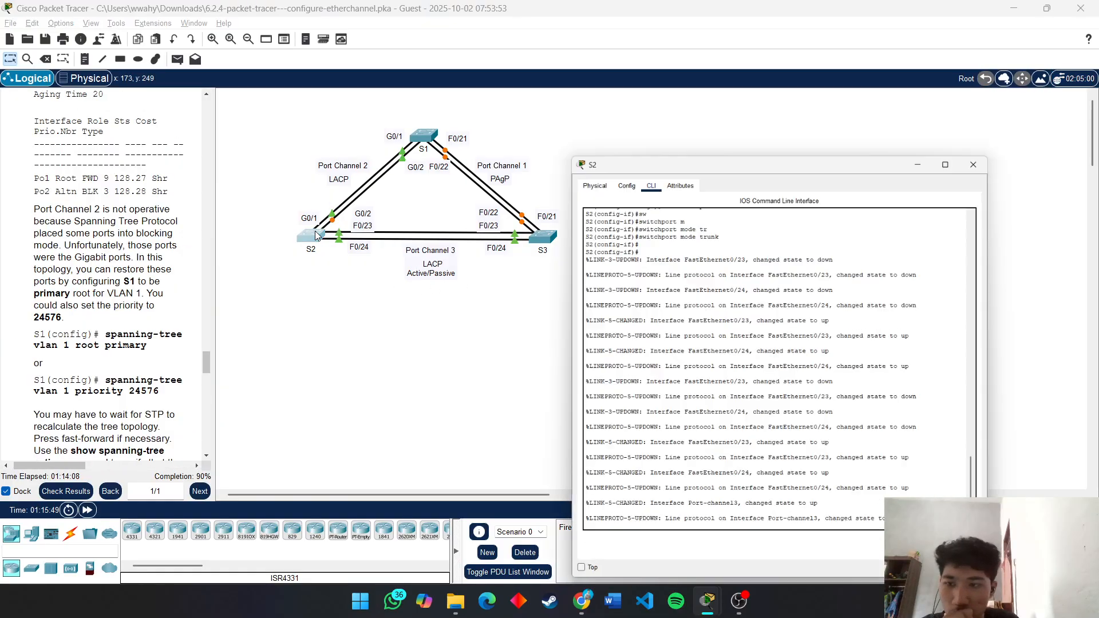
Step: Widen the instructions pane and find the Port Channel 2 configuration commands in Part 3, Step 1
left_click_drag(214, 141, 541, 199)
scroll(389, 430, "up", 5)
scroll(388, 430, "up", 12)
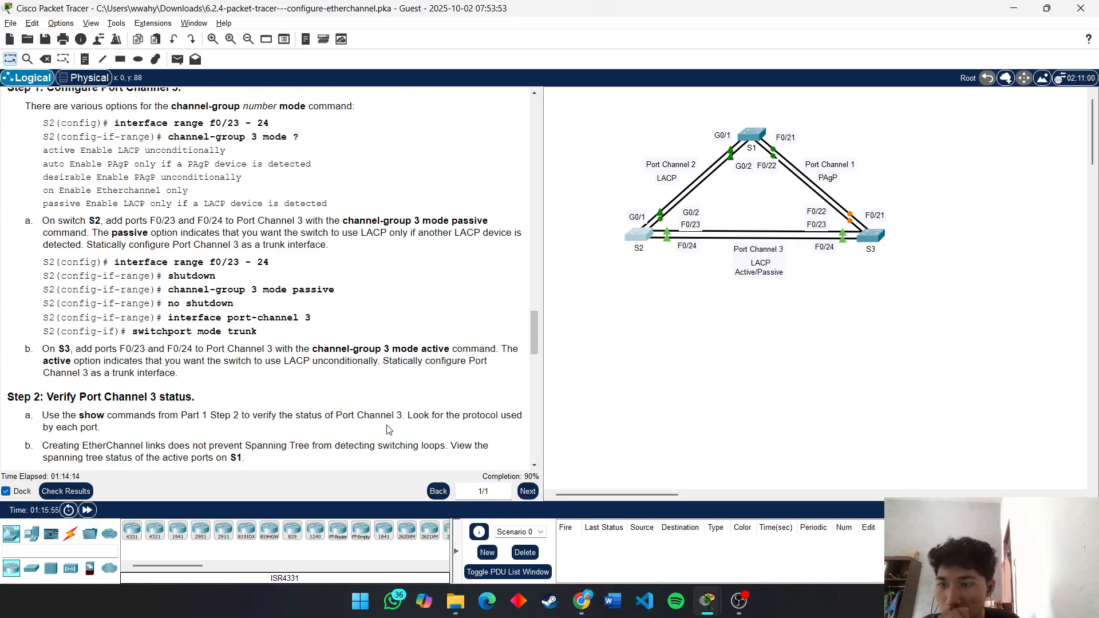
scroll(205, 317, "up", 3)
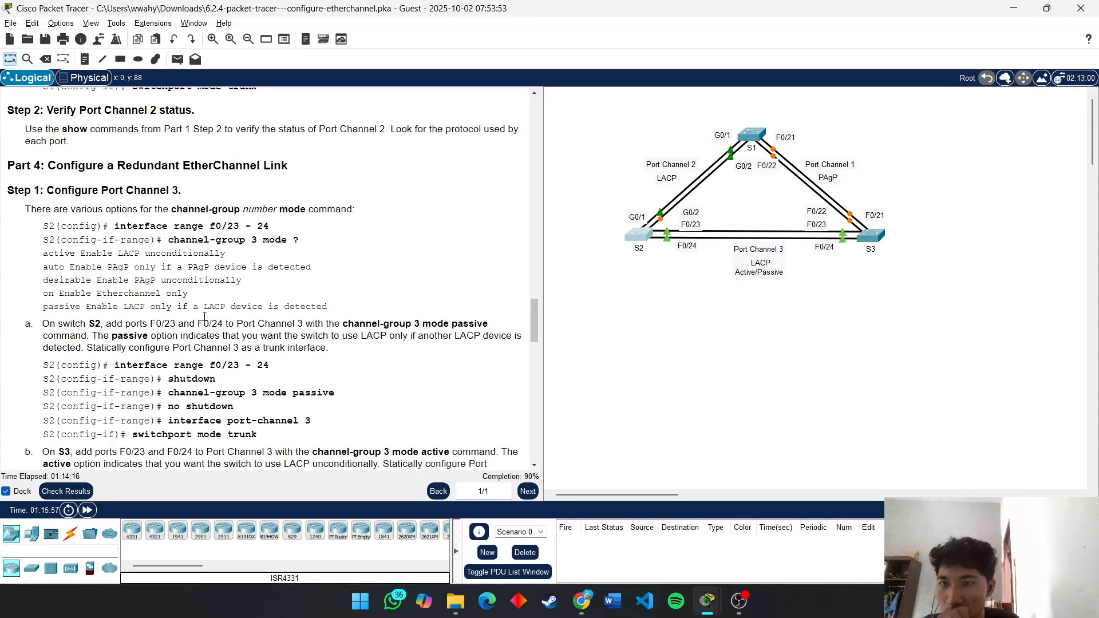
scroll(206, 321, "up", 3)
scroll(218, 340, "up", 5)
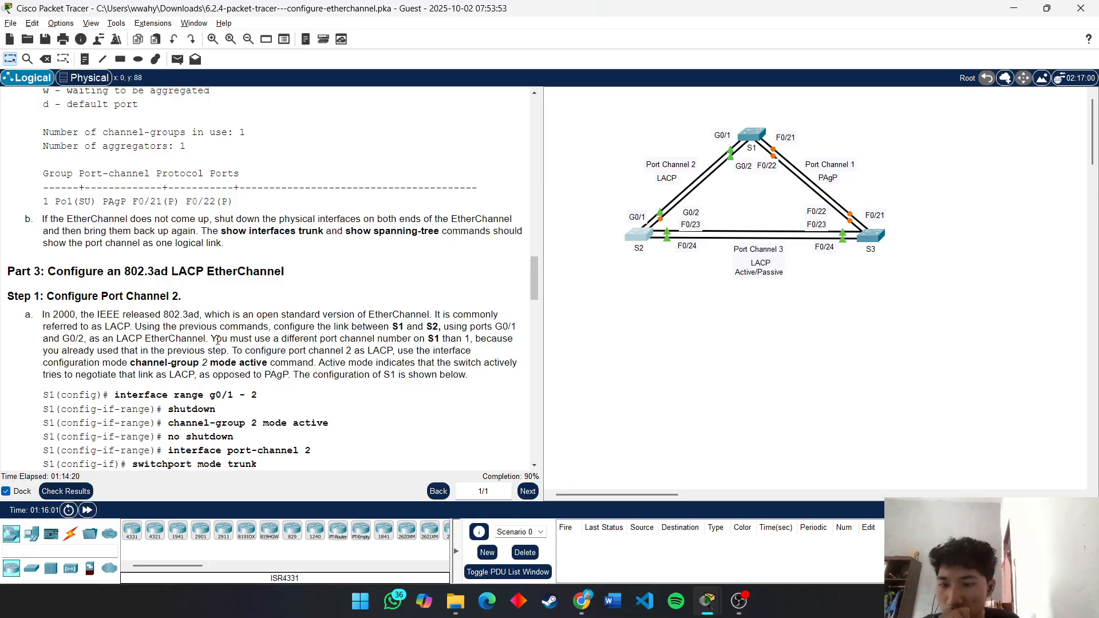
scroll(217, 340, "down", 1)
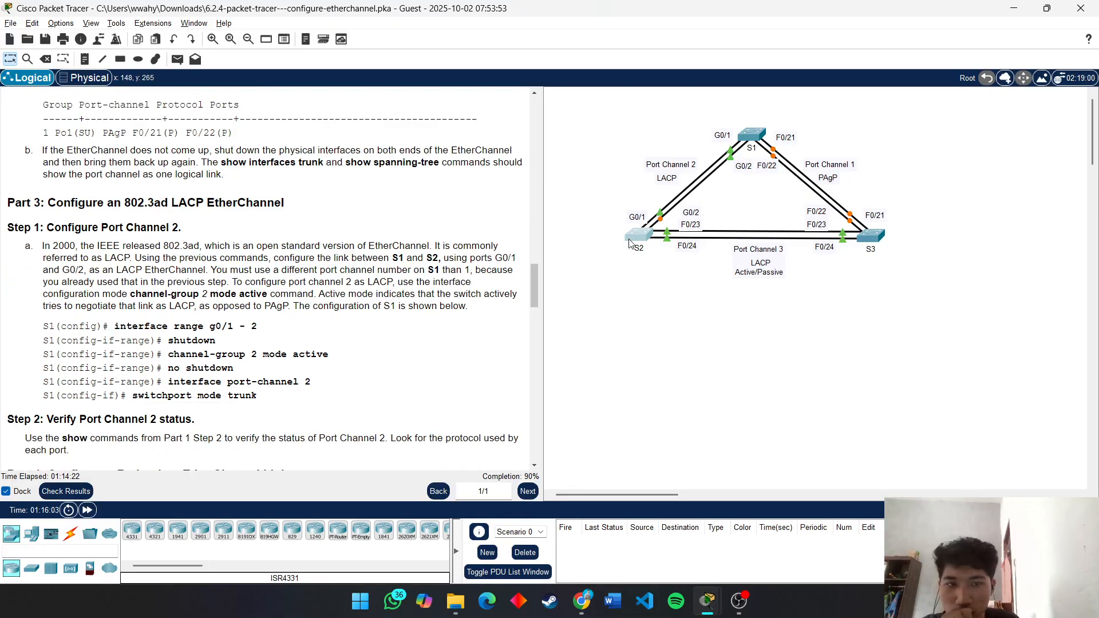
Step: Open S2's command line and exit interface configuration to global configuration mode
left_click(639, 235)
key("Return")
key("Return")
key("Return")
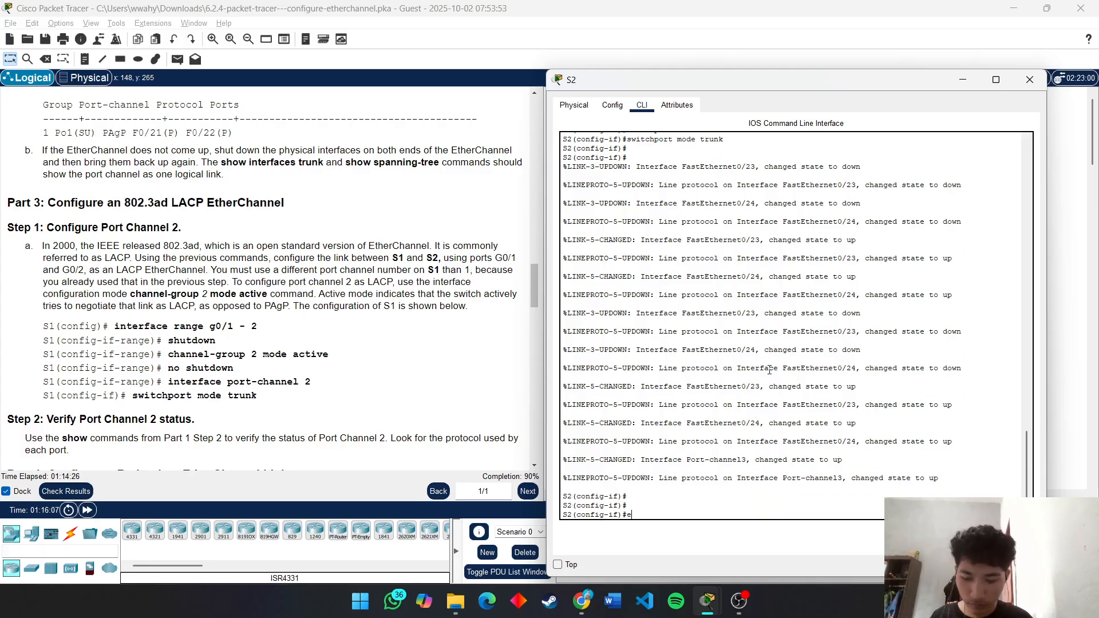
type("ex")
key("Return")
key("Return")
key("Return")
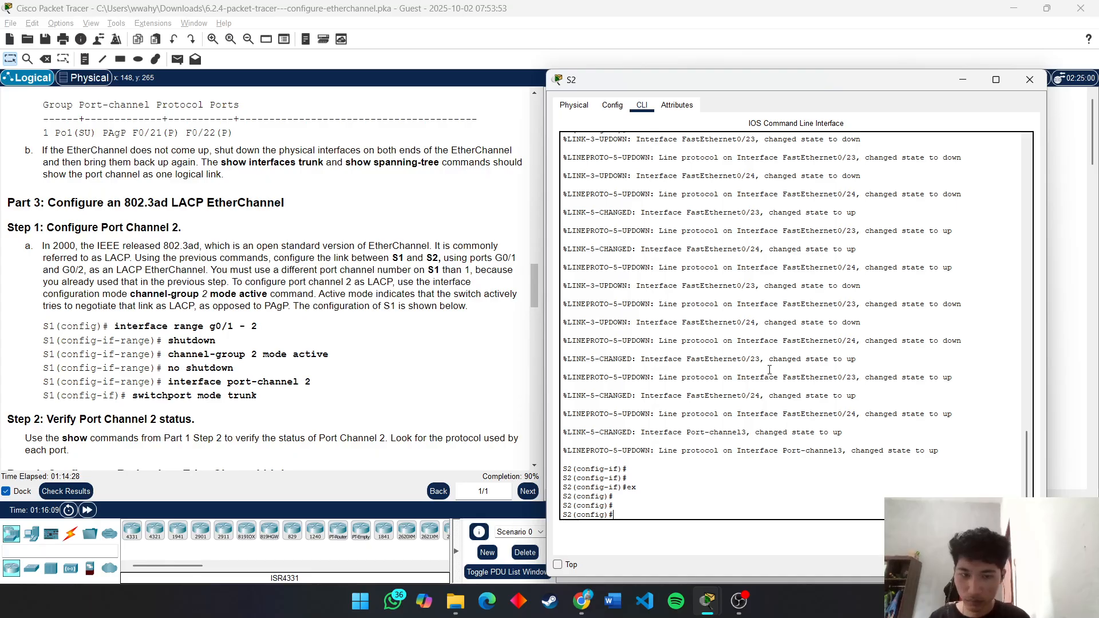
Step: Shut down the interface range gigabitEthernet 0/1-2 on S2
type("in")
key("Tab")
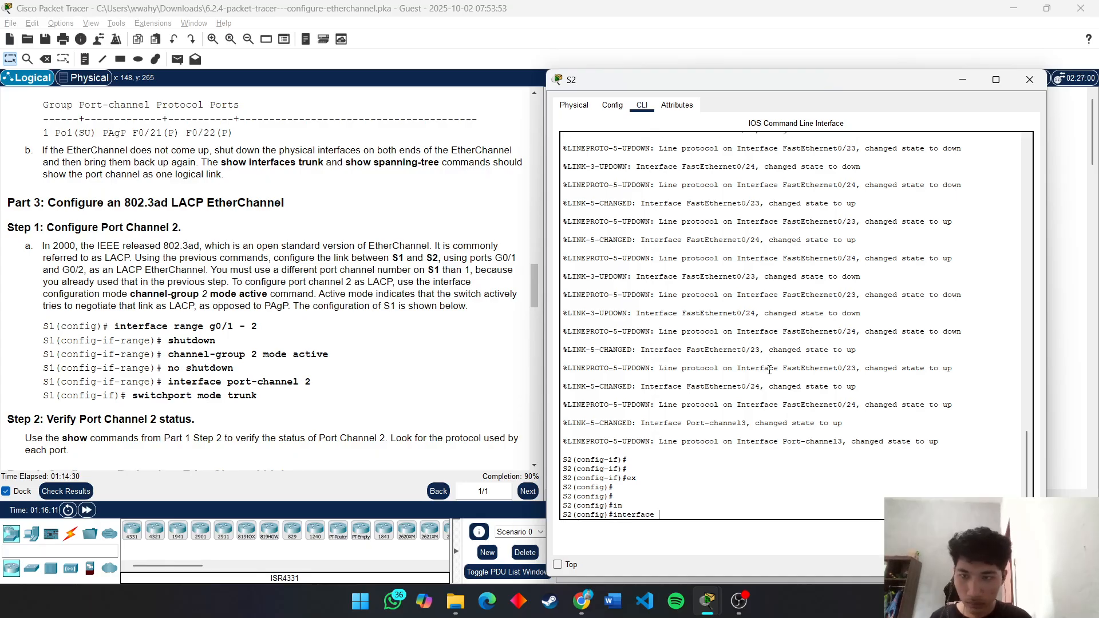
type("r")
key("Tab")
type("g")
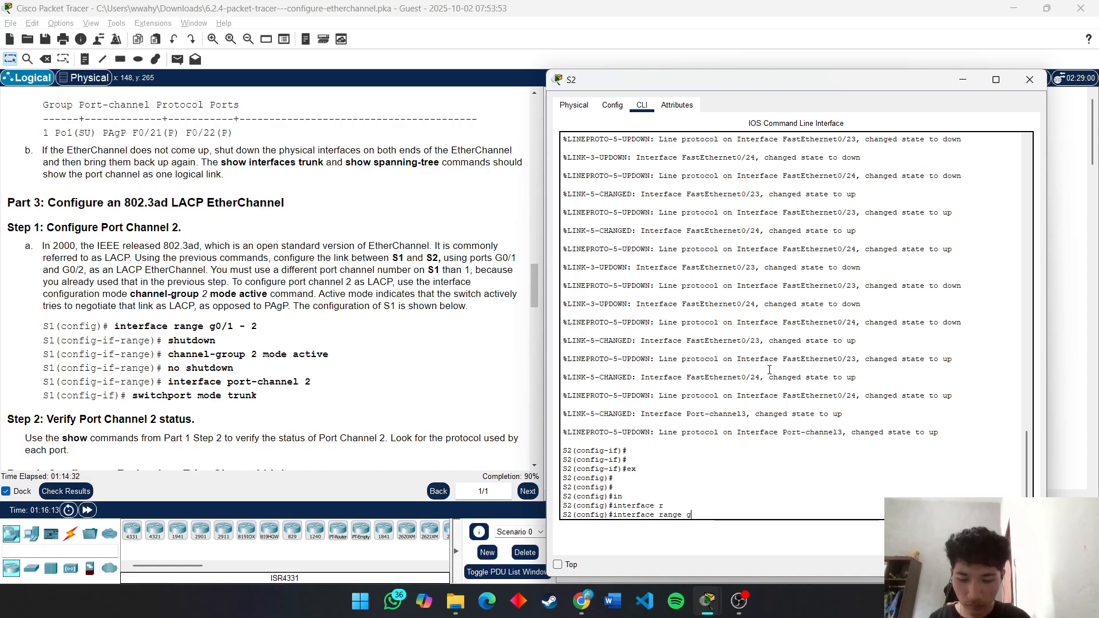
key("Tab")
type("0")
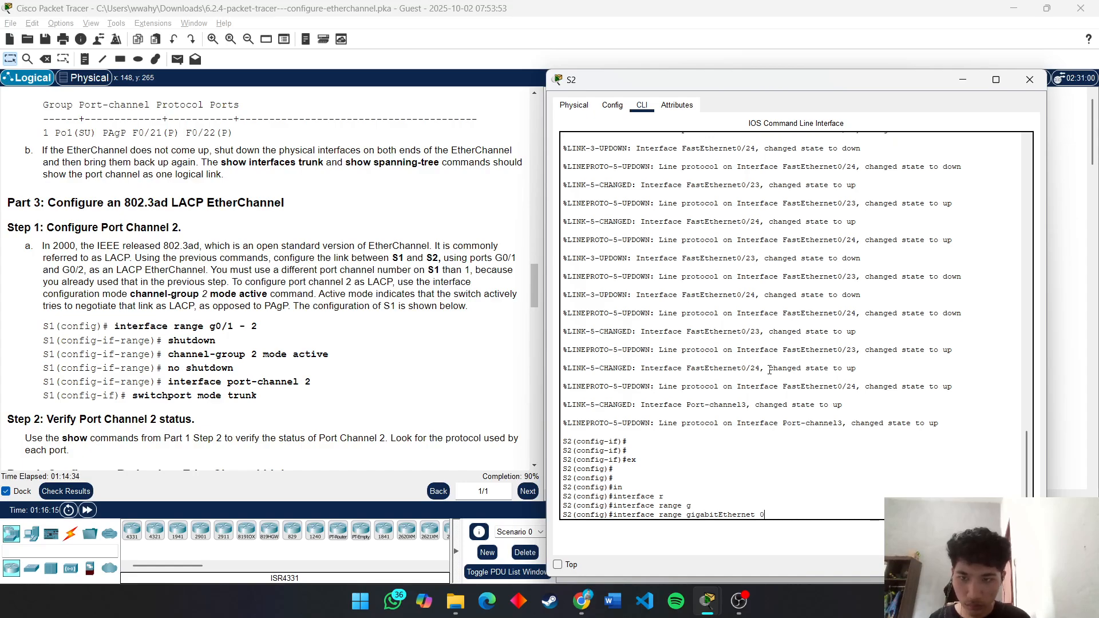
type("/1-2")
key("Return")
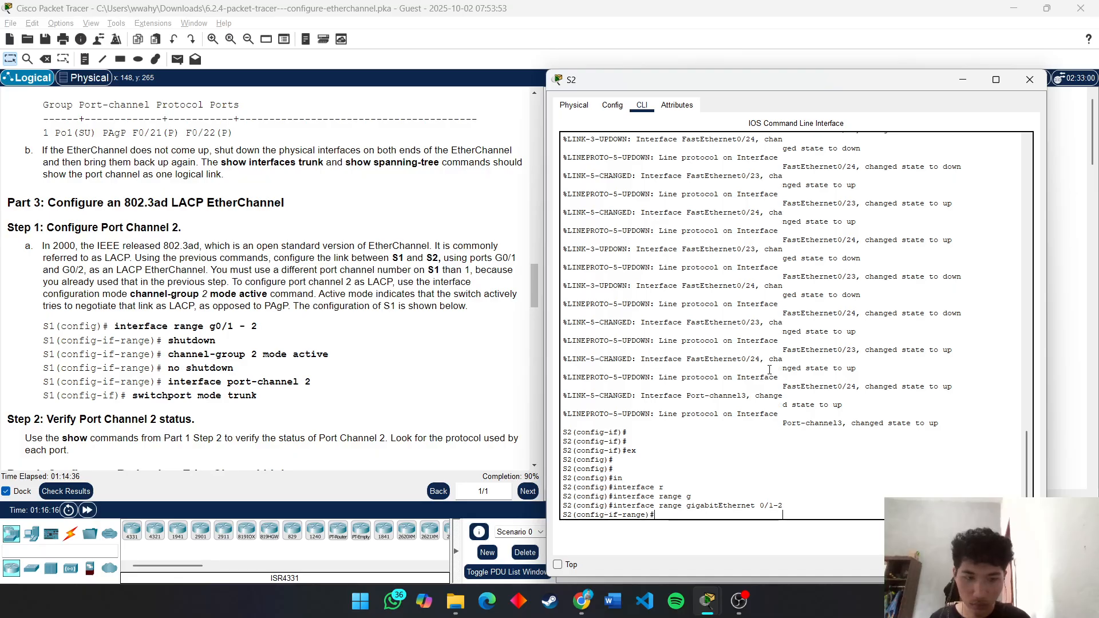
key("Return")
type("shut")
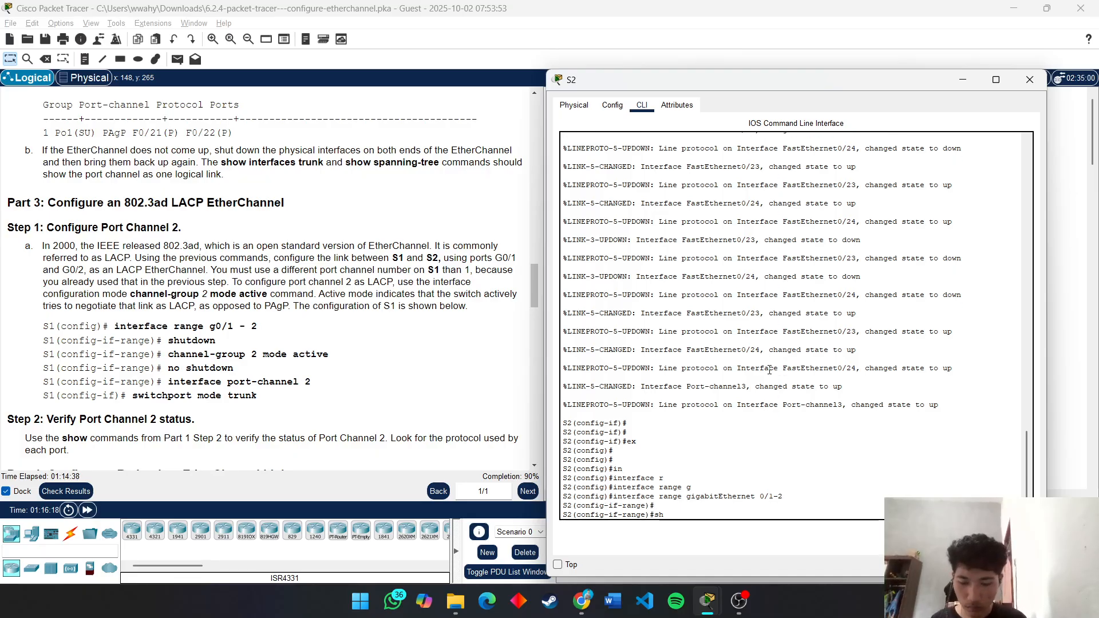
key("Tab")
key("Return")
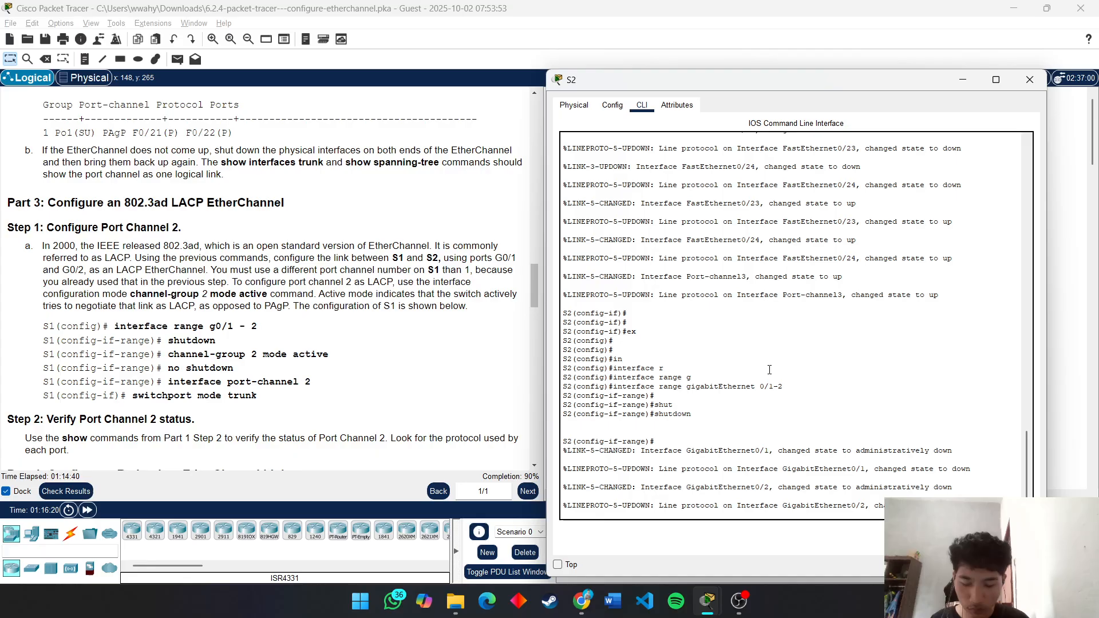
key("Return")
key("Return")
Step: Remove S2's Gigabit port range from its channel group with "no channel-group 2 mode active"
type("no chan")
key("Tab")
type("n")
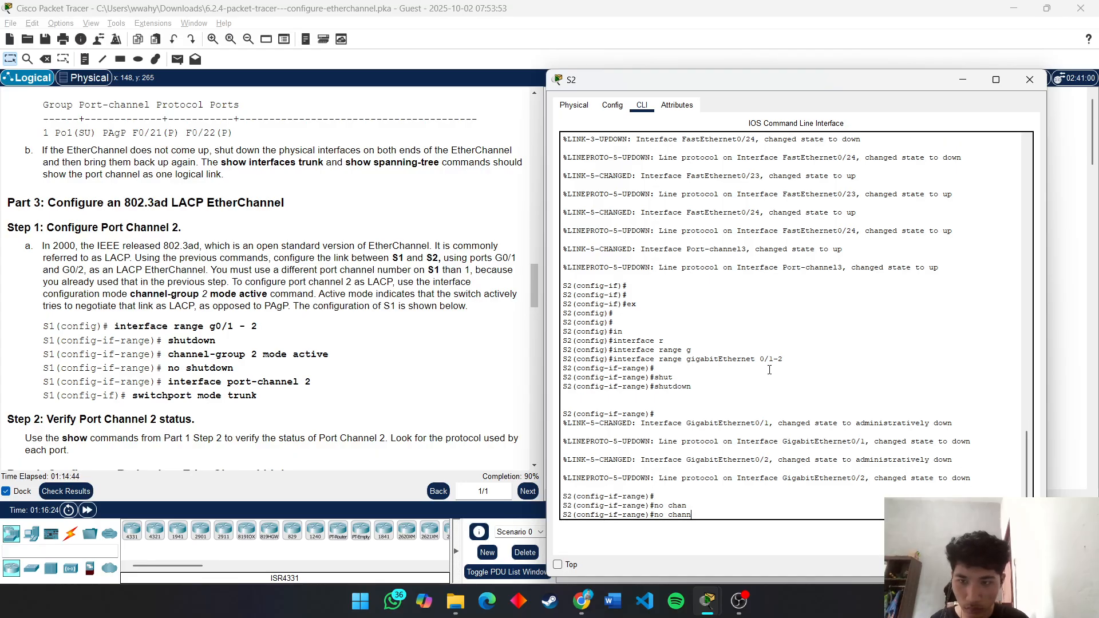
type("el-g")
key("Tab")
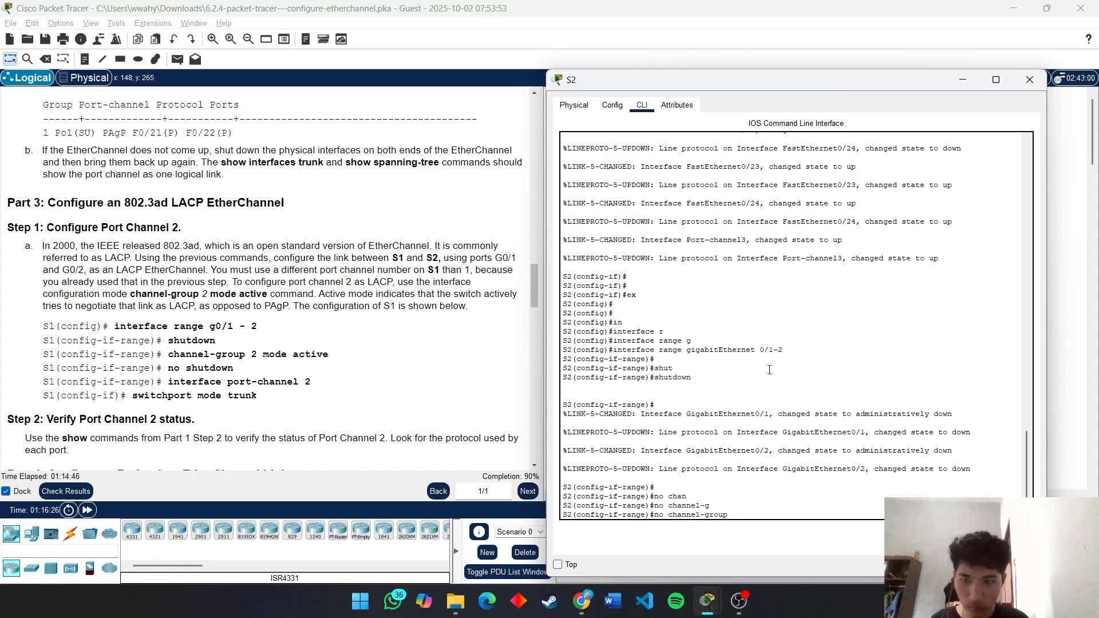
type("2 mod")
key("Tab")
type("e")
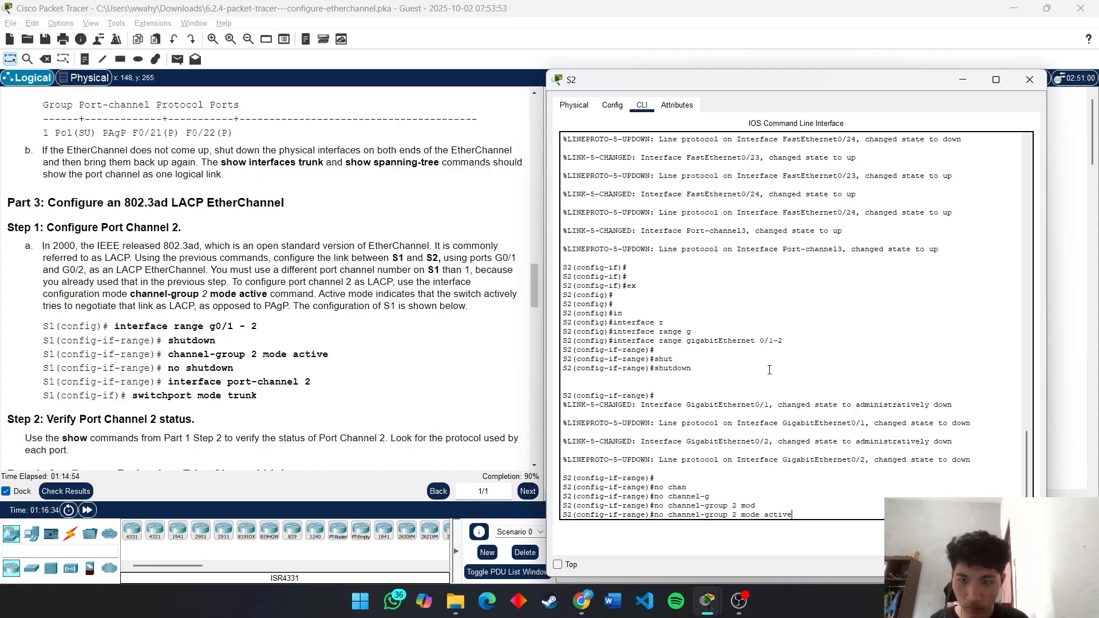
type(" active")
key("Return")
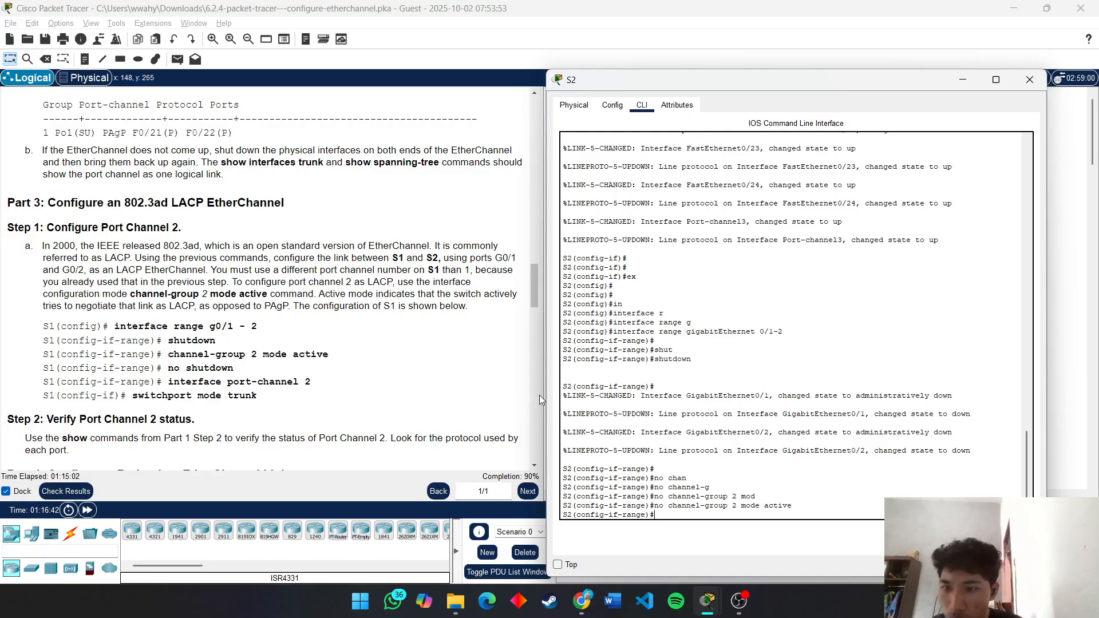
Step: Assign S2's Gigabit port range to channel group 2 in active mode and bring the ports back up with "no shut"
scroll(513, 399, "down", 3)
key("Up")
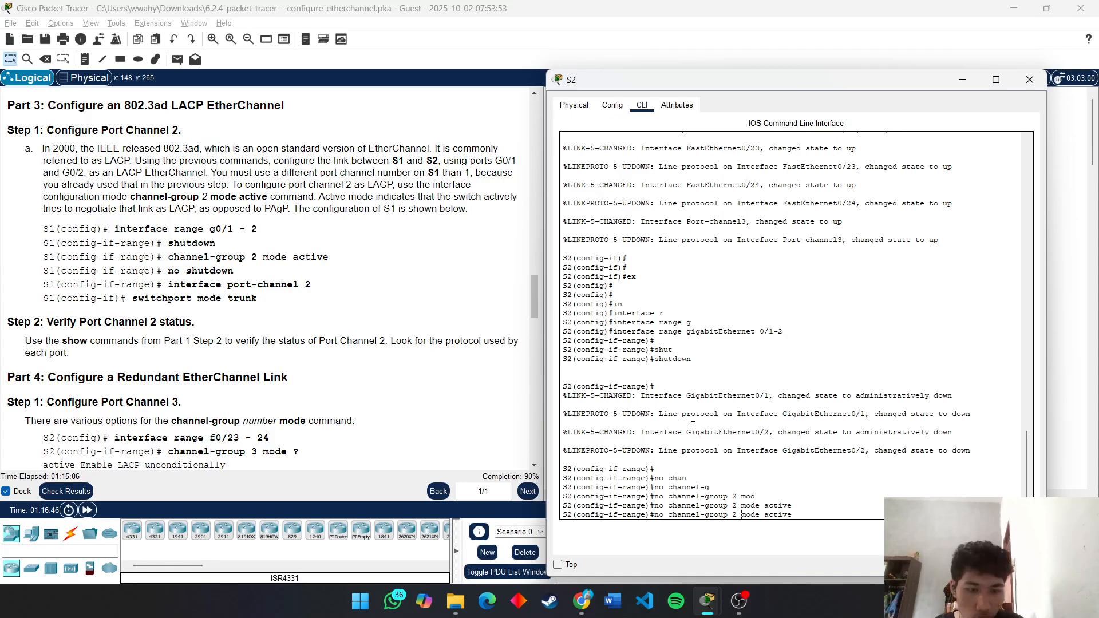
key("BackSpace")
key("BackSpace")
key("BackSpace")
key("BackSpace")
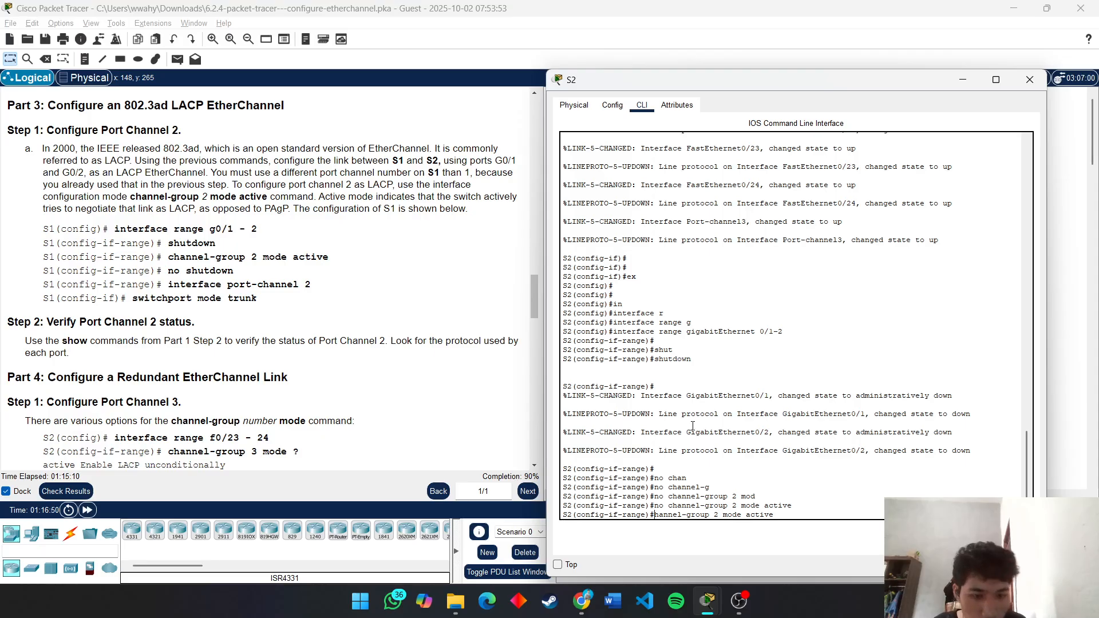
type("c")
key("Return")
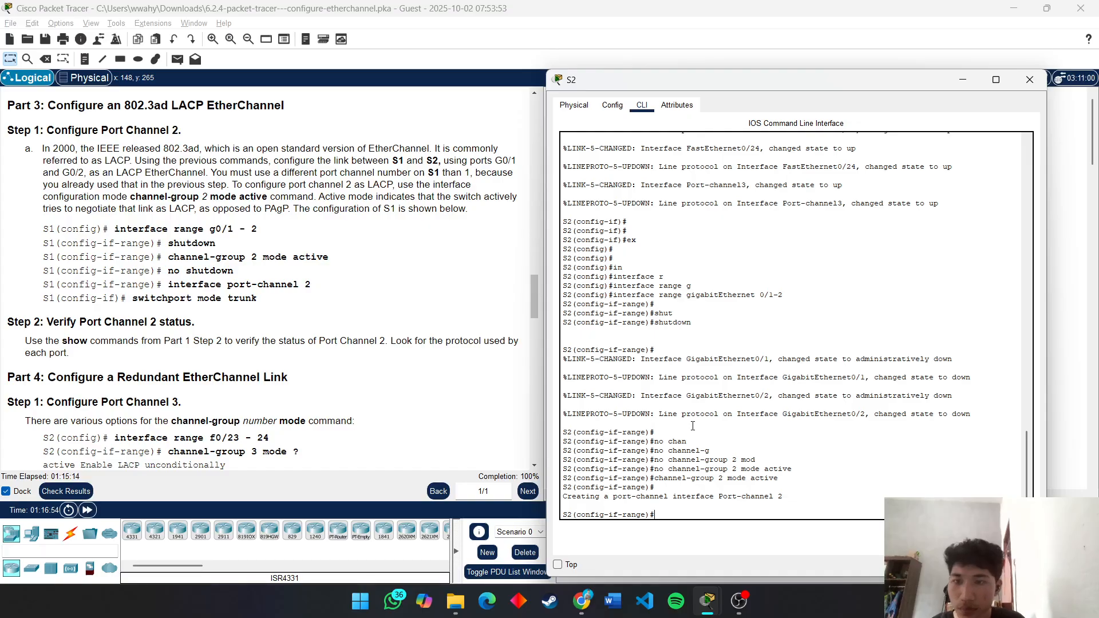
type("no shut")
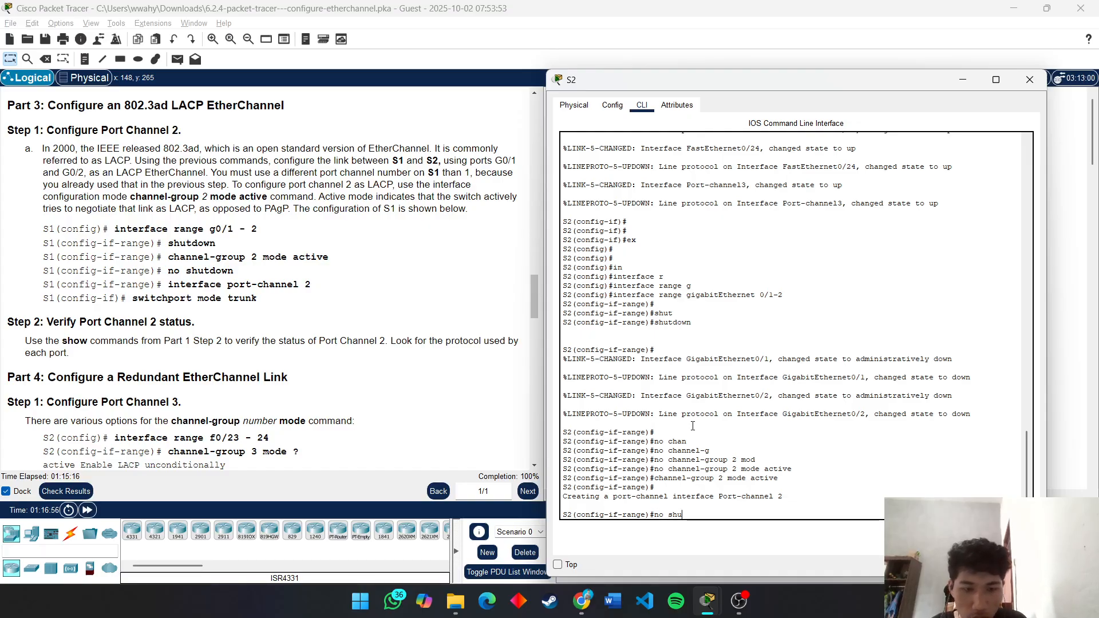
key("Return")
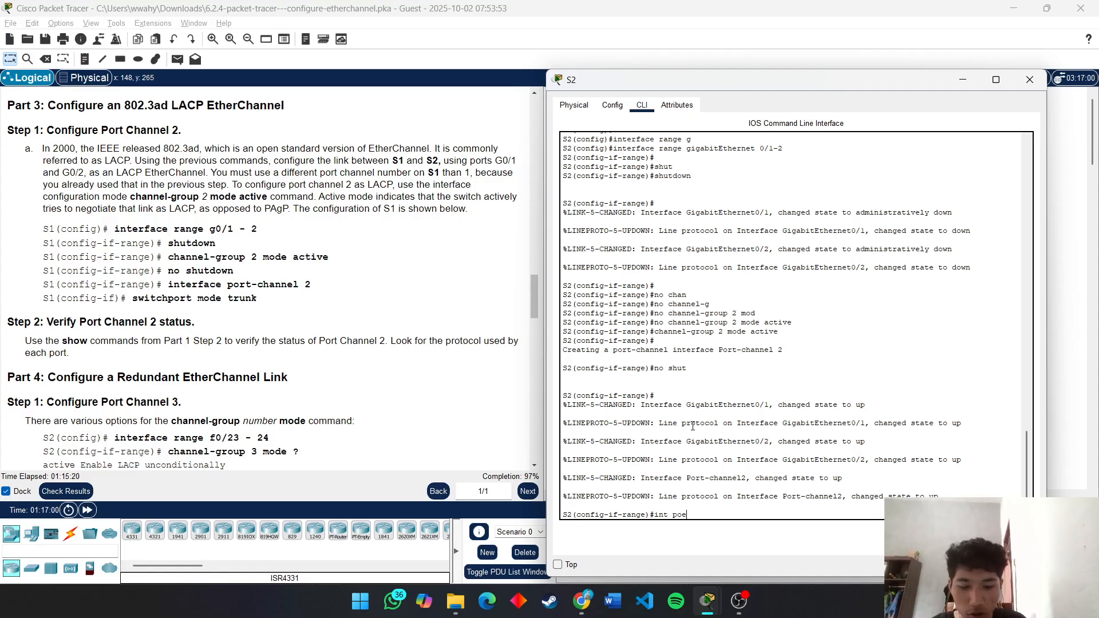
Step: Configure interface port-channel 2 on S2 as a trunk with "switchport mode trunk"
type("hannel 2")
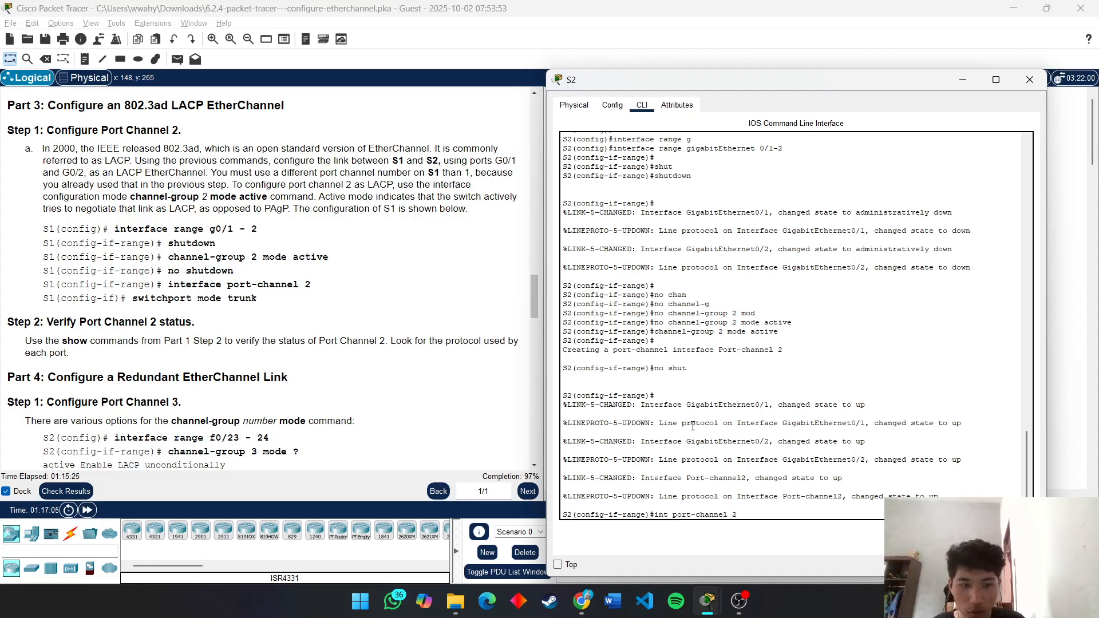
key("Return")
type("sw")
key("Tab")
type("m")
key("Tab")
type("tr")
key("Tab")
key("Return")
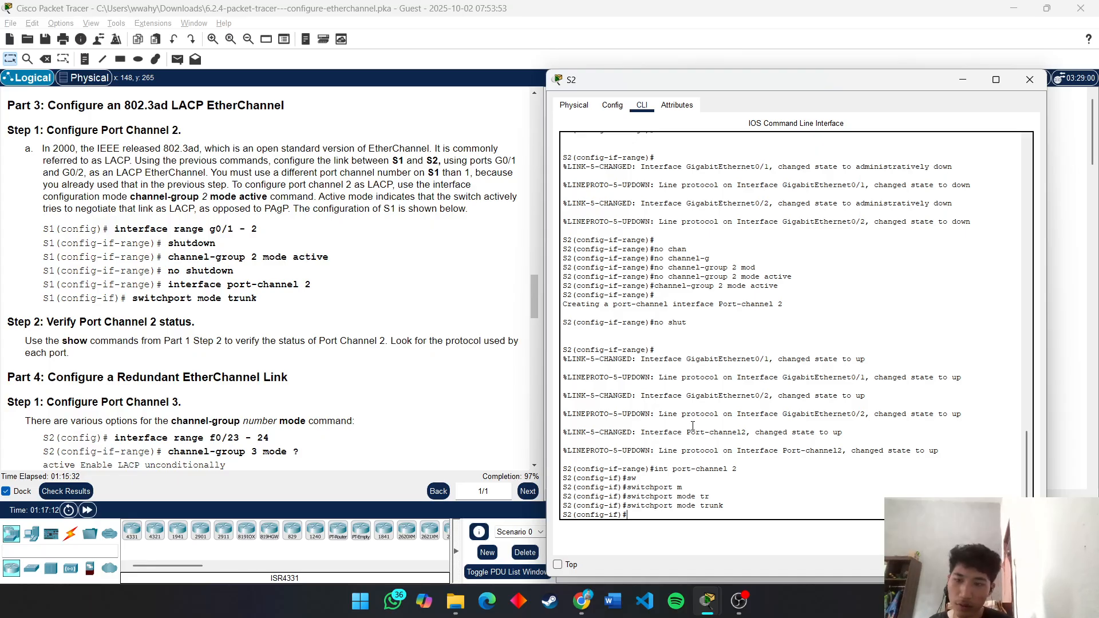
Step: Find the Port Channel 3 commands in Part 4 of the instructions and return S2 to global configuration mode
scroll(391, 300, "down", 5)
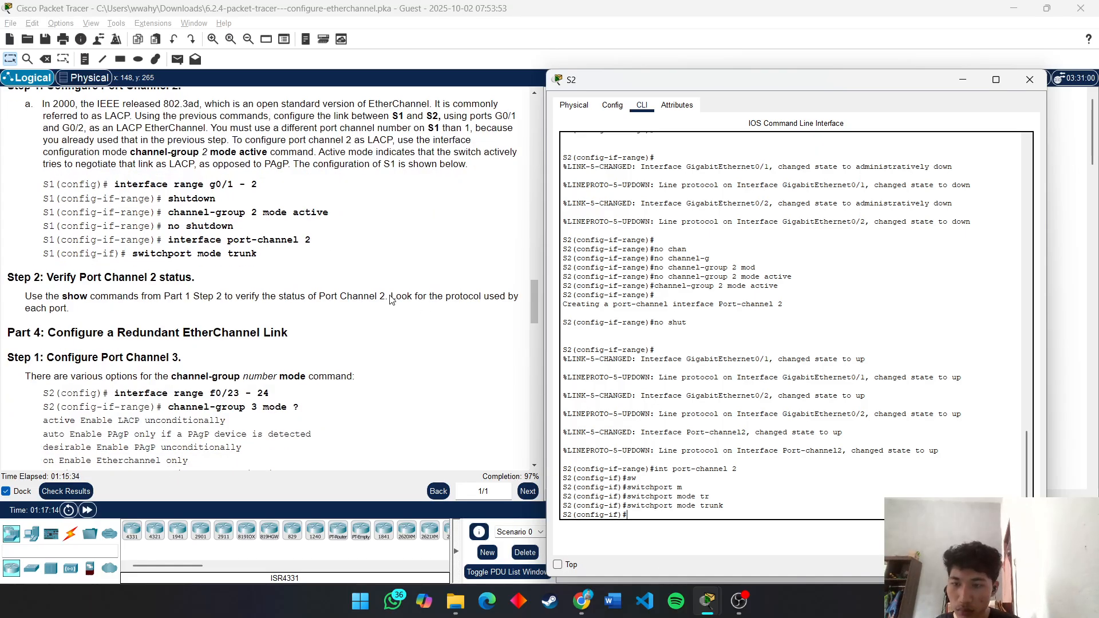
scroll(390, 300, "down", 2)
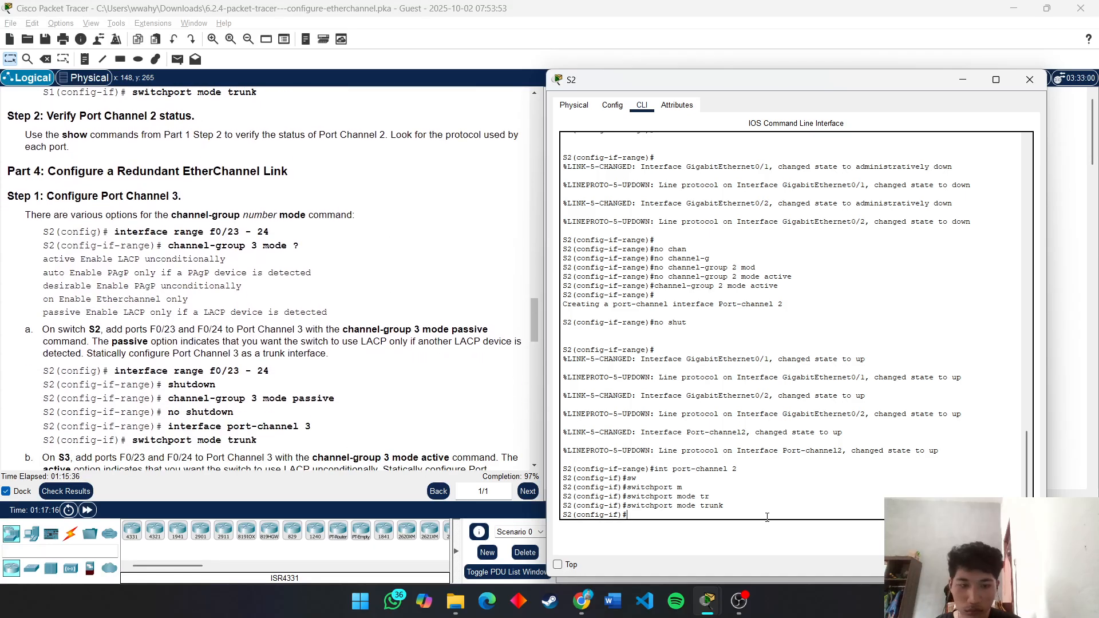
type("x")
key("Return")
key("Return")
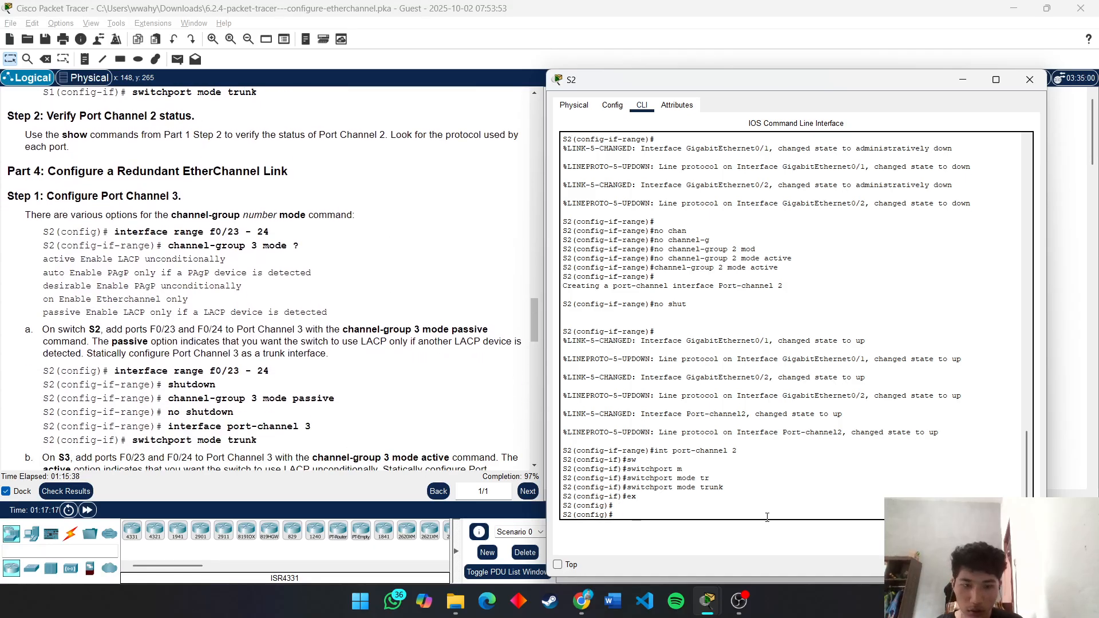
Step: Shut down the interface range f0/23-24 on S2
type("int")
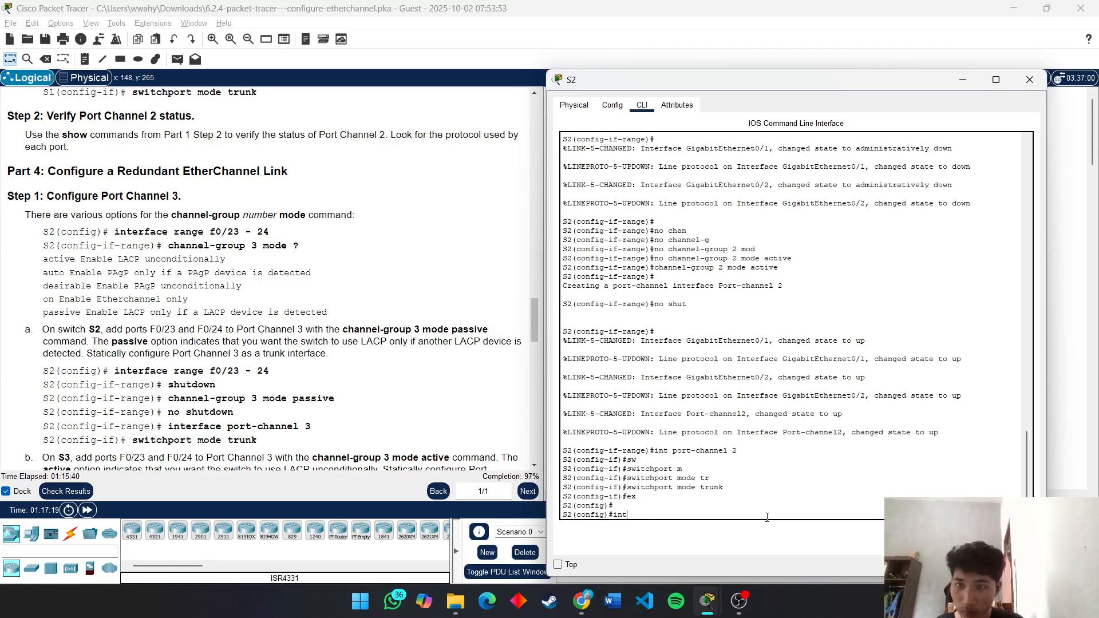
key("Tab")
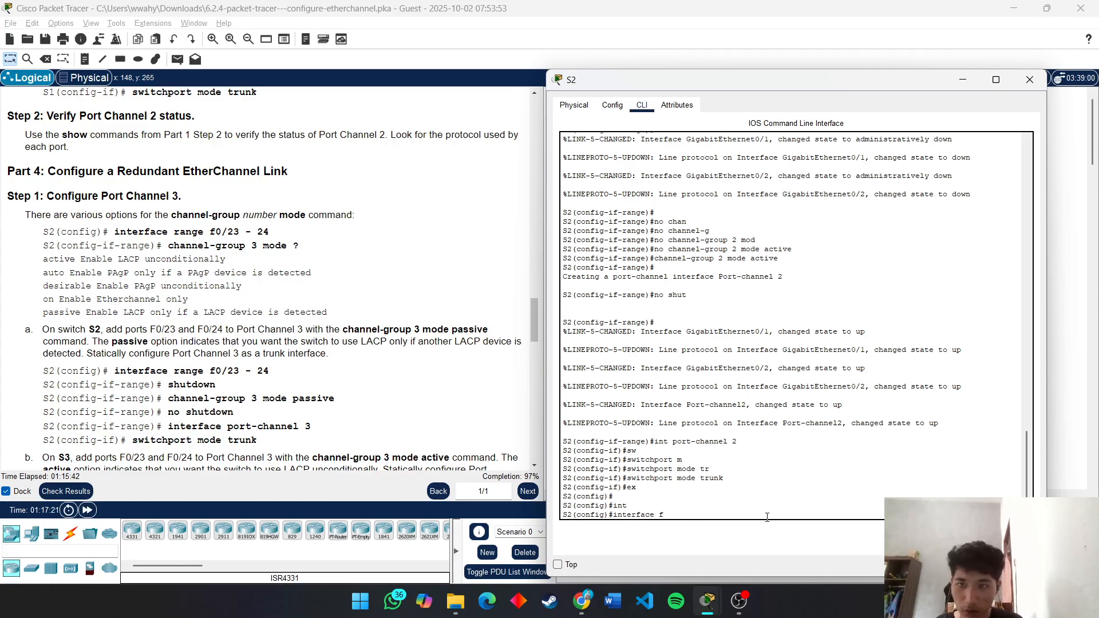
type("r")
key("Tab")
type("f")
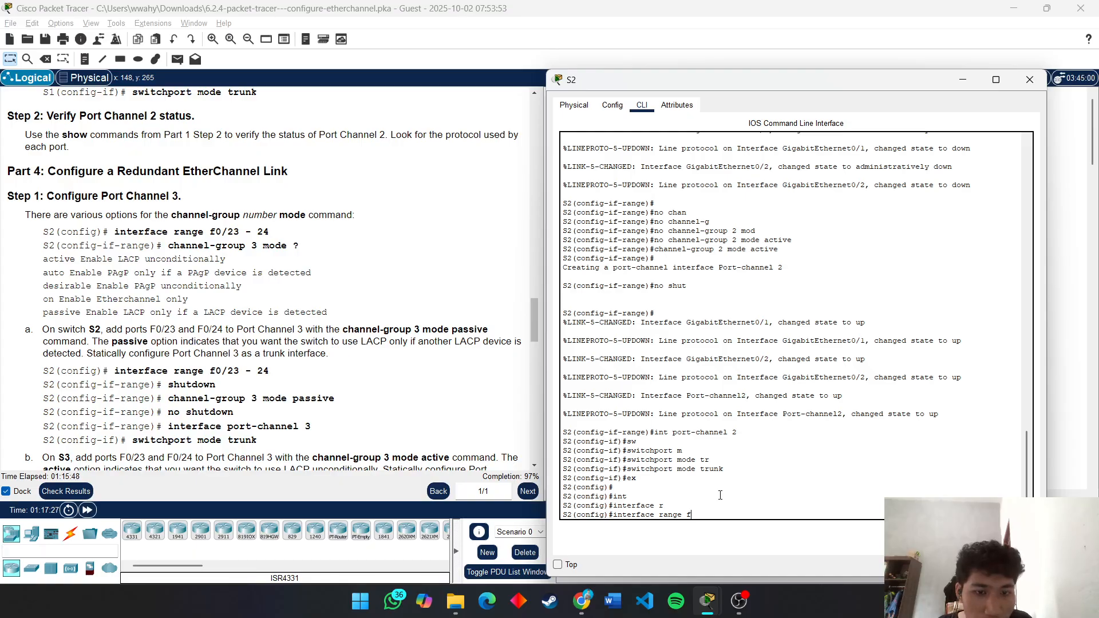
scroll(715, 371, "up", 6)
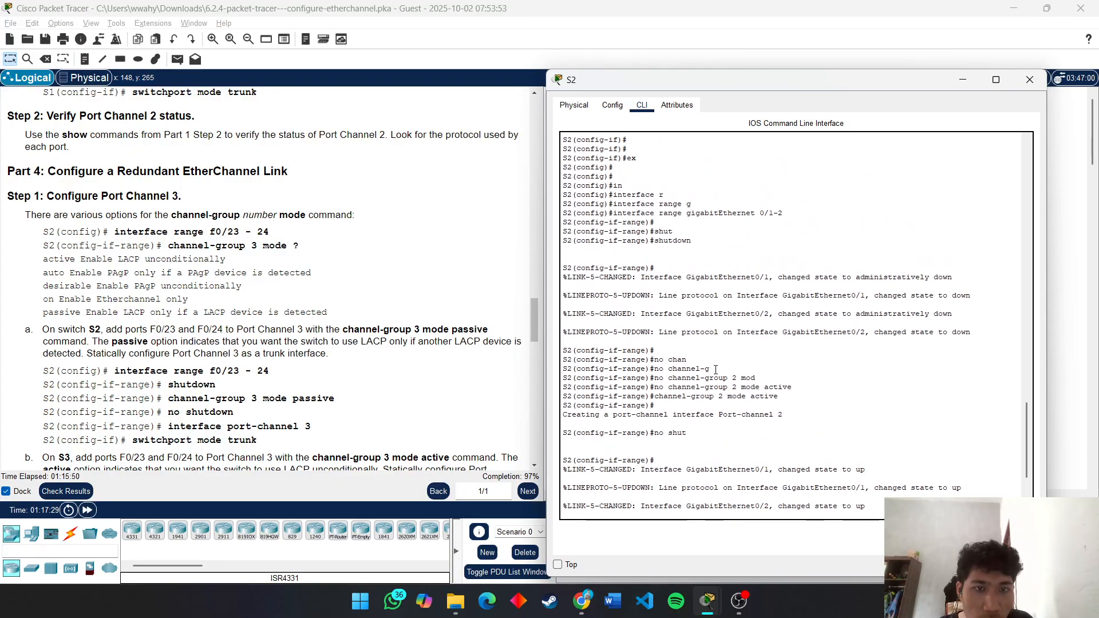
scroll(715, 370, "down", 6)
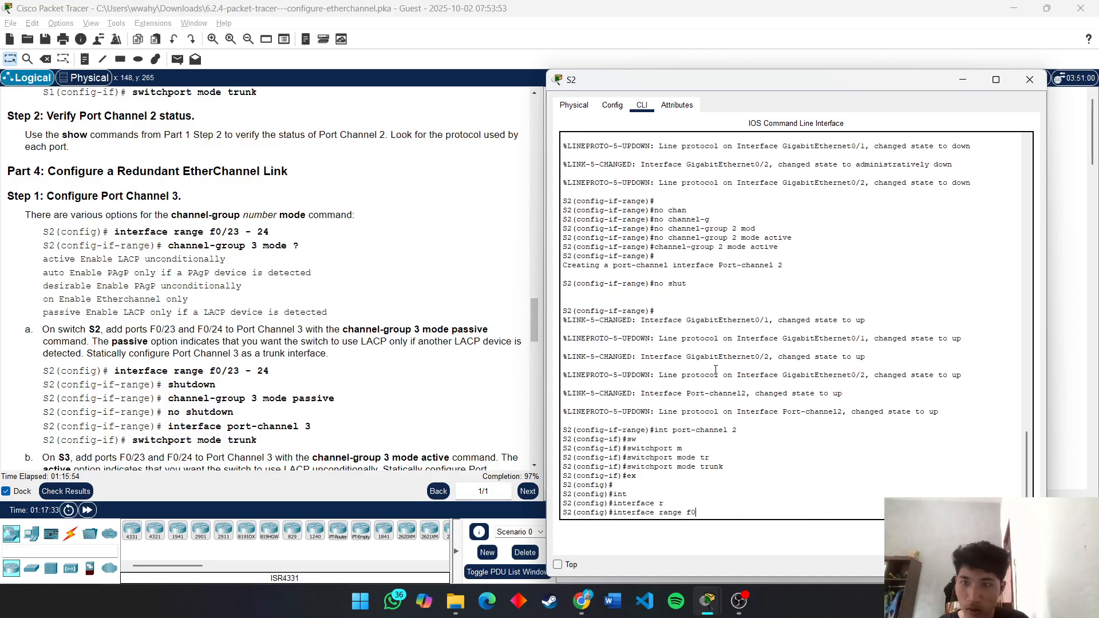
type("3-24")
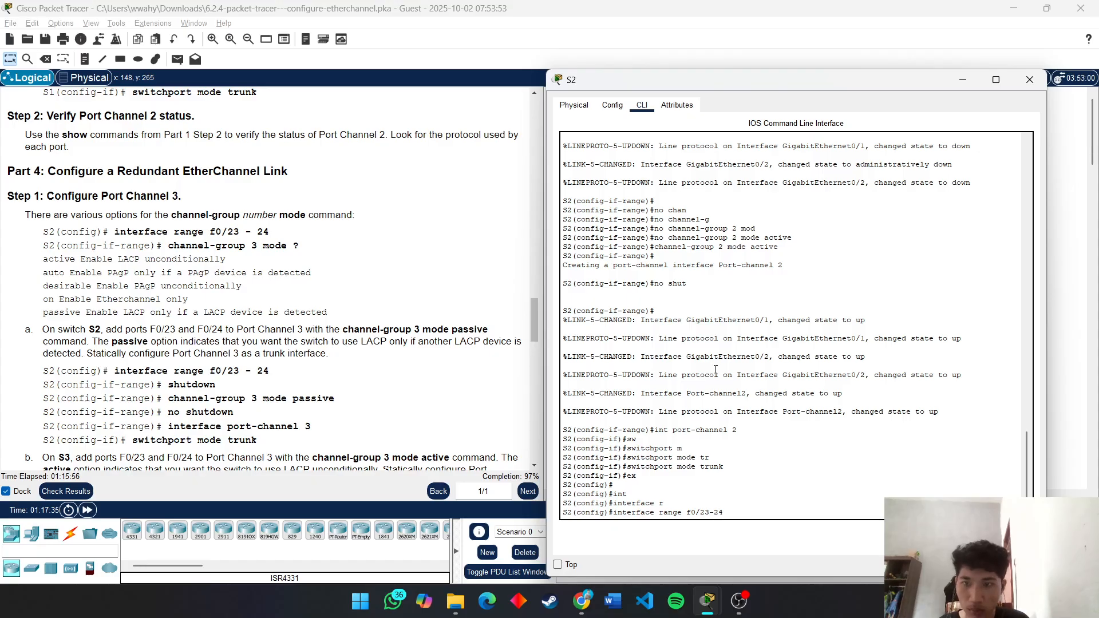
key("Return")
type("shu")
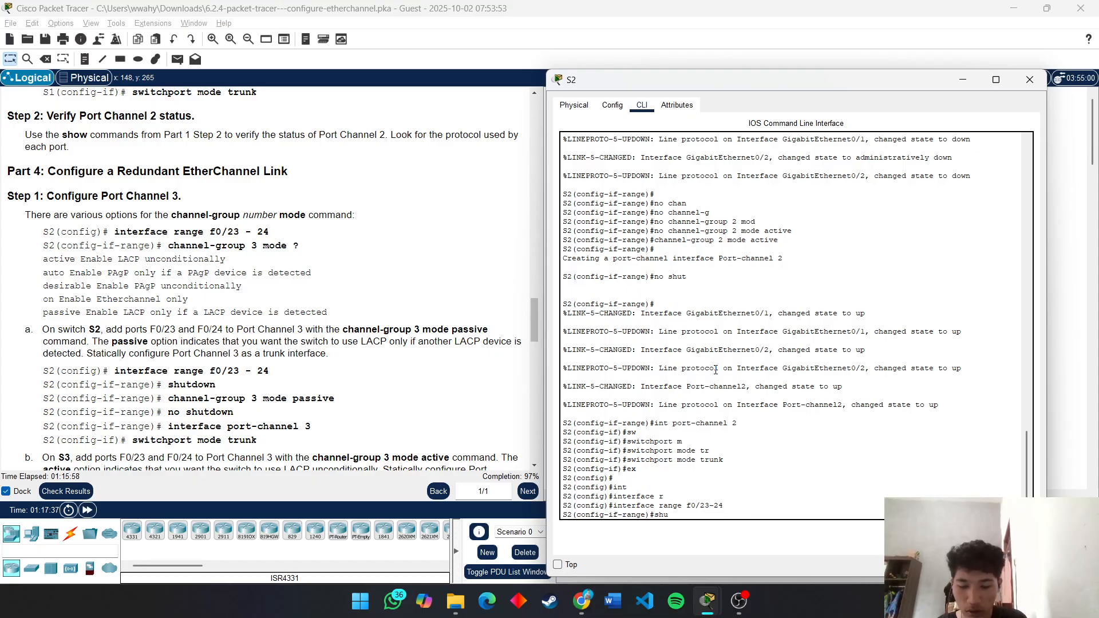
type("t")
key("Tab")
key("Return")
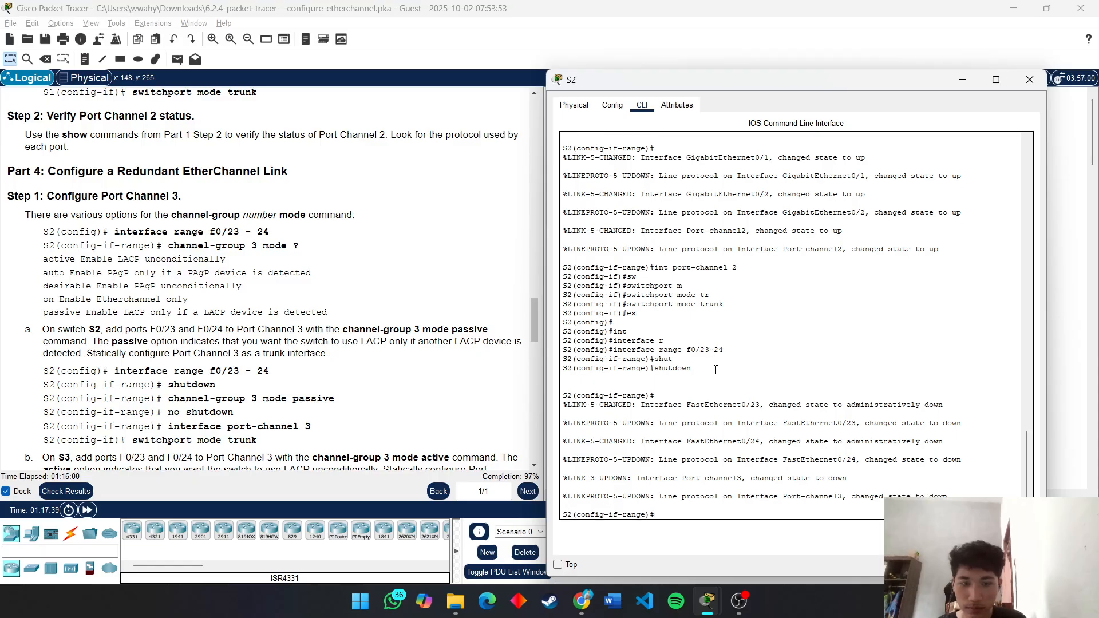
Step: Assign S2's interface range f0/23-24 to channel group 3 in passive mode
type("chan")
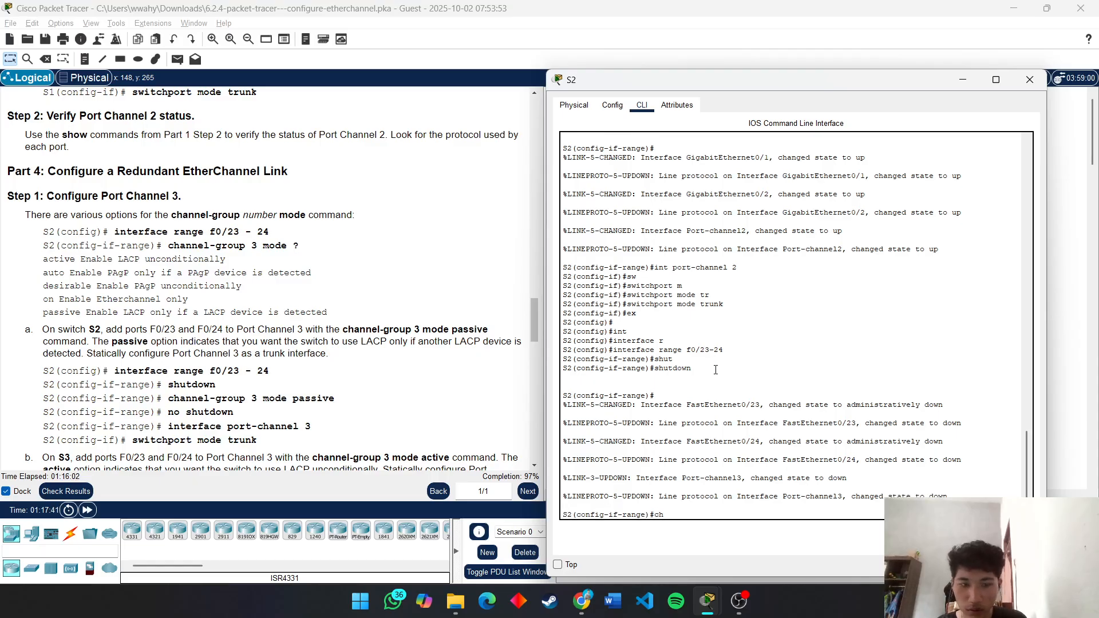
key("Tab")
type("nn")
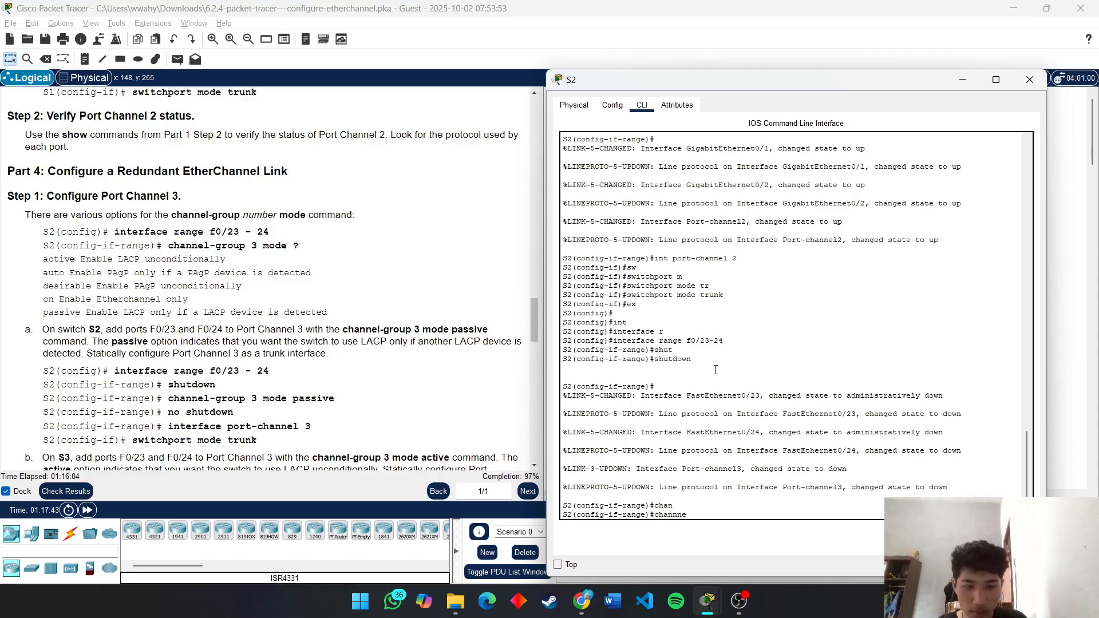
key("BackSpace")
key("BackSpace")
type("el-g")
key("Tab")
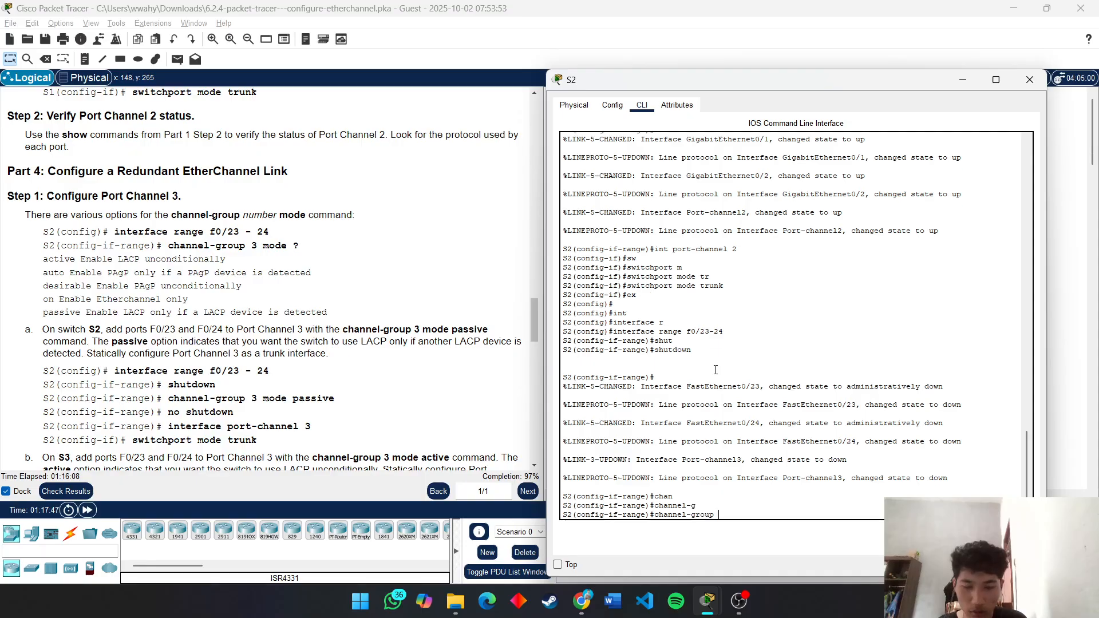
type("3 mod")
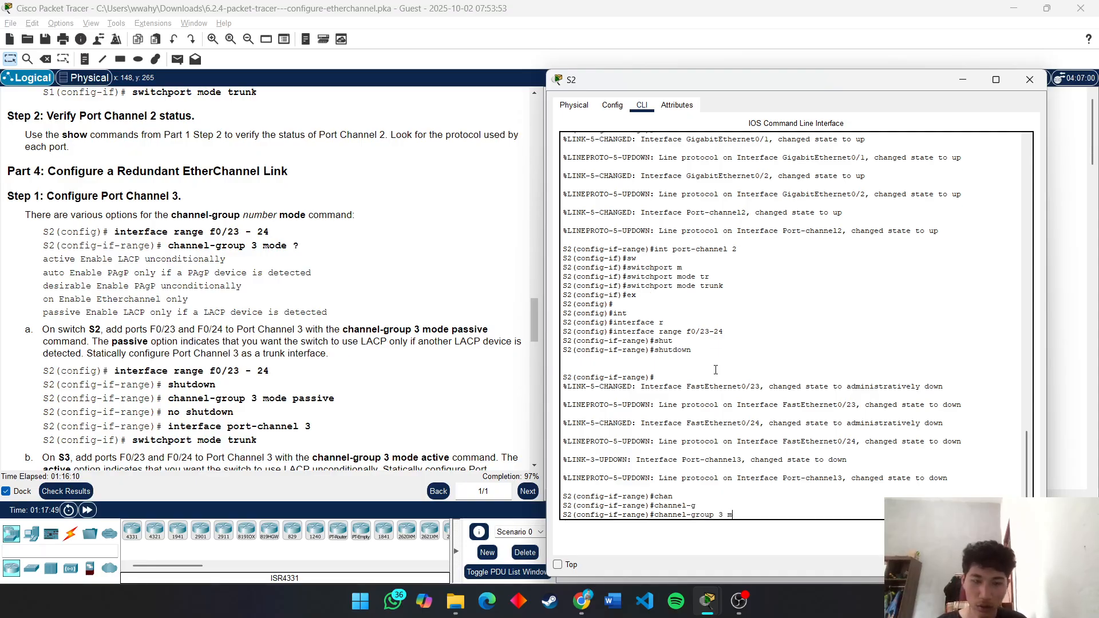
key("Tab")
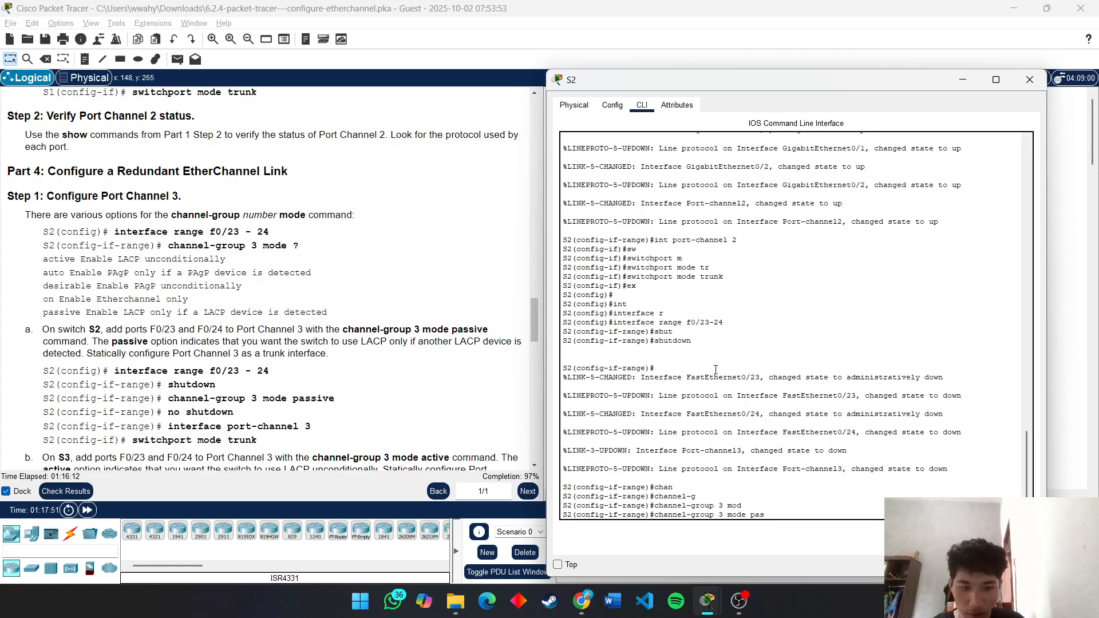
type("pas")
key("Tab")
key("Return")
key("Return")
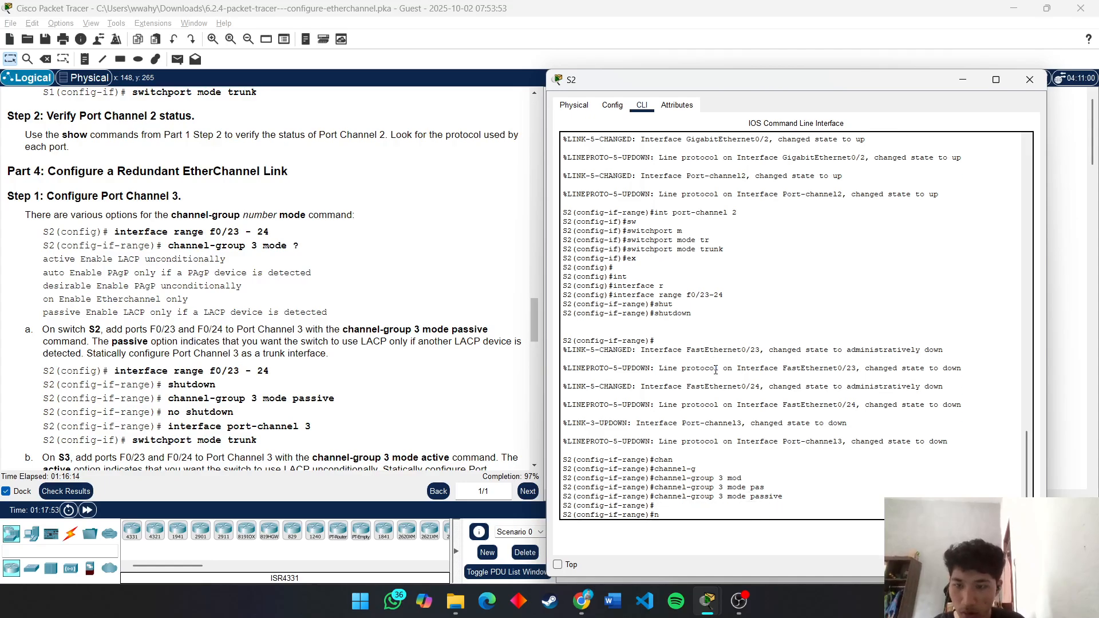
Step: Bring S2's F0/23-24 ports back up with "no shut"
type("no shut")
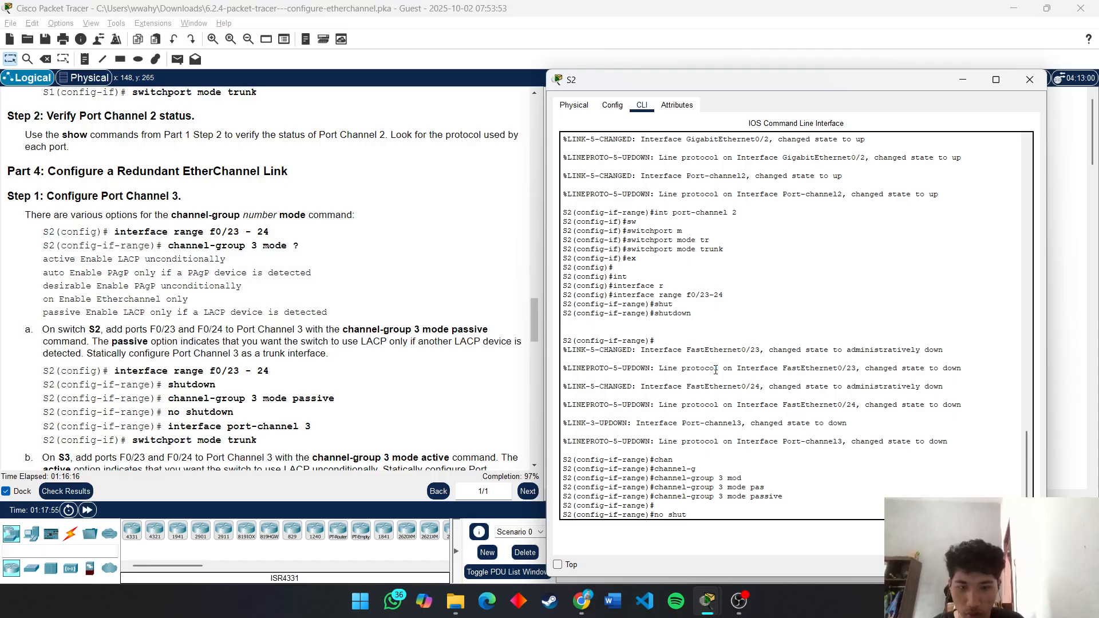
key("Return")
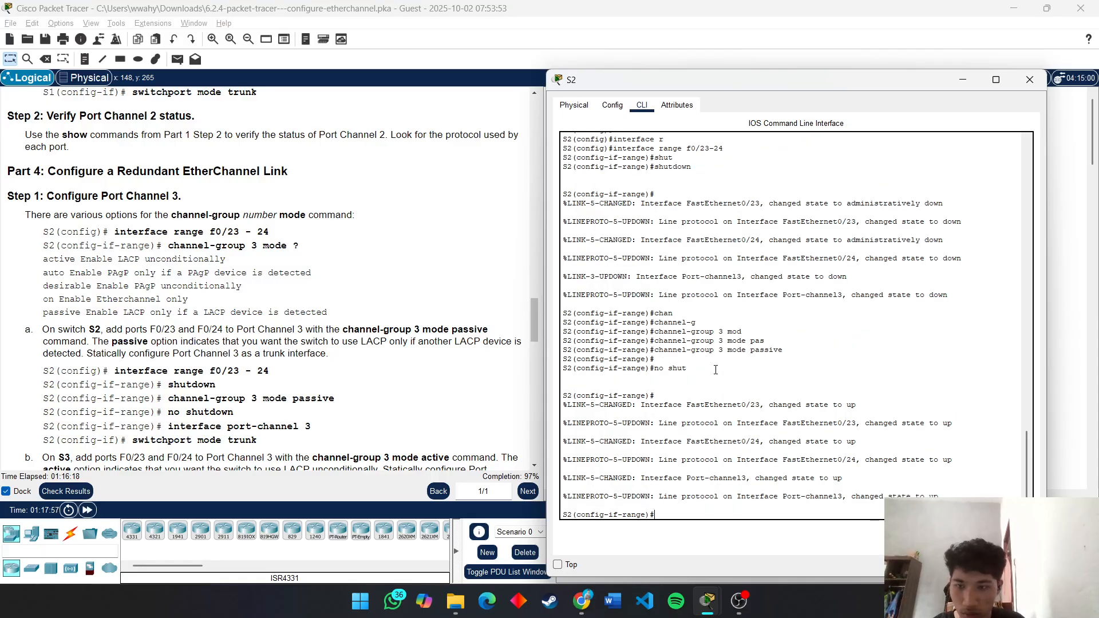
key("Return")
Step: Configure interface port-channel 3 on S2 as a trunk with "switchport mode trunk" and return to global configuration mode
type("interface port-channel")
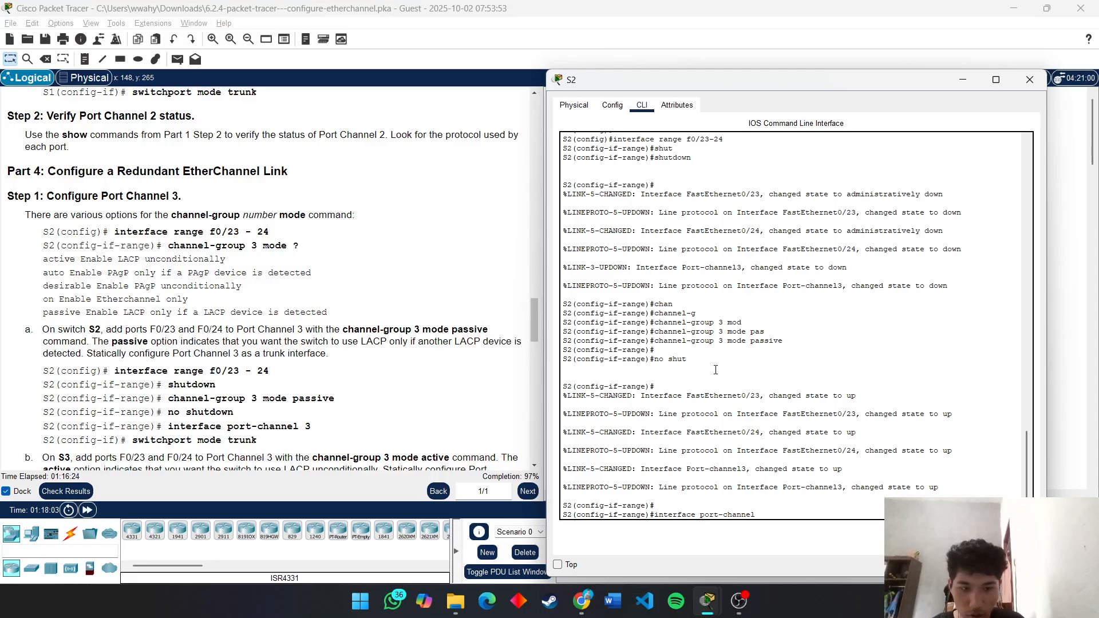
type(" 3")
key("Return")
type("swi")
key("Tab")
type("m")
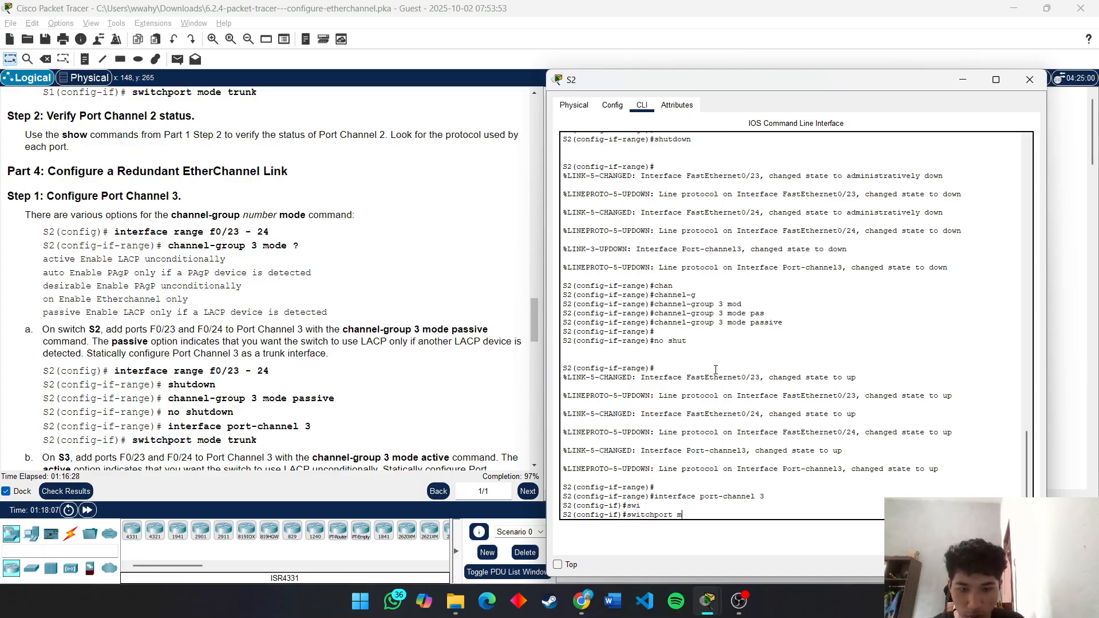
key("Tab")
type("tr")
key("Tab")
key("Return")
key("Return")
key("Return")
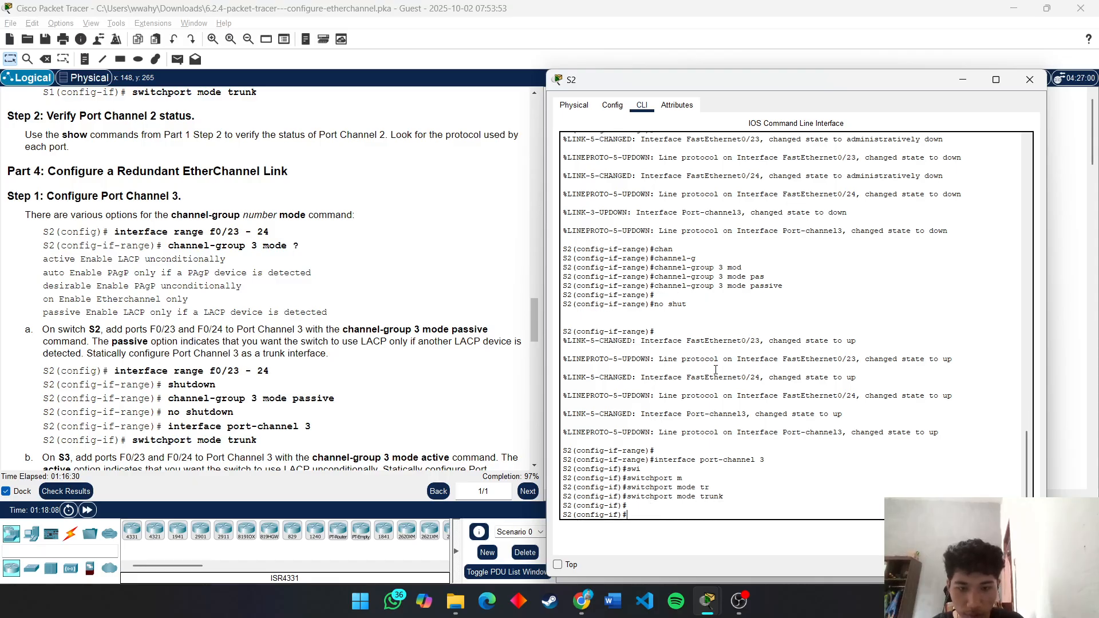
type("ex")
key("Return")
key("Return")
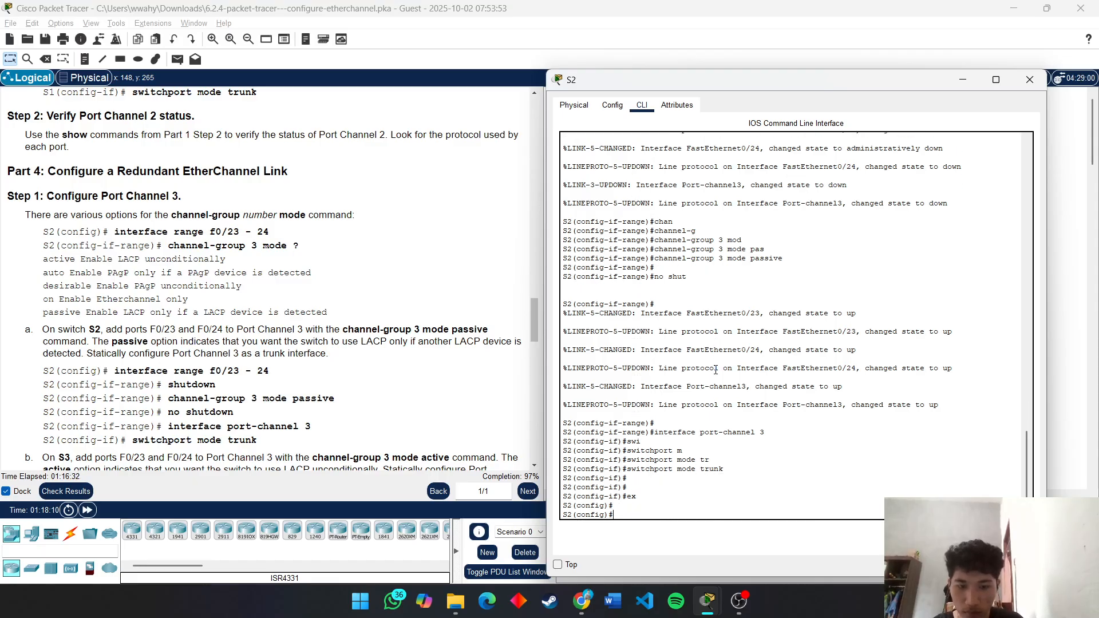
Step: Check the activity results and look through the assessment items for any still marked incorrect
left_click(405, 285)
scroll(404, 285, "down", 2)
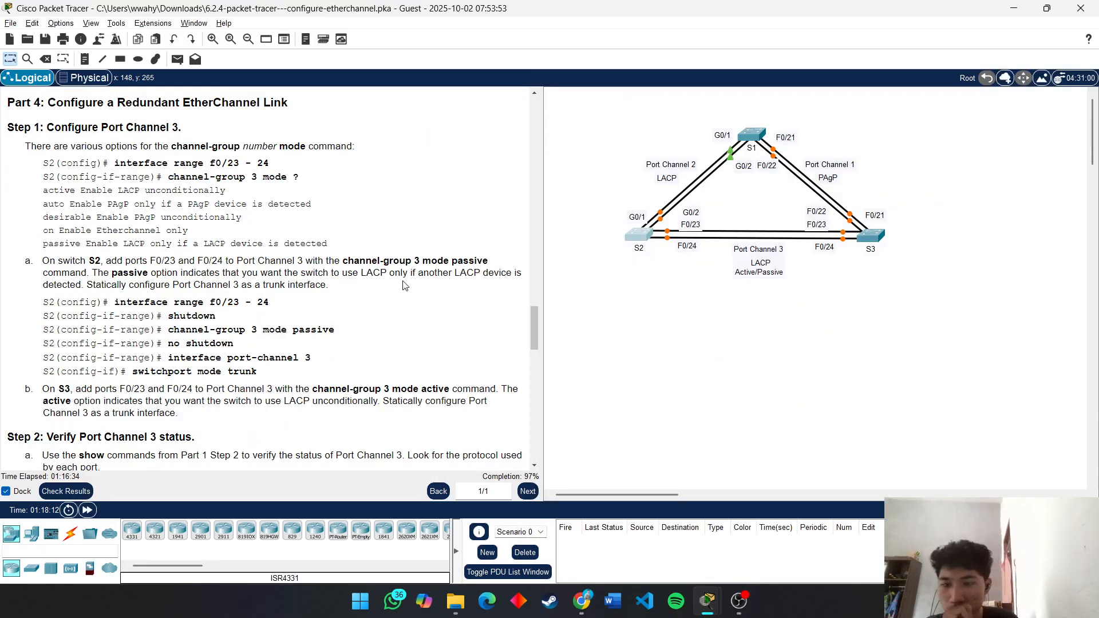
scroll(349, 348, "down", 2)
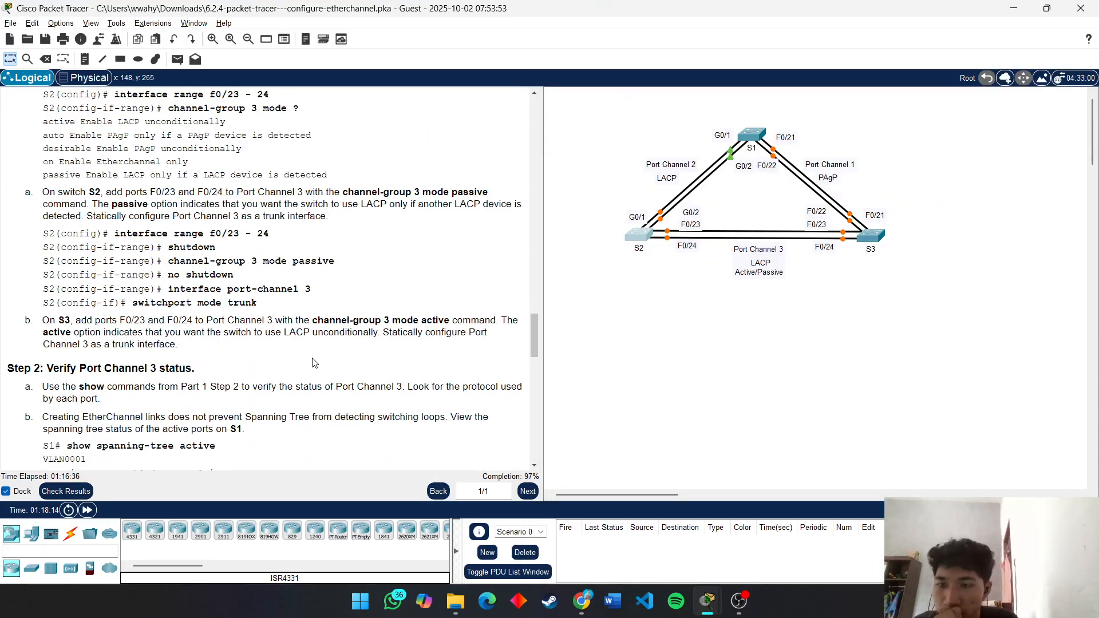
left_click(66, 491)
left_click(100, 89)
scroll(177, 340, "down", 7)
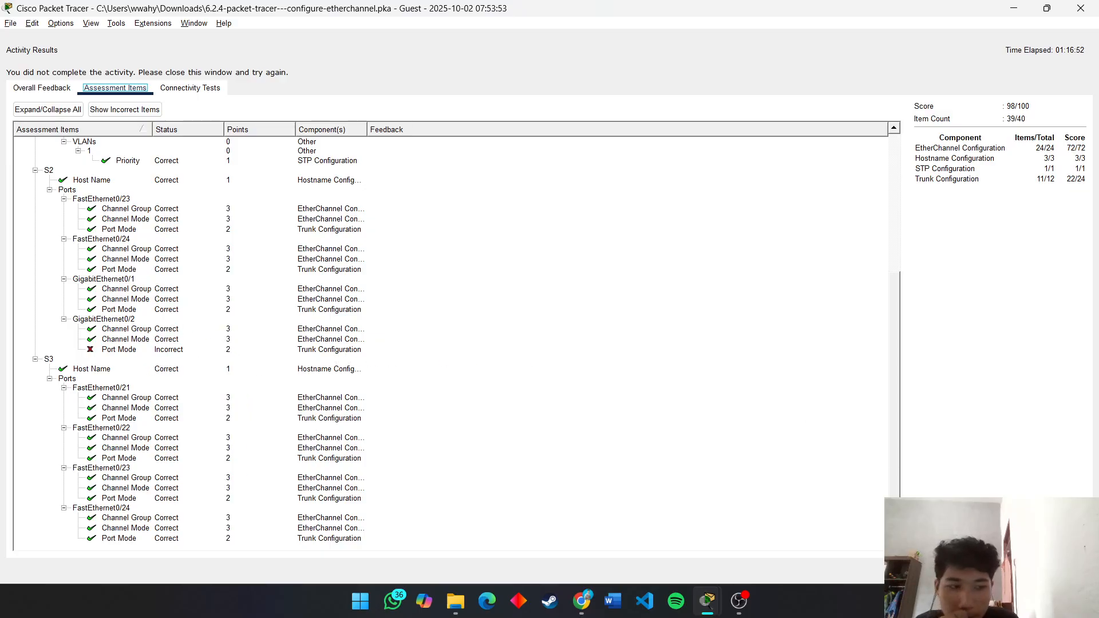
left_click(1065, 571)
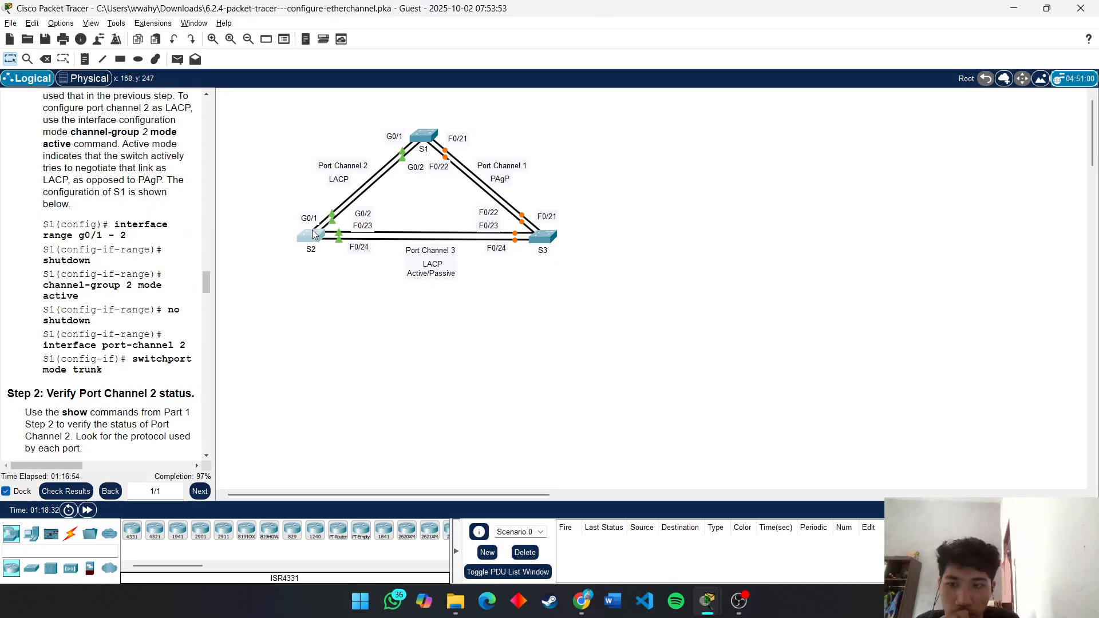
Step: Configure interface g0/2 on S2 as a trunk with "switchport mode trunk"
left_click_drag(212, 267, 581, 257)
left_click(620, 235)
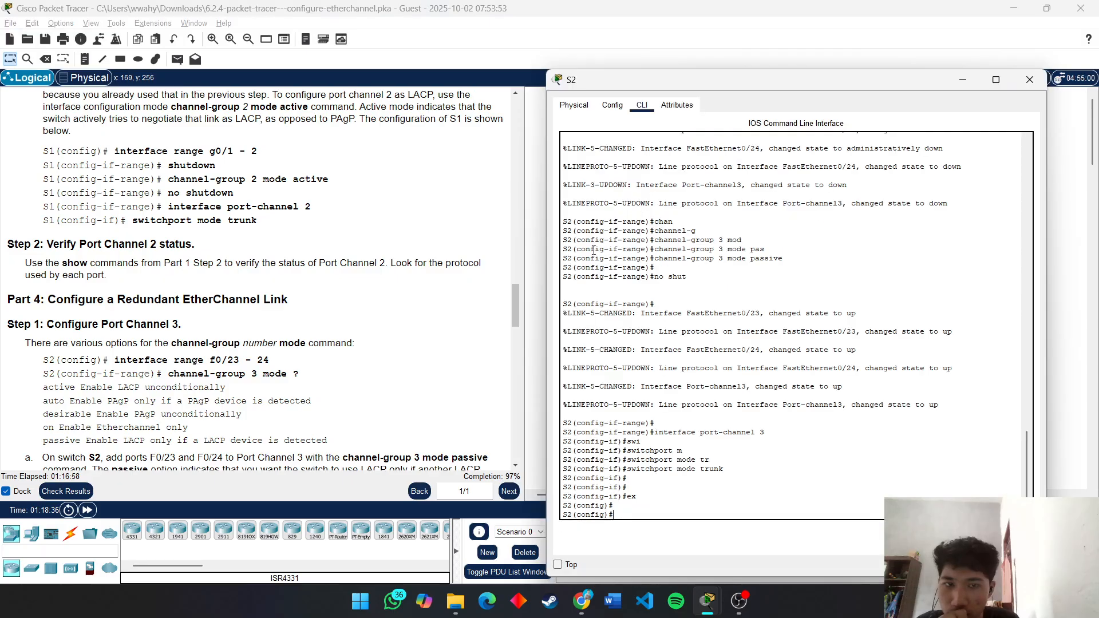
left_click(659, 430)
type("int g0/2")
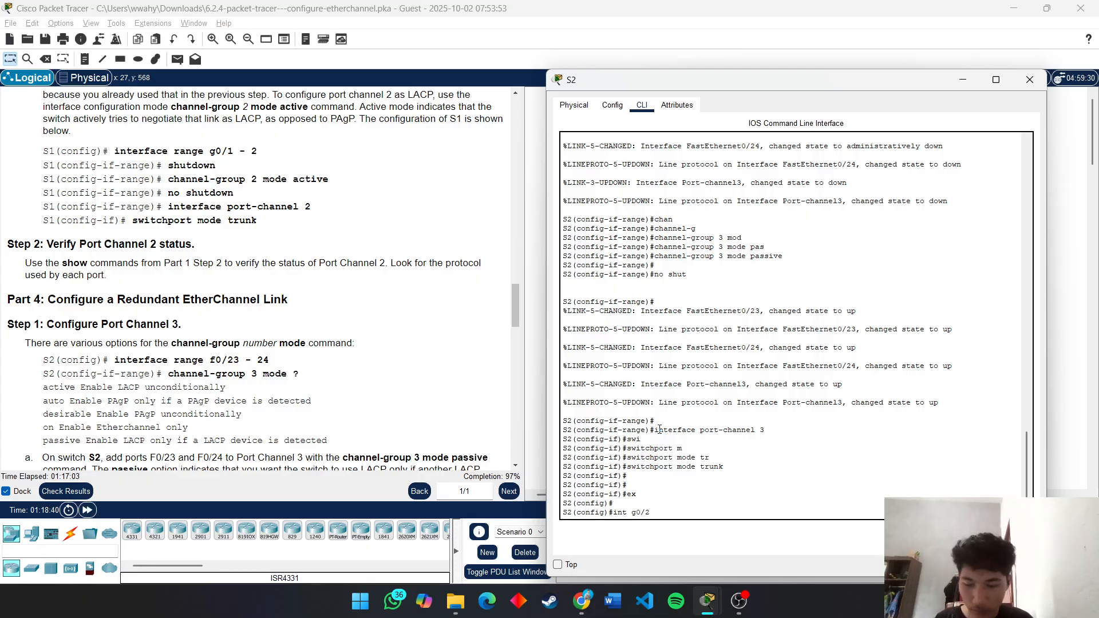
key("Return")
type("sw")
key("Tab")
type("m")
key("Tab")
key("Tab")
key("Return")
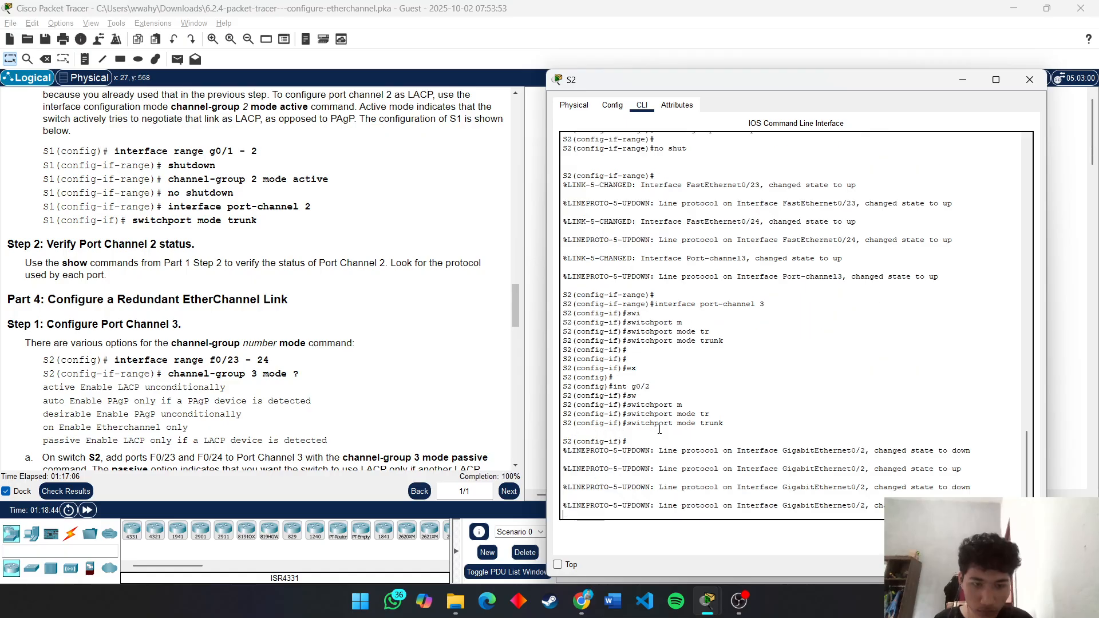
key("Return")
key("Return")
Step: Exit interface and global configuration on S2 back to privileged EXEC mode
type("e")
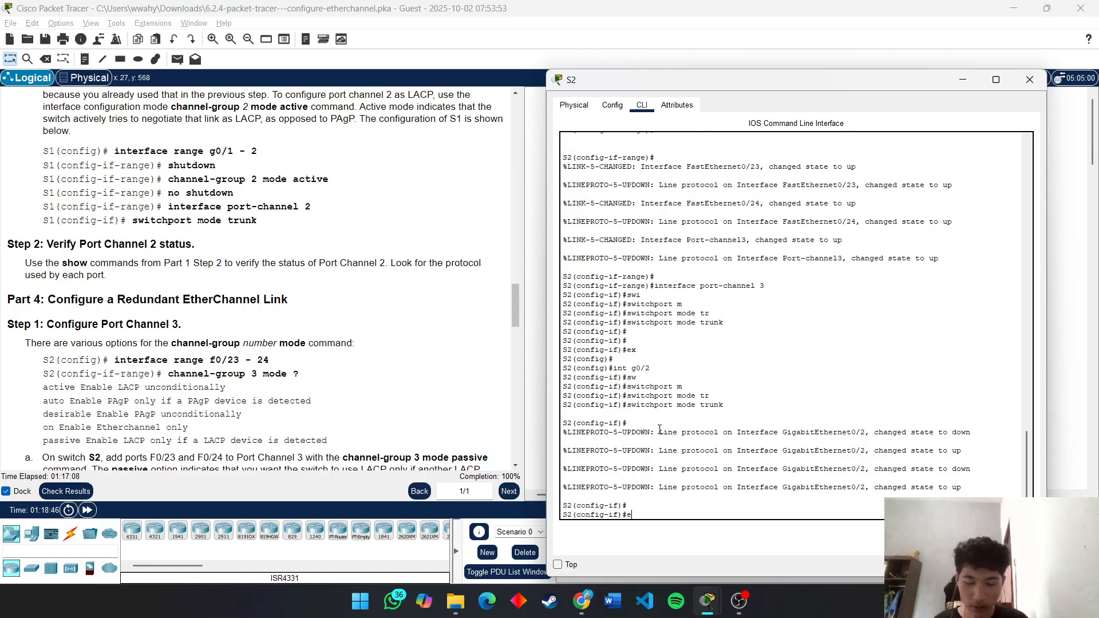
type("x")
key("Return")
key("Return")
type("ex")
key("Return")
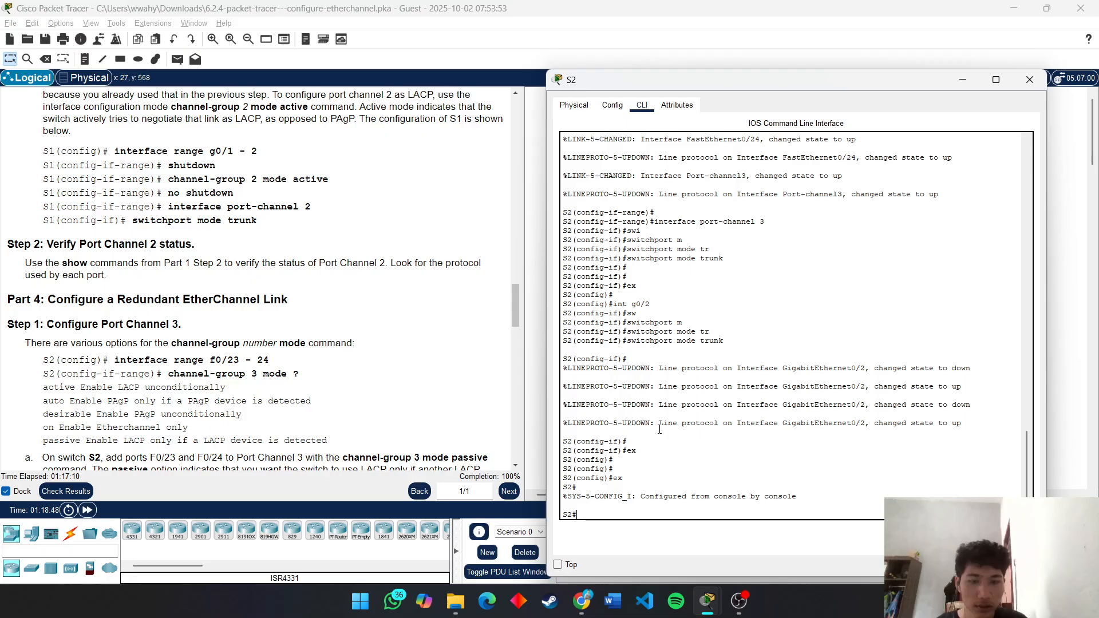
key("Return")
key("Return")
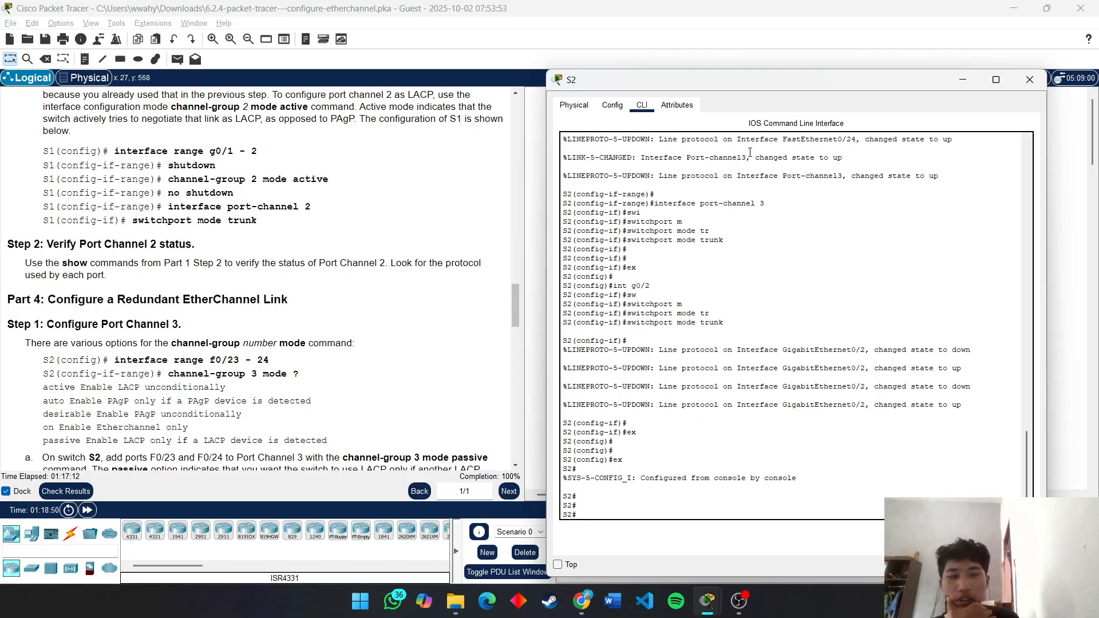
Step: Put away S2's window and fast-forward the simulation time repeatedly so the topology links converge
left_click(954, 83)
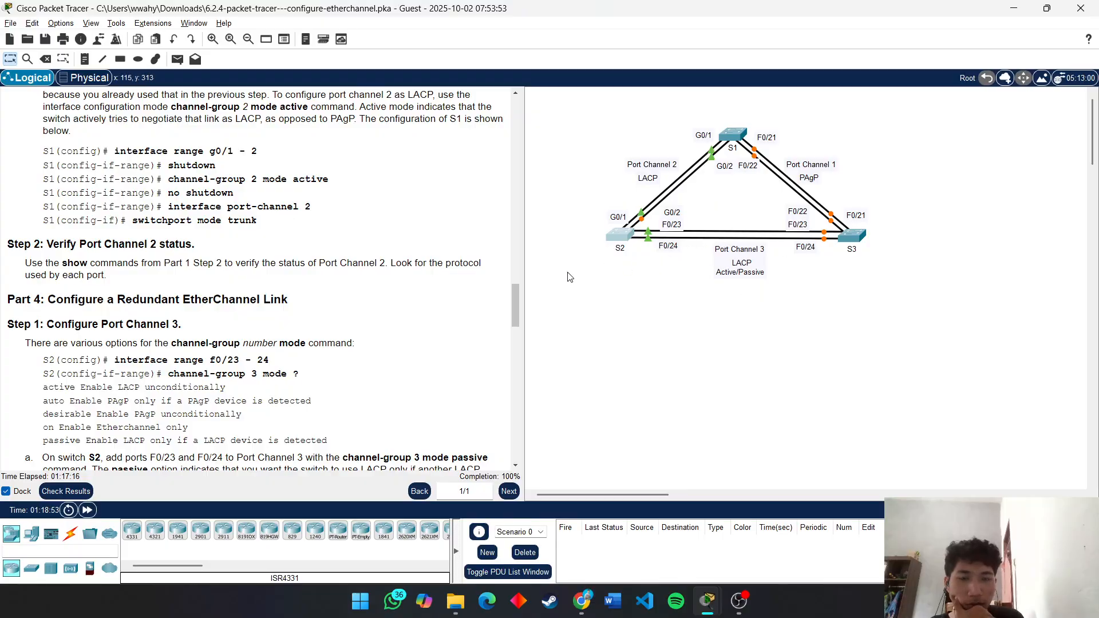
left_click(86, 508)
left_click(86, 509)
left_click(86, 509)
left_click(86, 509)
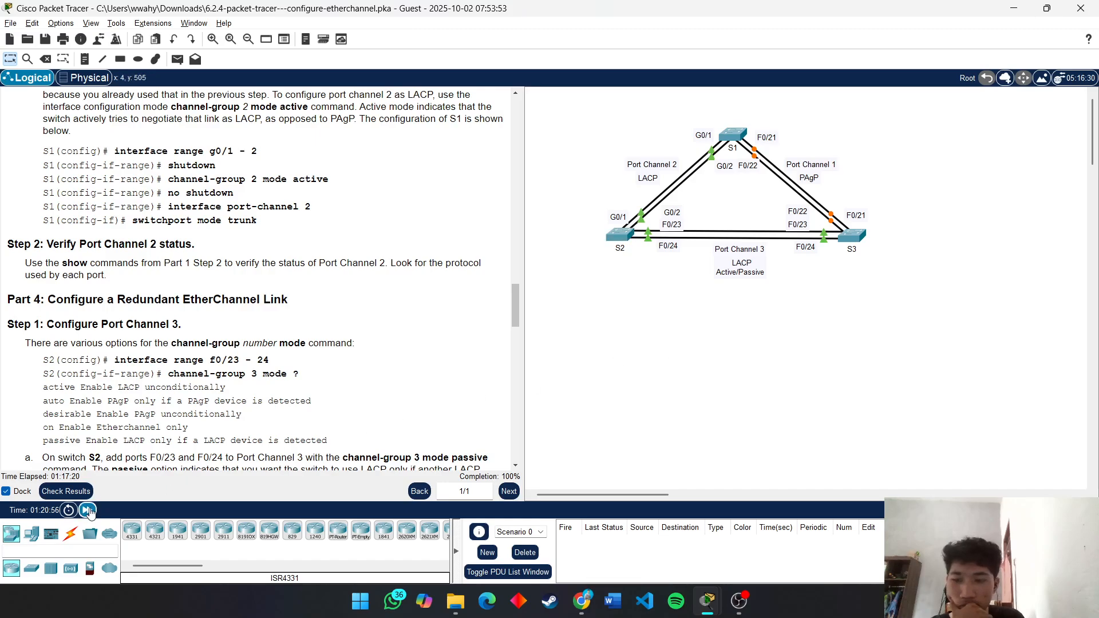
left_click(87, 510)
left_click(86, 510)
left_click(87, 511)
left_click(86, 511)
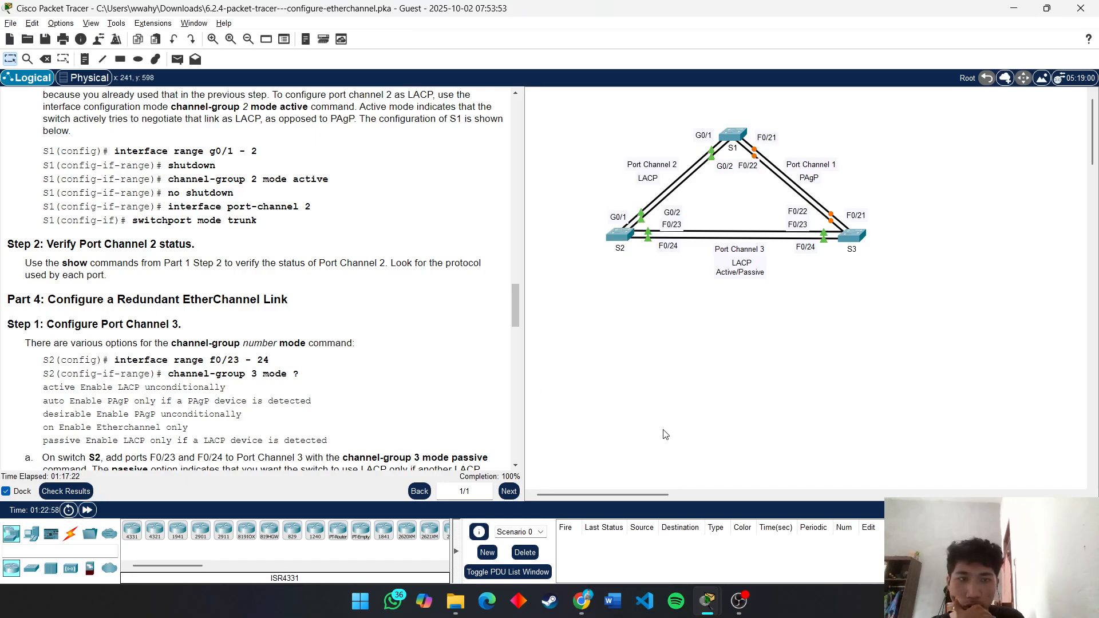
Step: Review the remaining lab instructions, including the EtherChannel Configuration Guidelines and Restrictions and the Port Channel 3 steps
scroll(288, 369, "down", 3)
scroll(288, 369, "up", 3)
scroll(292, 364, "down", 12)
scroll(291, 362, "down", 12)
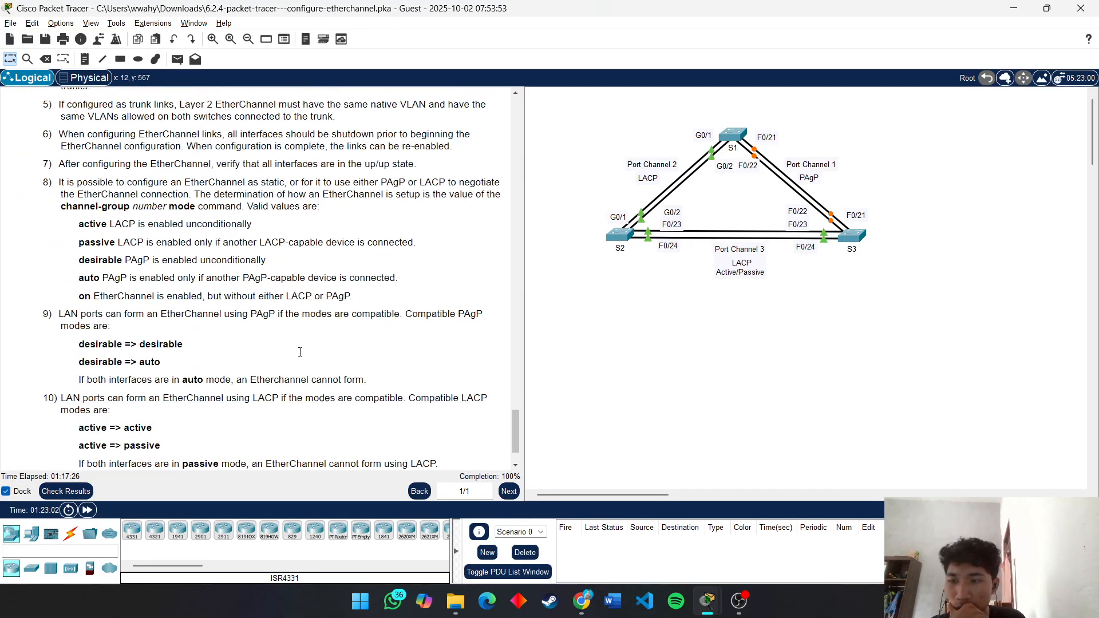
scroll(300, 352, "up", 4)
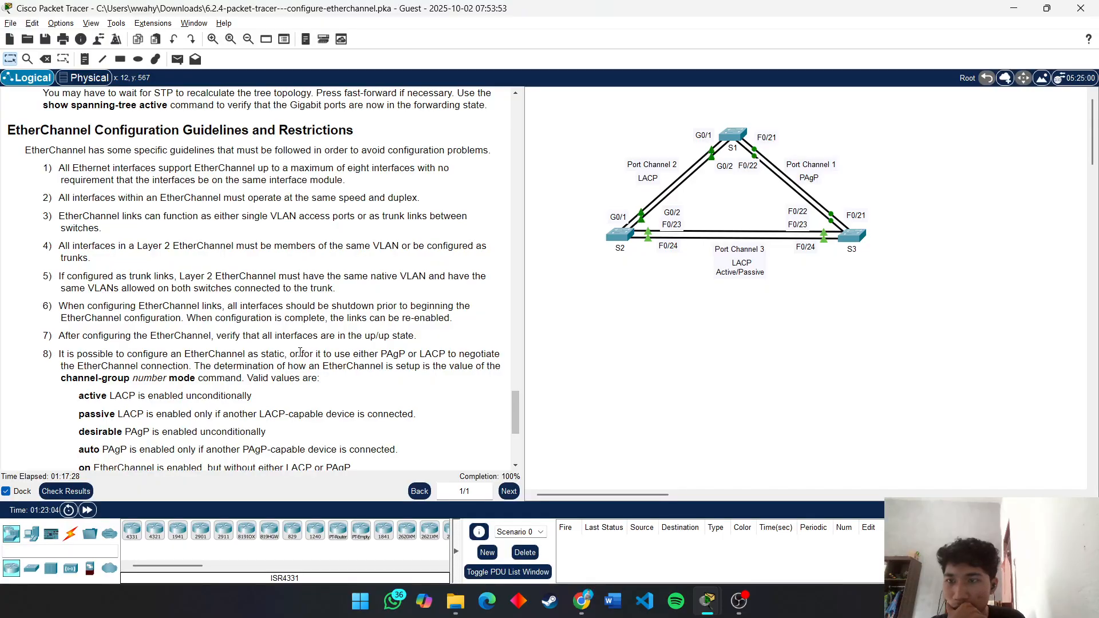
scroll(300, 352, "down", 3)
scroll(300, 352, "down", 4)
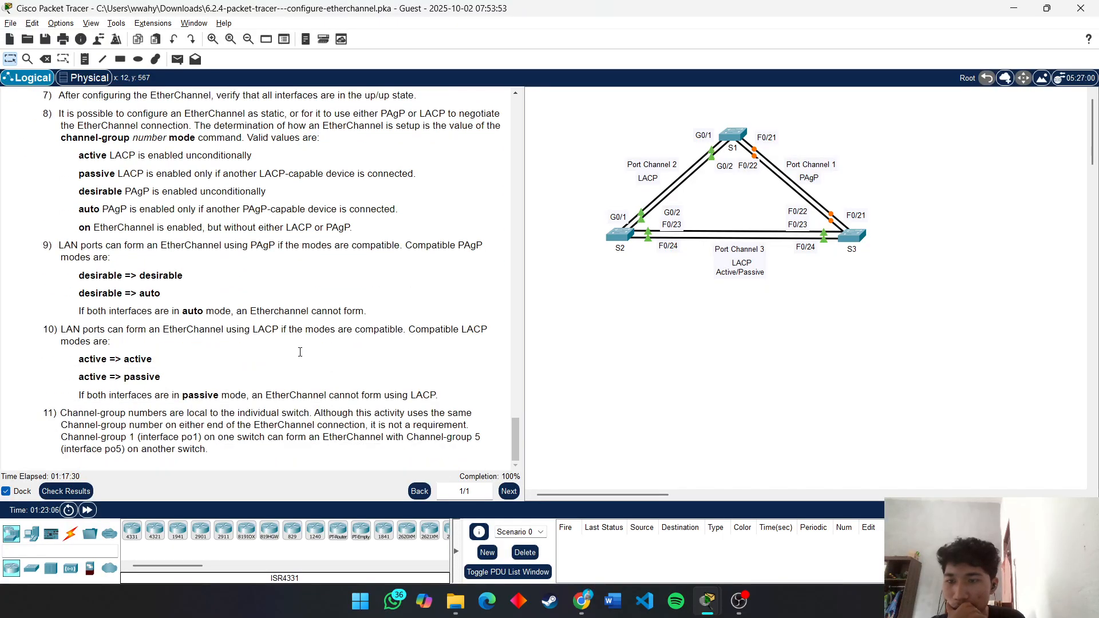
scroll(300, 352, "up", 20)
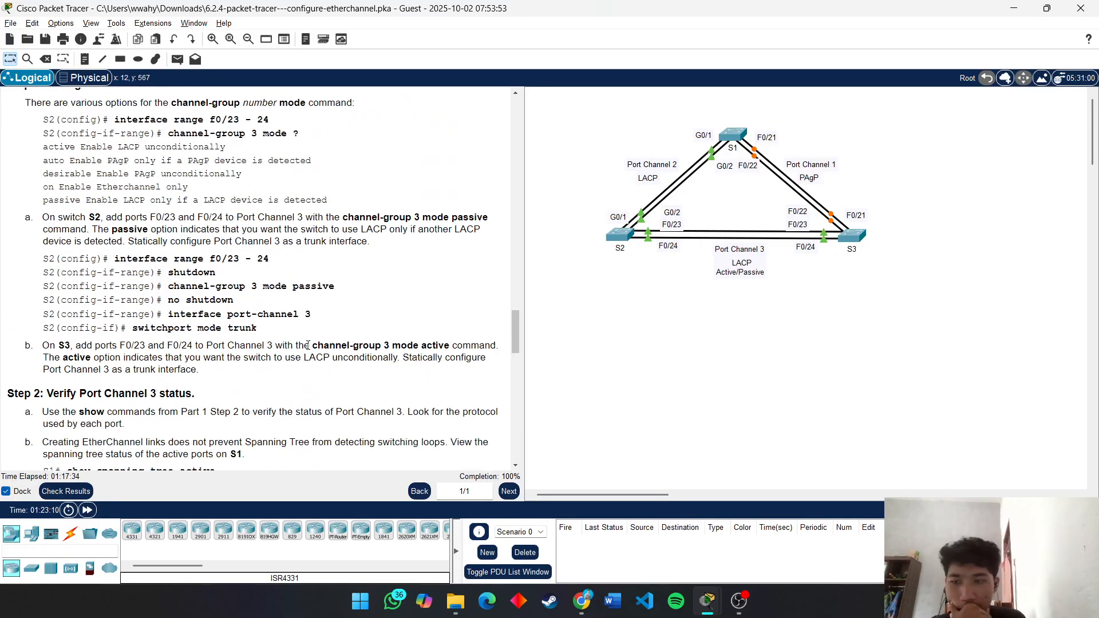
scroll(307, 344, "up", 5)
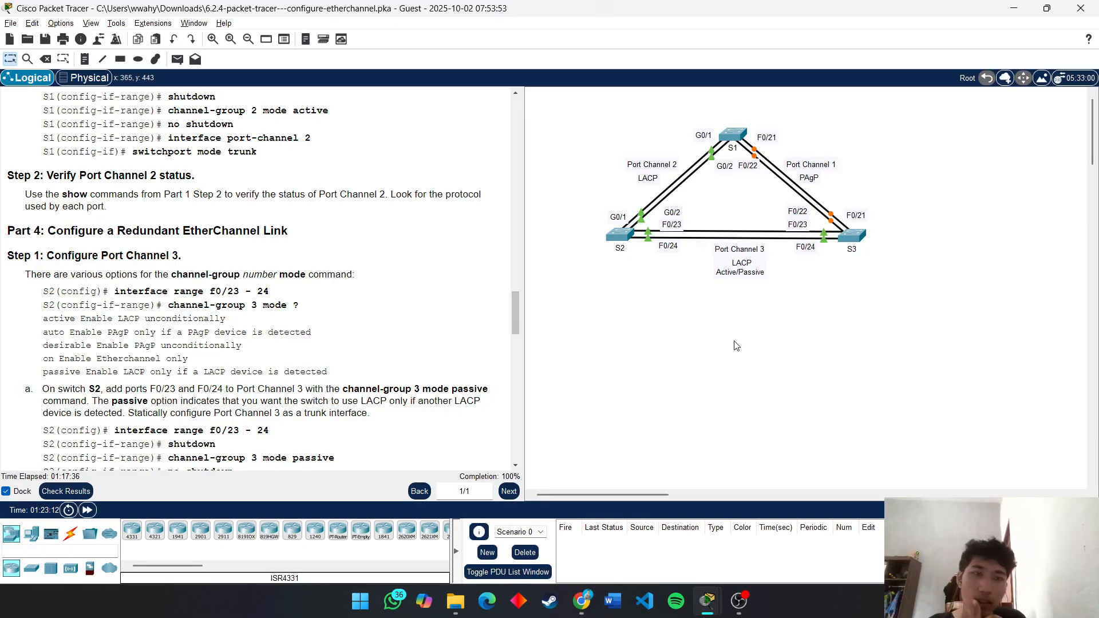
left_click(739, 601)
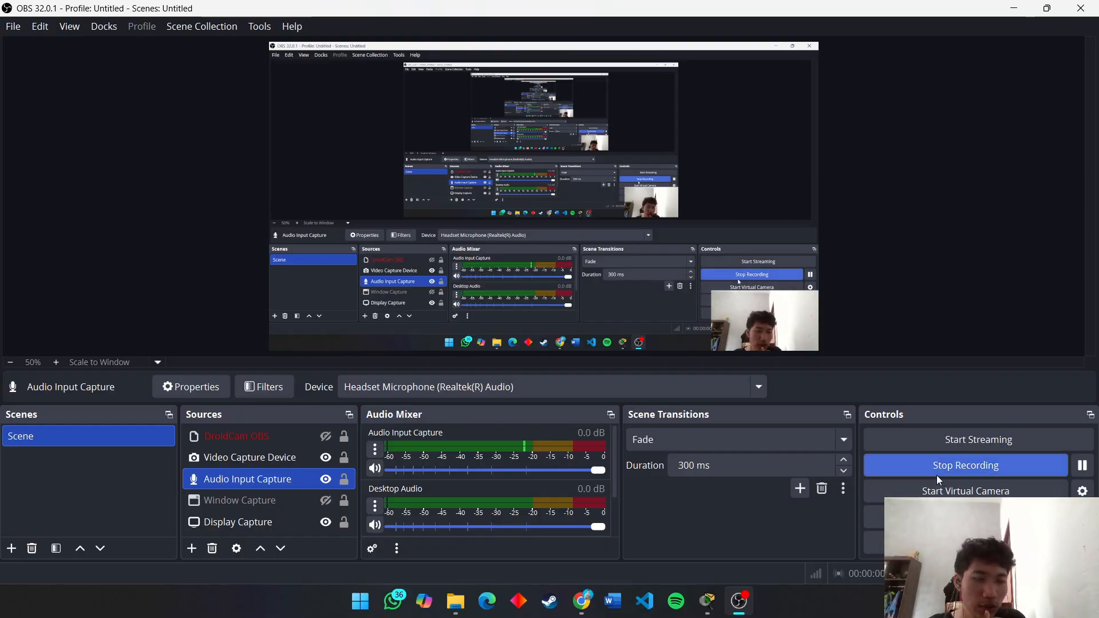